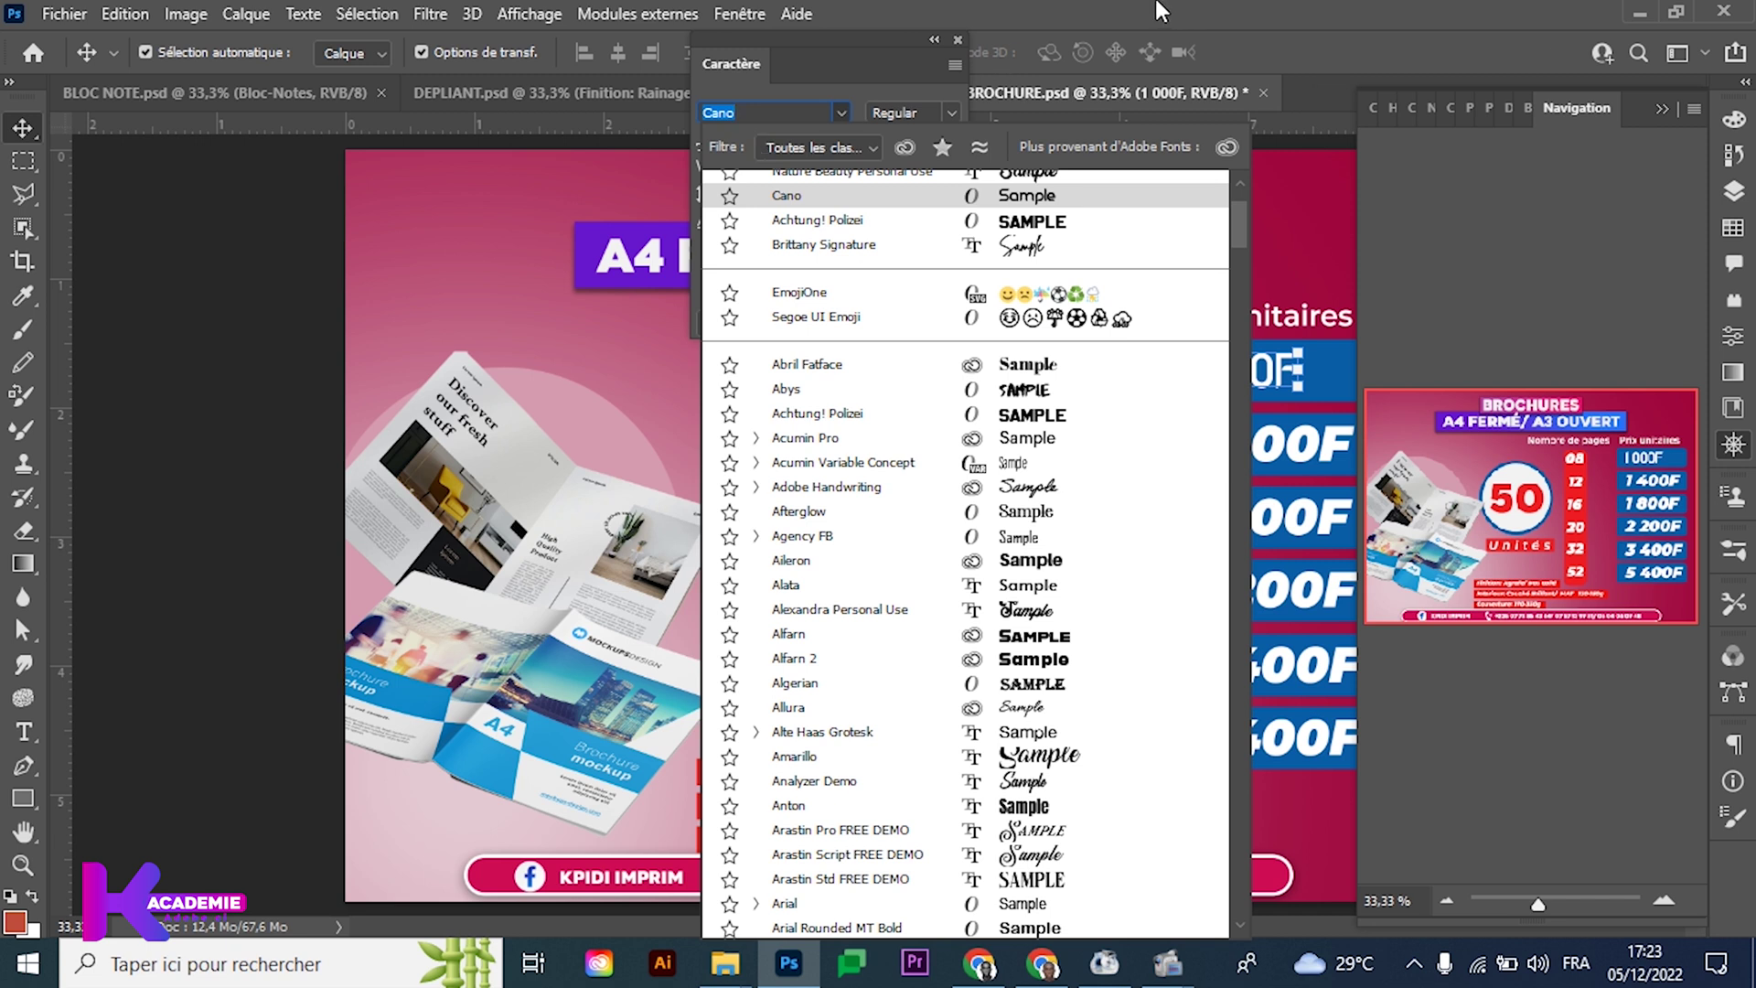
Collapse the Character panel without changing the font and switch to the Chrome browser
key("Escape")
left_click(934, 40)
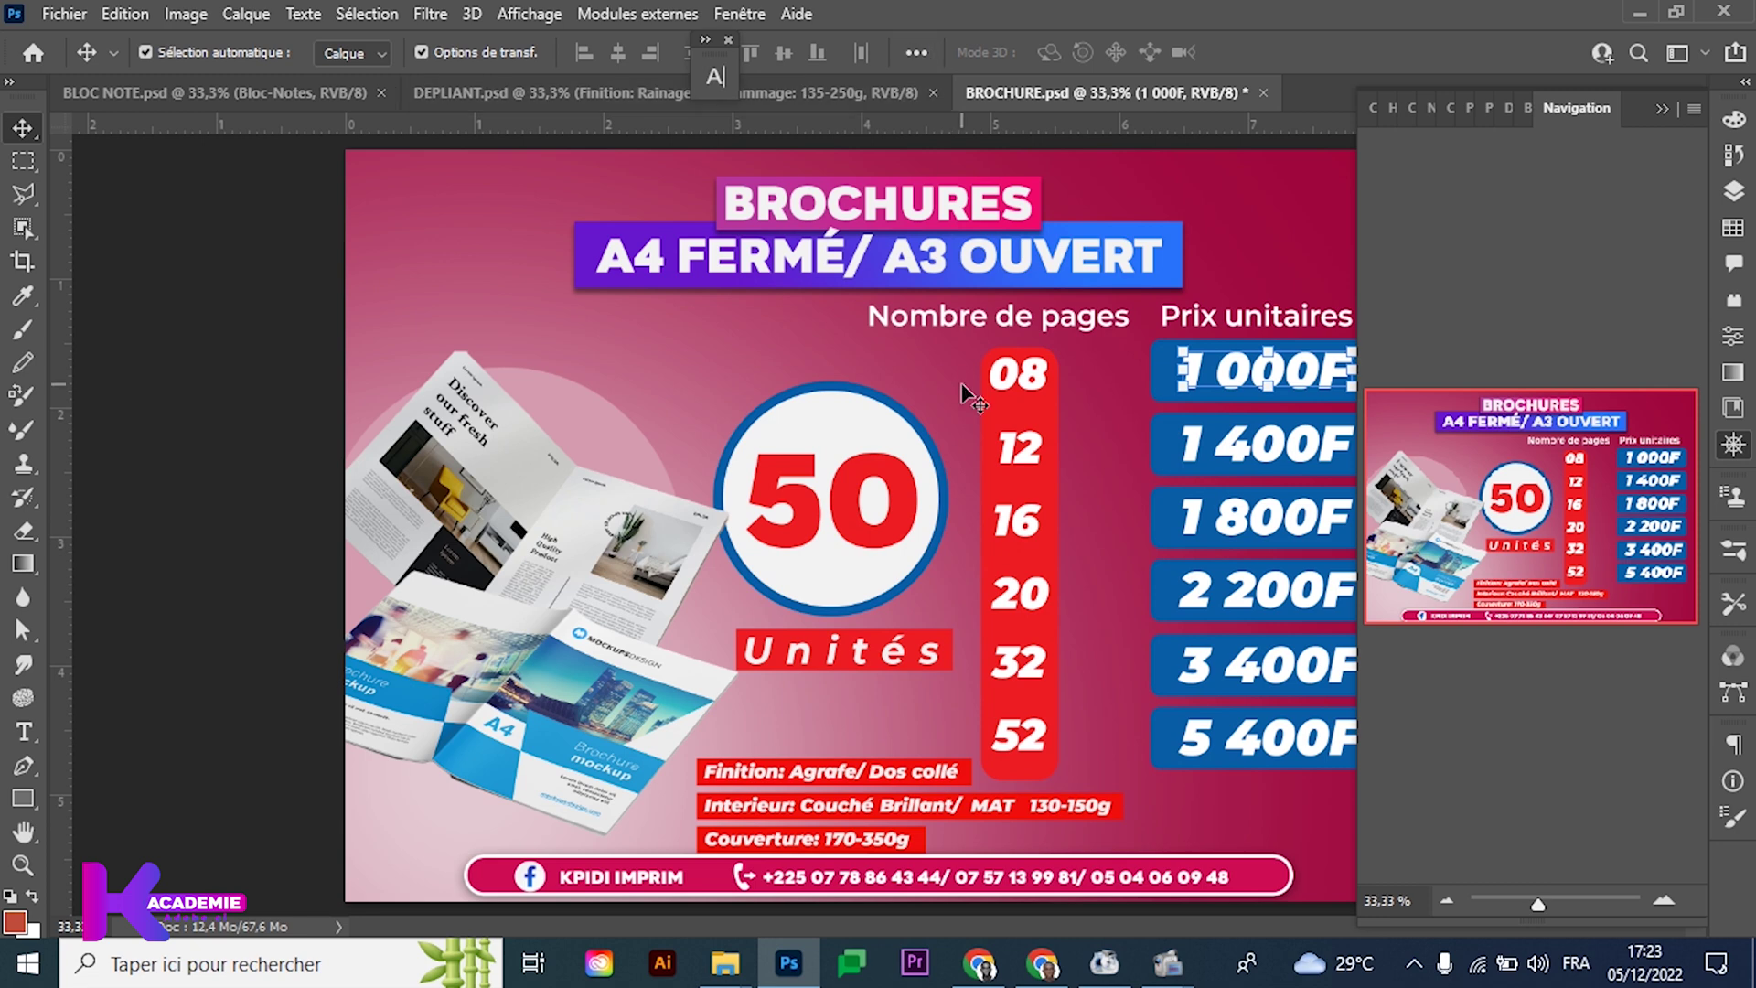
left_click(999, 969)
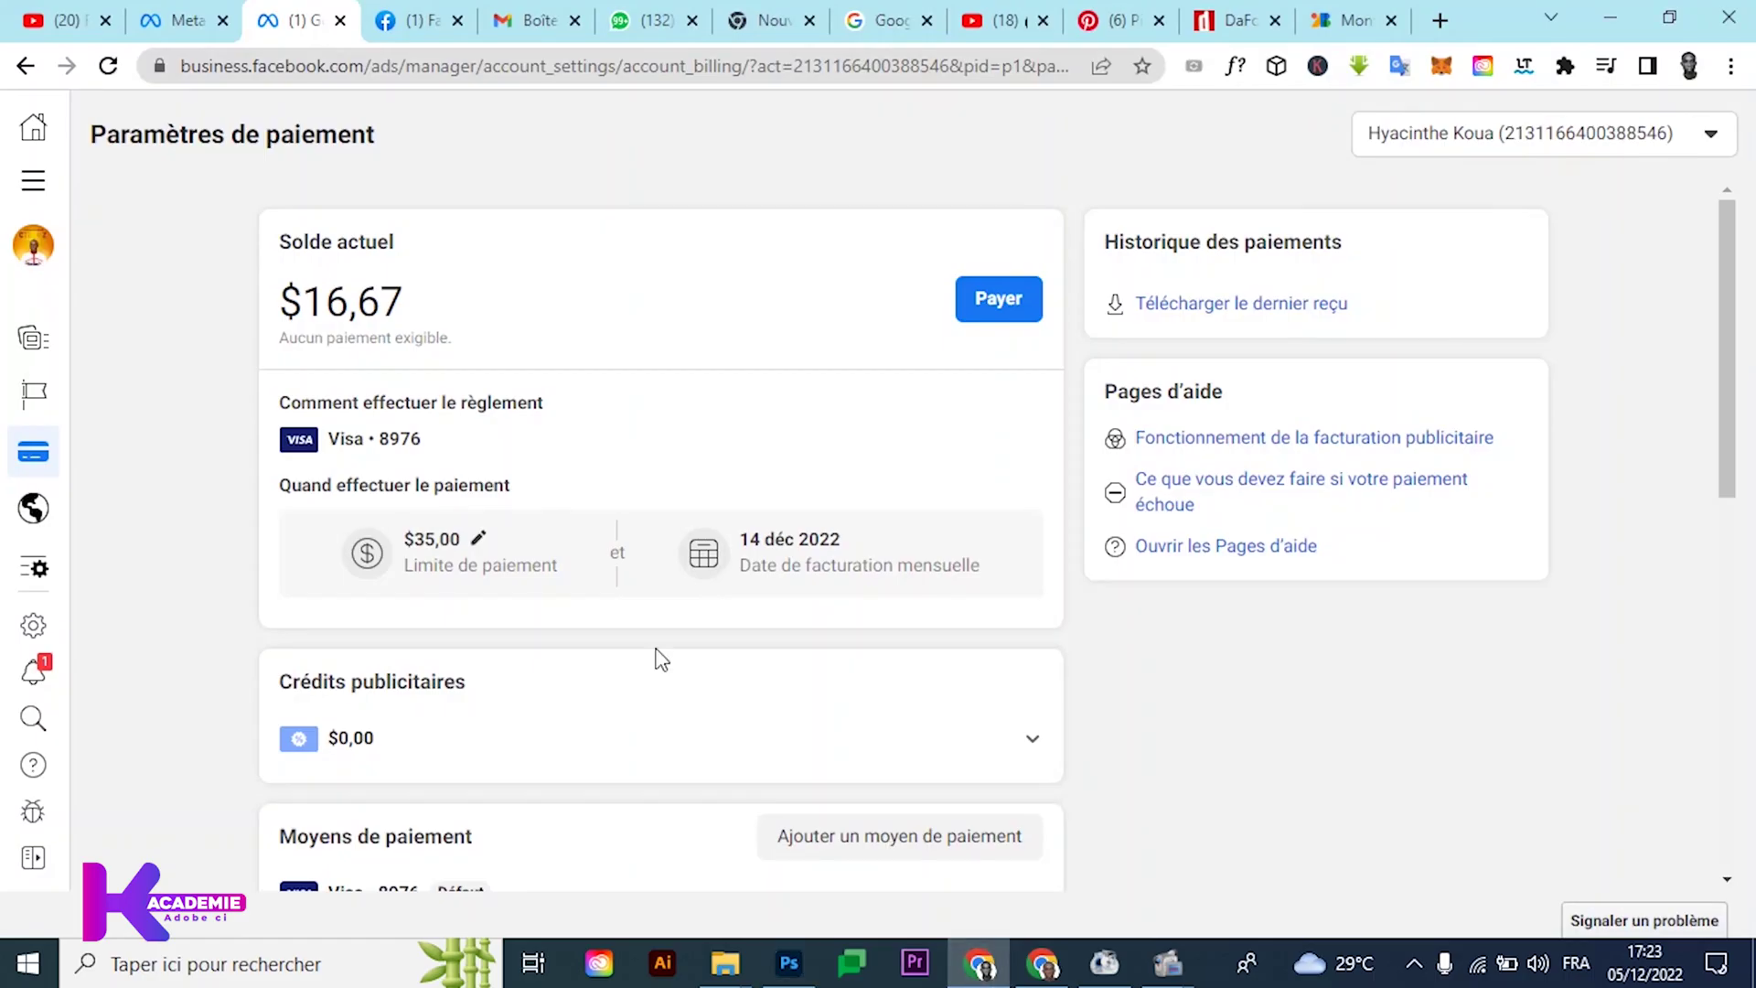
scroll(659, 658, "down", 5)
scroll(658, 658, "down", 4)
scroll(655, 659, "up", 10)
scroll(787, 526, "down", 10)
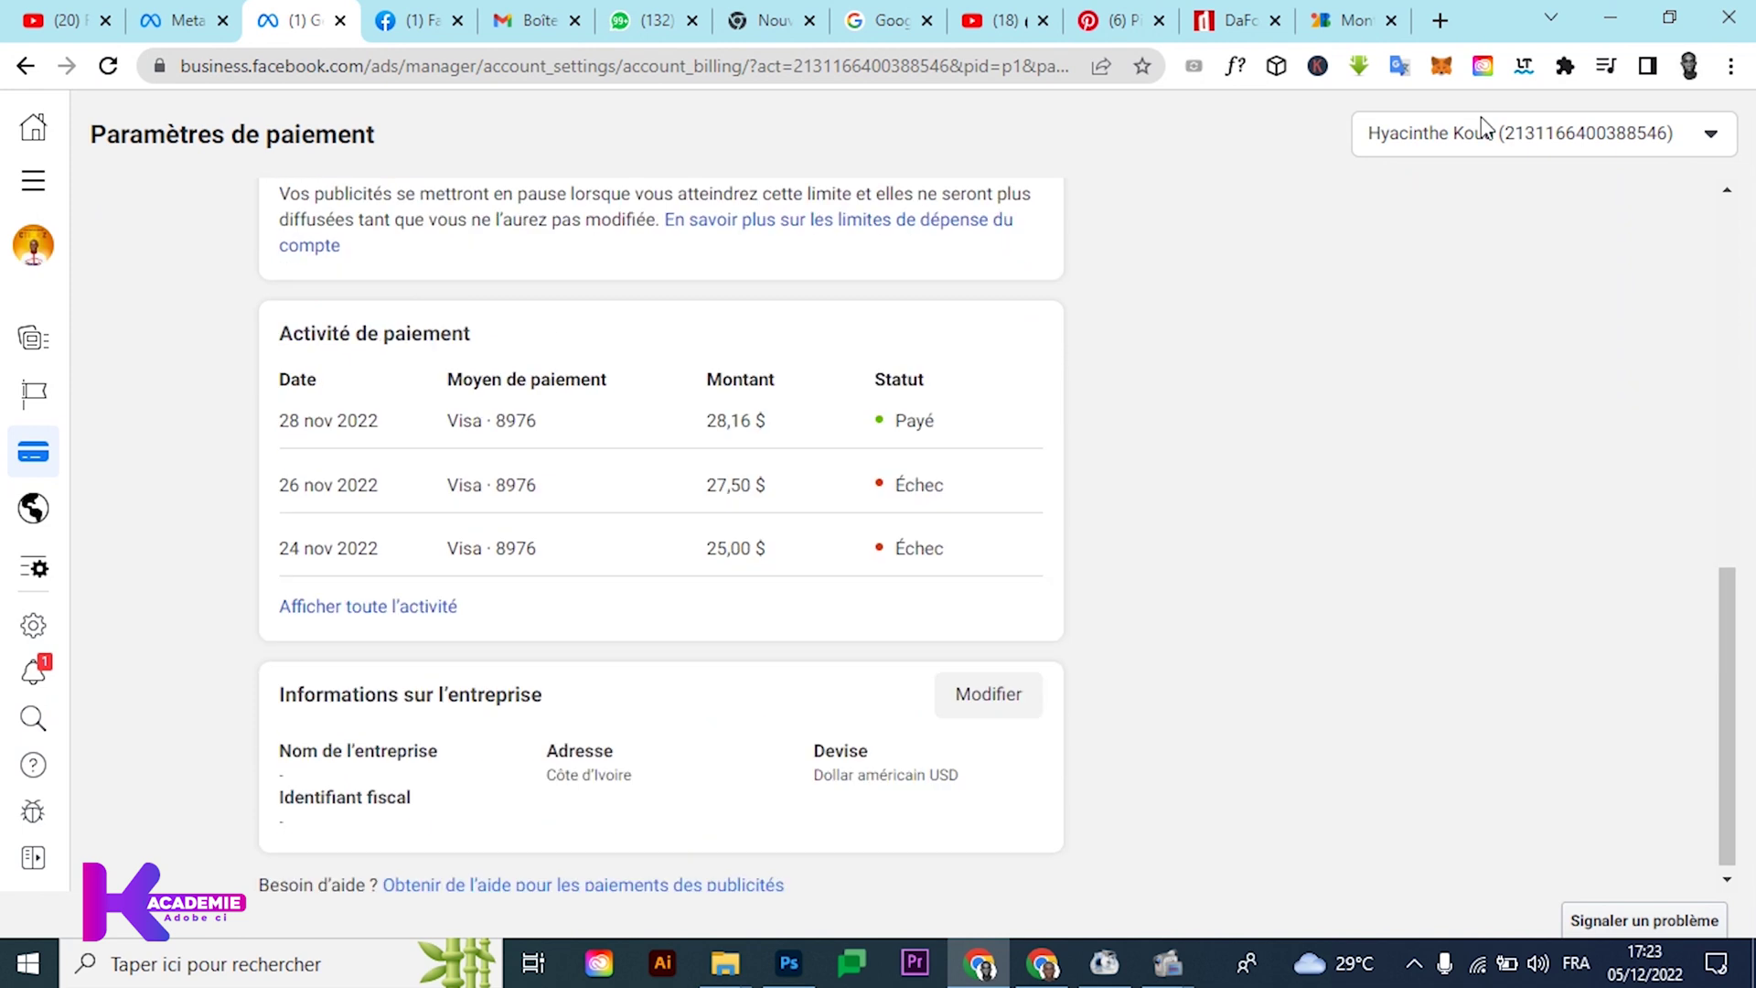
left_click(1126, 20)
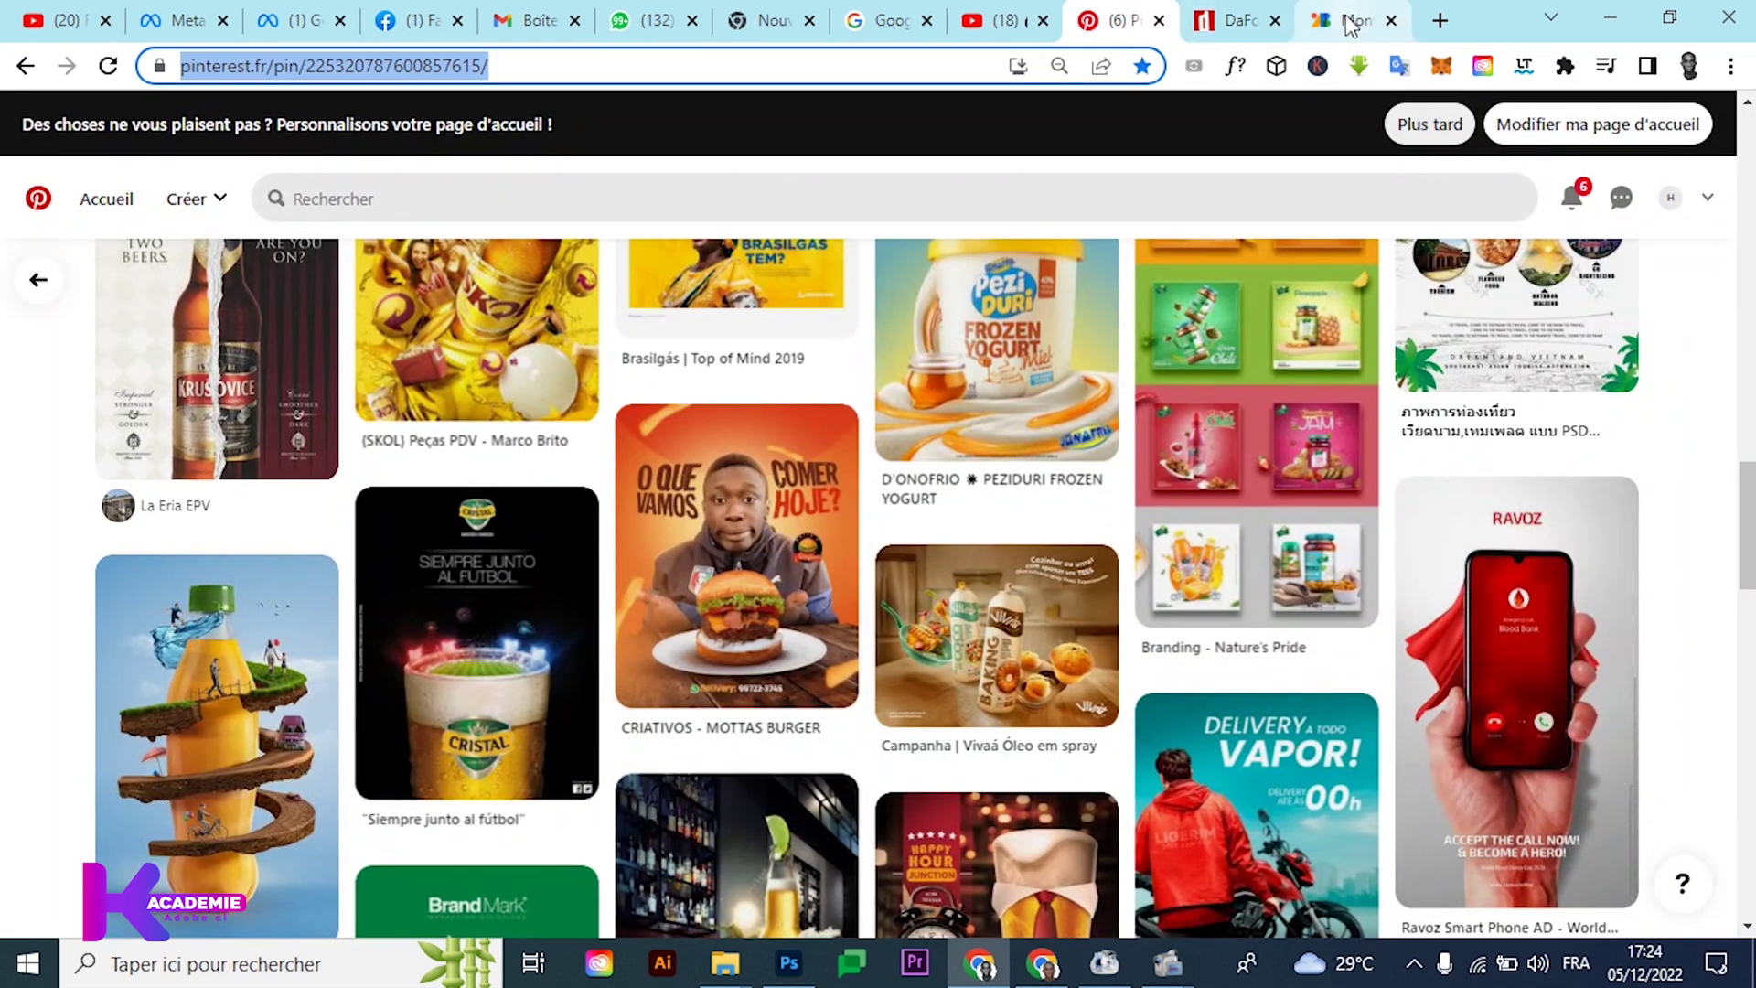
Open google.com in a new browser tab
left_click(1439, 20)
type("google.com")
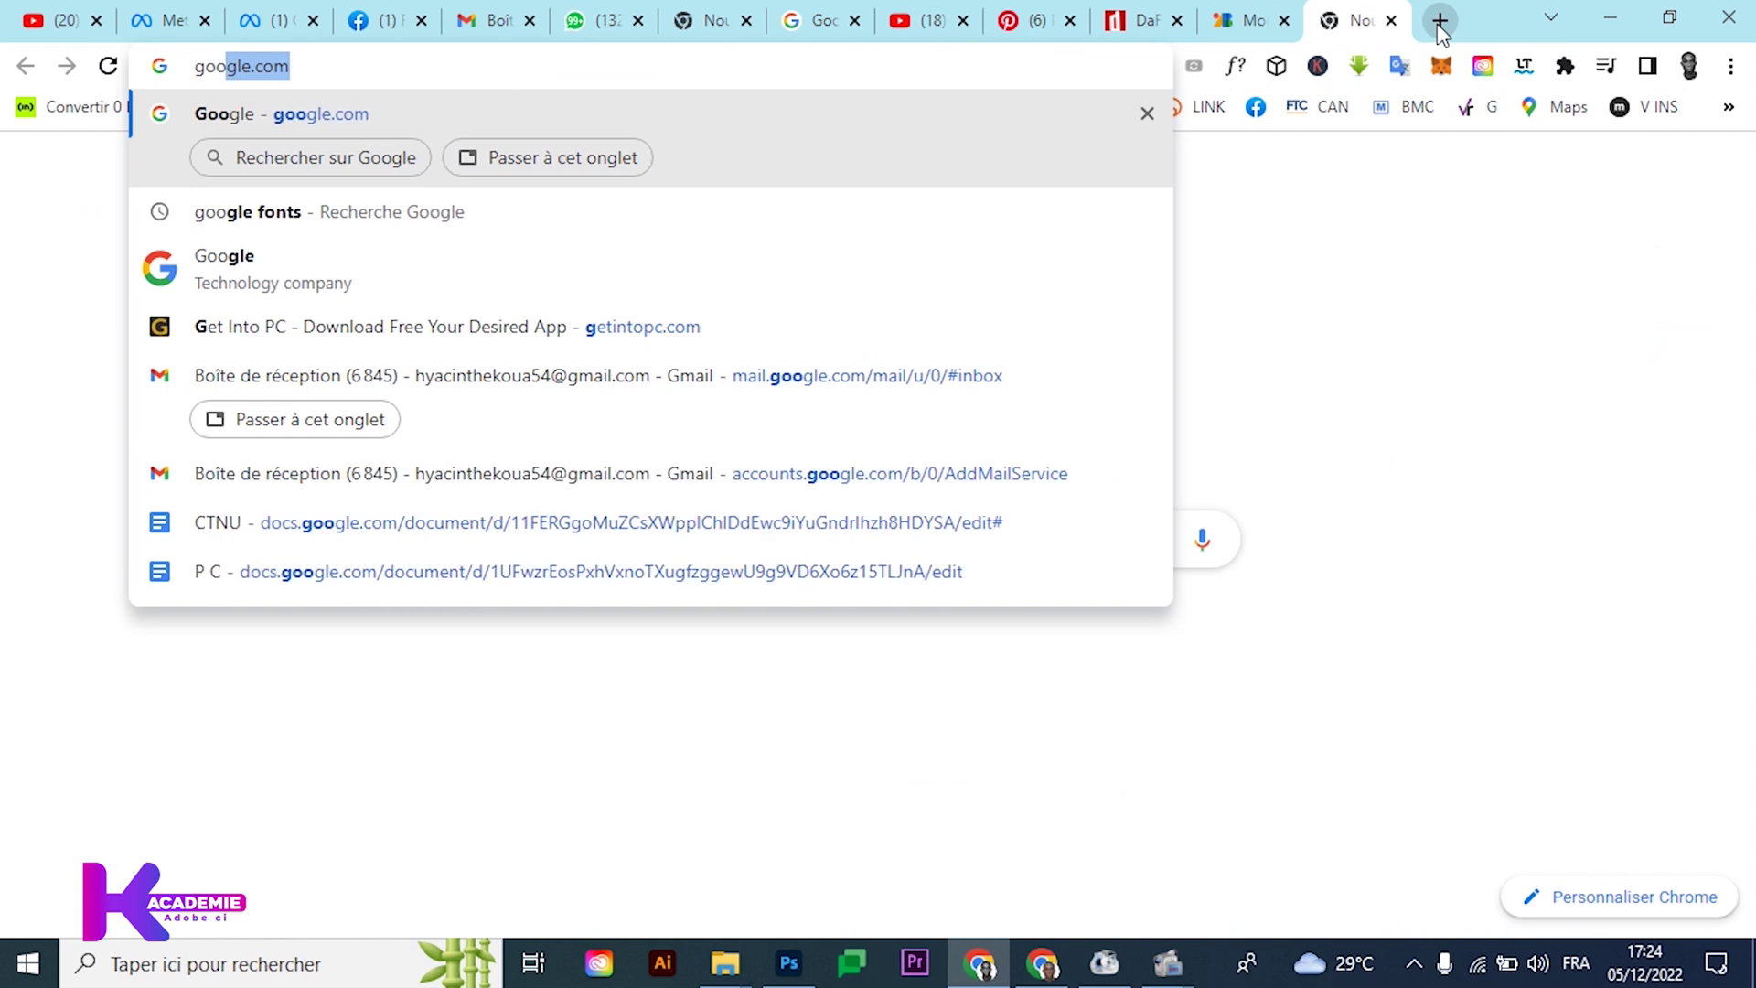
key("Return")
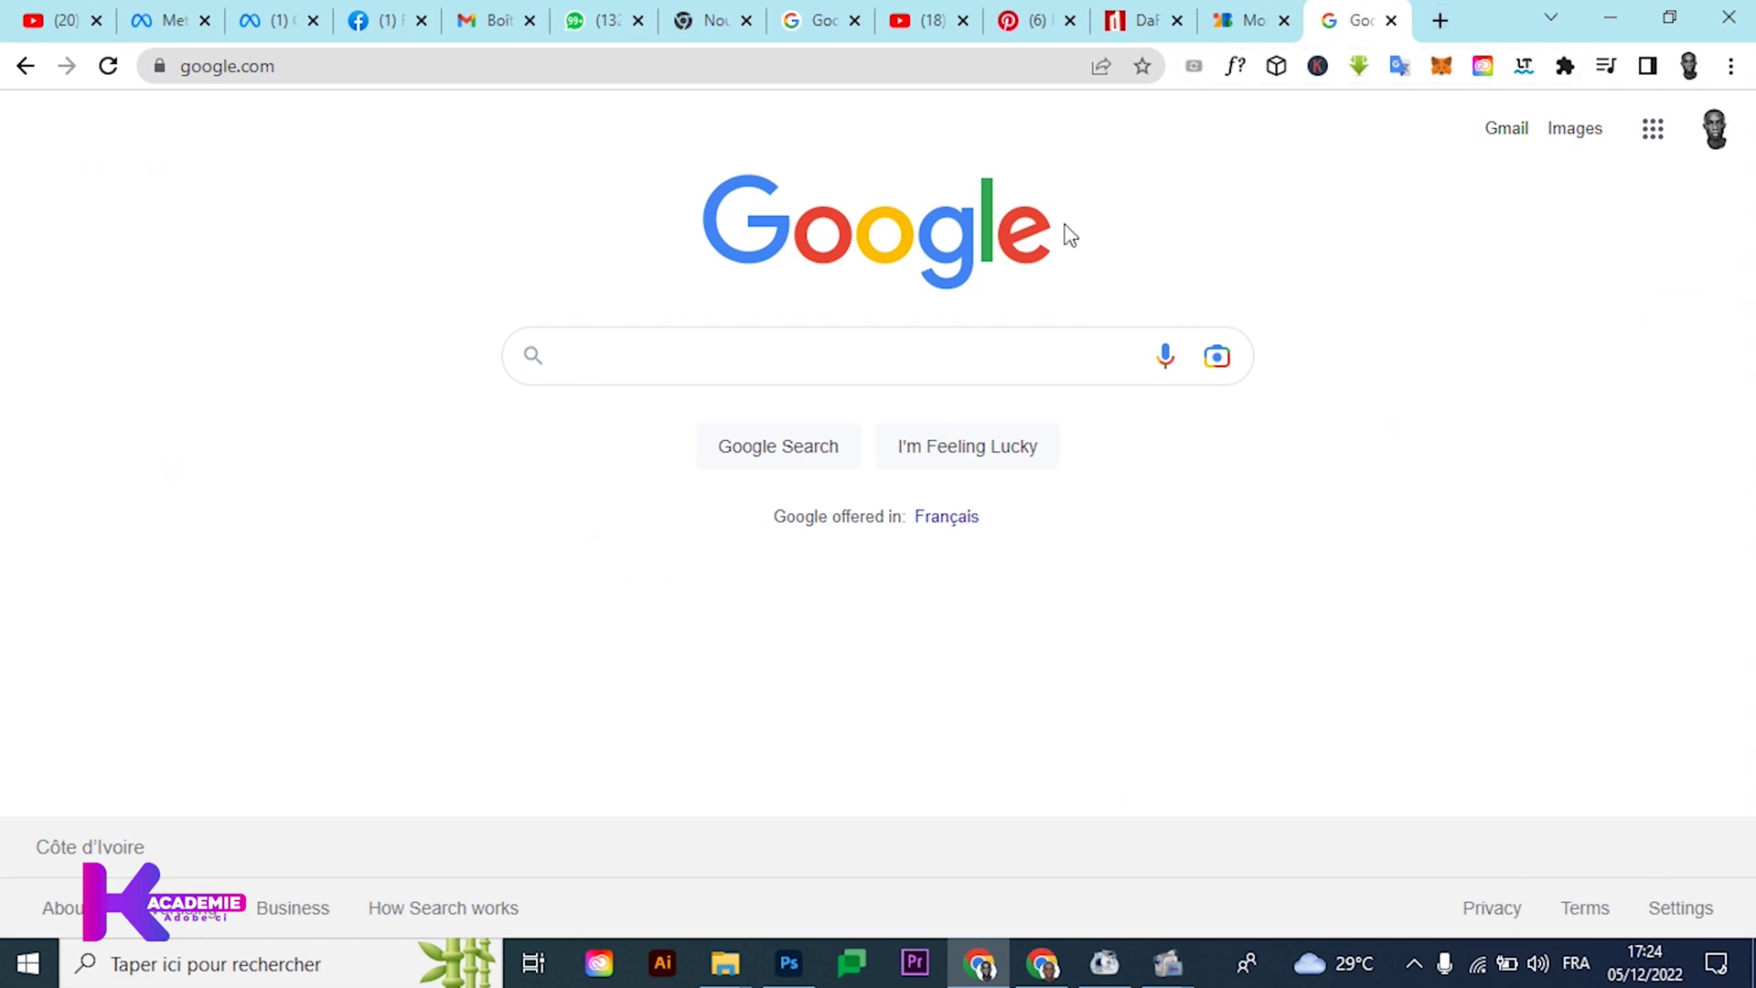
Search Google for "dafont police" and open the DaFont site from the results
type("daf")
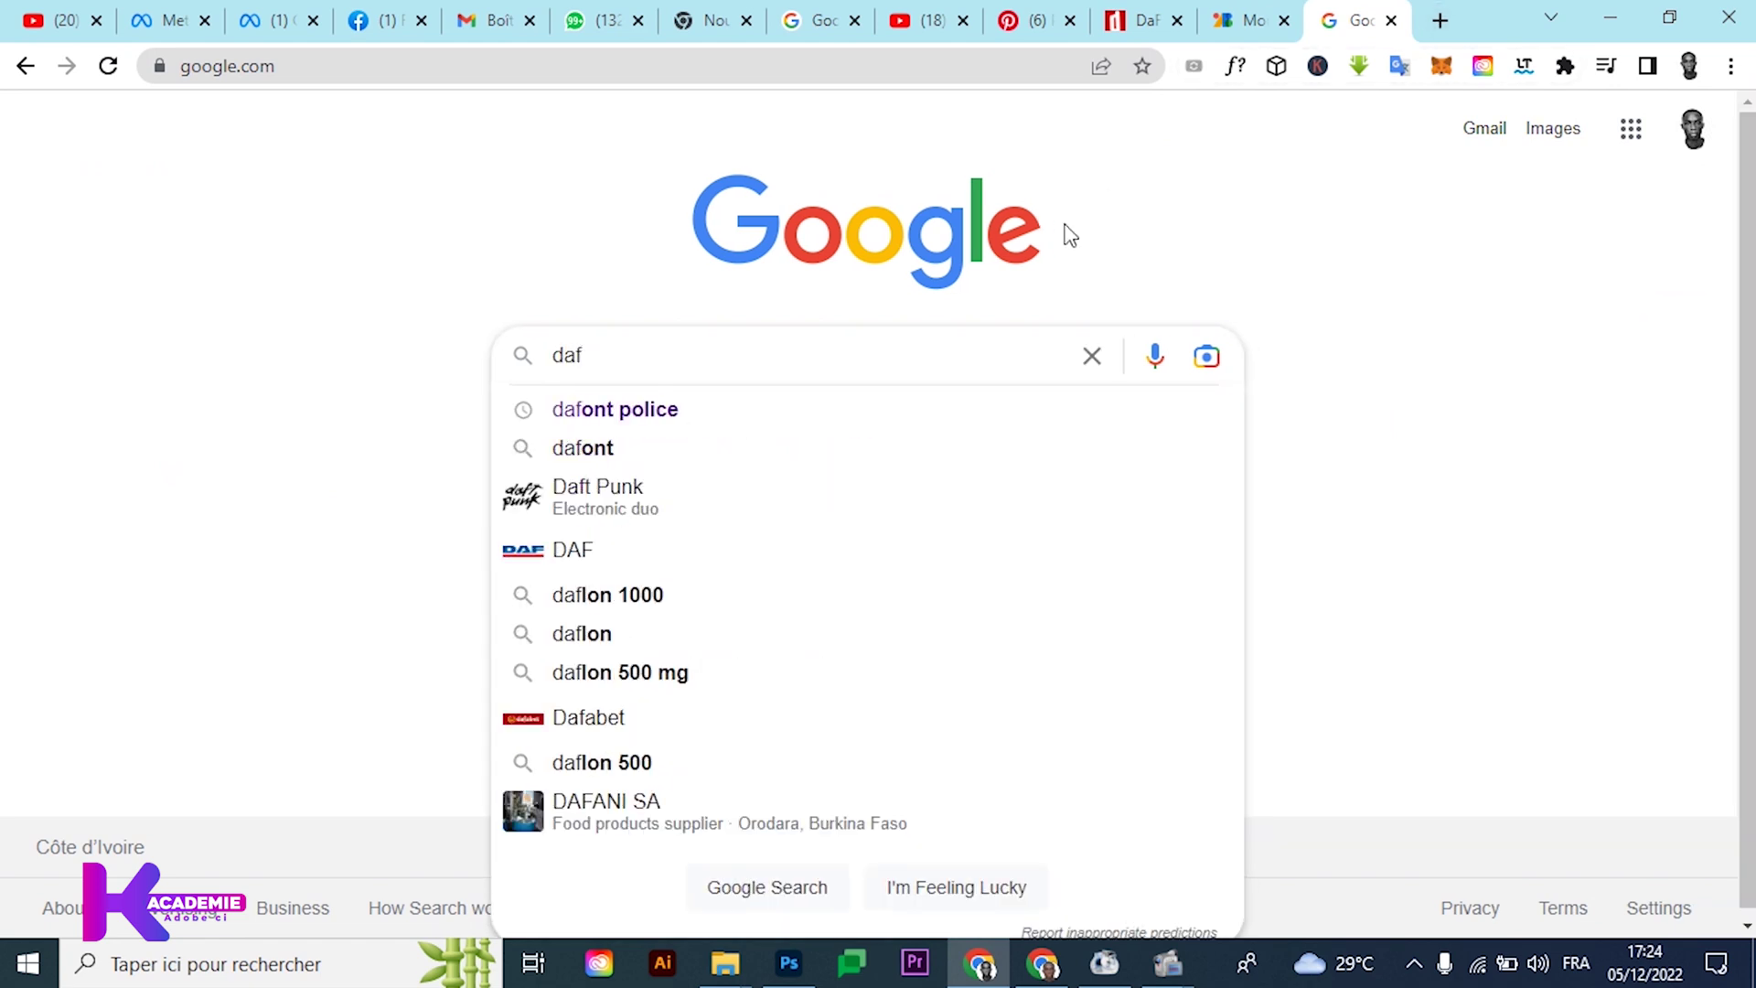
left_click(575, 409)
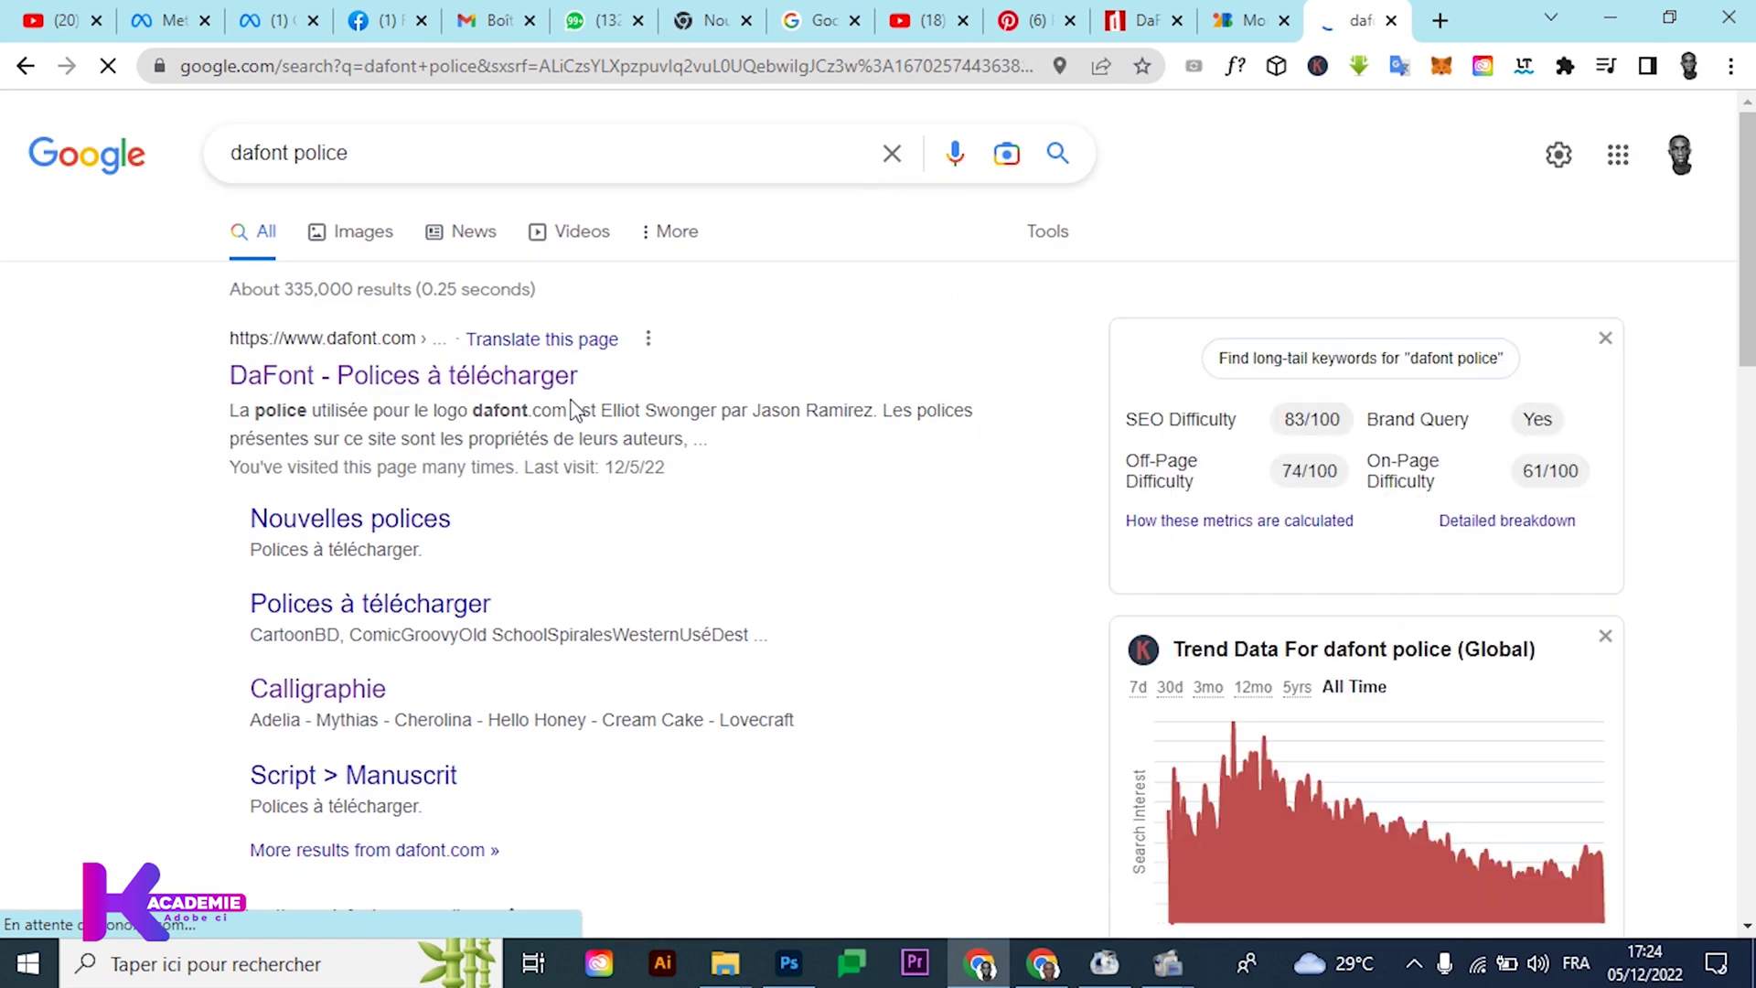
left_click(437, 387)
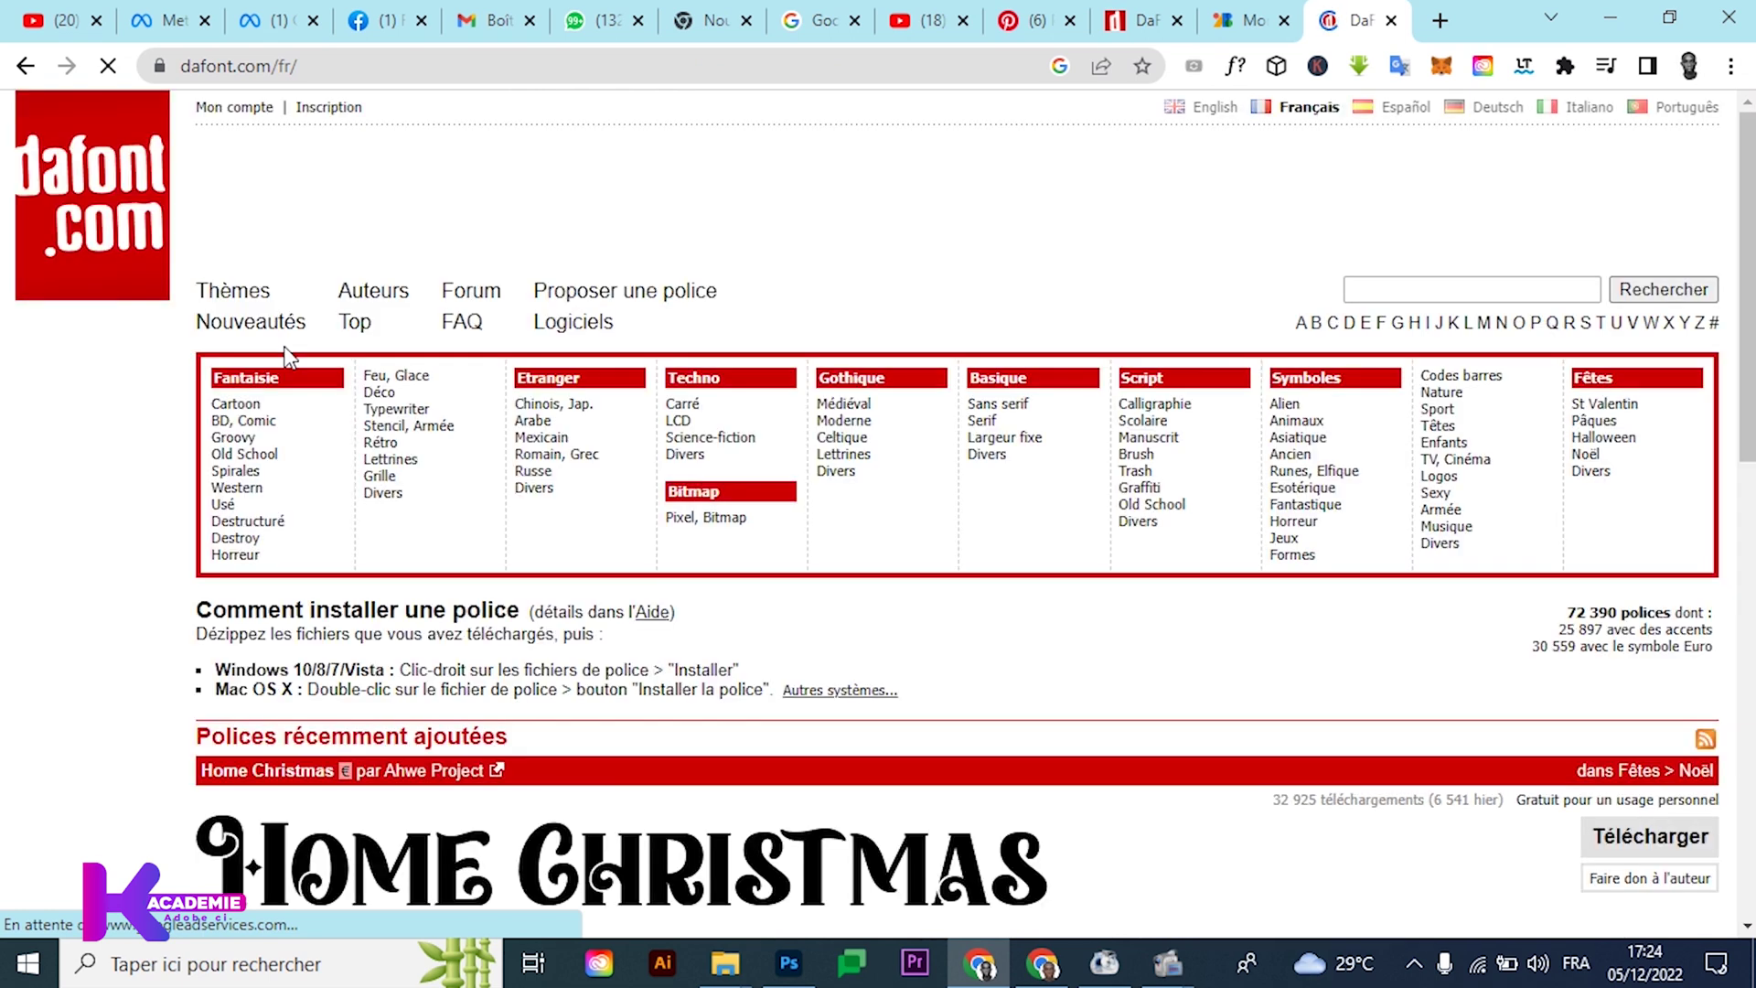
Examine the DaFont home page, including its web address, the recently added fonts and the theme categories
left_click(142, 73)
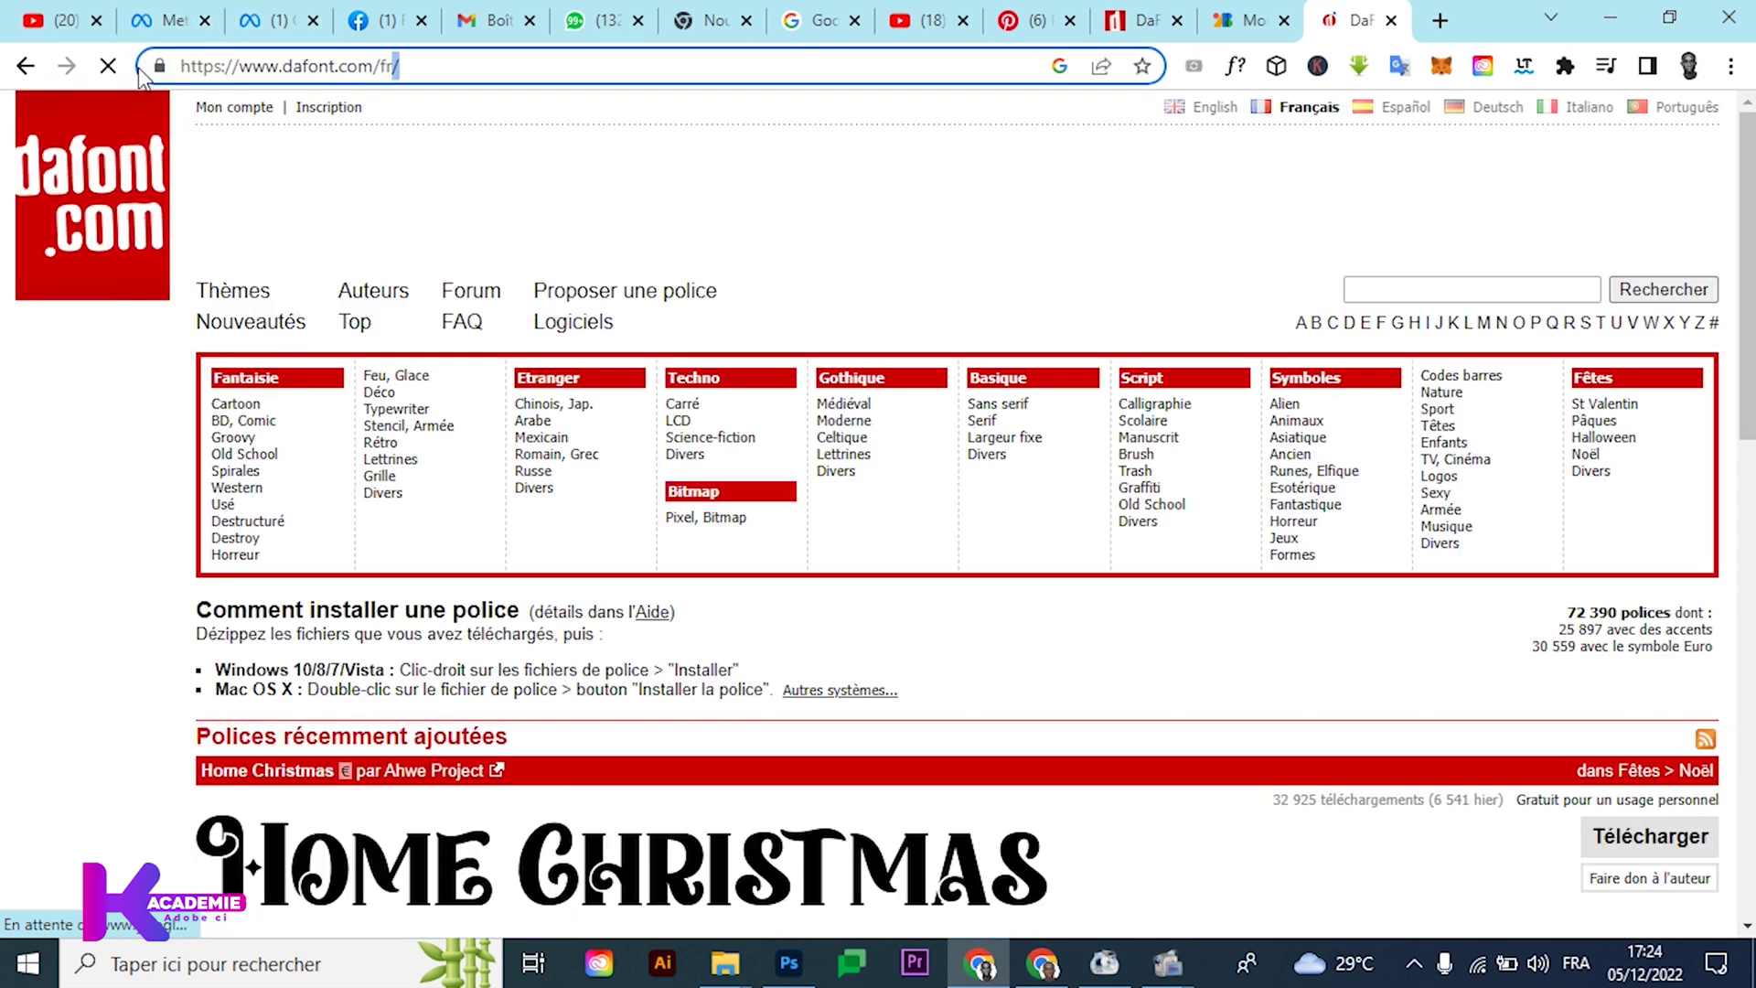
left_click(252, 68)
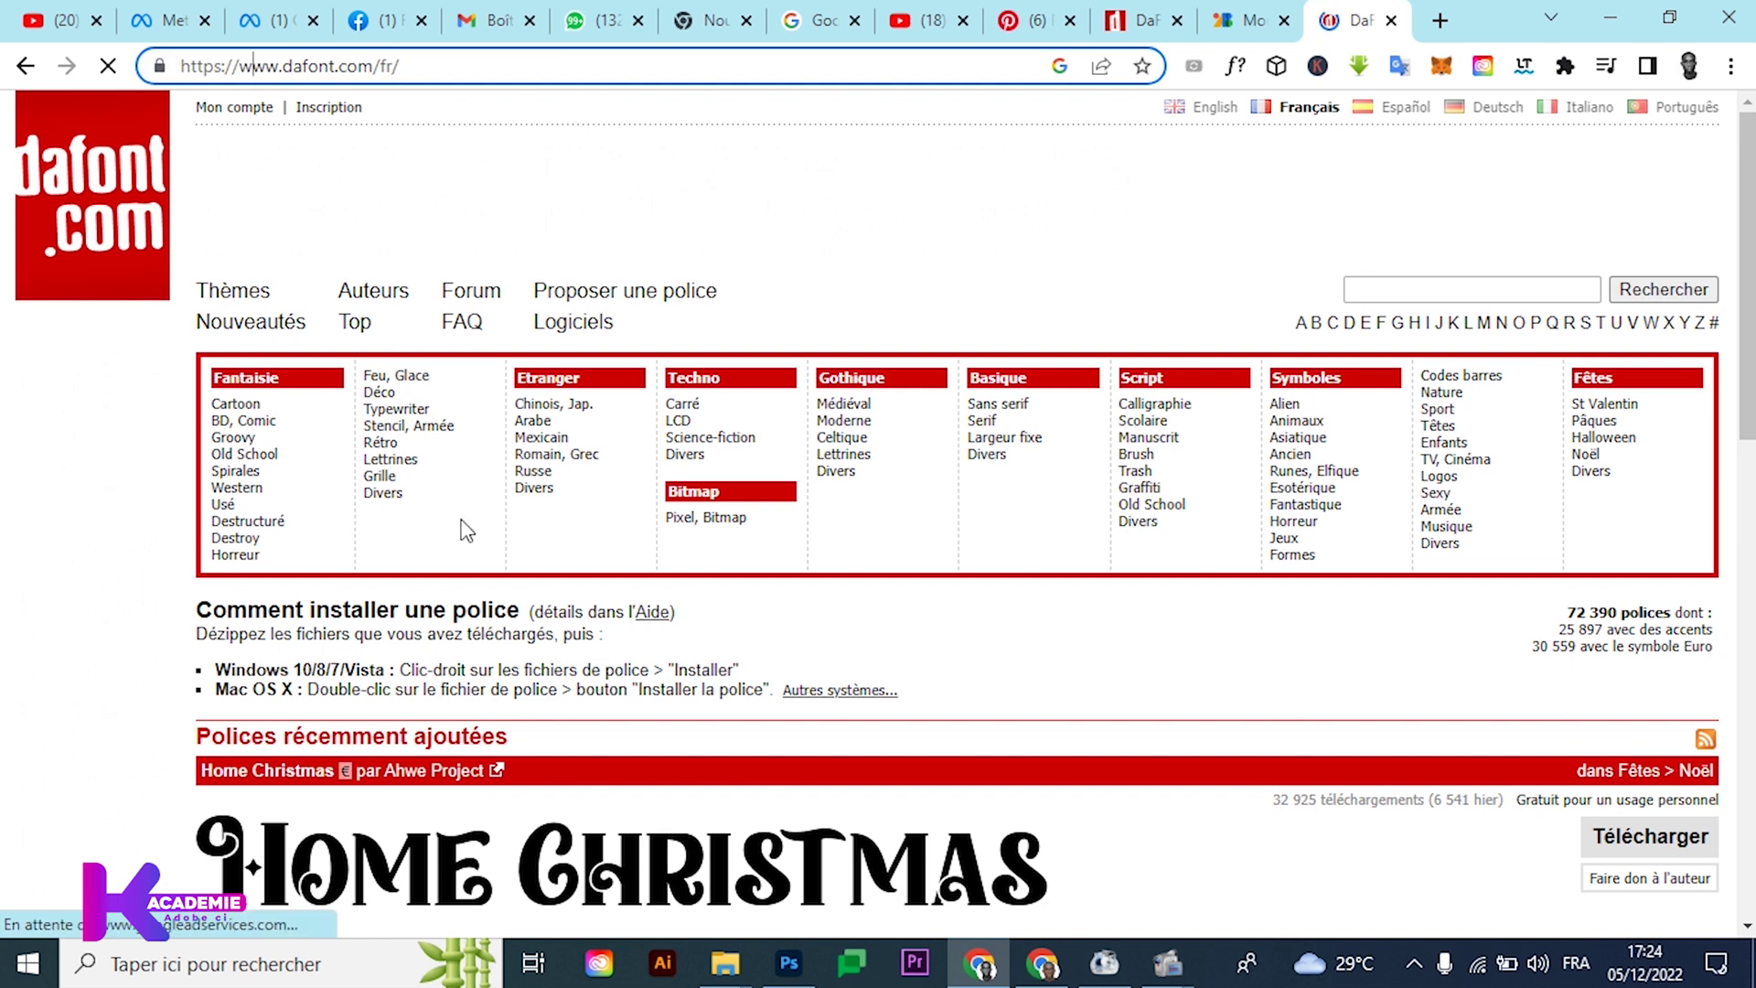
scroll(466, 530, "down", 8)
scroll(463, 529, "up", 2)
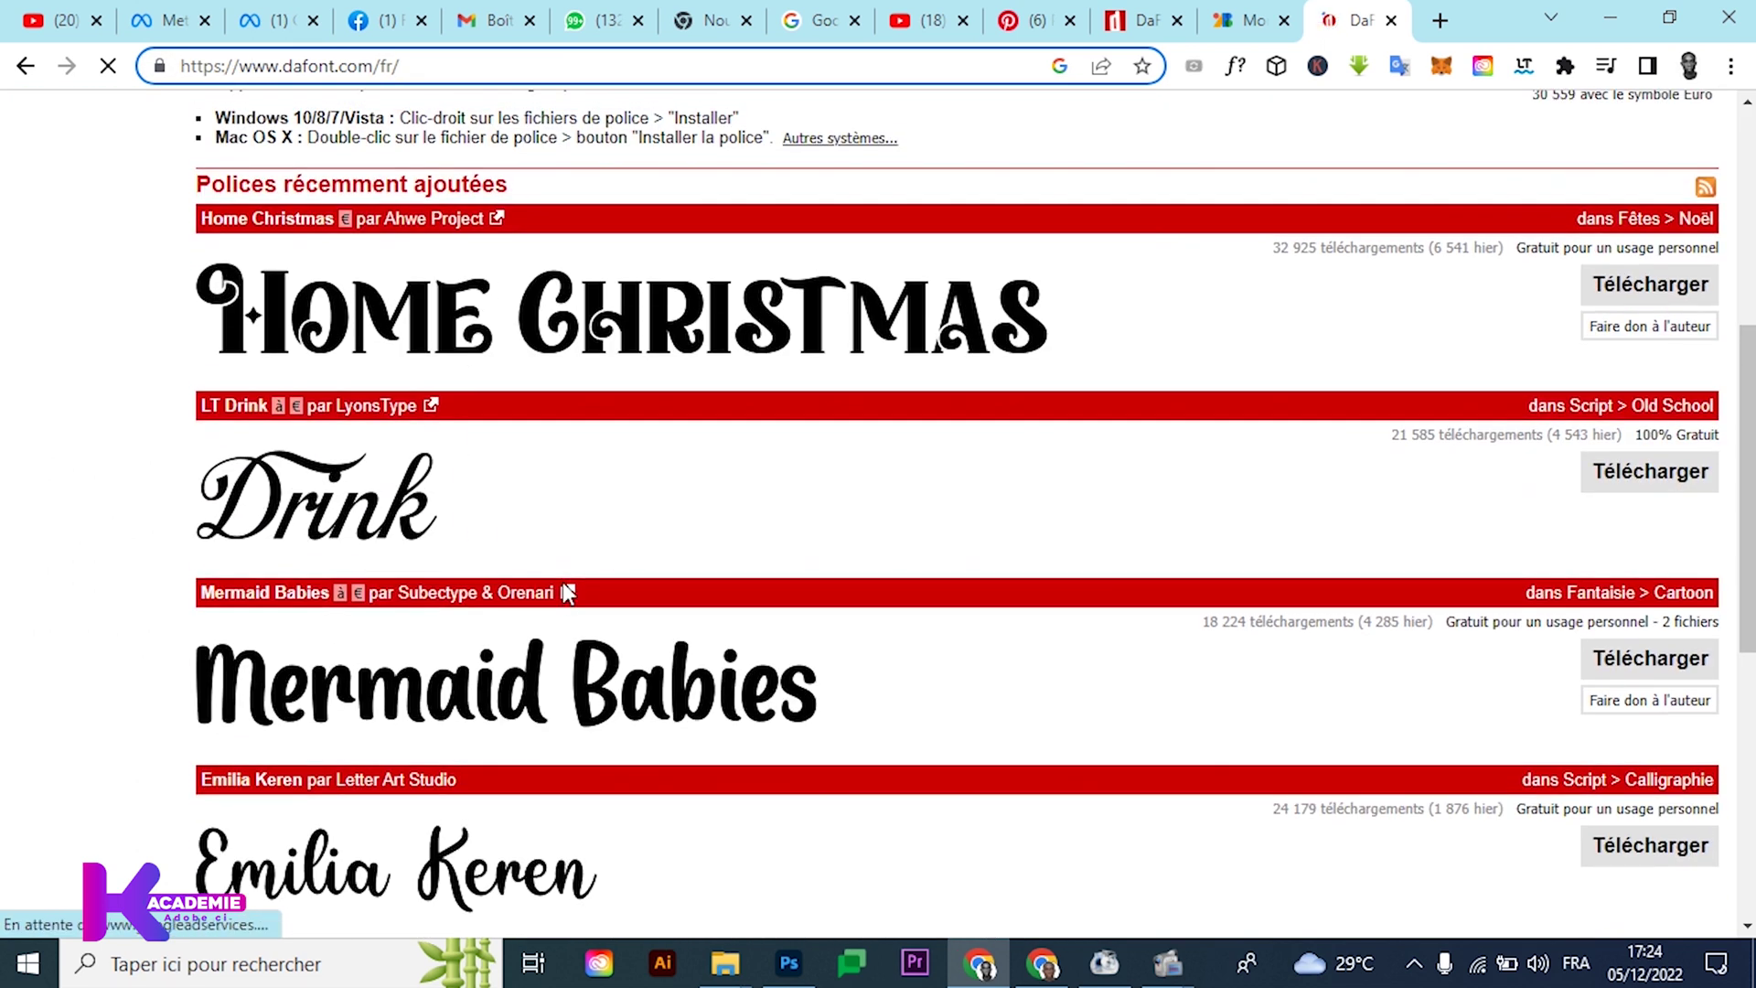
scroll(567, 593, "down", 7)
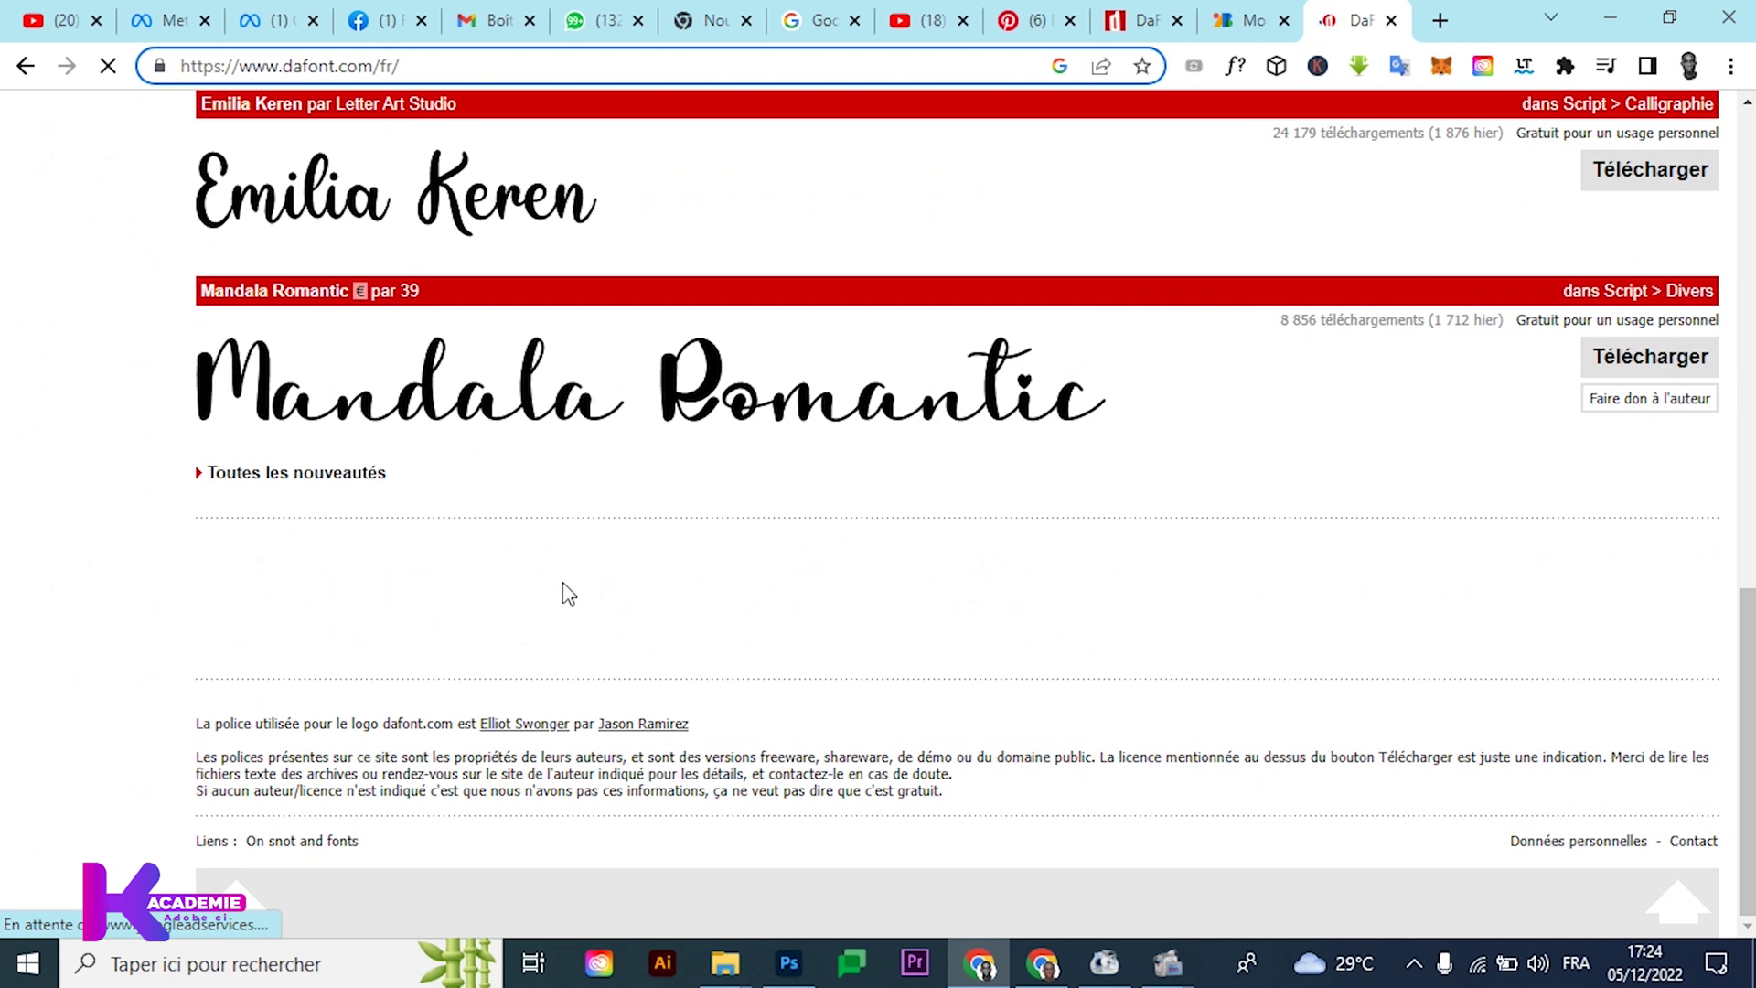
scroll(567, 592, "up", 13)
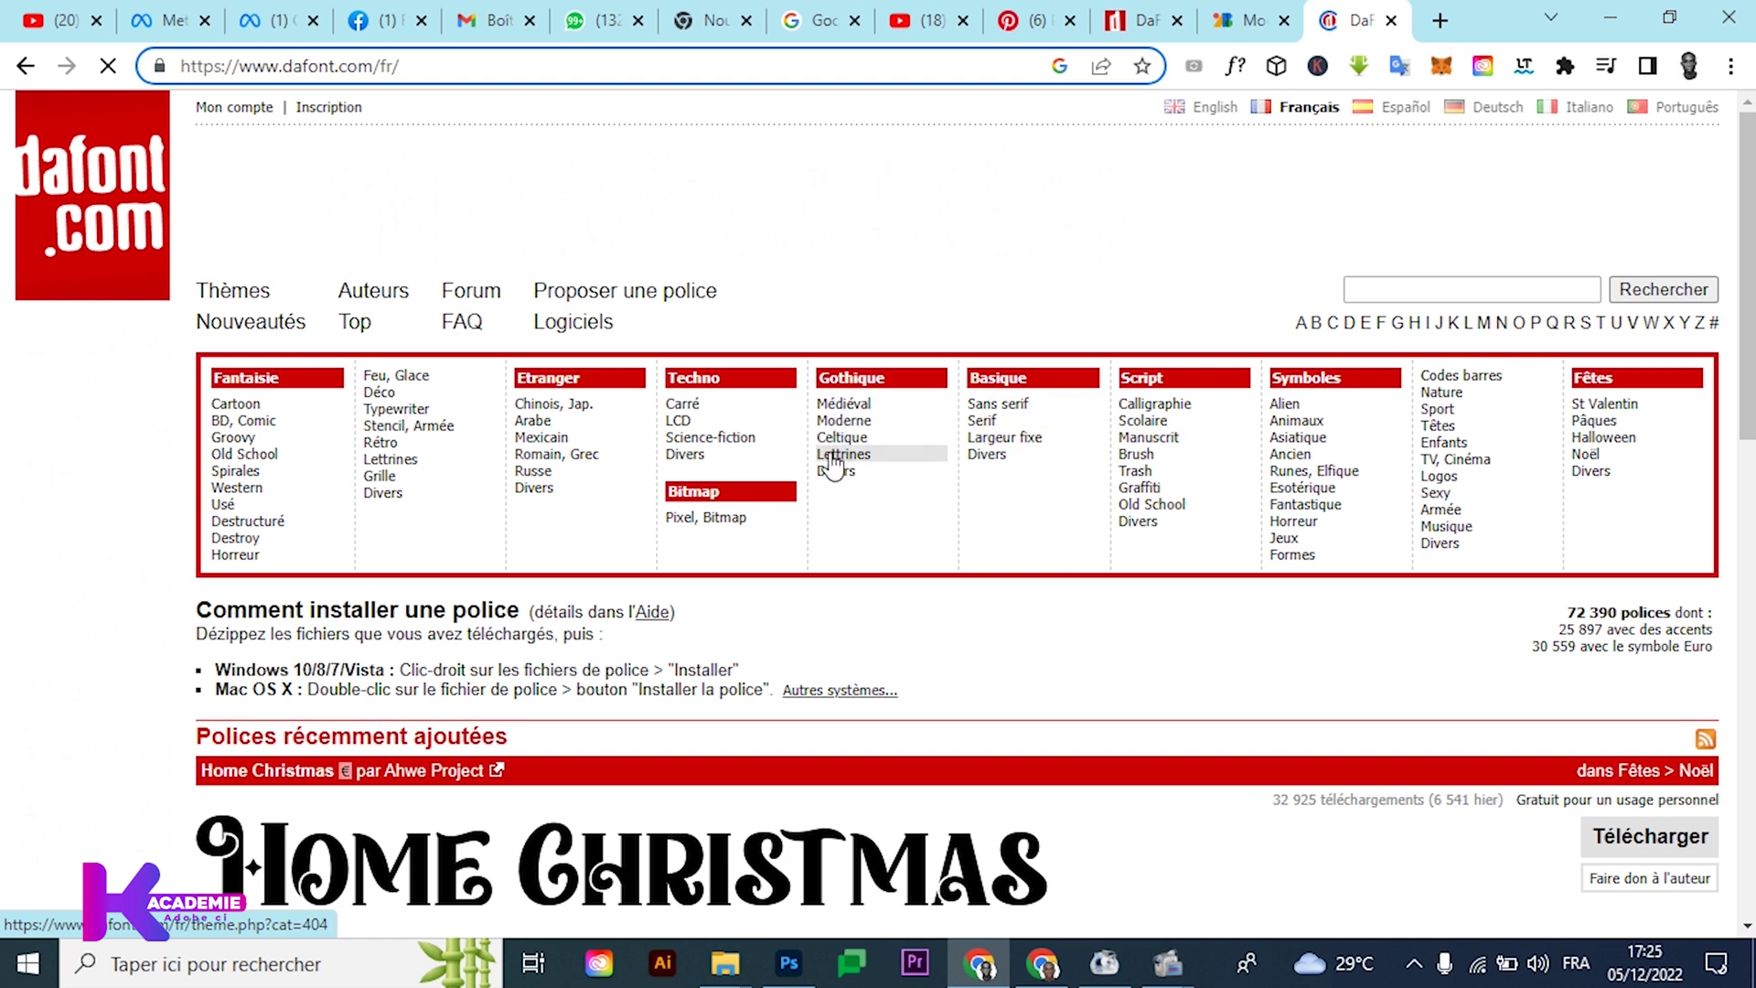
scroll(553, 573, "down", 4)
scroll(558, 575, "up", 4)
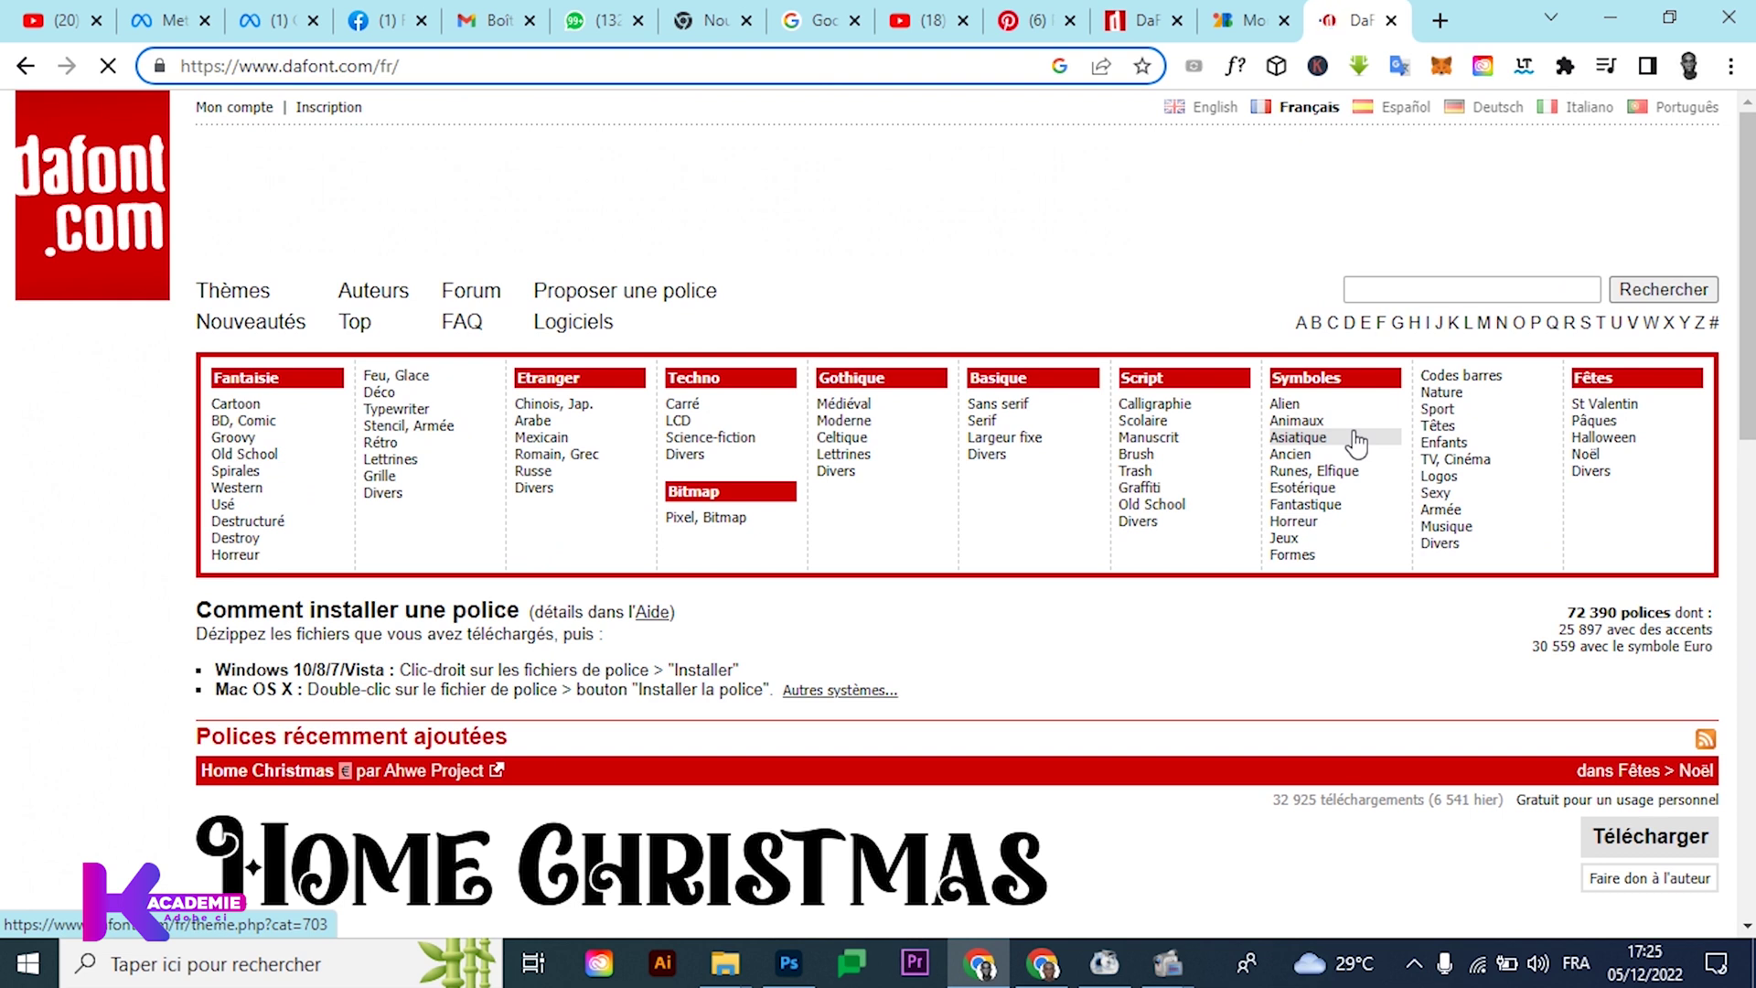
Open the Sans serif category under Basique and look through its fonts
left_click(1006, 408)
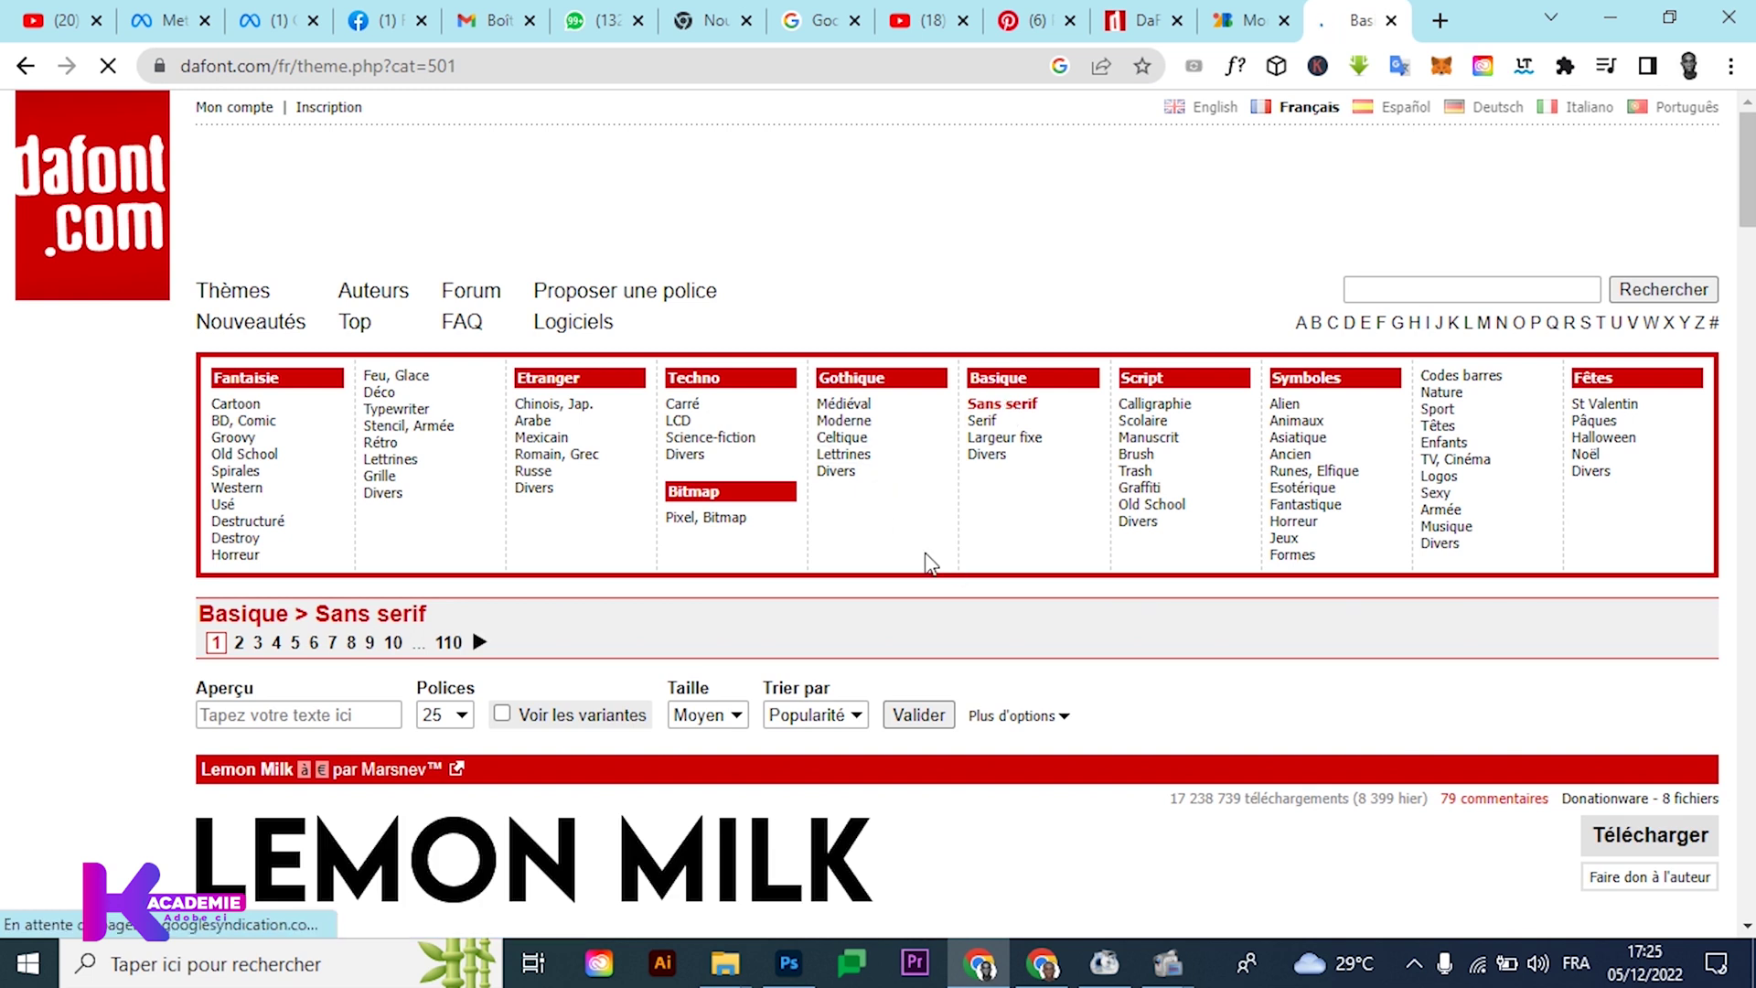
scroll(926, 562, "down", 5)
scroll(928, 567, "down", 20)
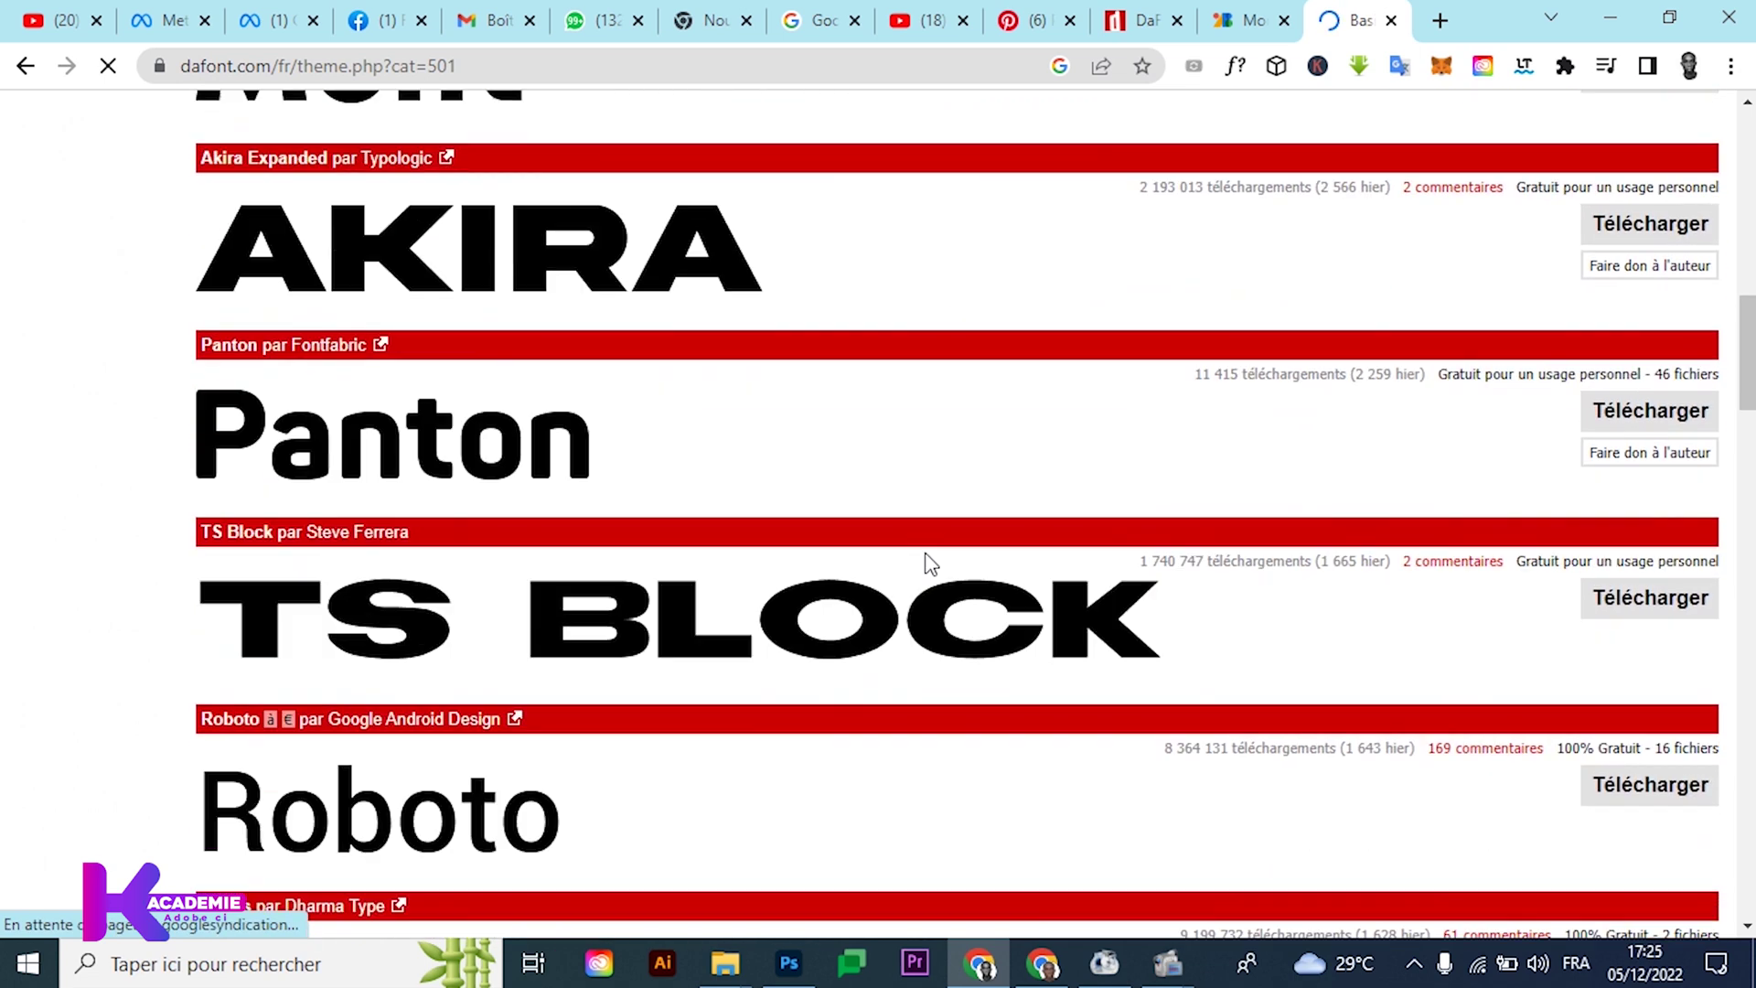
scroll(928, 567, "down", 10)
scroll(926, 562, "up", 20)
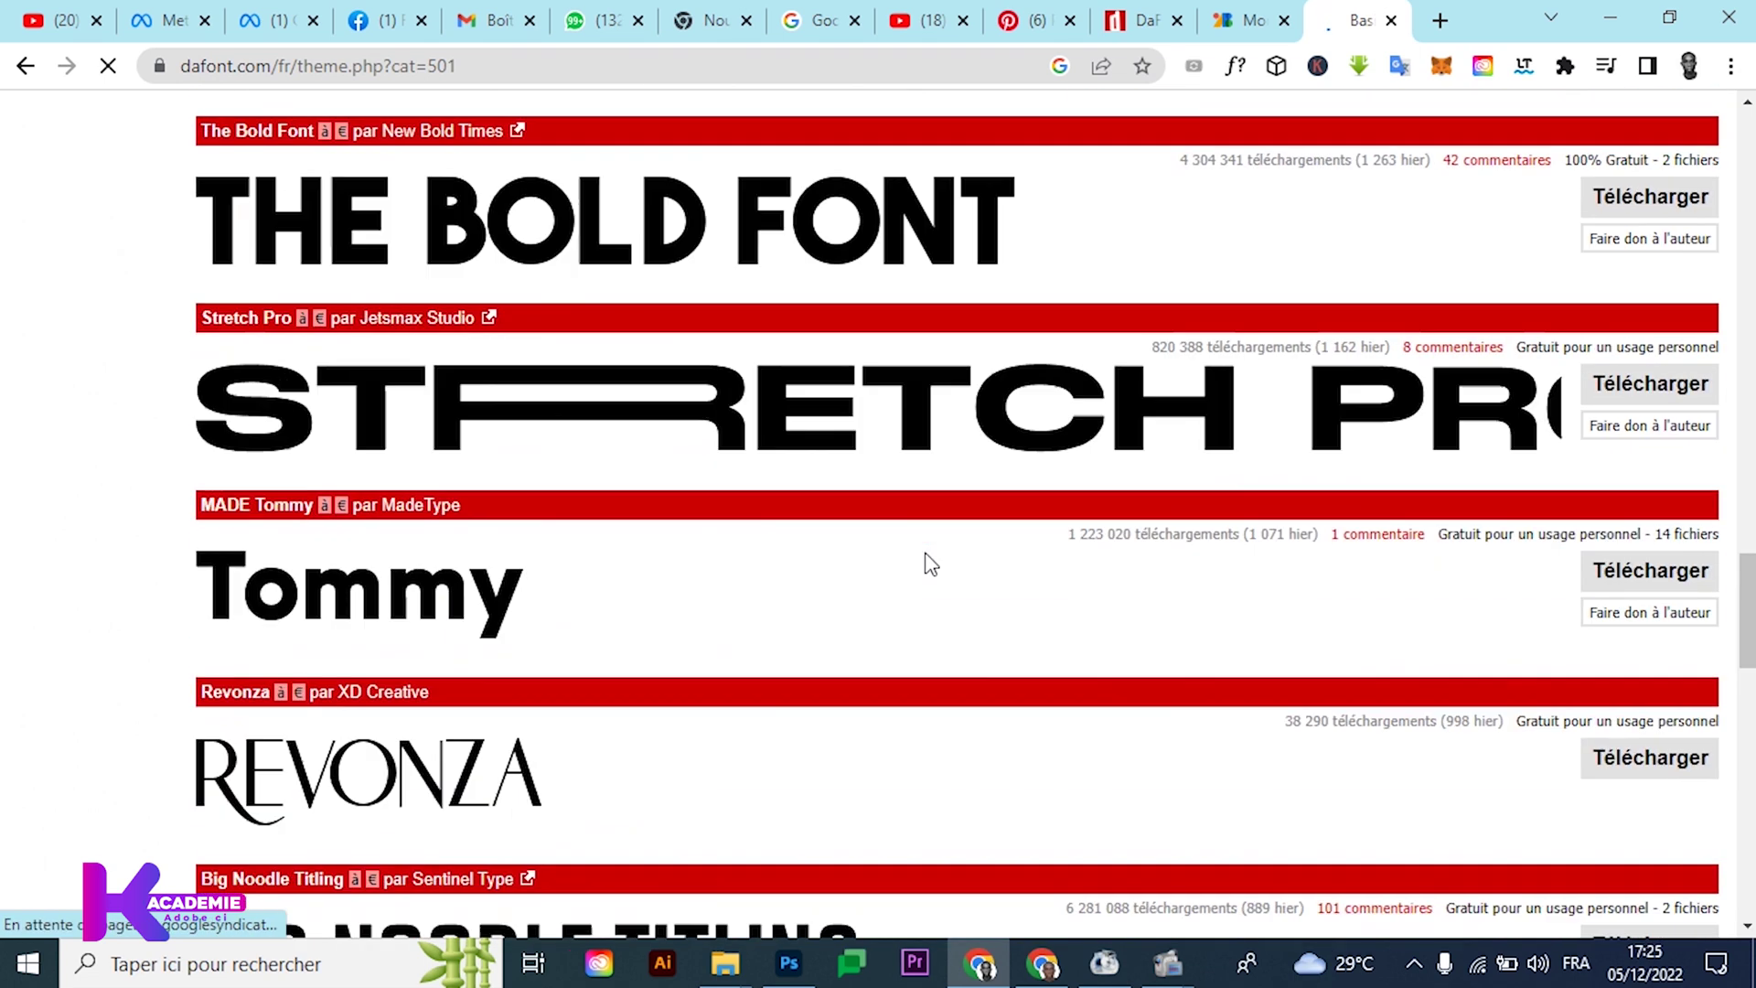
scroll(482, 649, "down", 7)
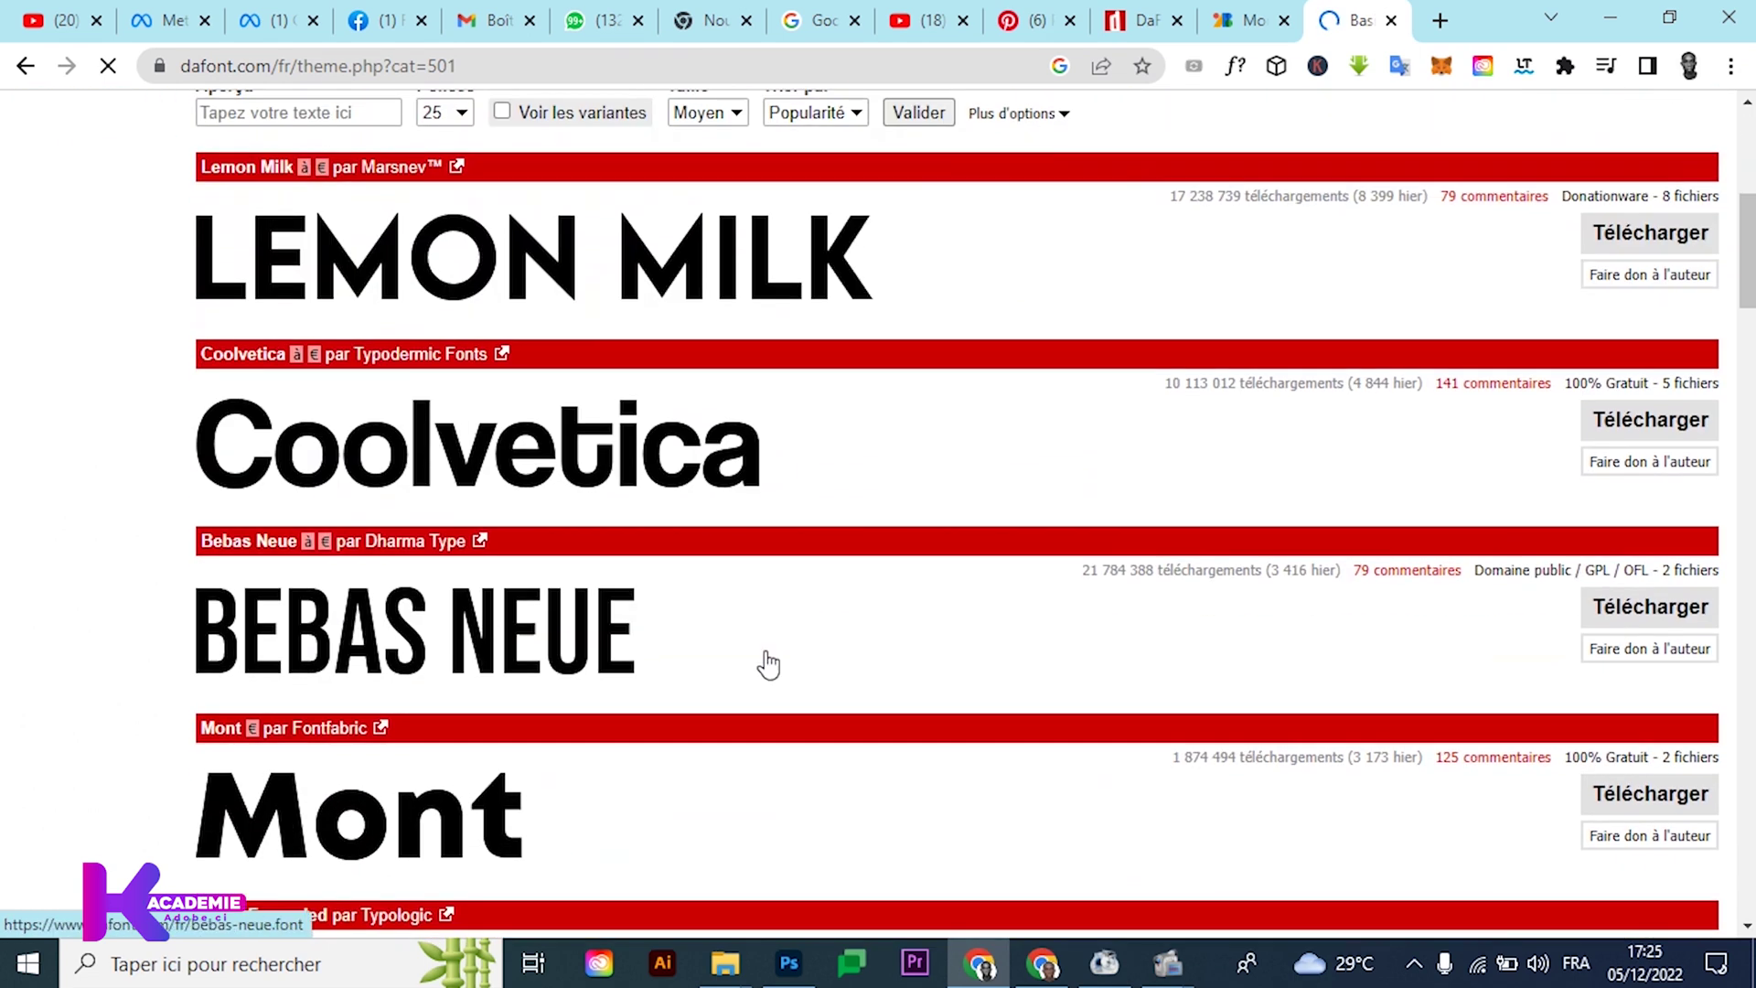
scroll(384, 674, "up", 1)
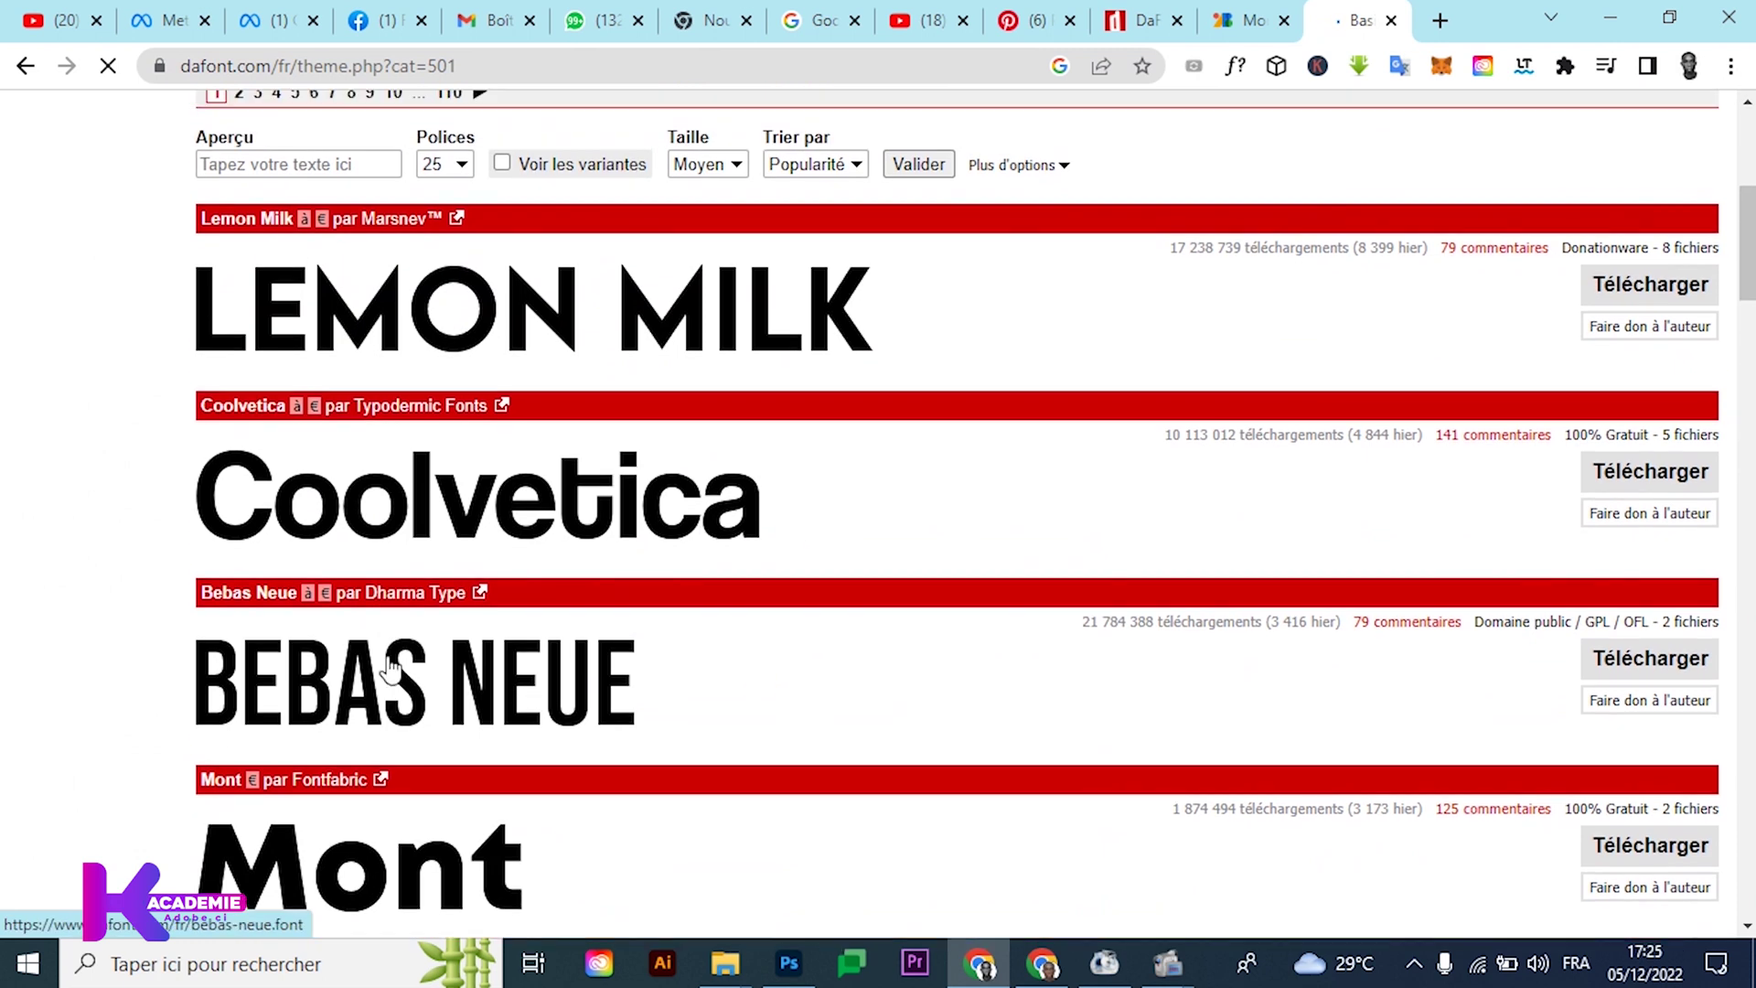
scroll(366, 718, "down", 2)
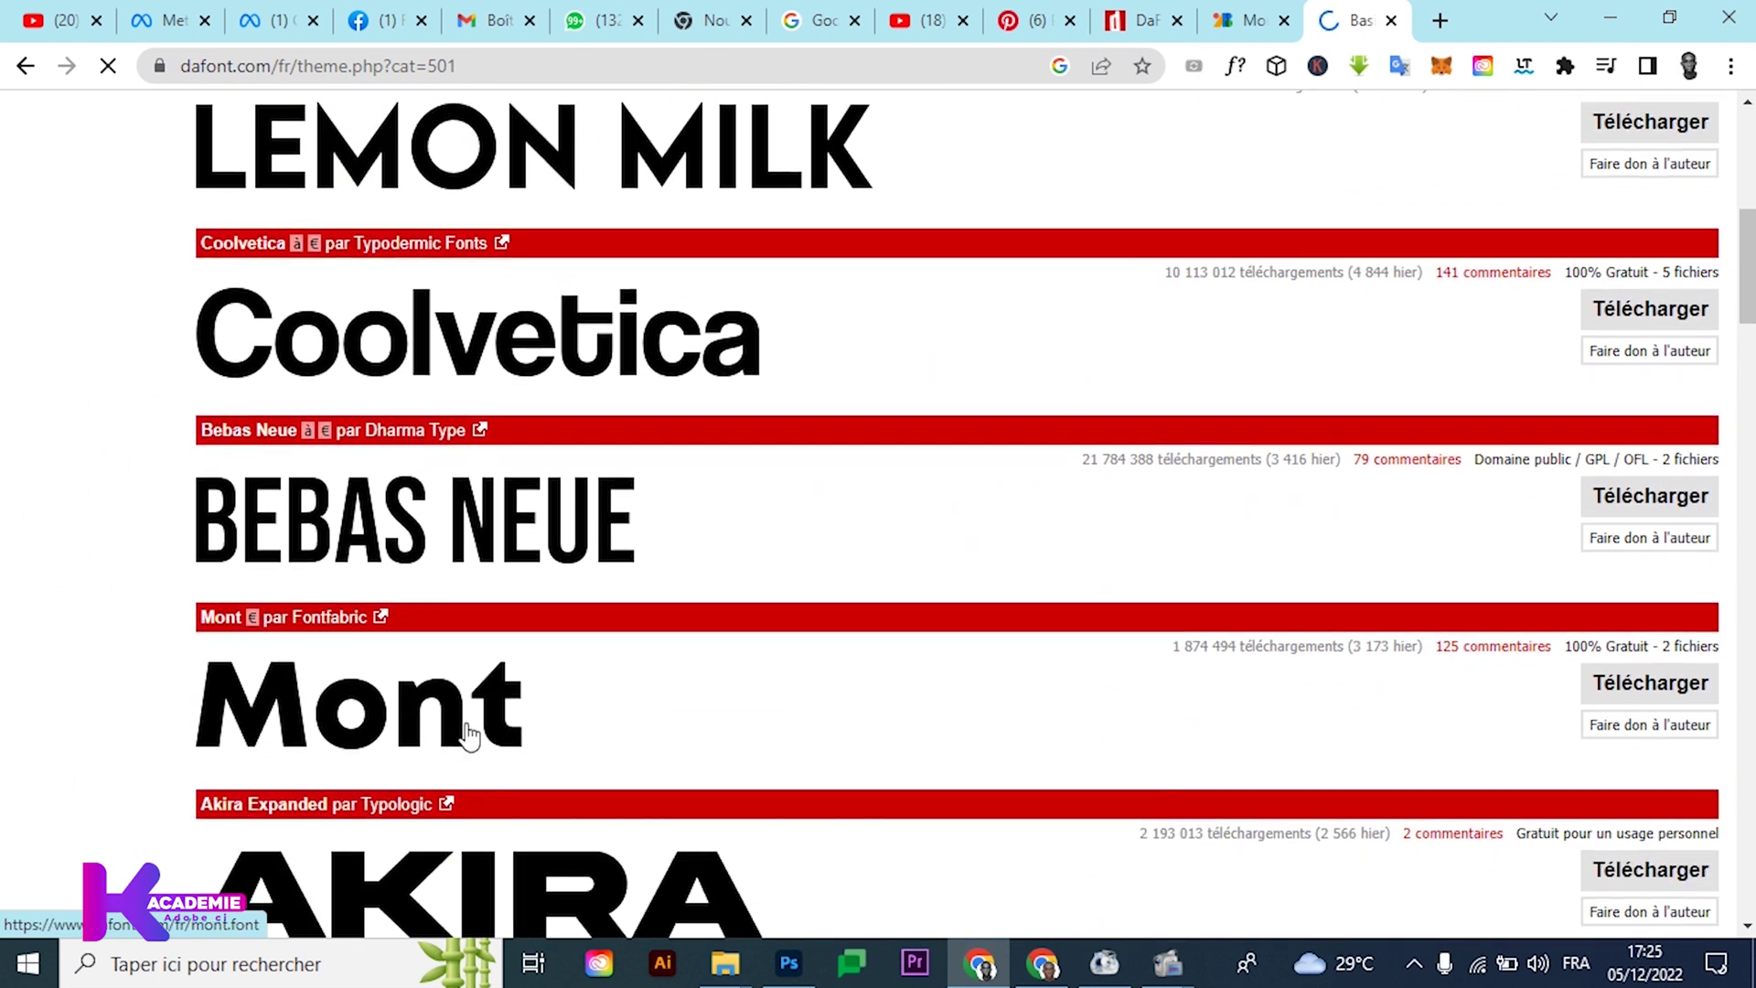
scroll(595, 677, "down", 12)
scroll(719, 635, "up", 6)
scroll(723, 633, "up", 13)
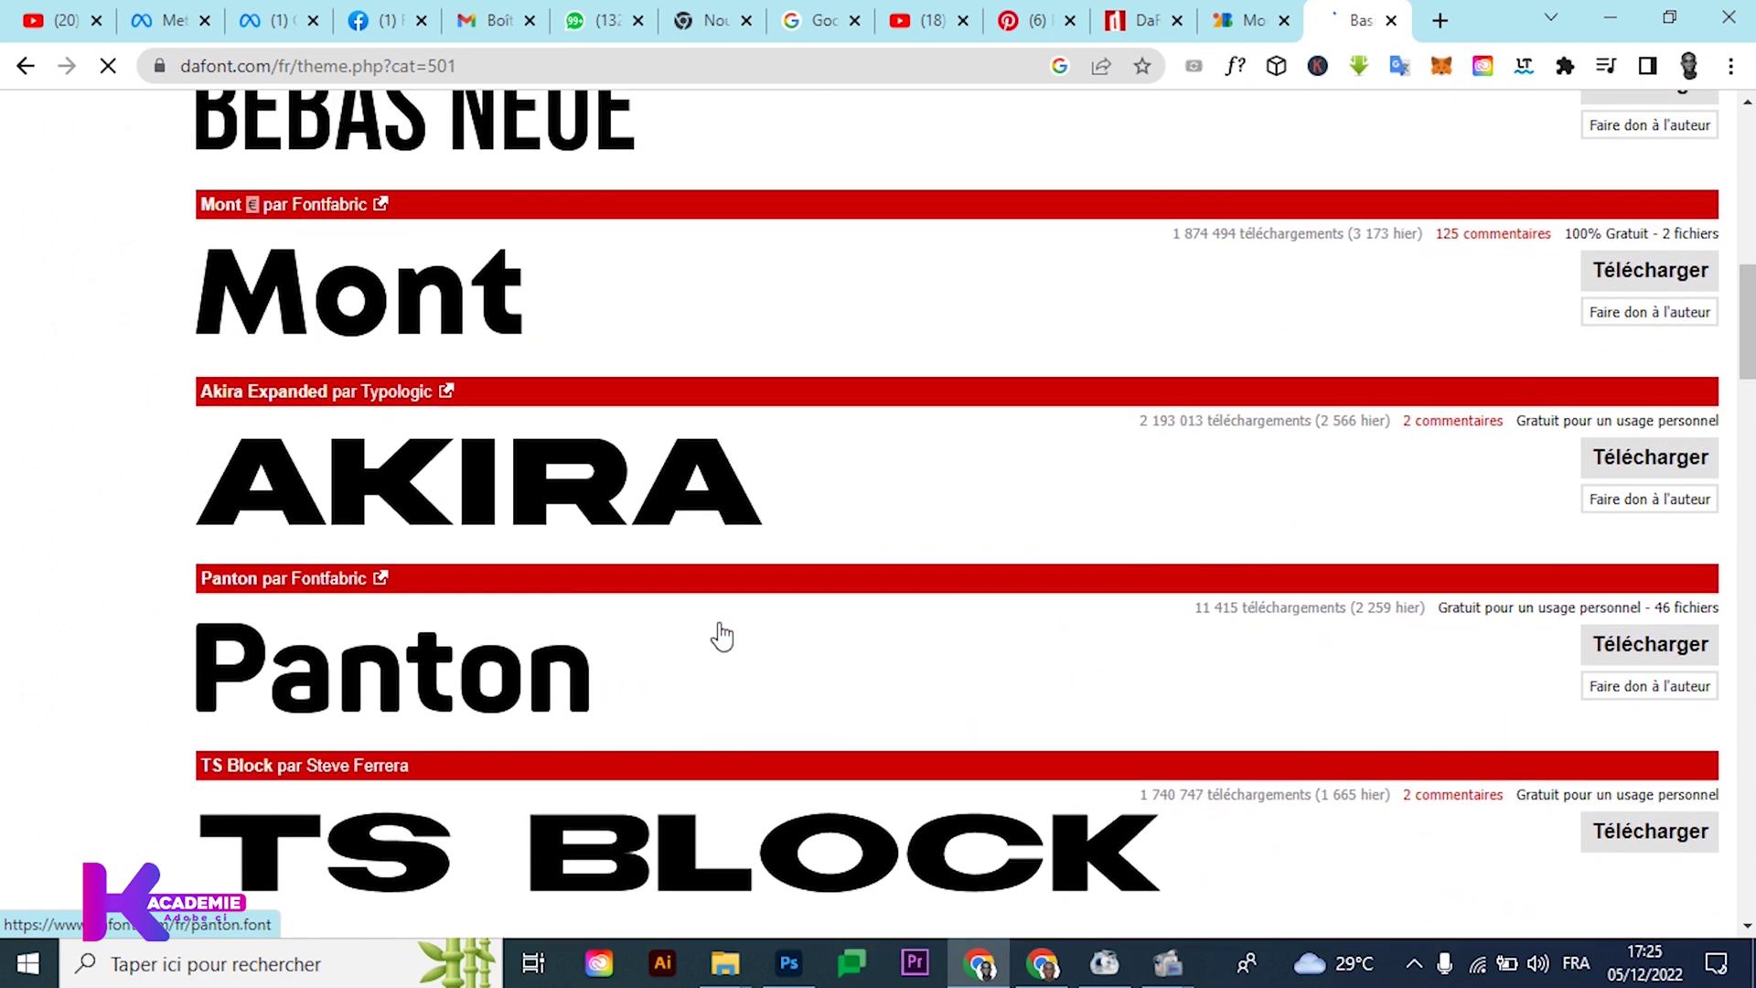
scroll(723, 633, "up", 3)
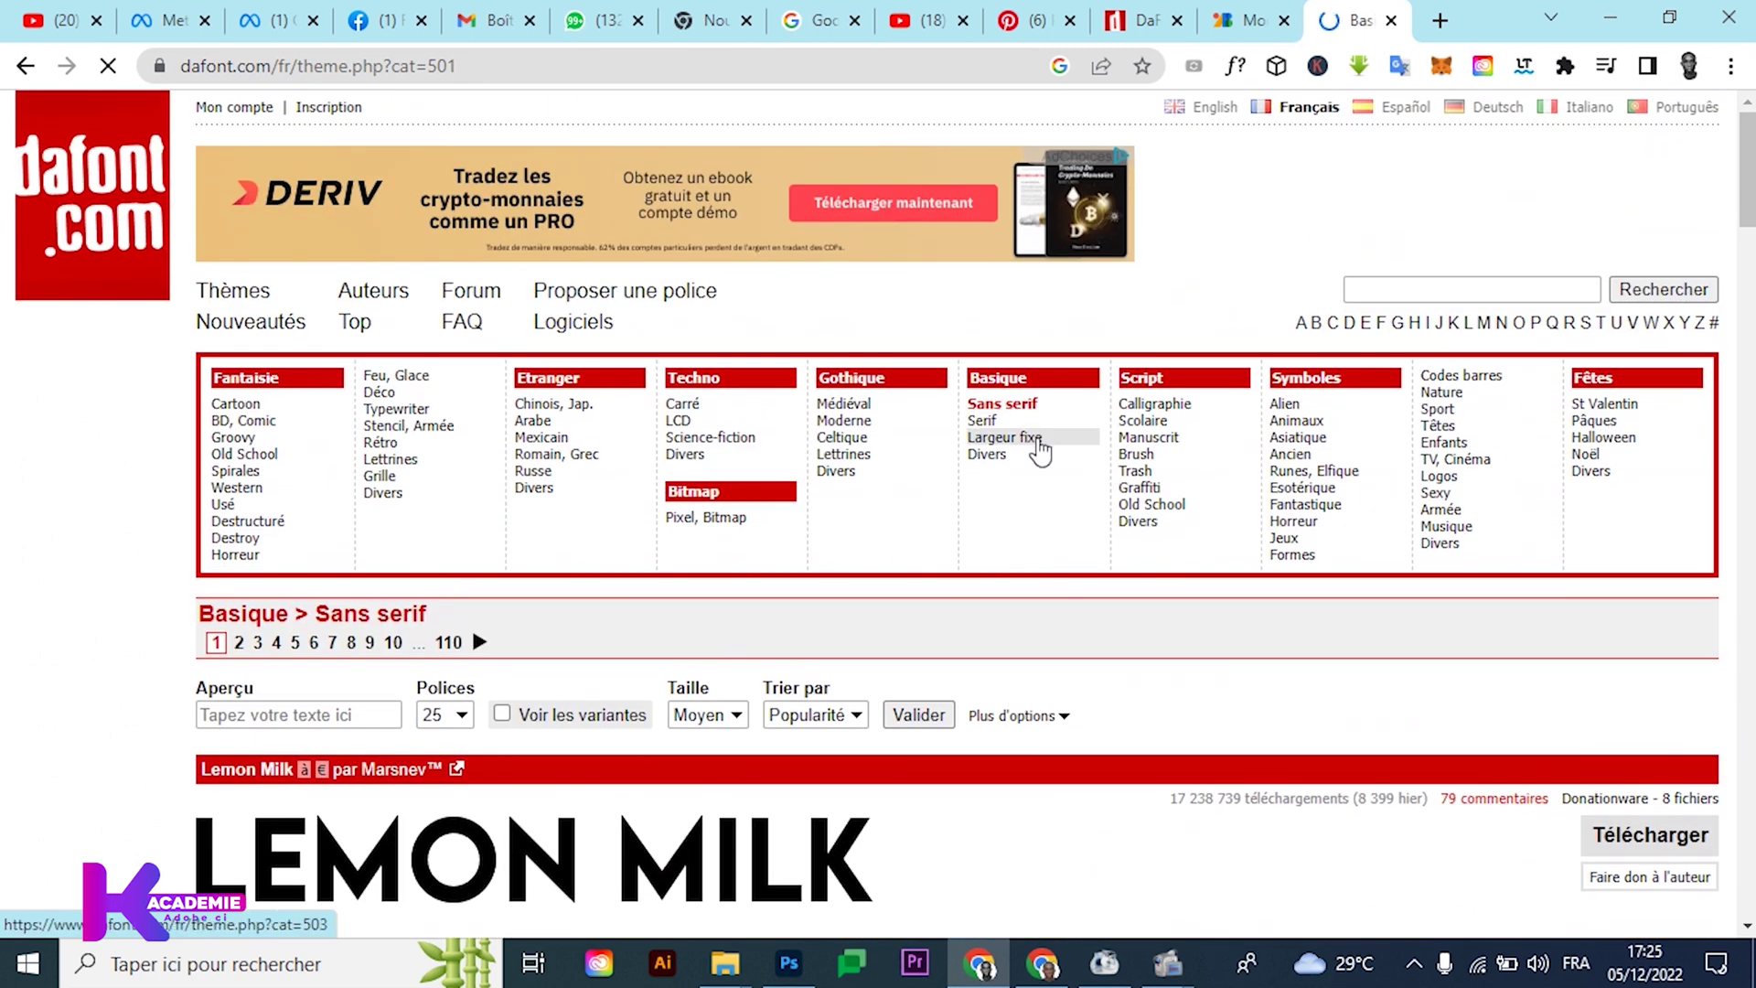
Open the Serif category under Basique and look through the first page of fonts
left_click(989, 421)
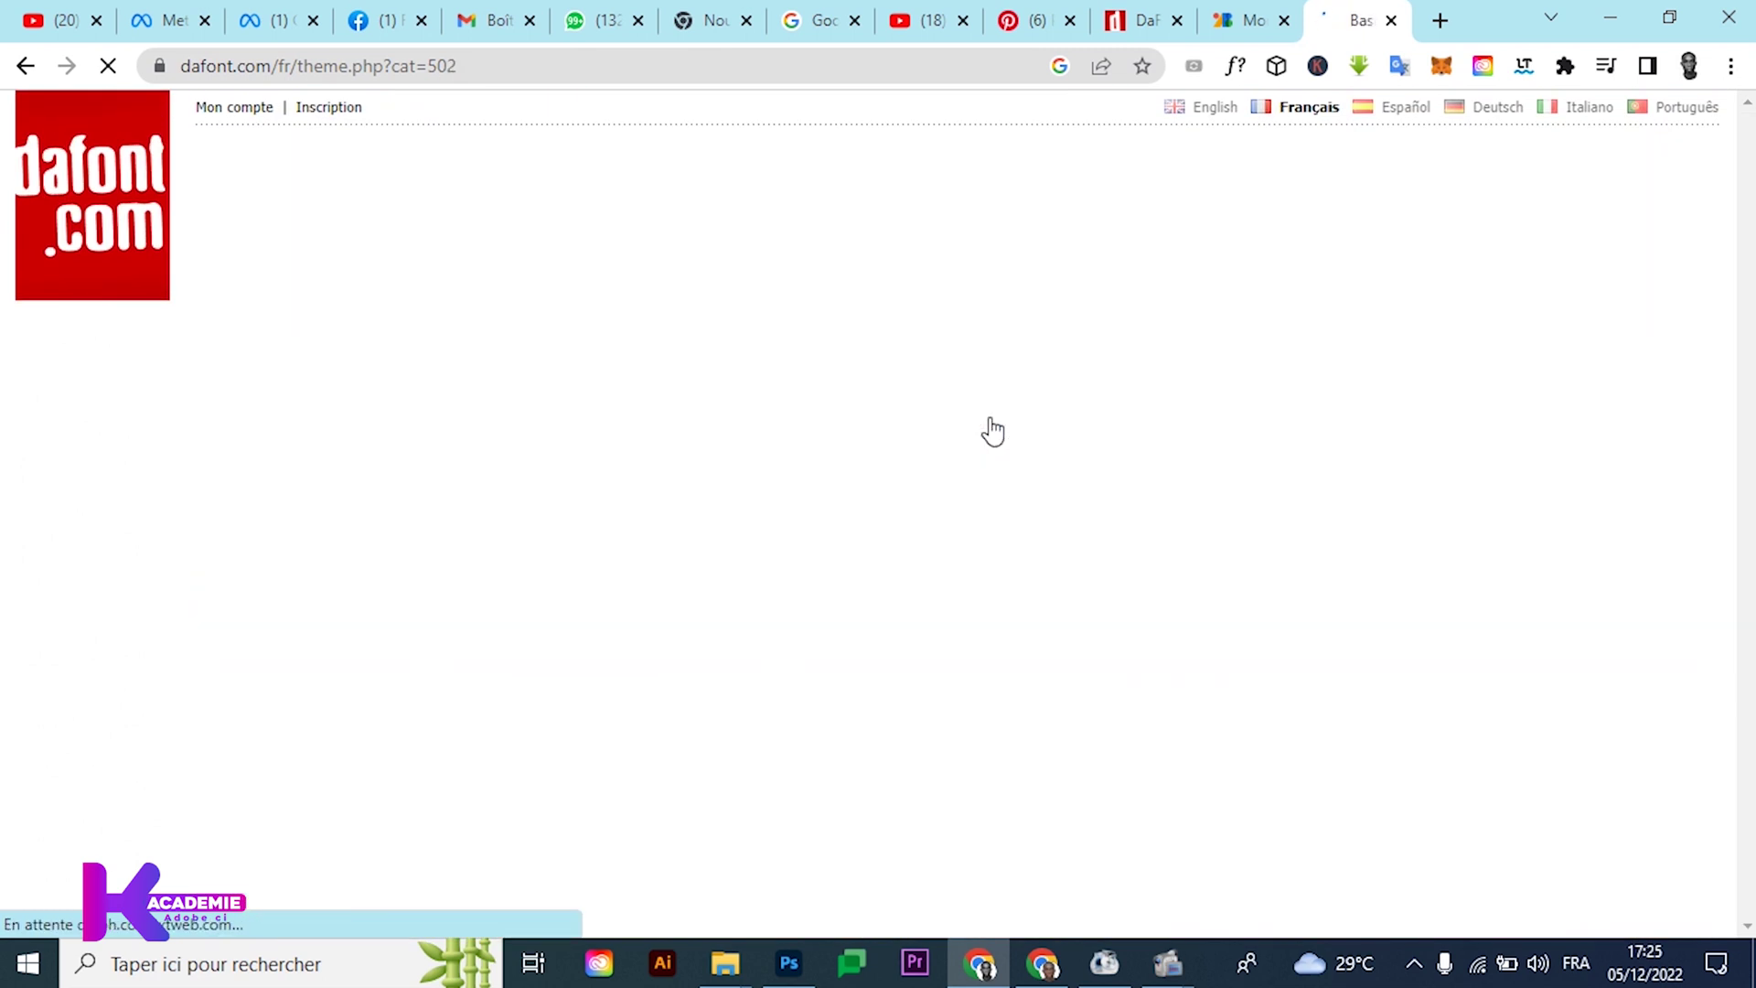
scroll(727, 688, "down", 8)
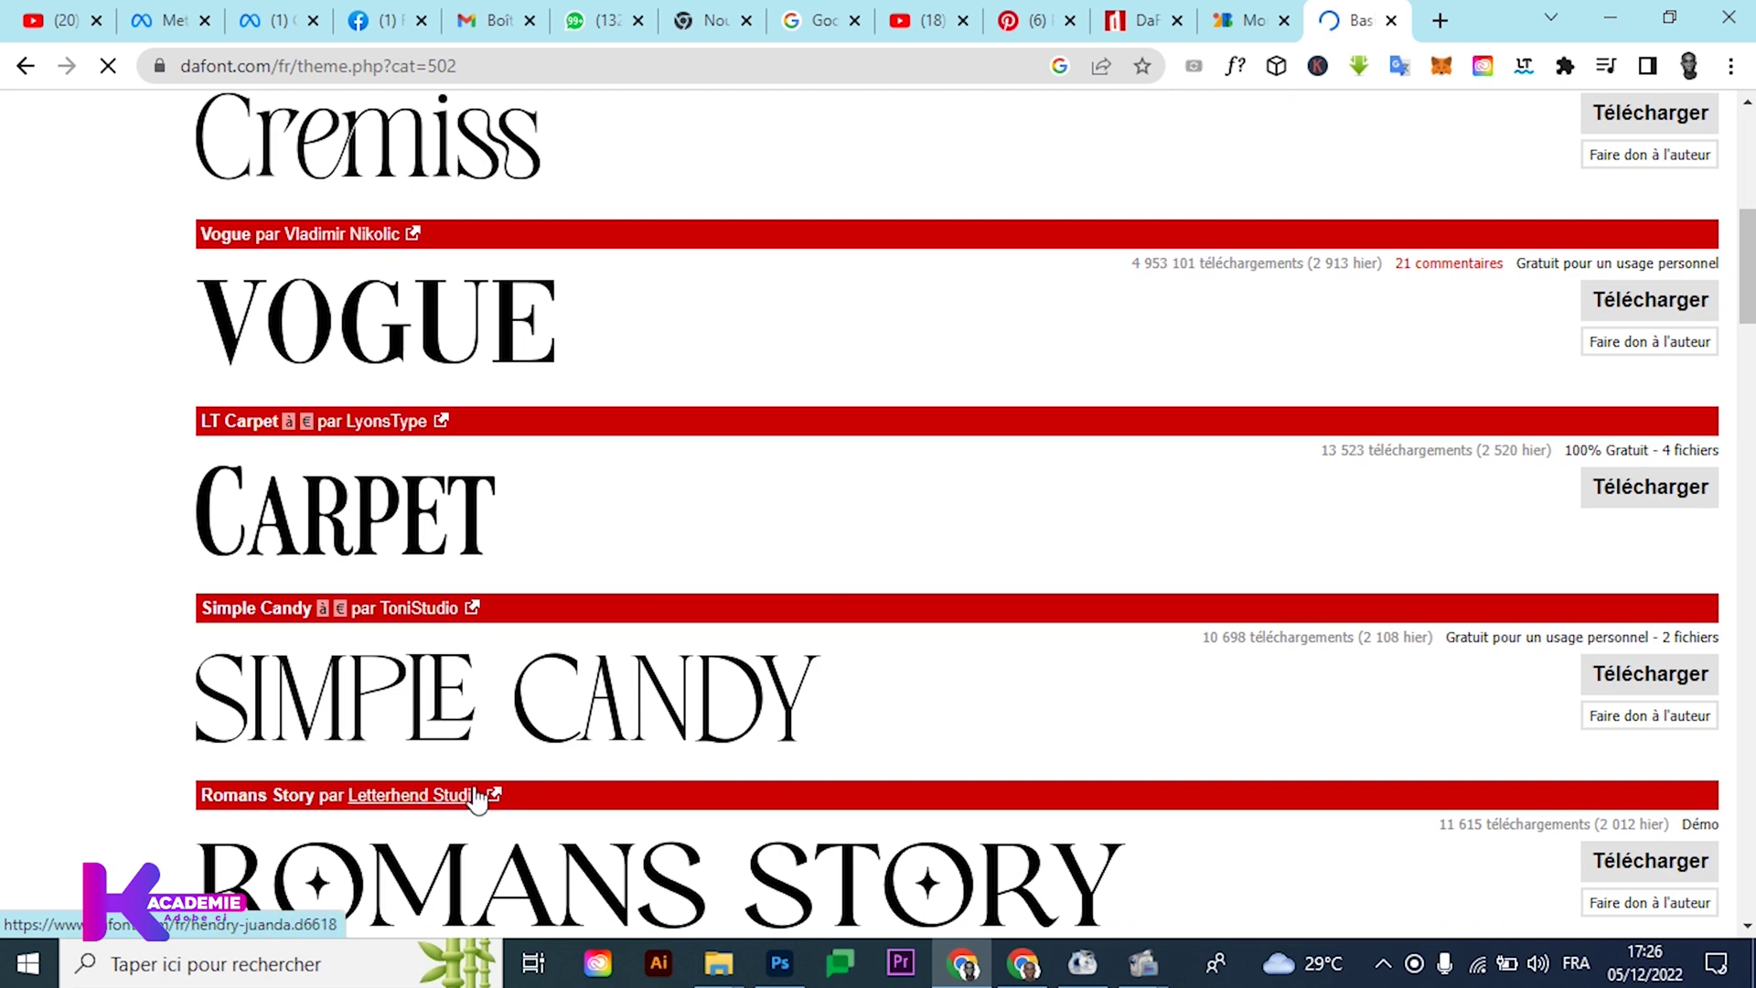
scroll(472, 796, "down", 10)
scroll(594, 693, "up", 6)
scroll(594, 693, "down", 20)
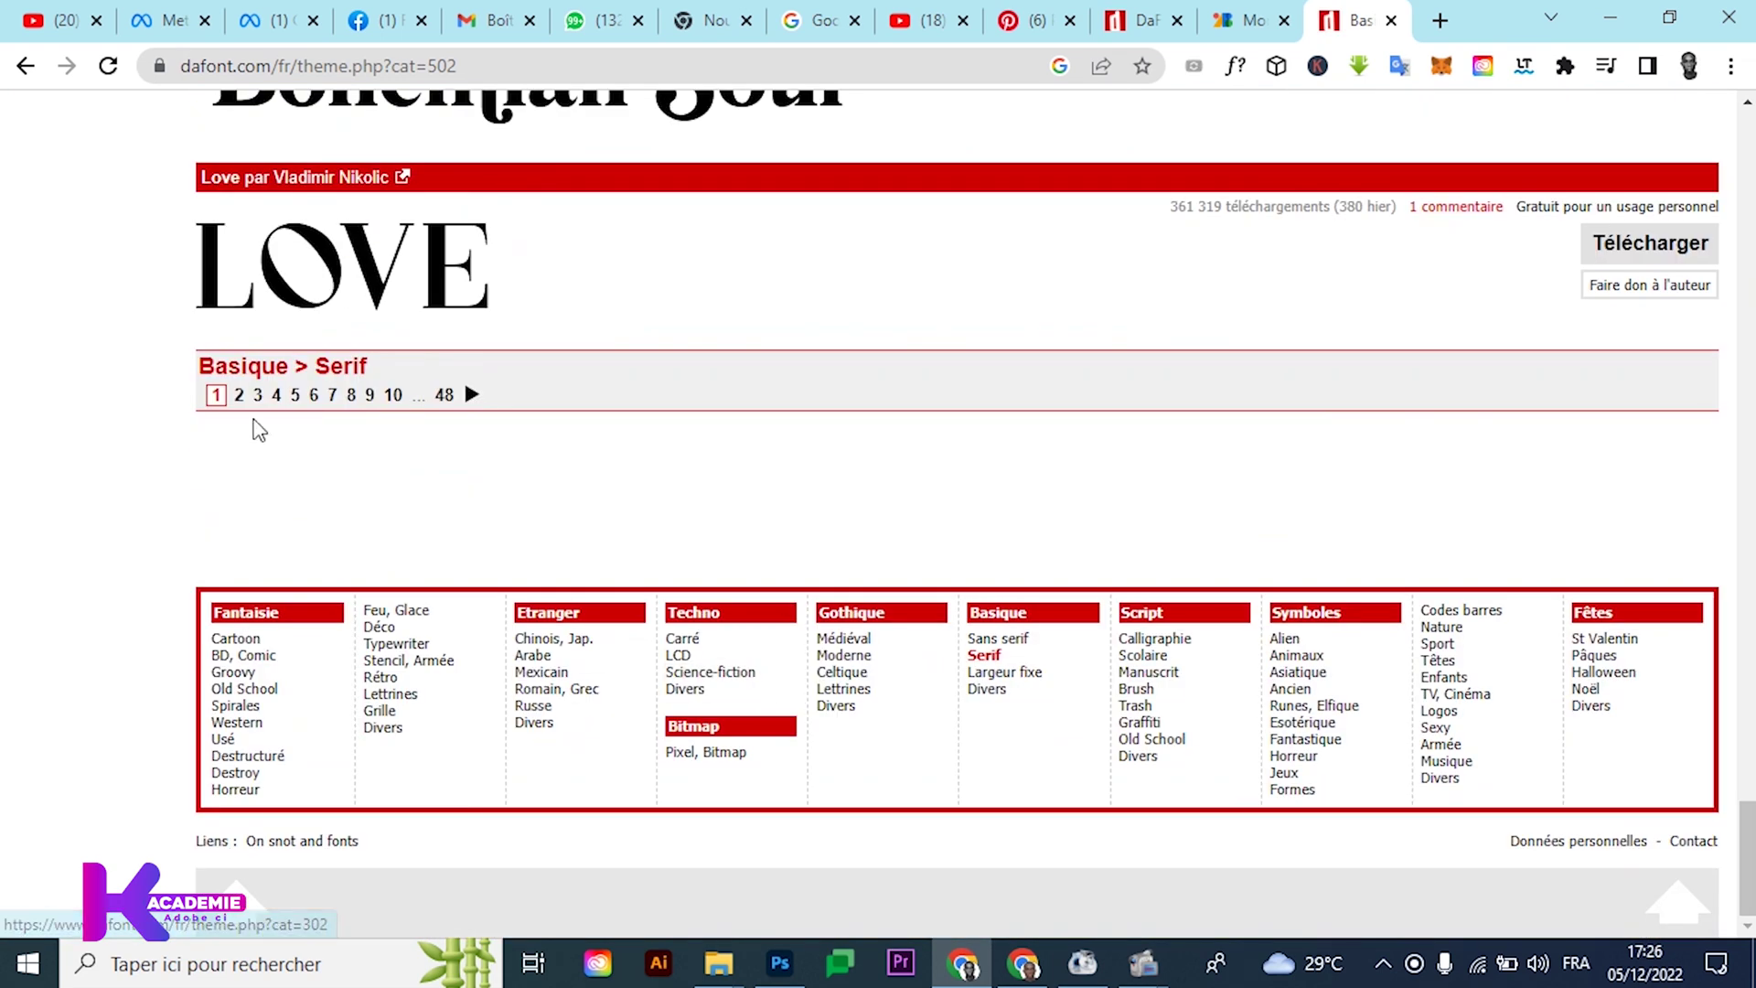
Open page 2 of the Serif category and look through its fonts
left_click(238, 396)
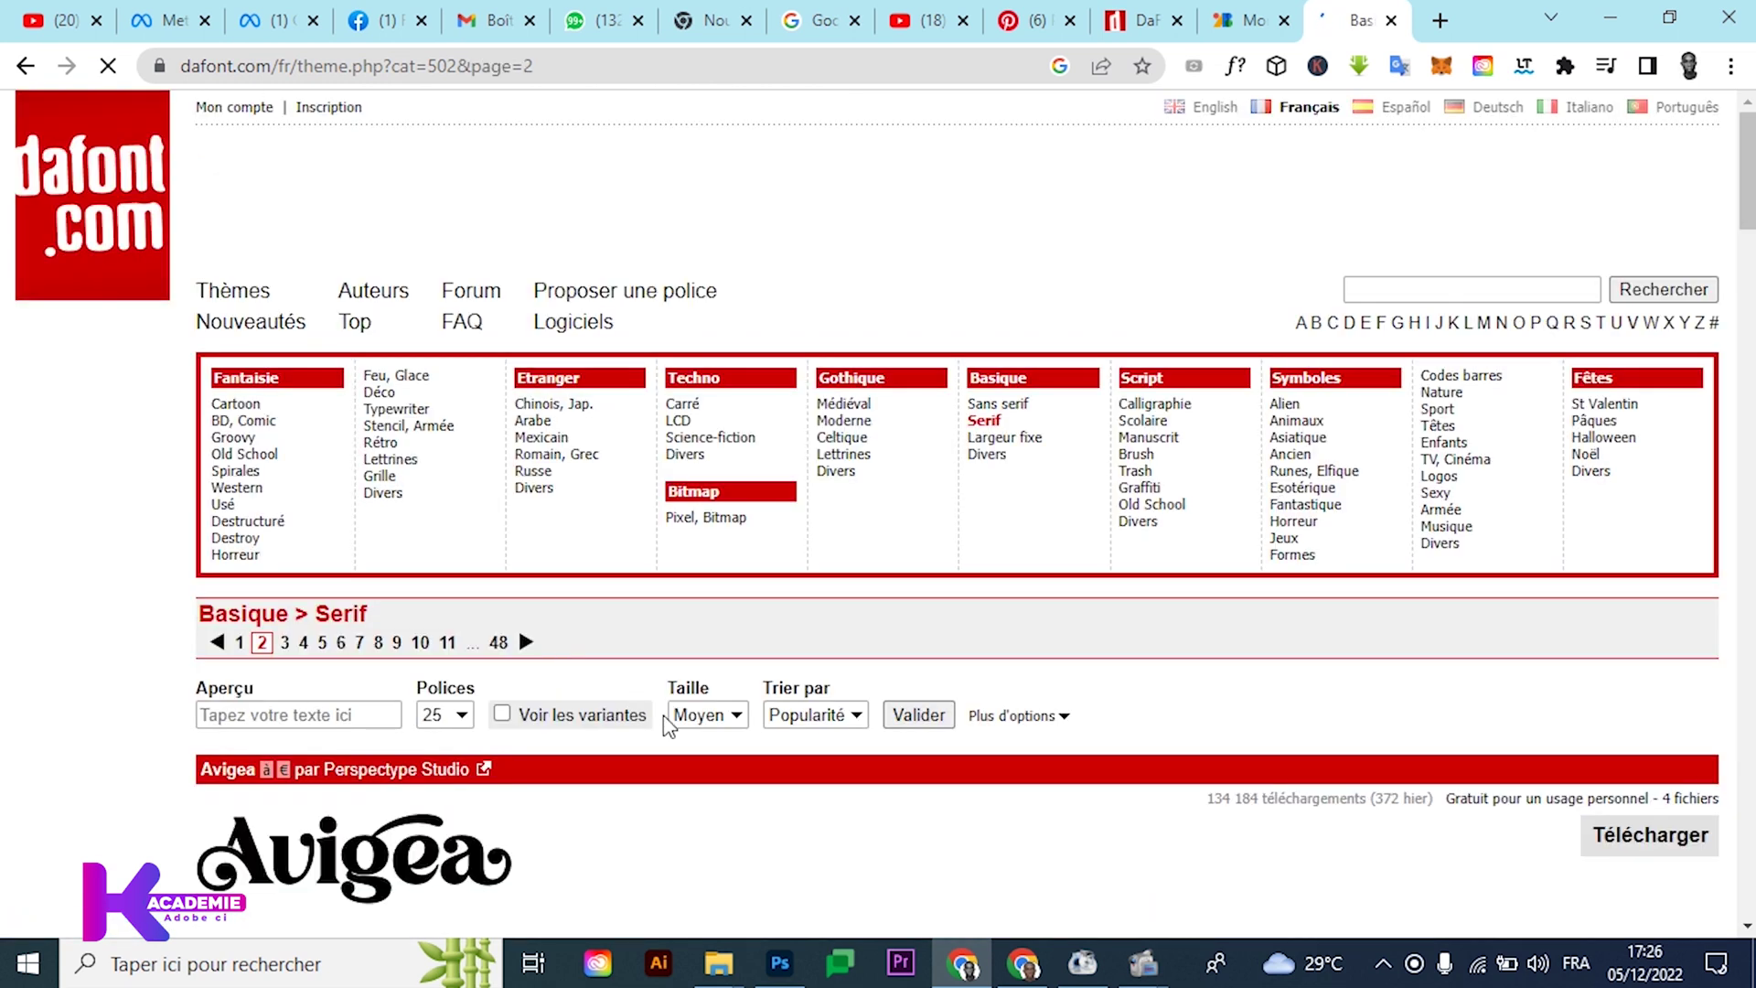
scroll(704, 765, "down", 15)
scroll(704, 767, "down", 10)
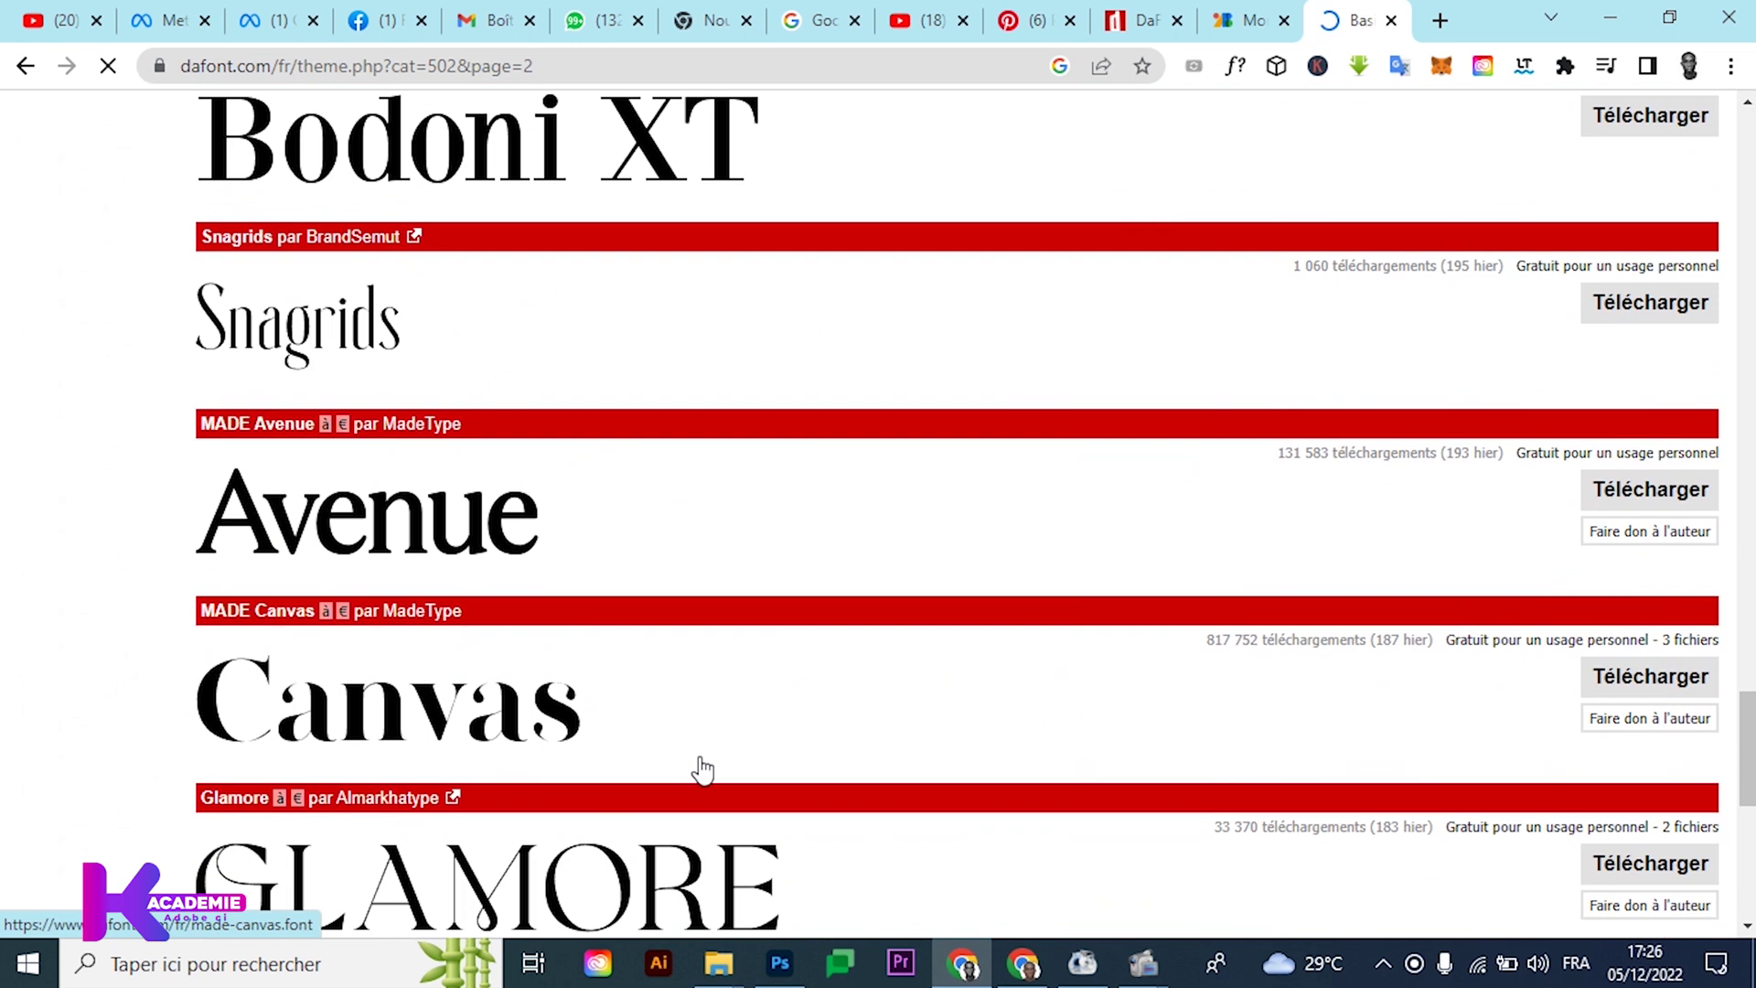
scroll(703, 770, "up", 20)
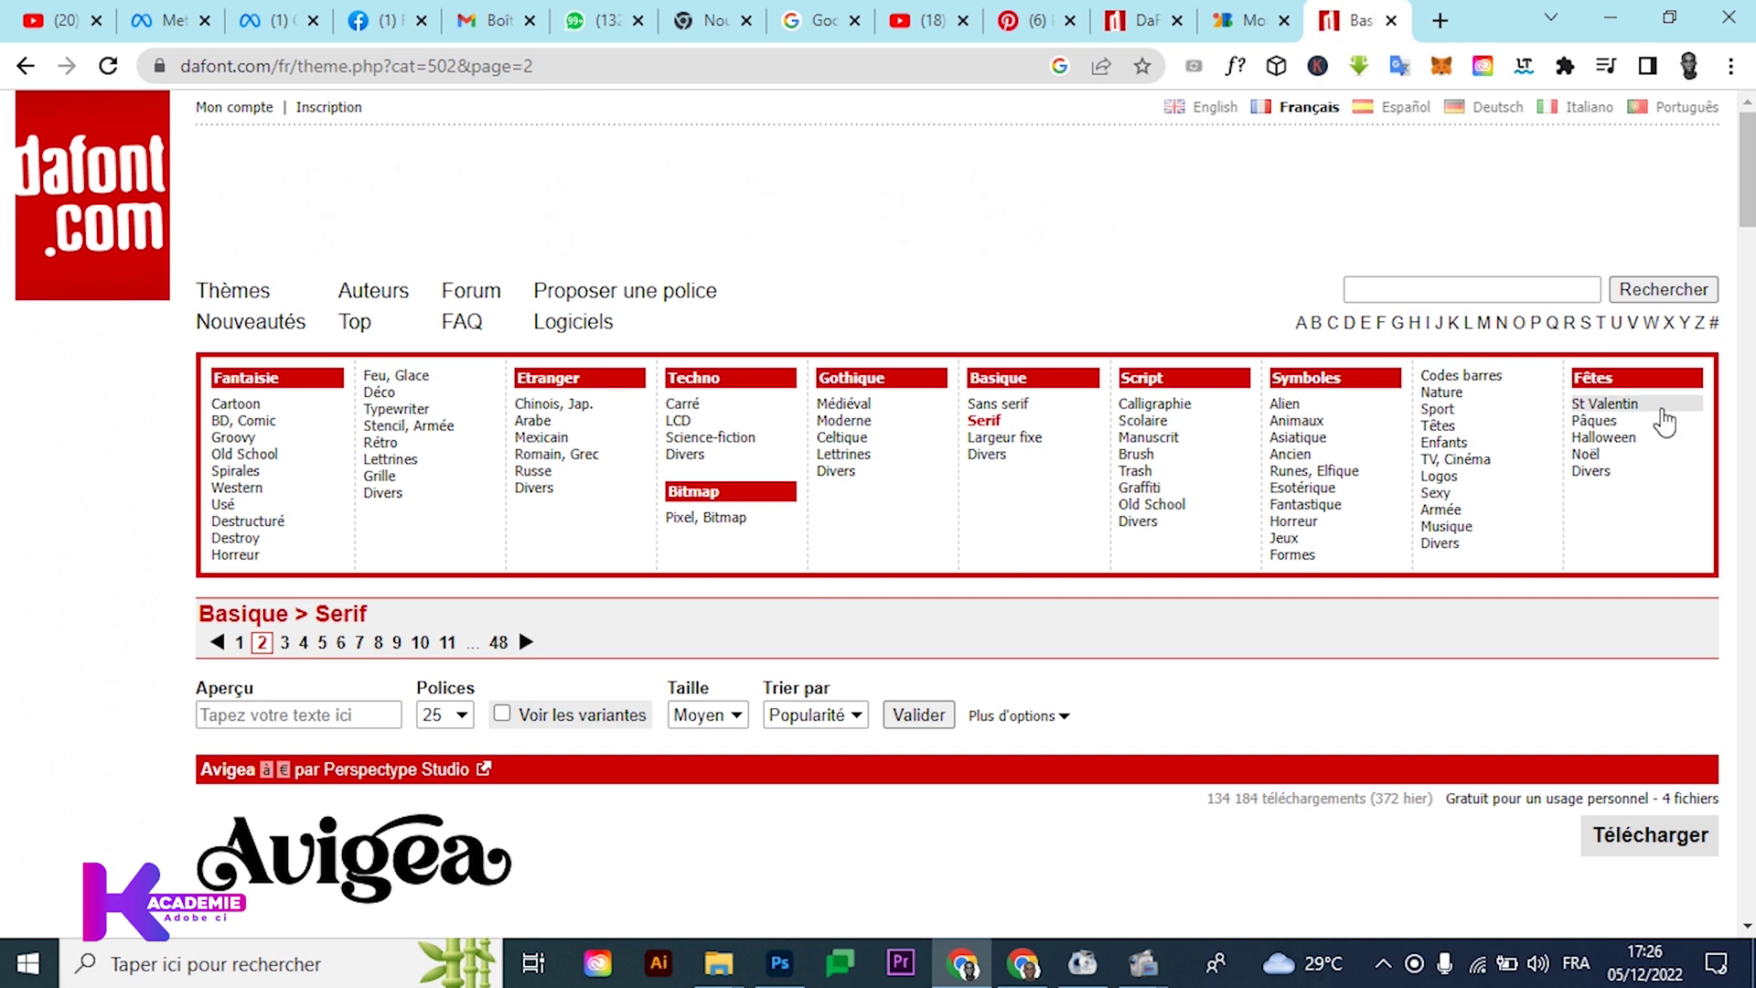
Open the St Valentin category under Fêtes and look through its fonts
left_click(1634, 413)
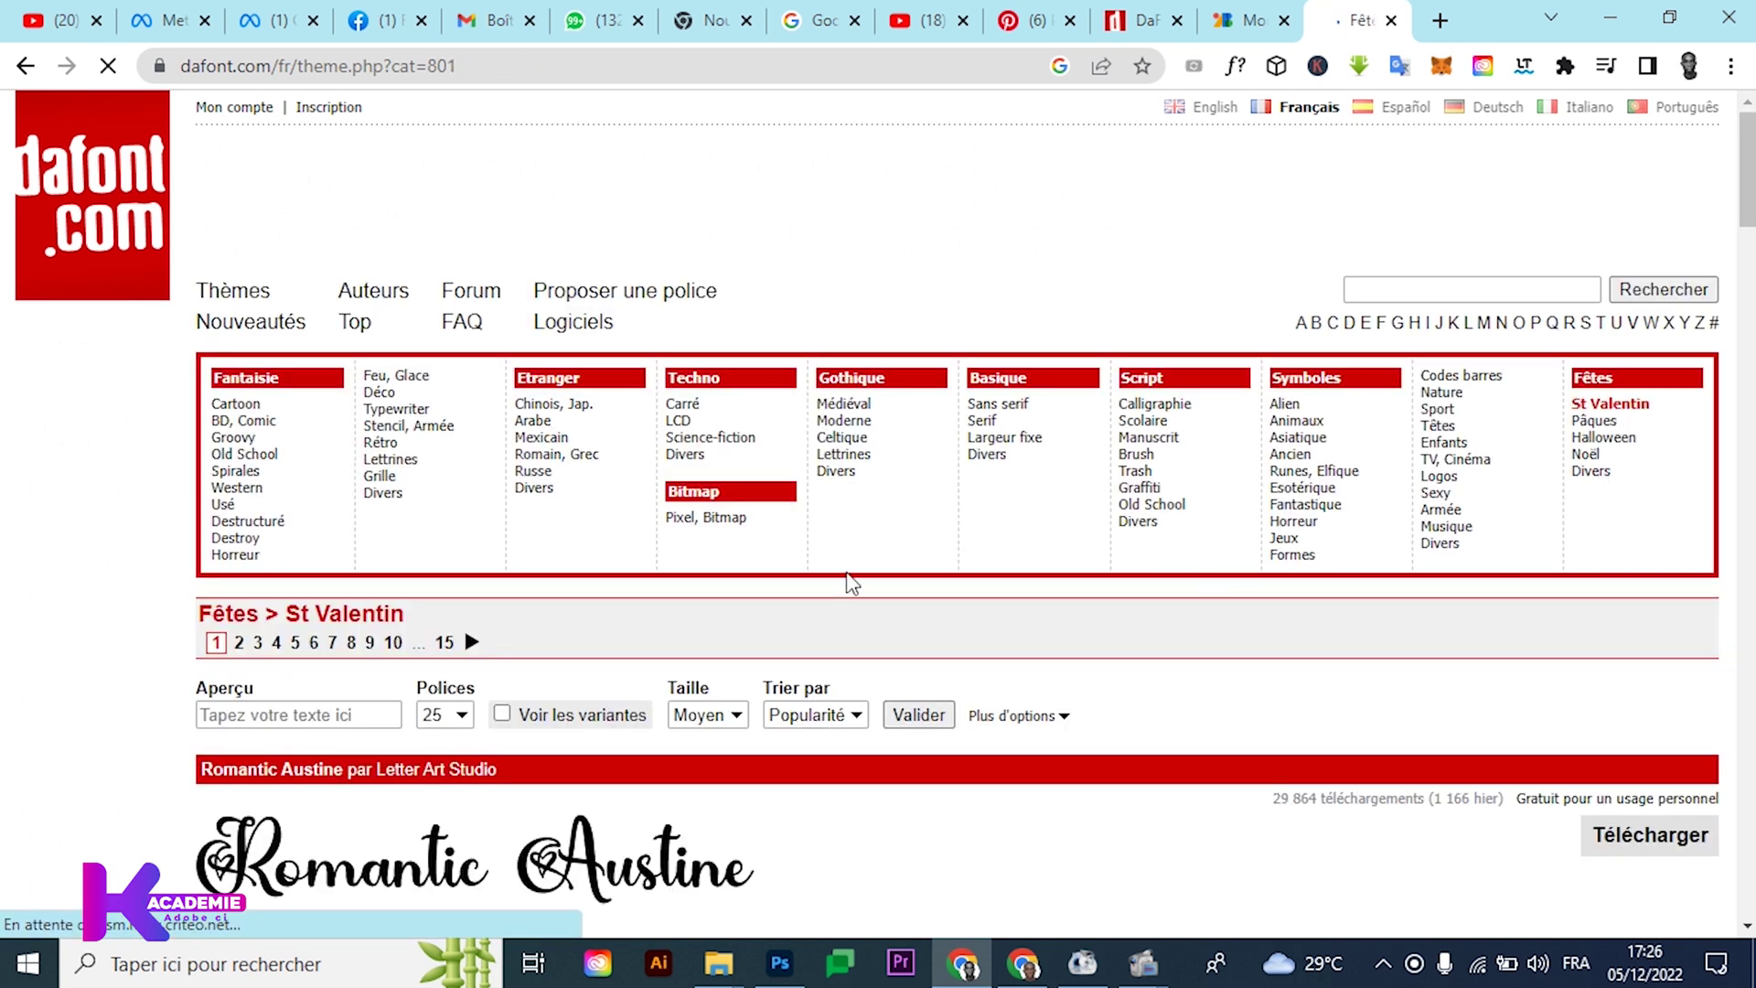
scroll(846, 579, "down", 9)
scroll(569, 464, "up", 12)
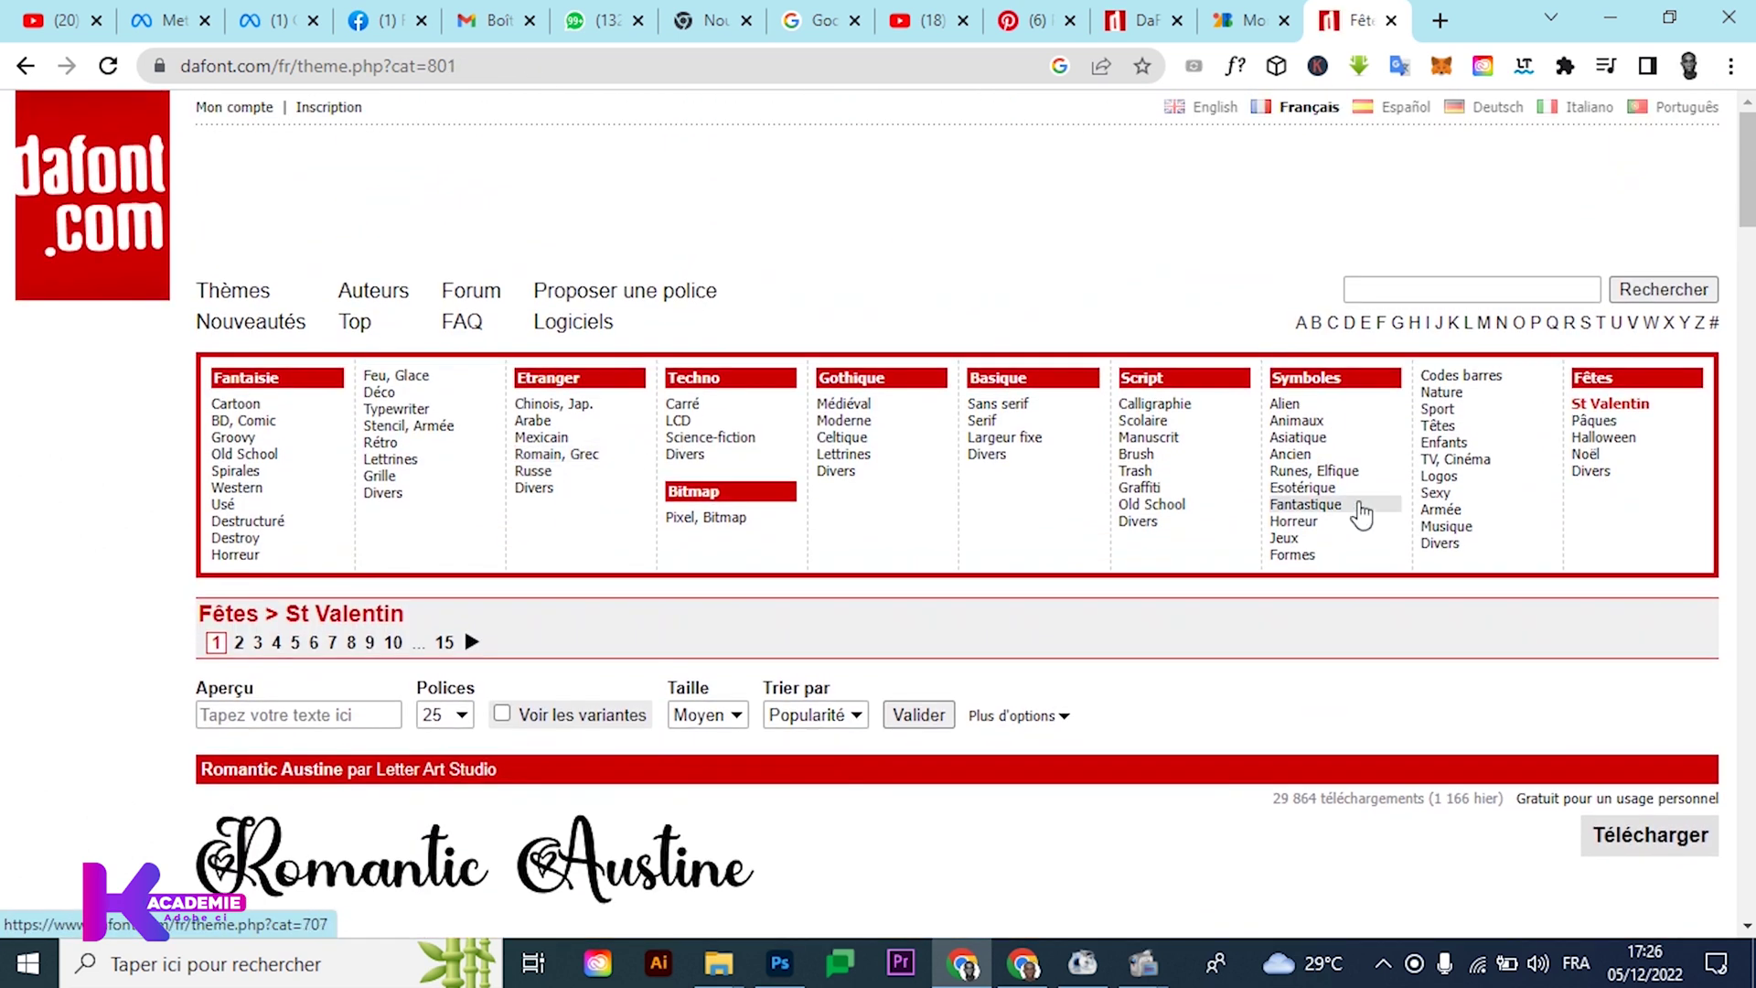
scroll(981, 843, "down", 10)
scroll(983, 843, "down", 10)
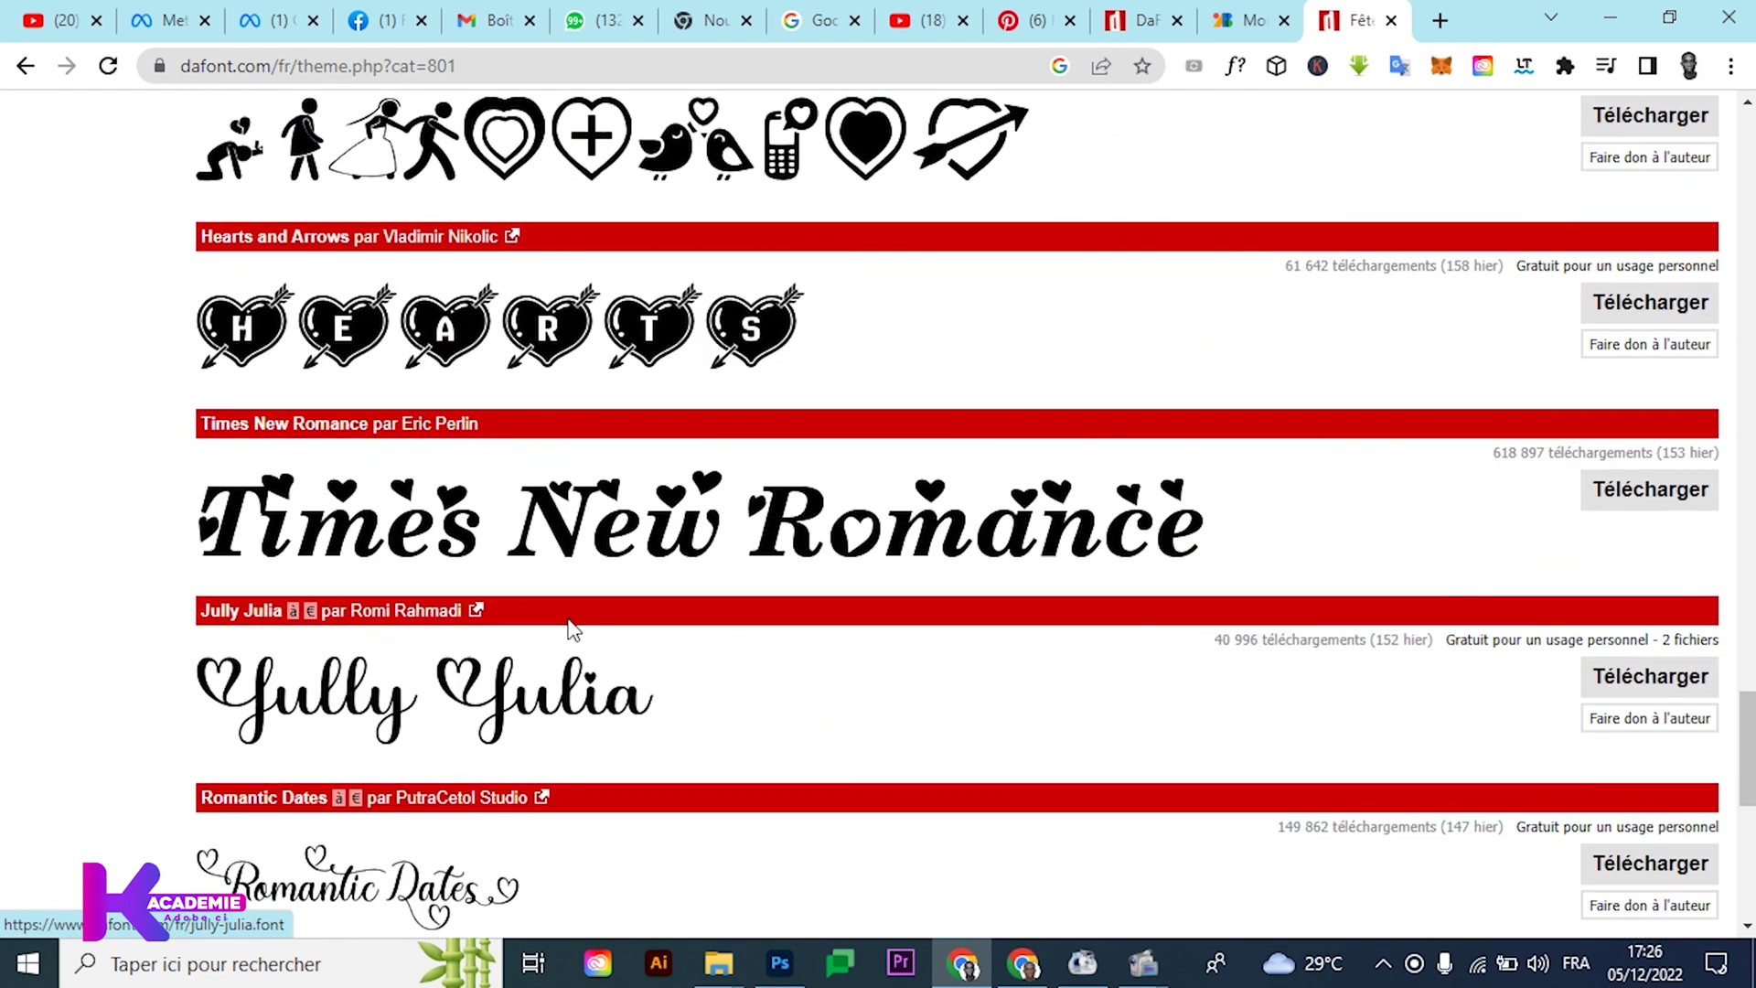
scroll(361, 588, "up", 12)
scroll(360, 588, "up", 10)
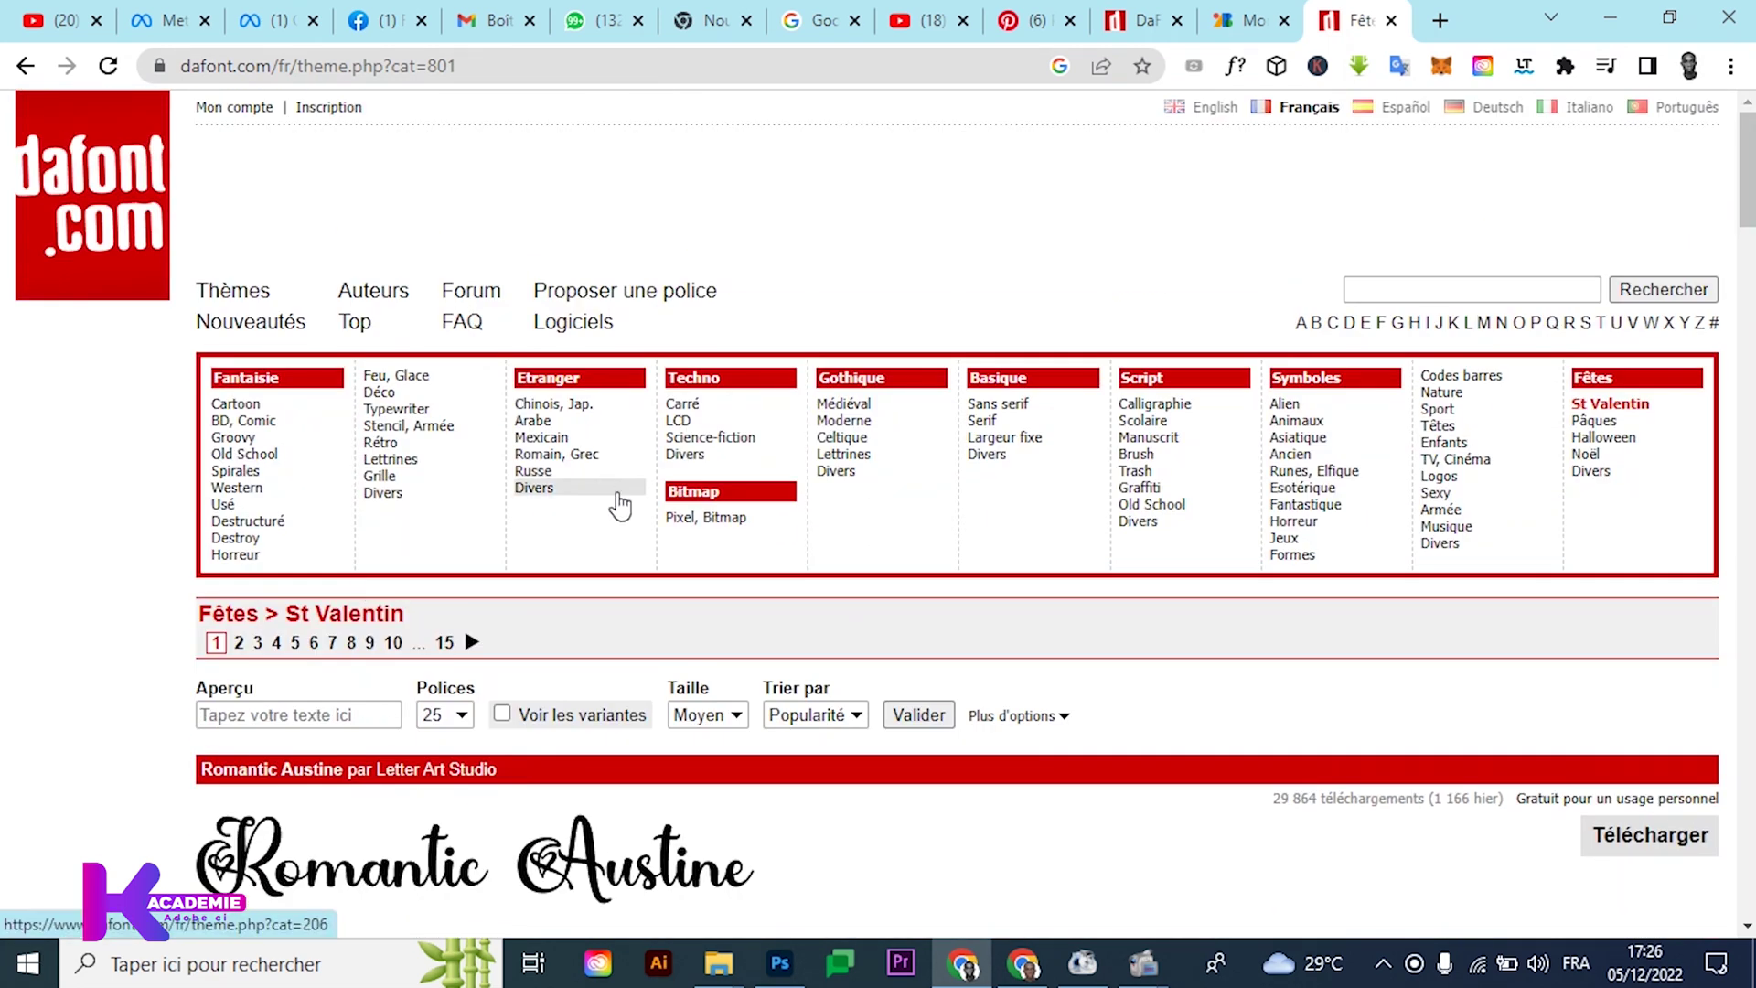
Search DaFont for Montserrat and look over the search results page
left_click(1367, 292)
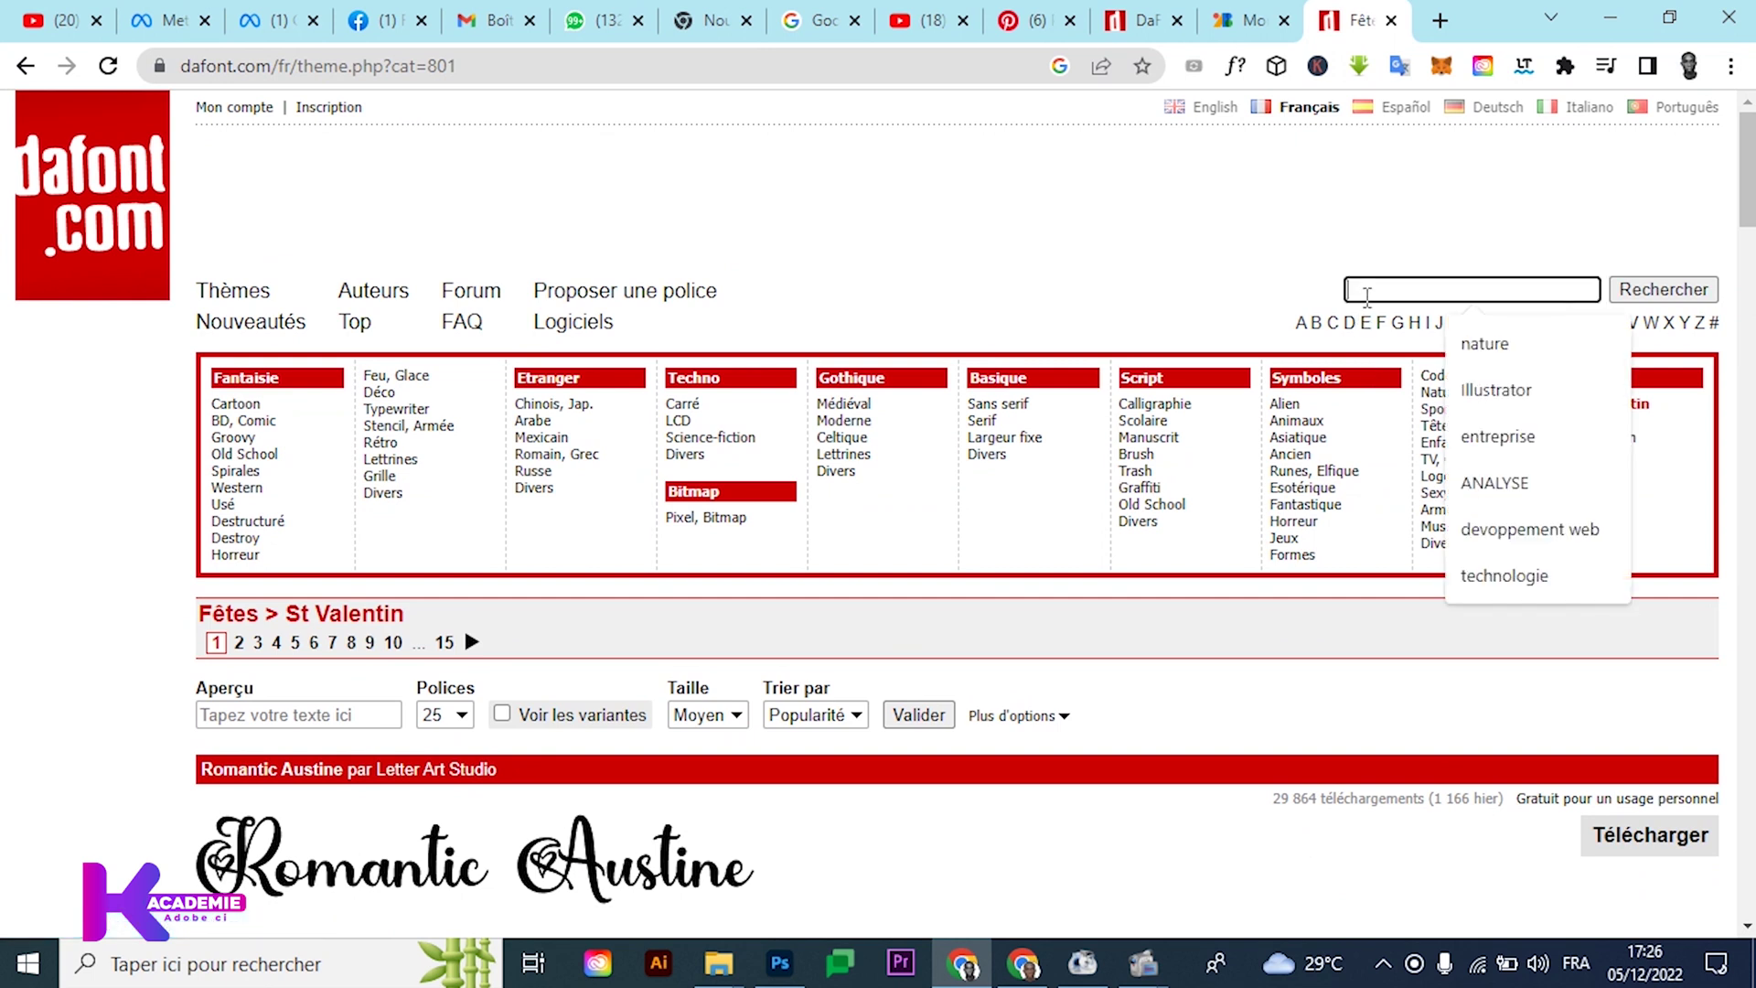
type("Montserrat")
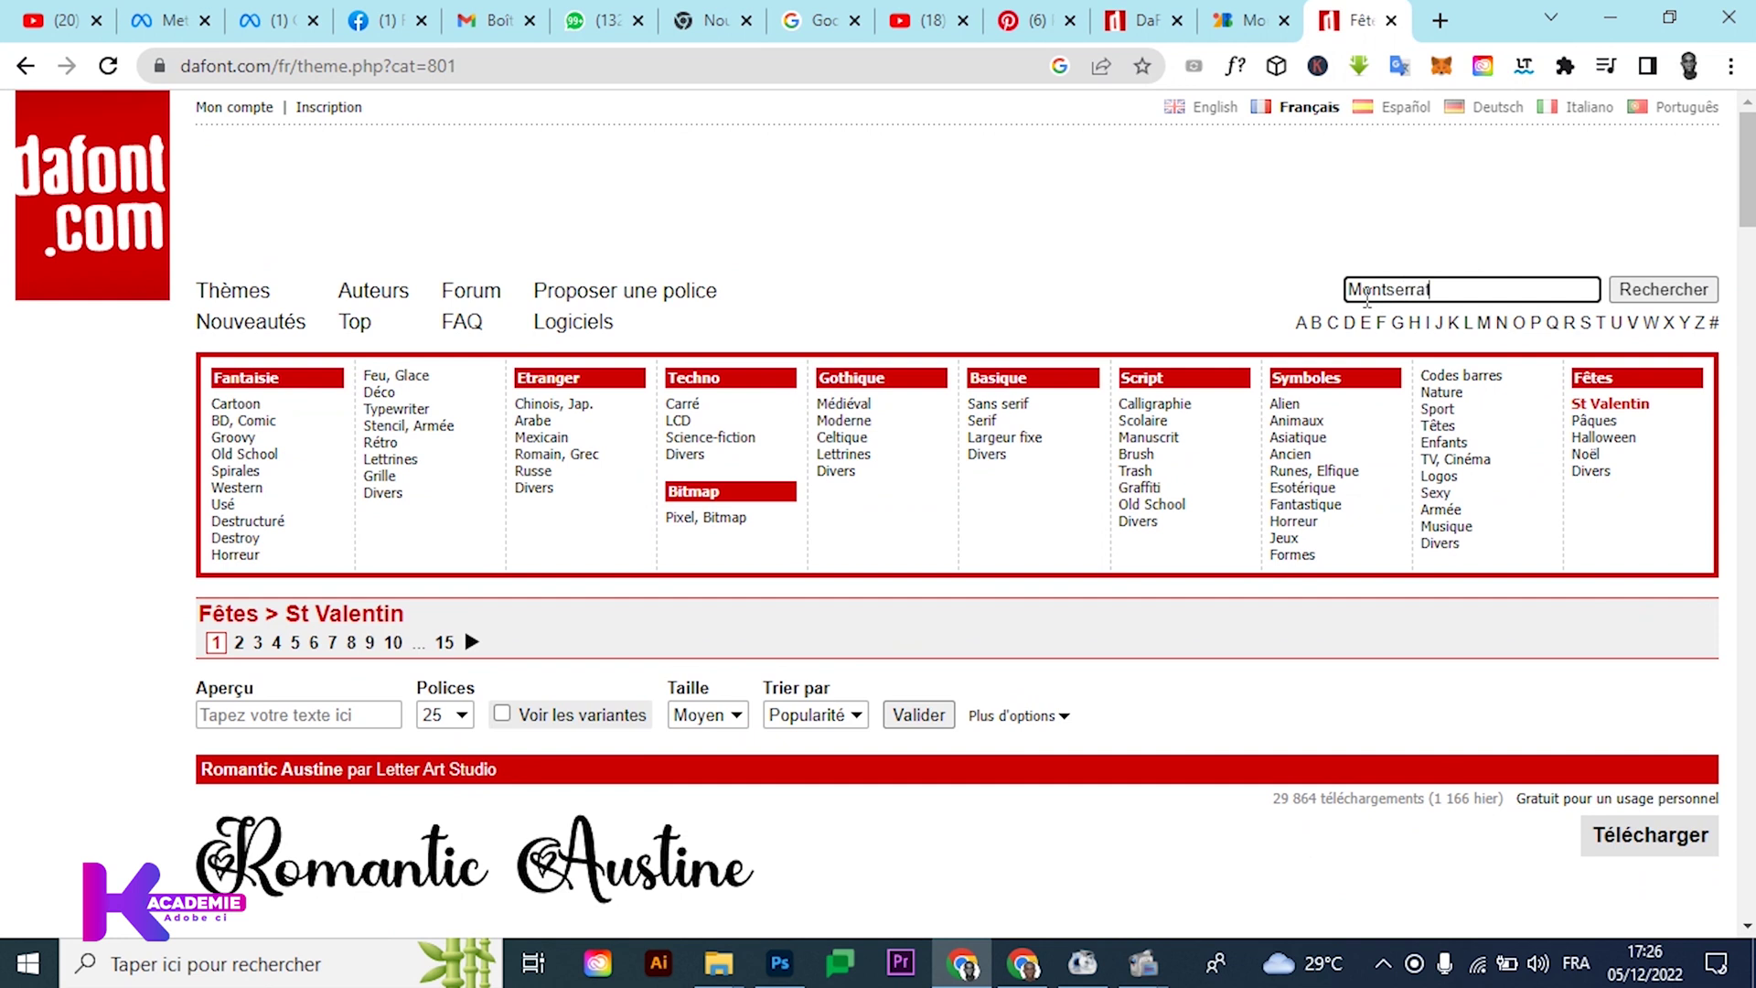
key("Return")
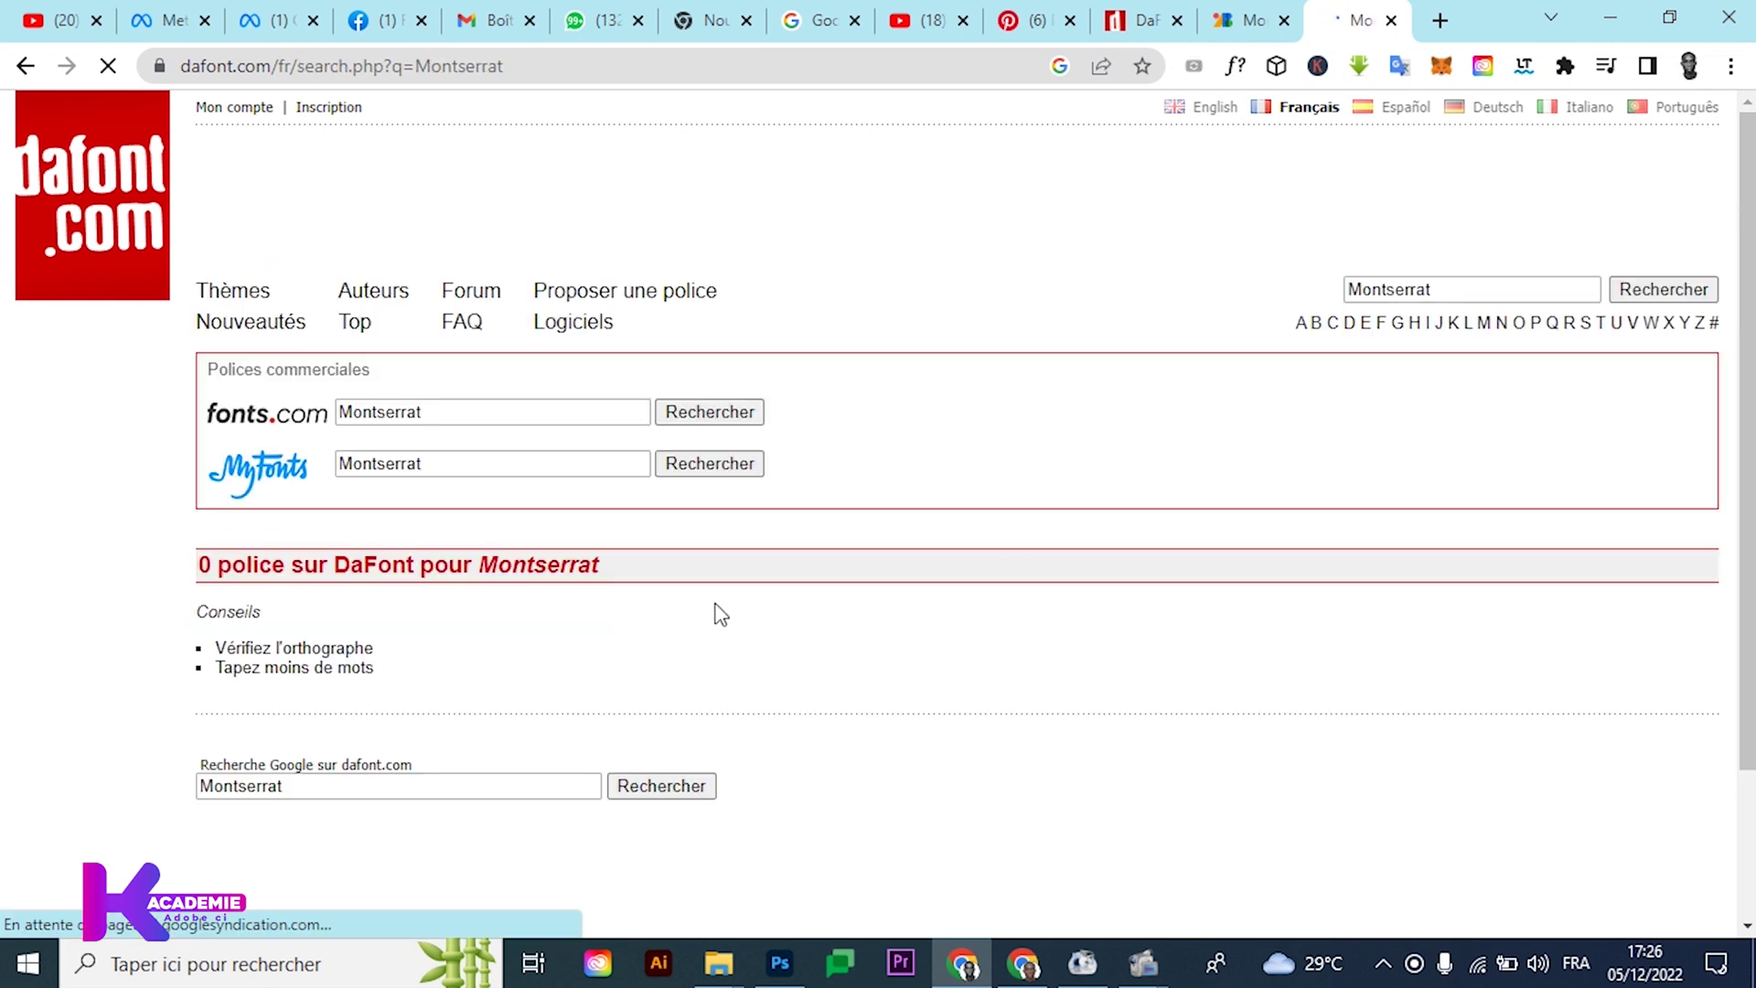
scroll(681, 666, "down", 3)
scroll(695, 677, "up", 3)
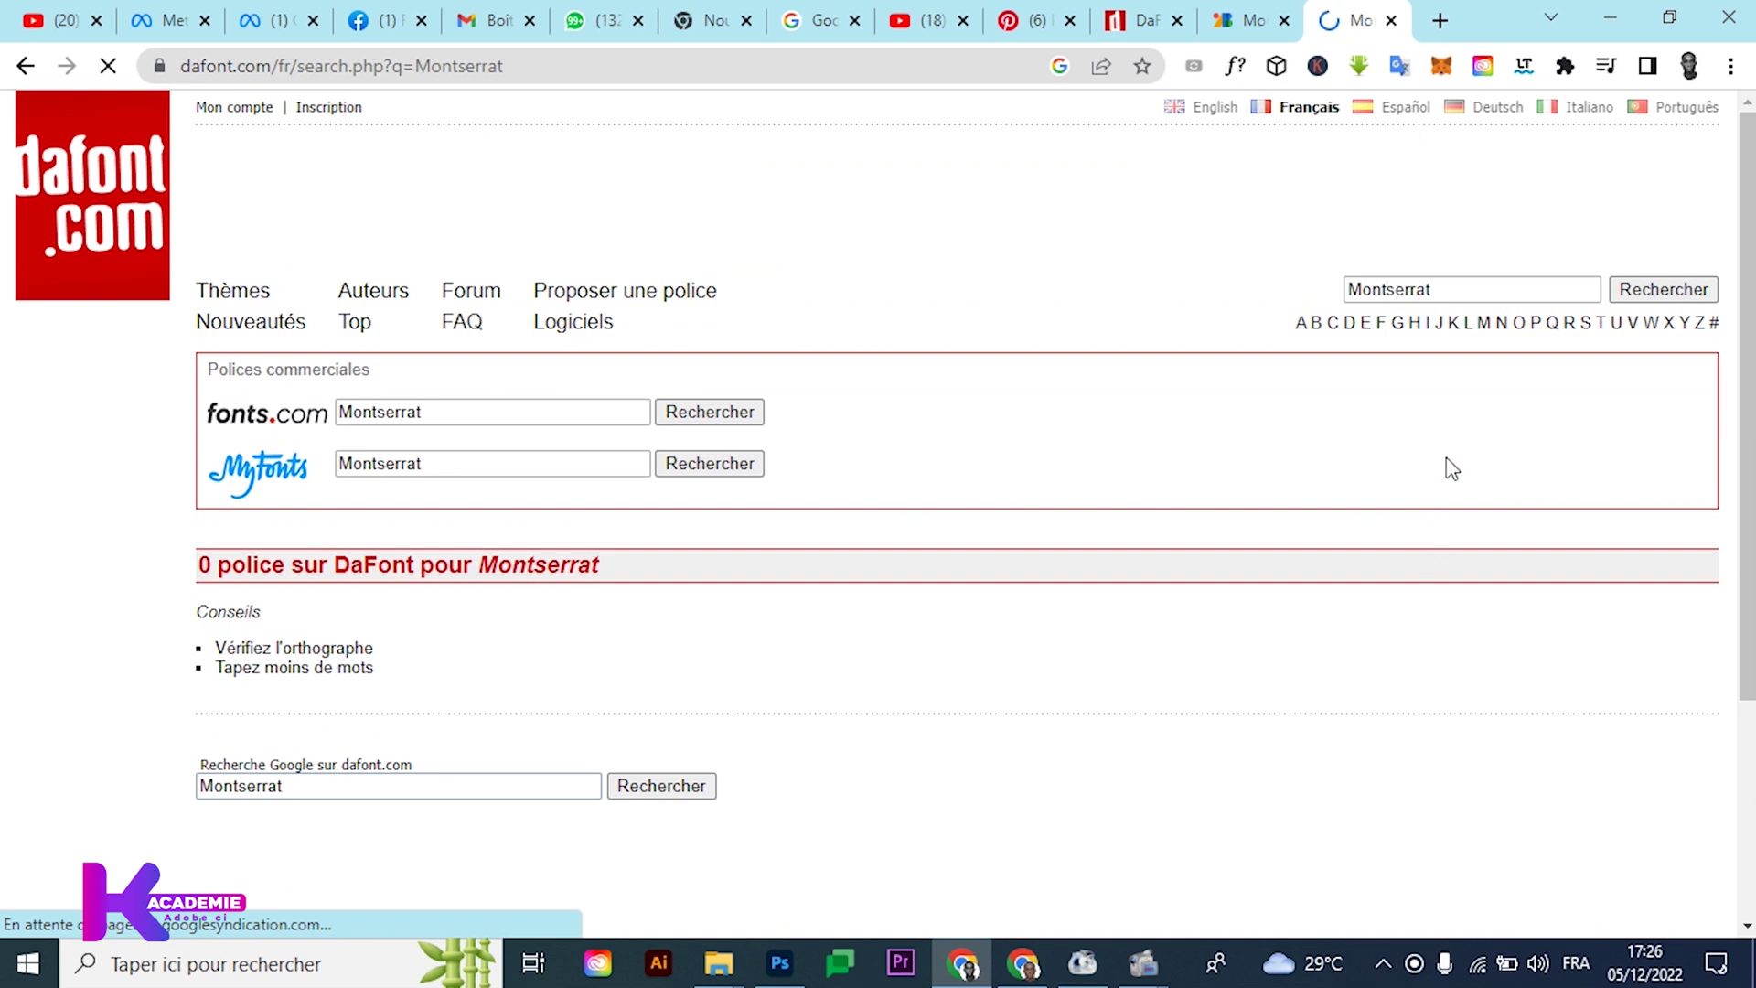
Search DaFont for gritaros, check the results page and select the search term for replacement
double_click(1448, 288)
type("gr")
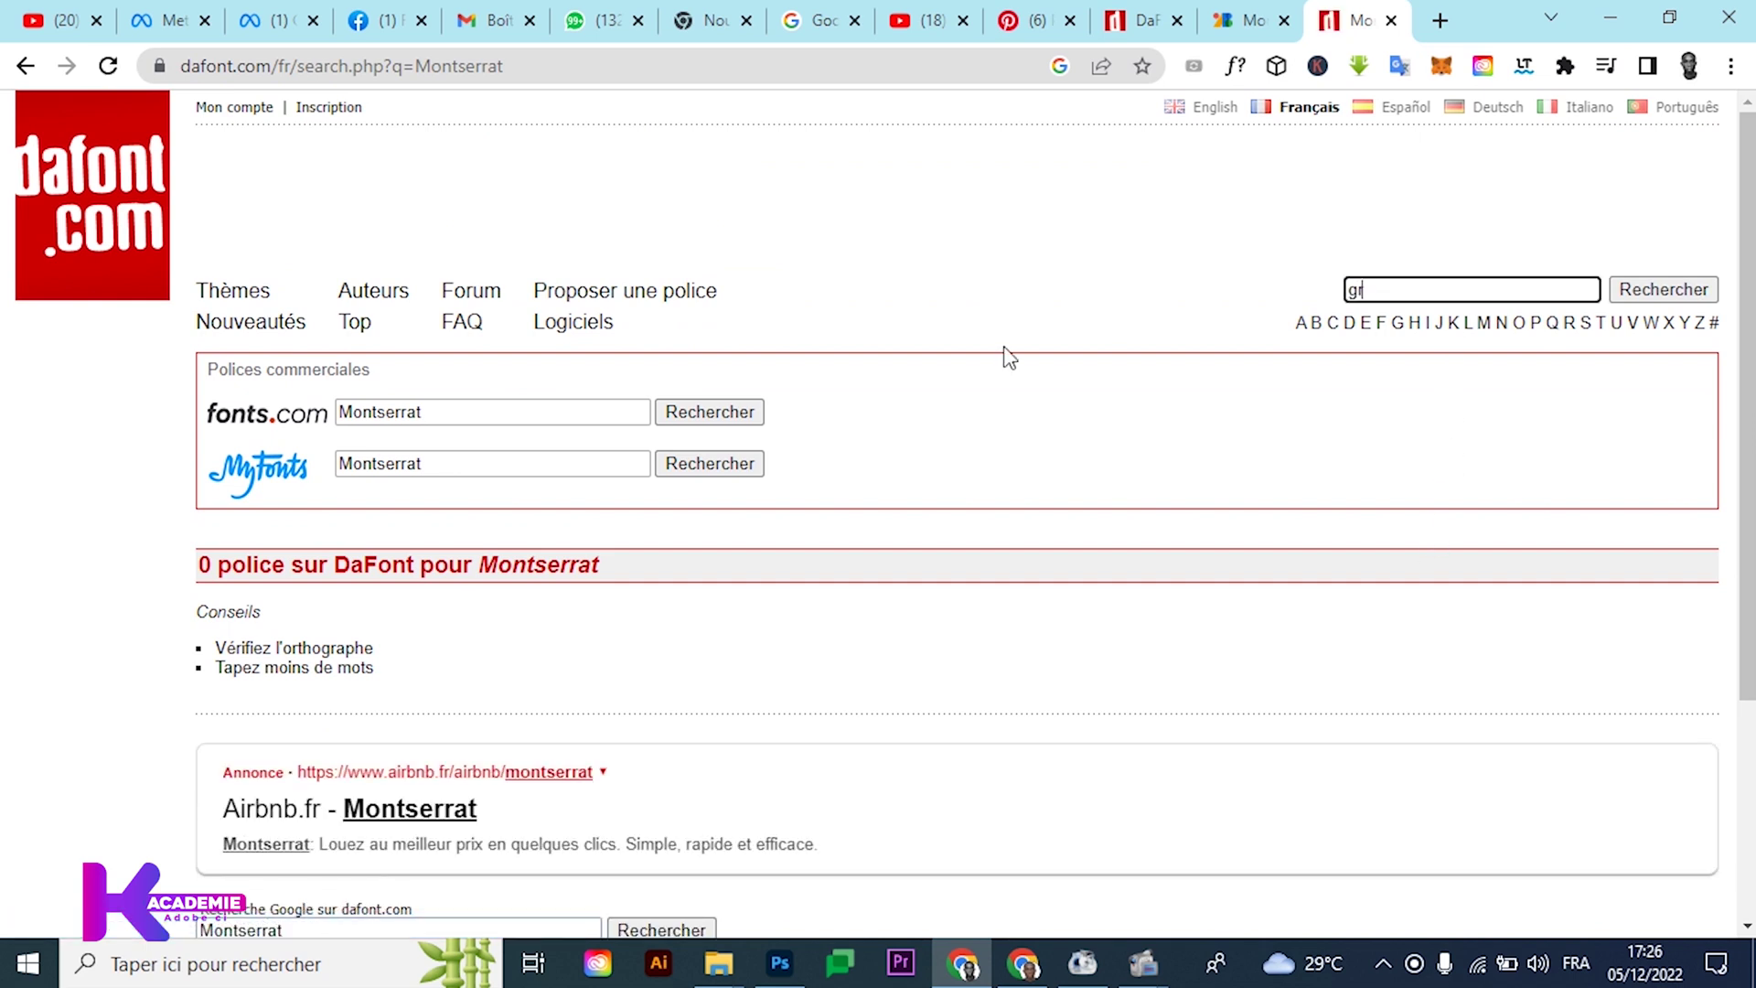
type("itaro")
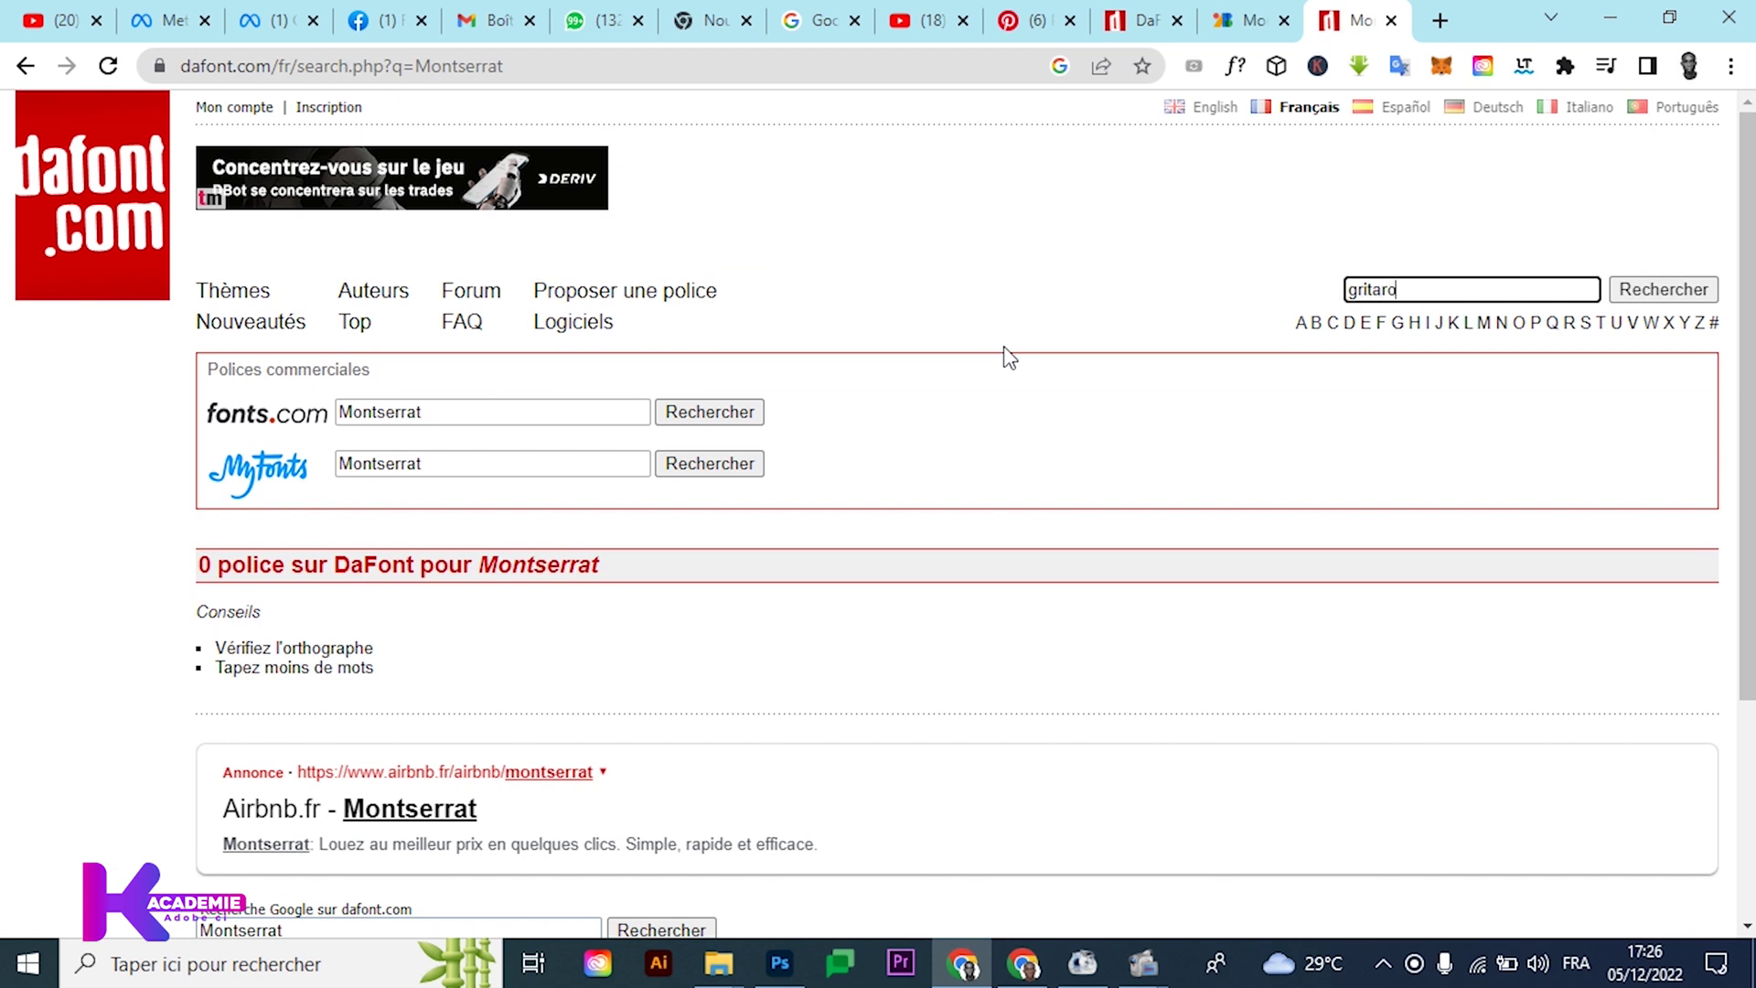
type("s")
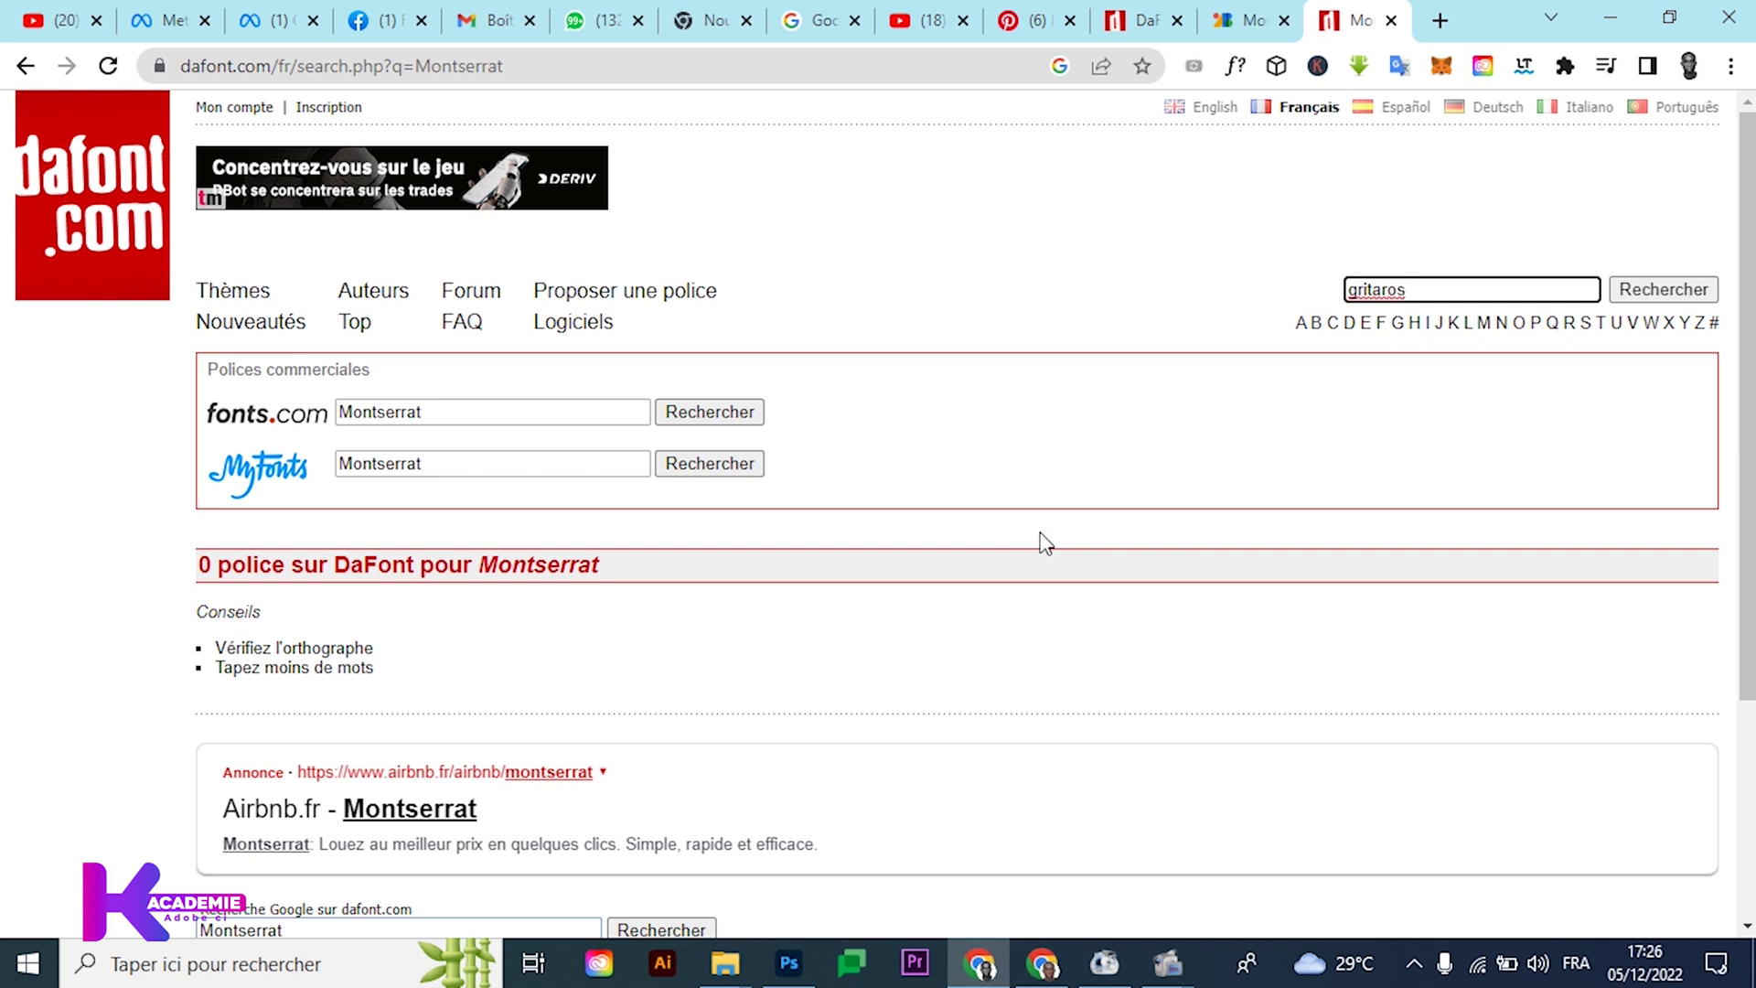
scroll(933, 677, "down", 3)
key("Return")
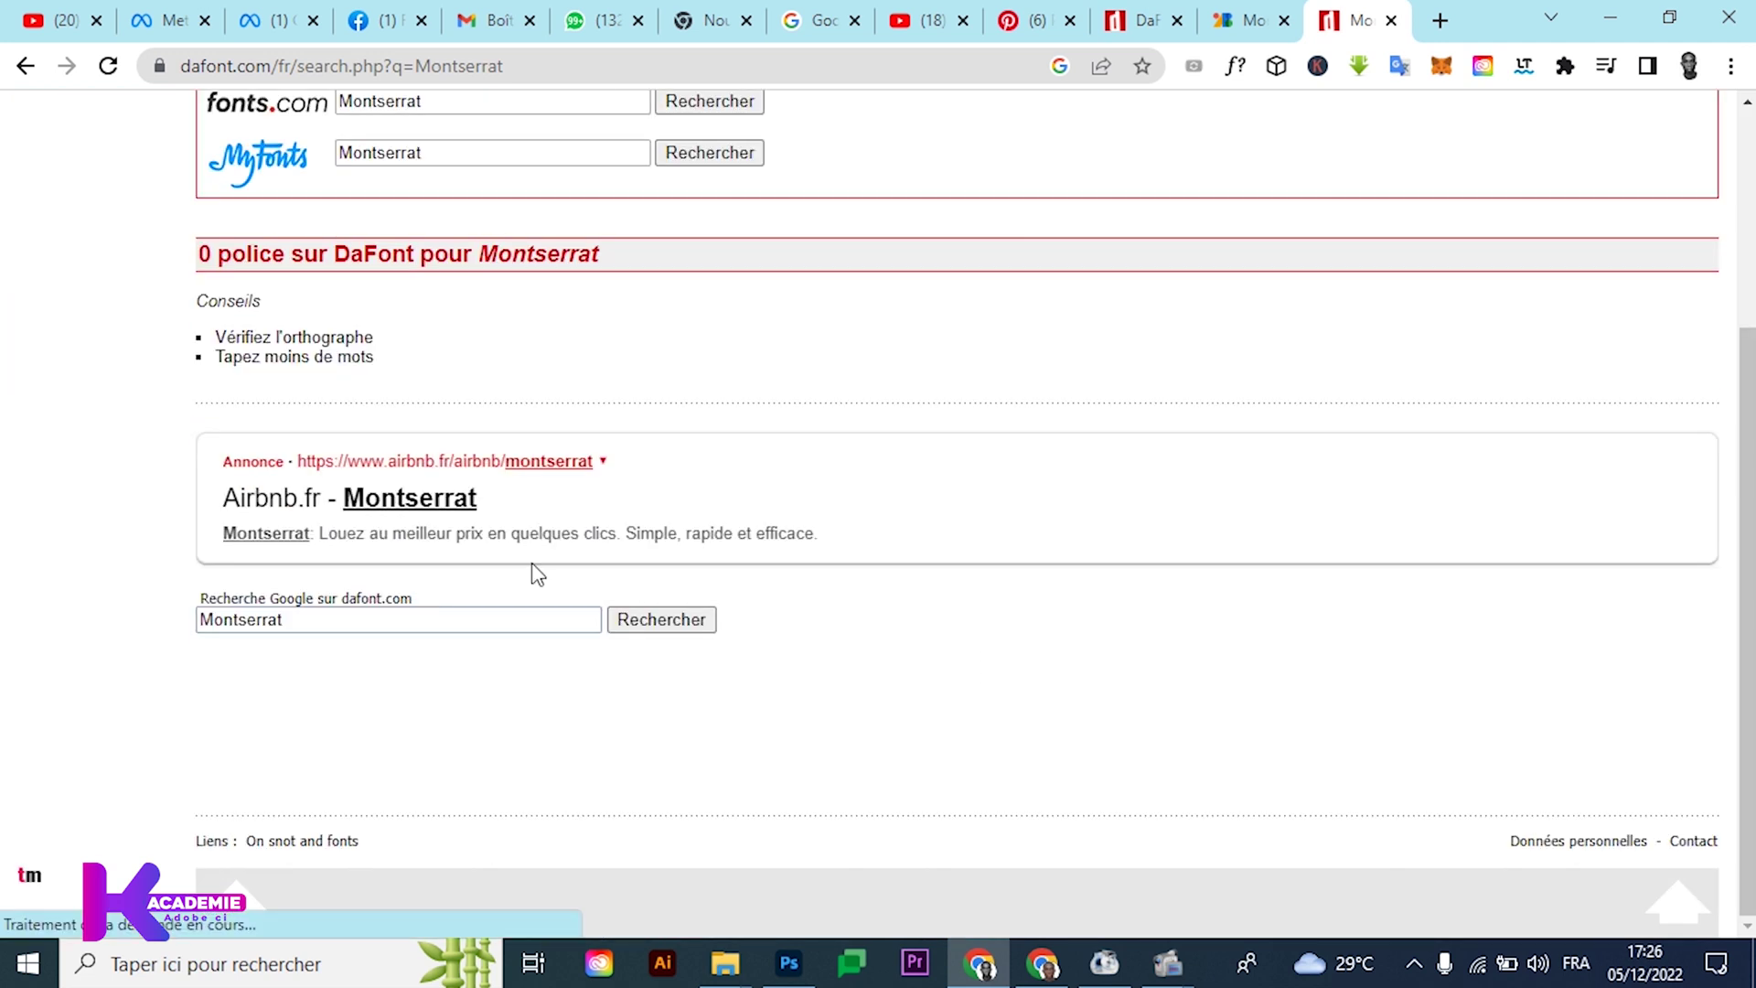
scroll(894, 658, "down", 4)
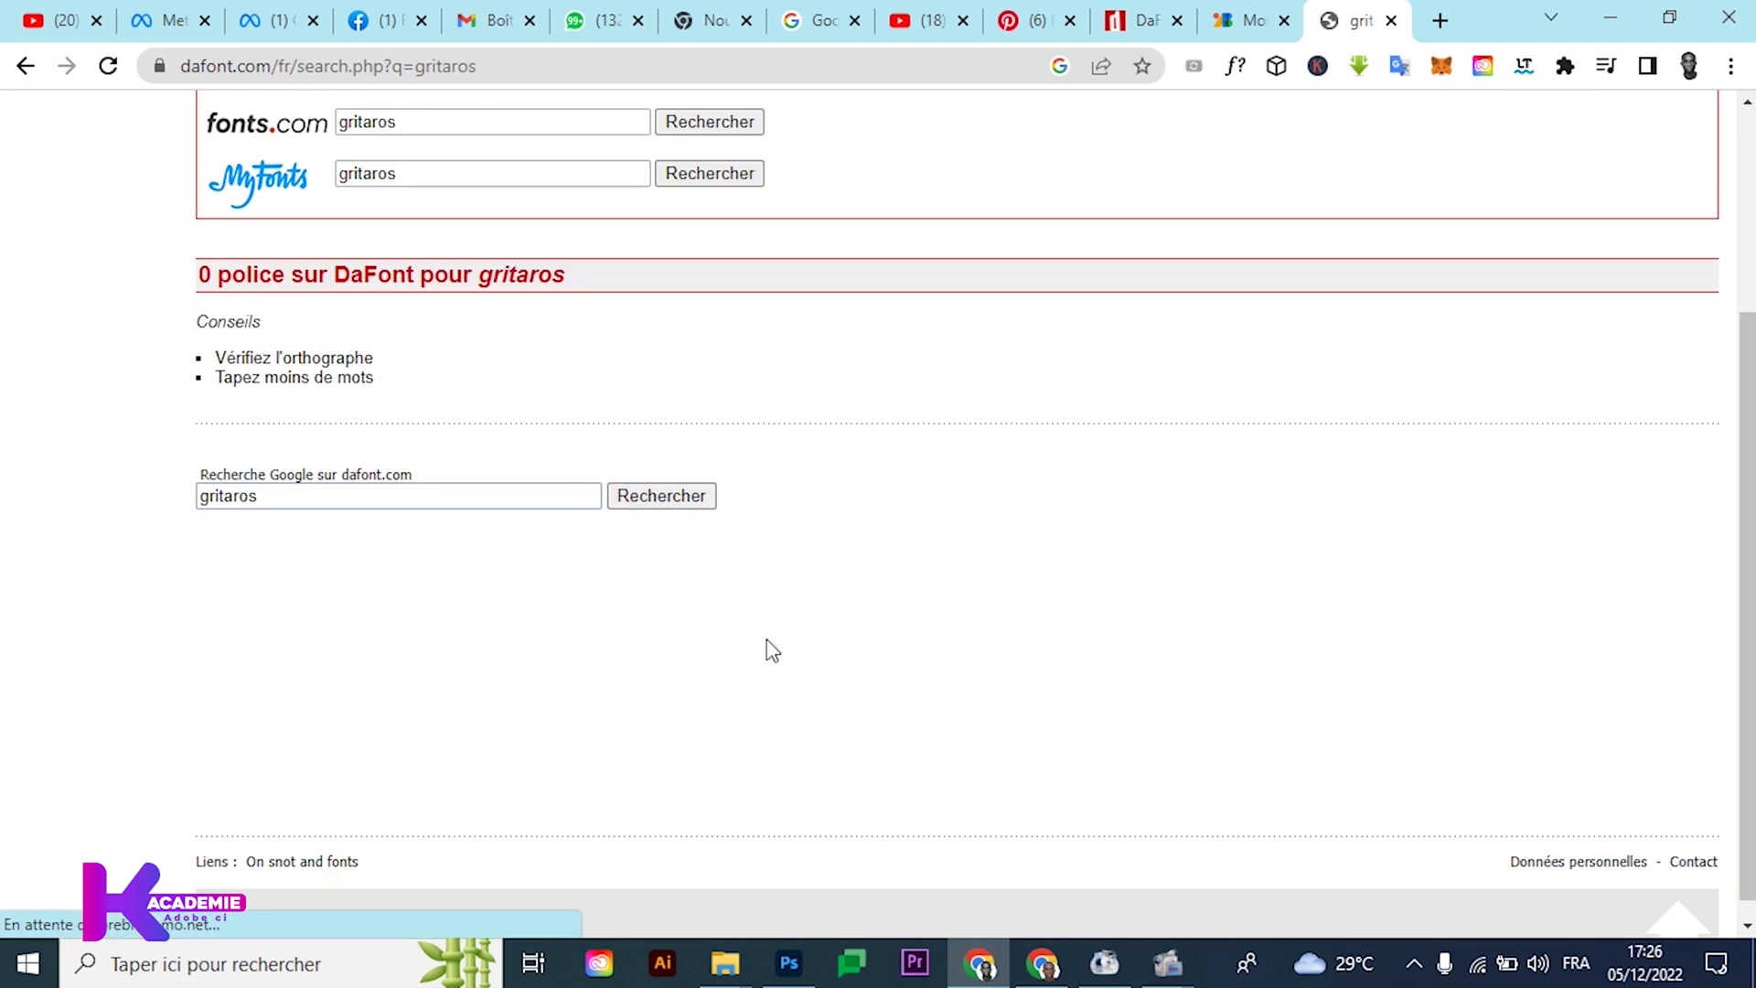
scroll(768, 650, "up", 4)
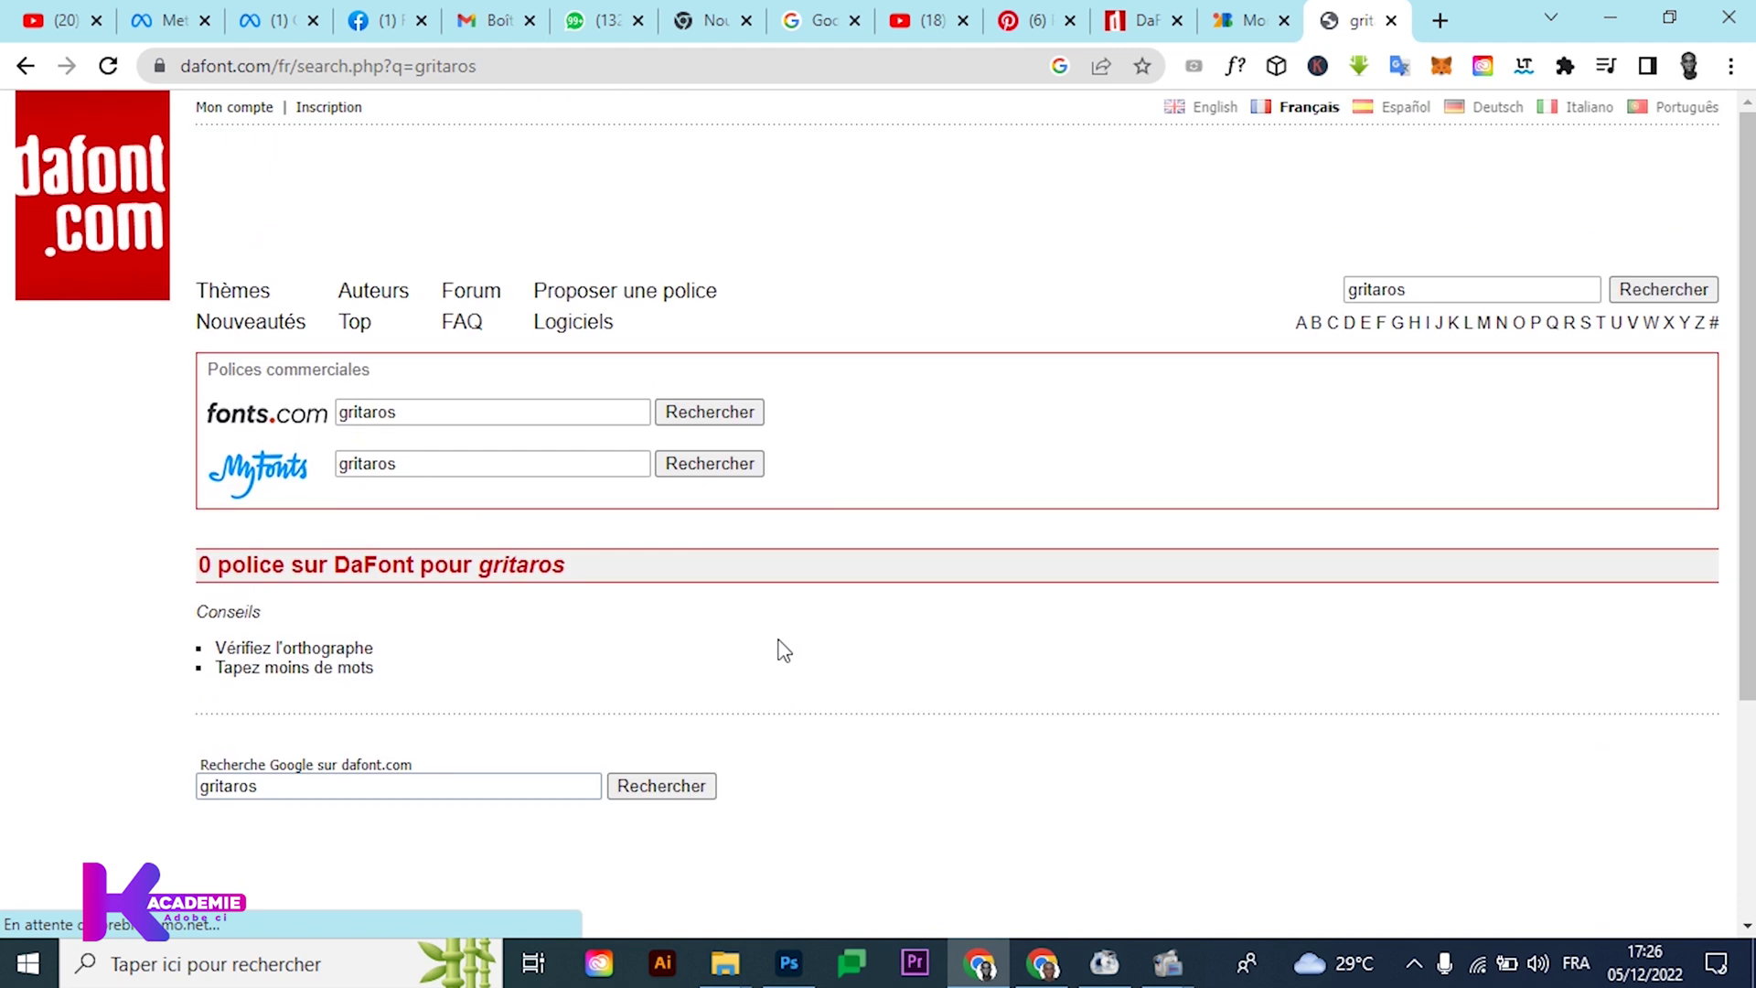
double_click(1420, 289)
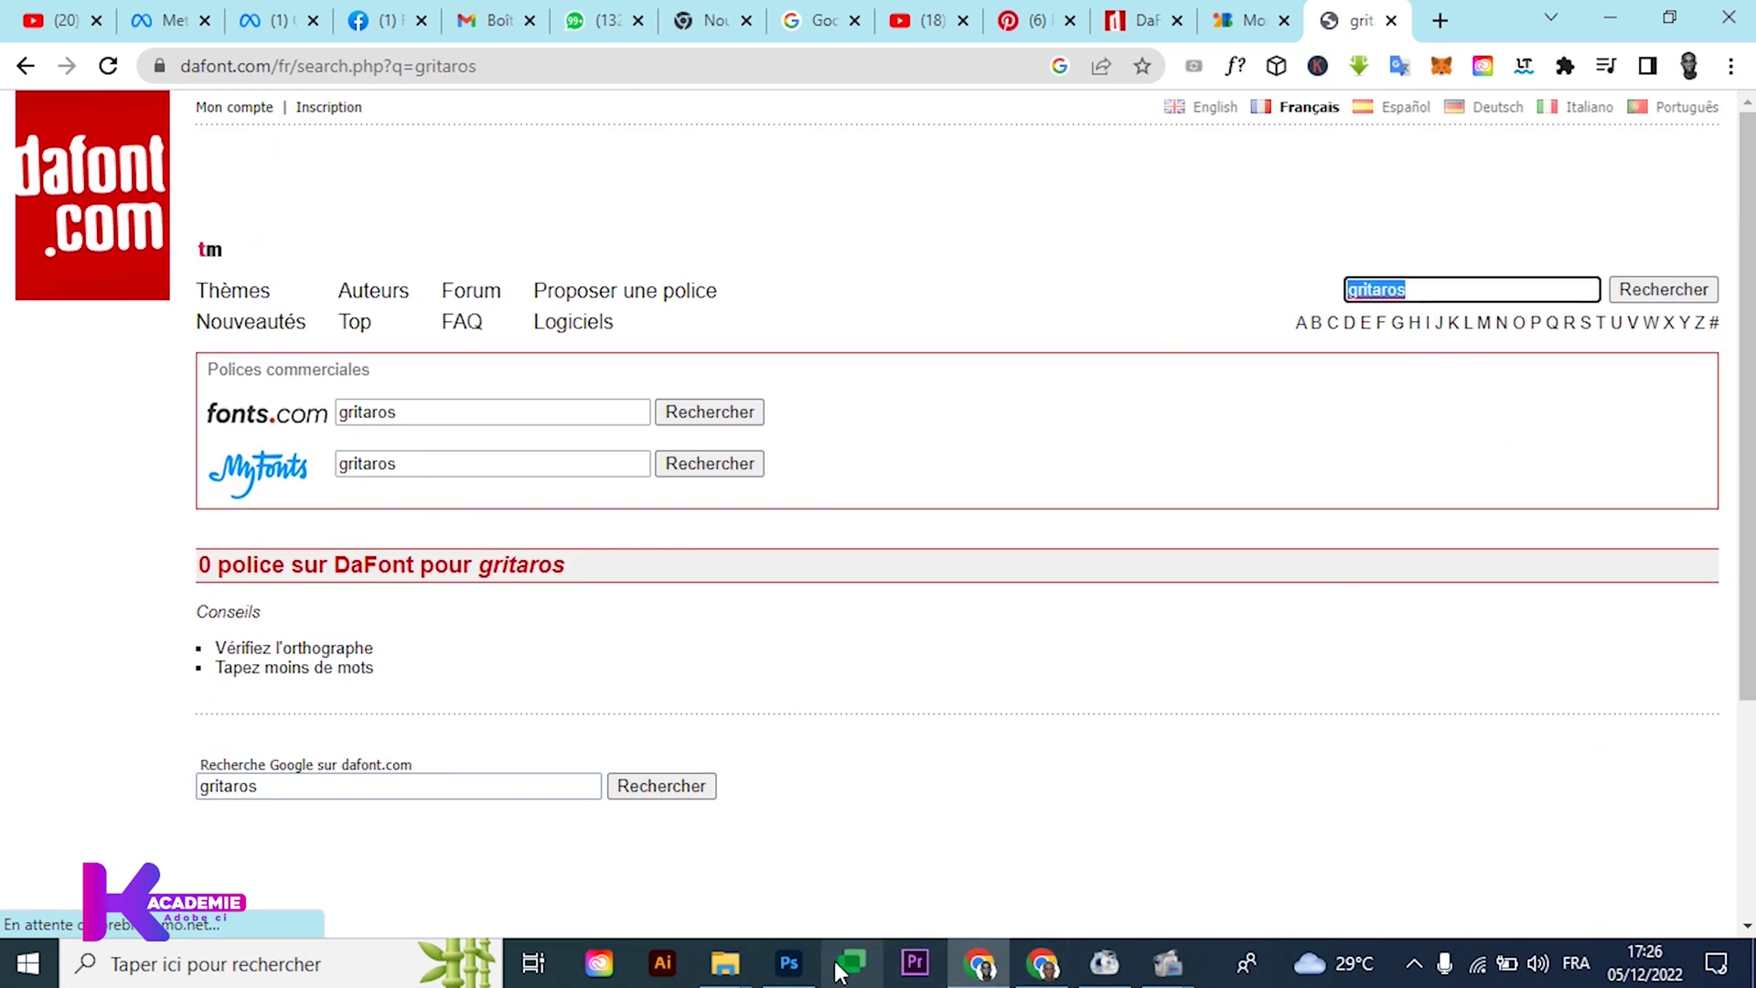
Switch to Photoshop and open the font list in the character settings for the selected 1 000F price text
left_click(789, 962)
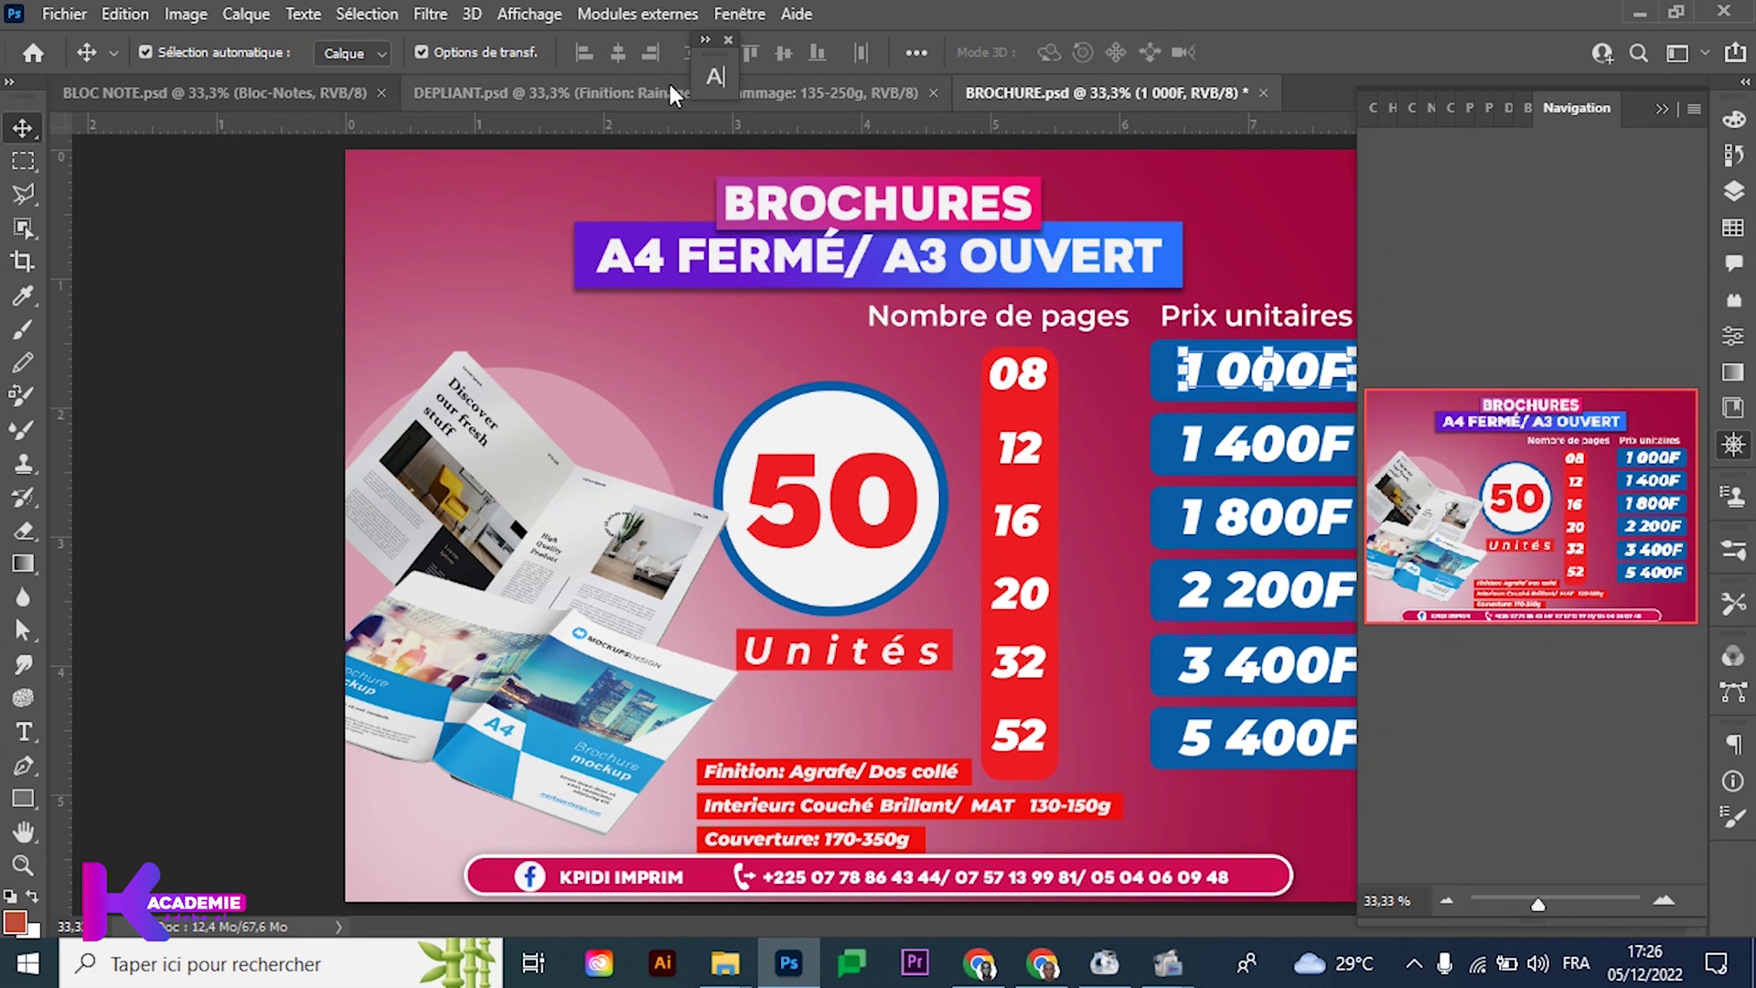
left_click(715, 77)
left_click(890, 114)
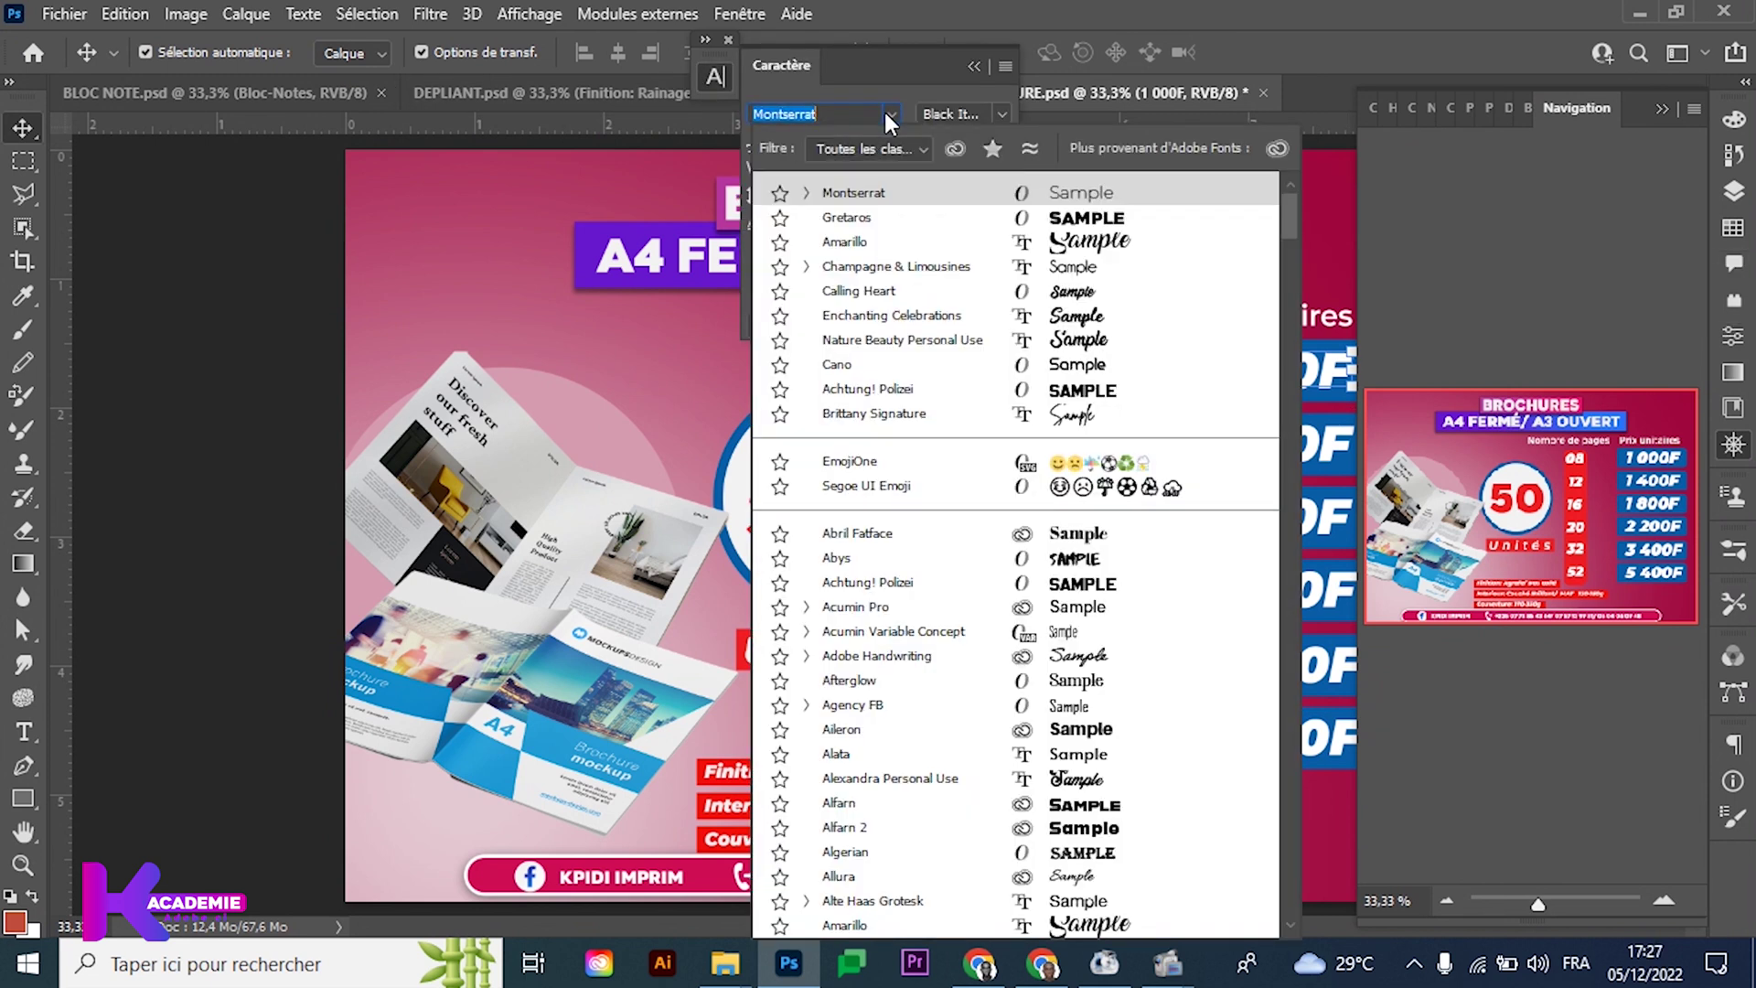
Filter the font list by "gr" and try several of the matching fonts on the 1 000F price text
type("gr")
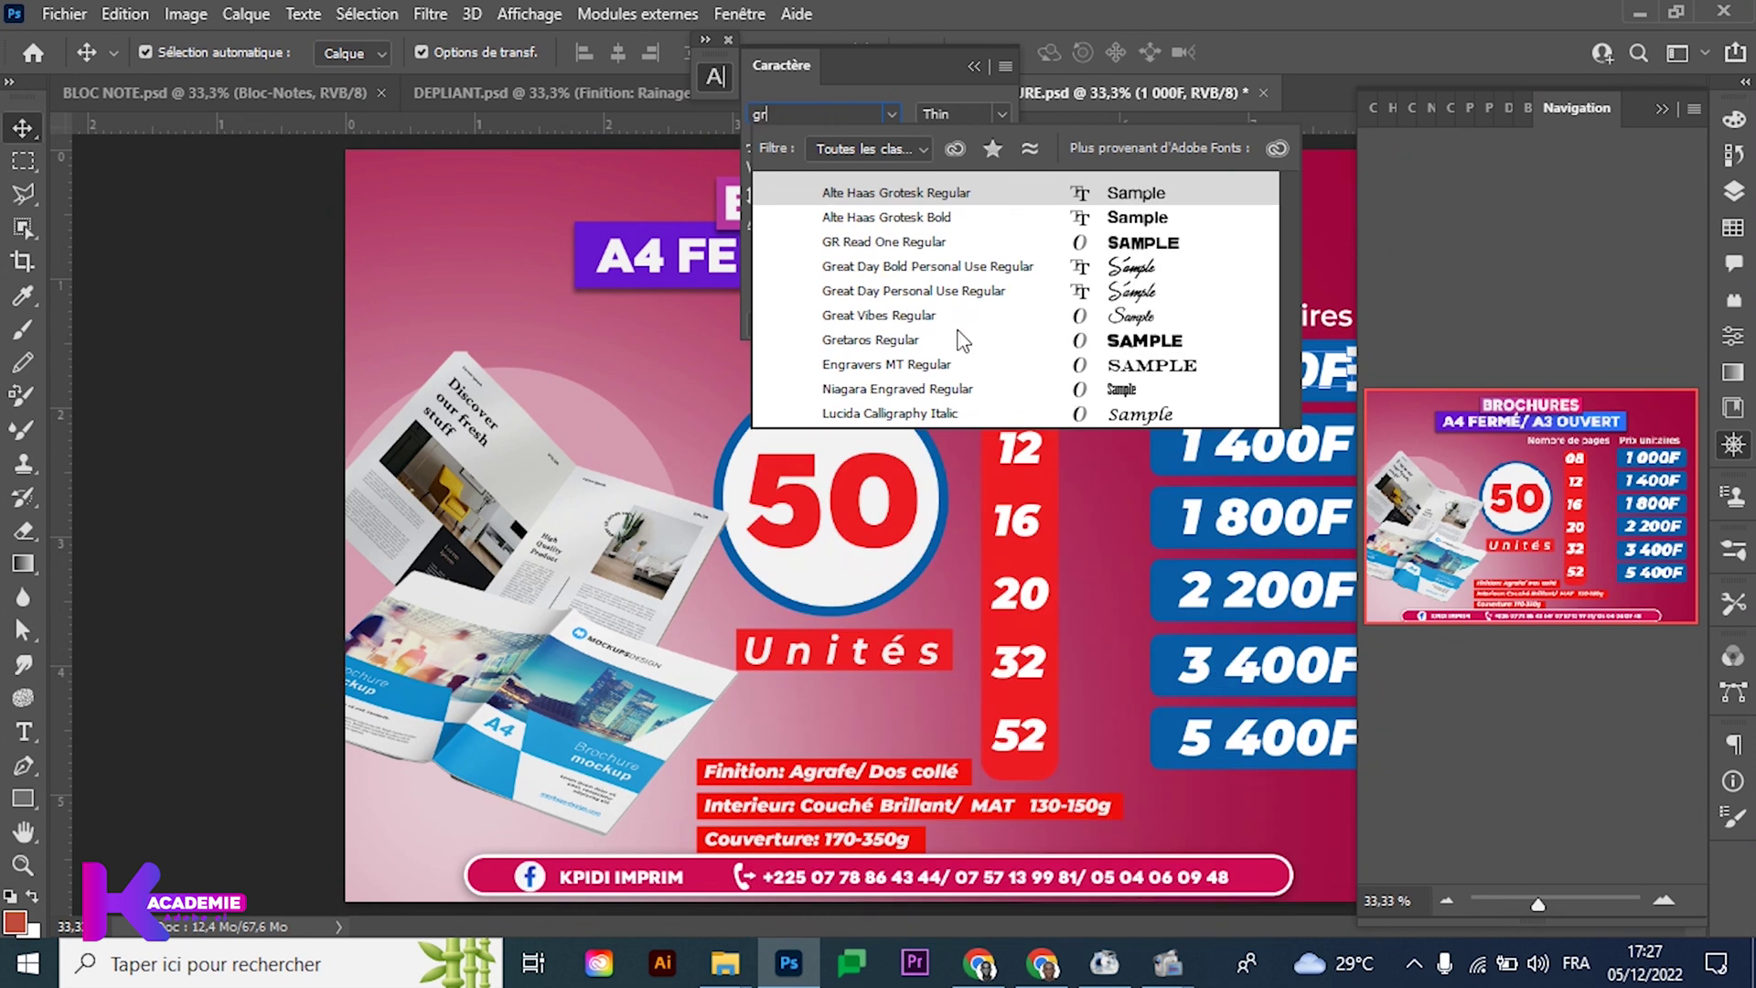
key("Down")
key("Down")
key("Down")
key("Down")
key("Down")
key("Down")
key("Down")
key("Up")
key("Up")
key("Up")
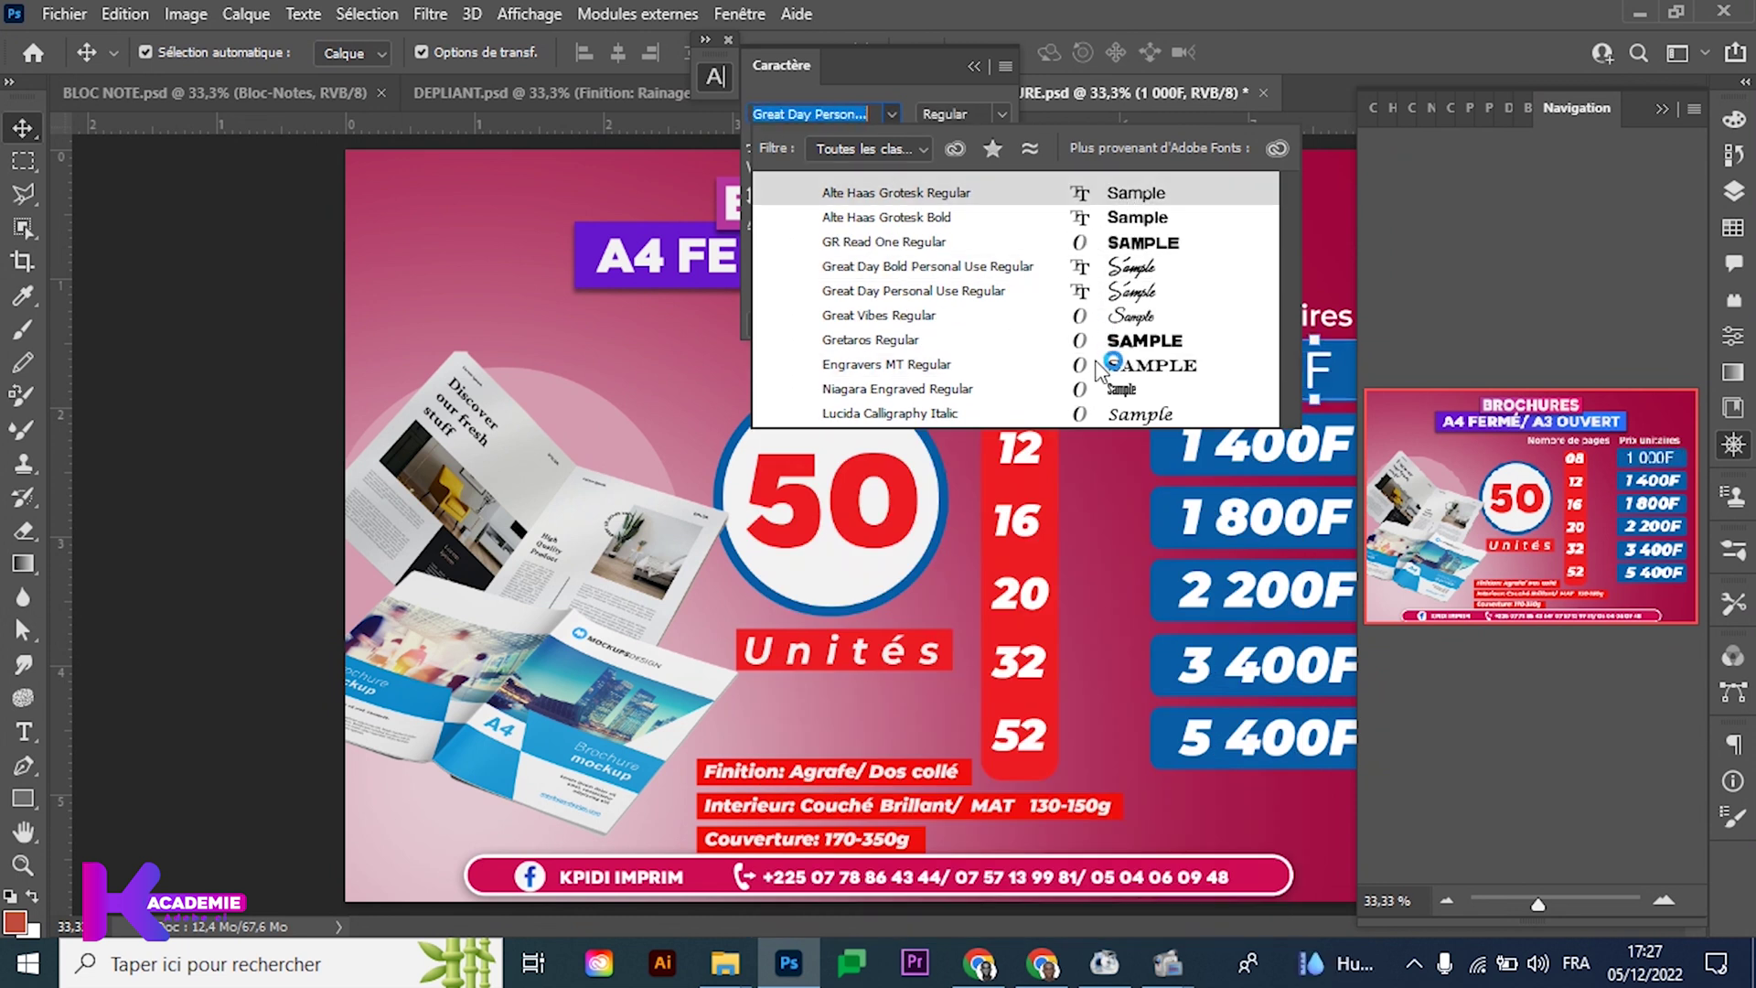
key("Down")
key("Down")
key("Down")
key("Up")
key("Up")
key("Up")
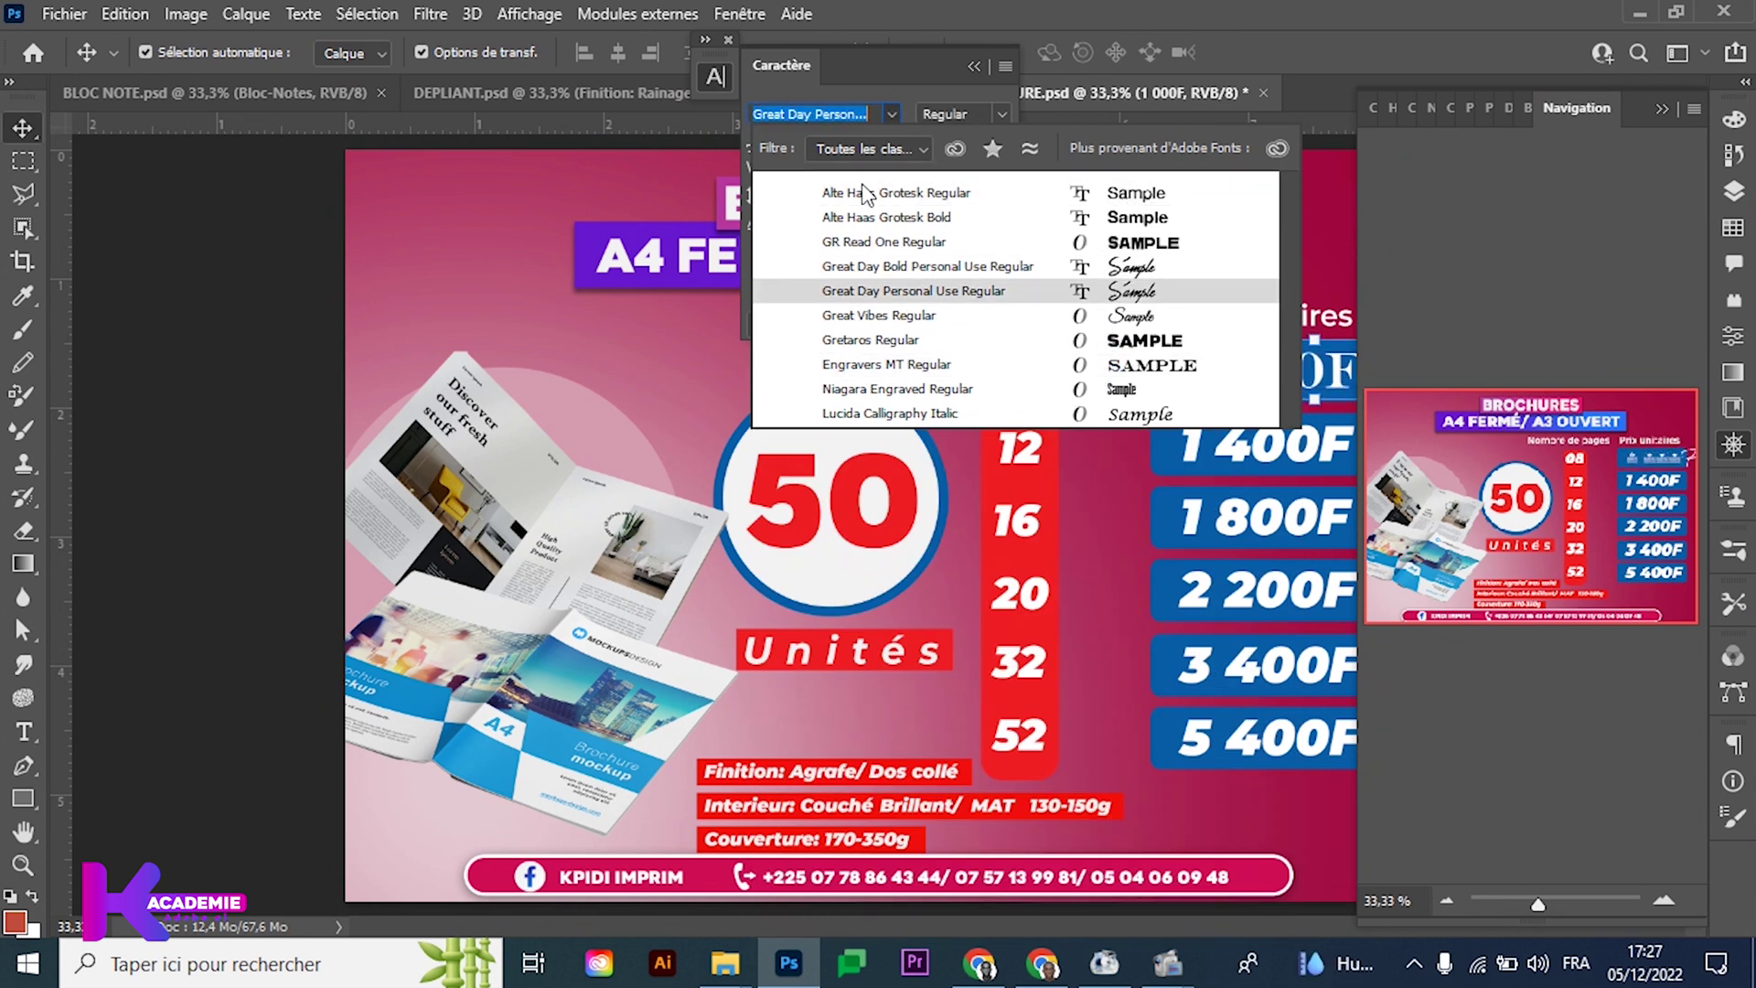
Filter the fonts by "gr" again, apply Gretaros Regular to the 1 000F price text and copy the font name
type("gr")
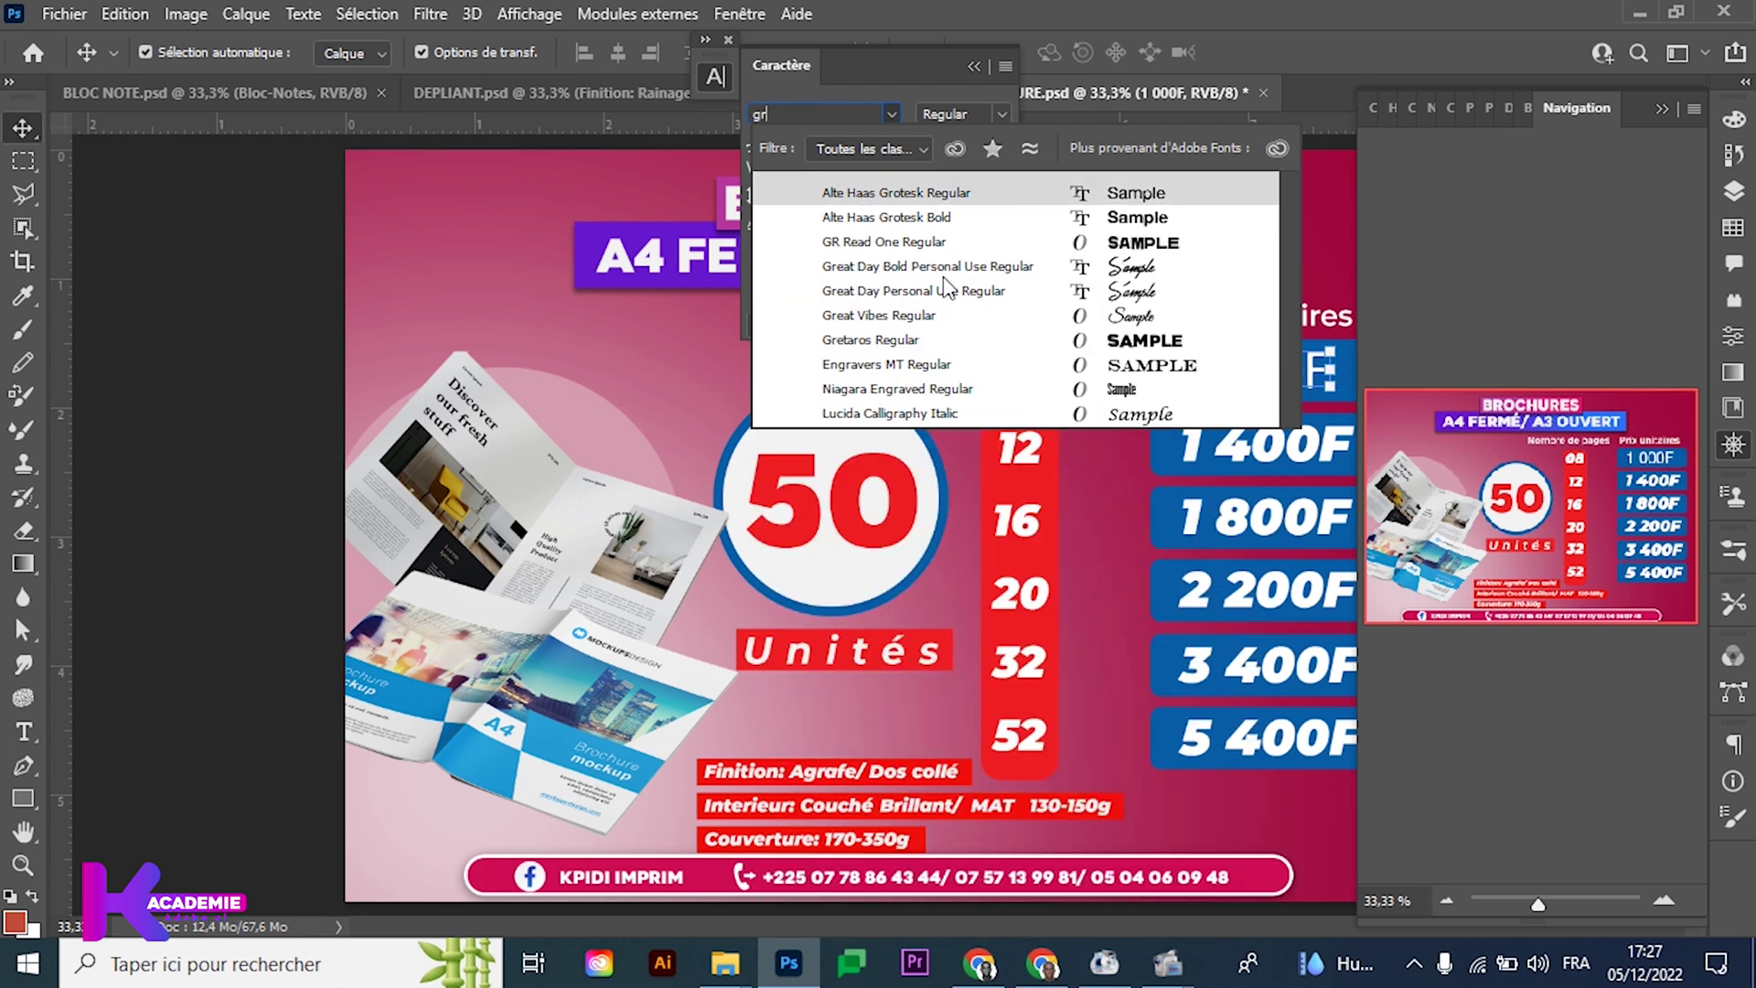
key("Down")
key("Down")
key("Down")
key("Down")
key("Down")
key("Down")
key("ctrl+c")
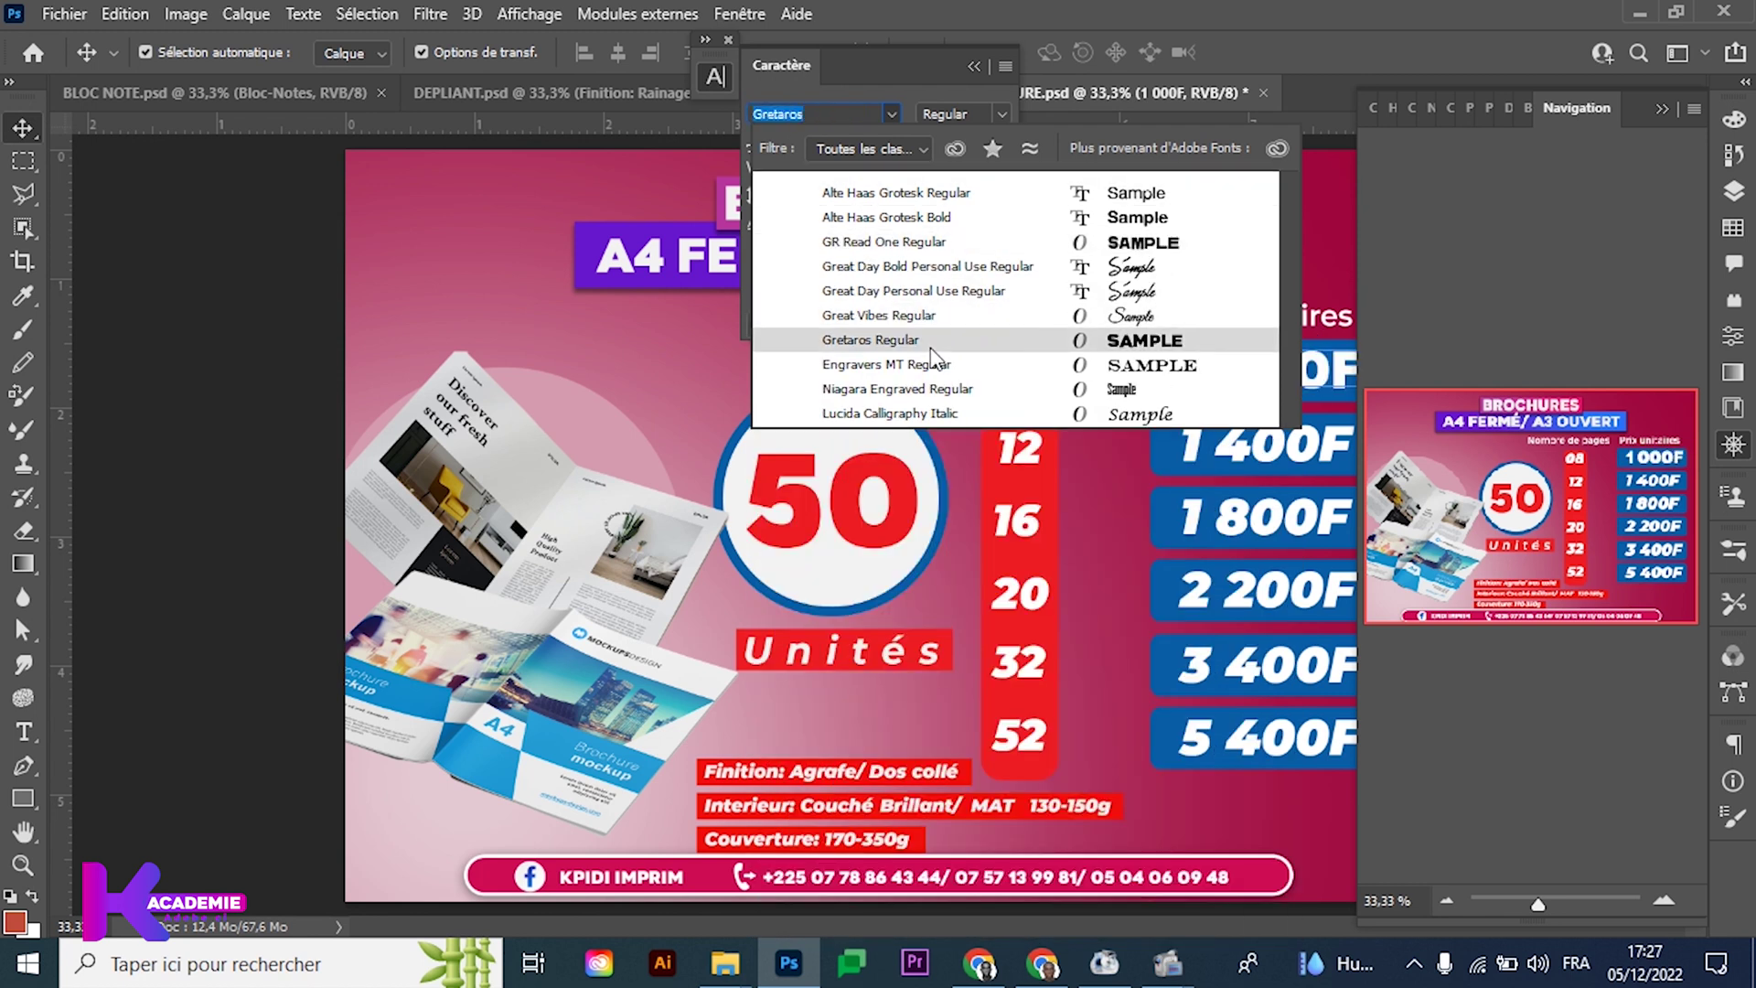
key("Return")
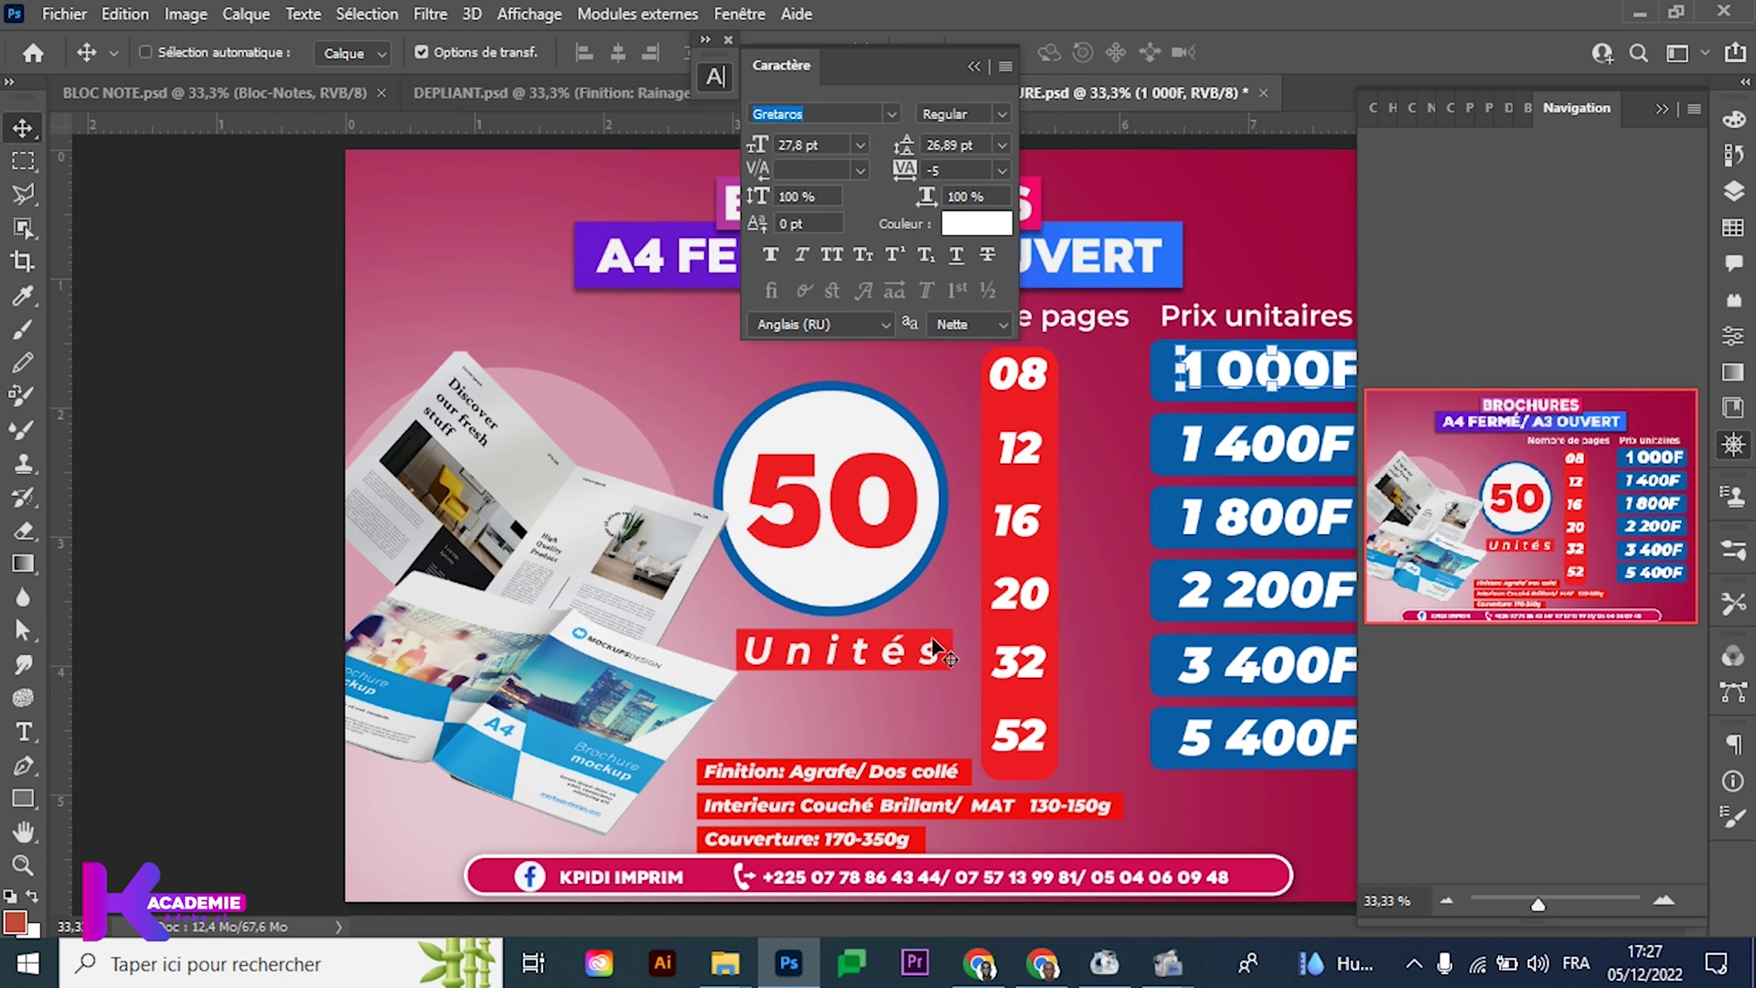
Switch back to Chrome and search DaFont for the copied font name Gretaros
left_click(980, 962)
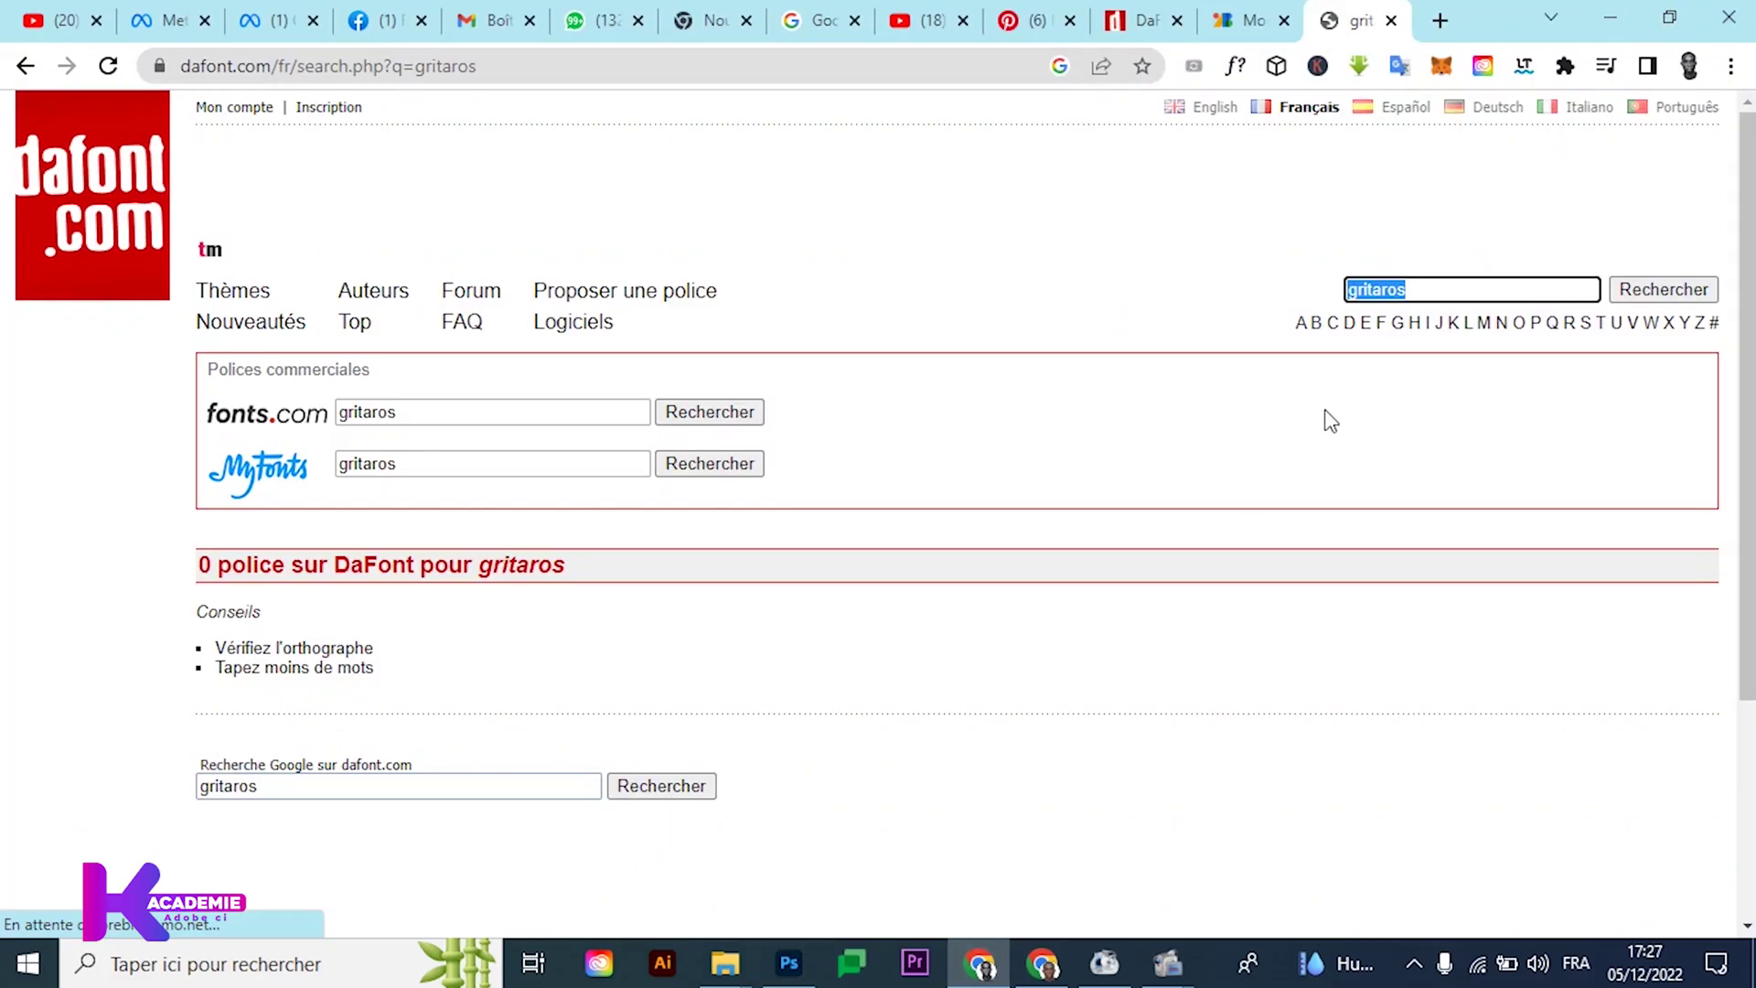
key("ctrl+v")
left_click(1641, 295)
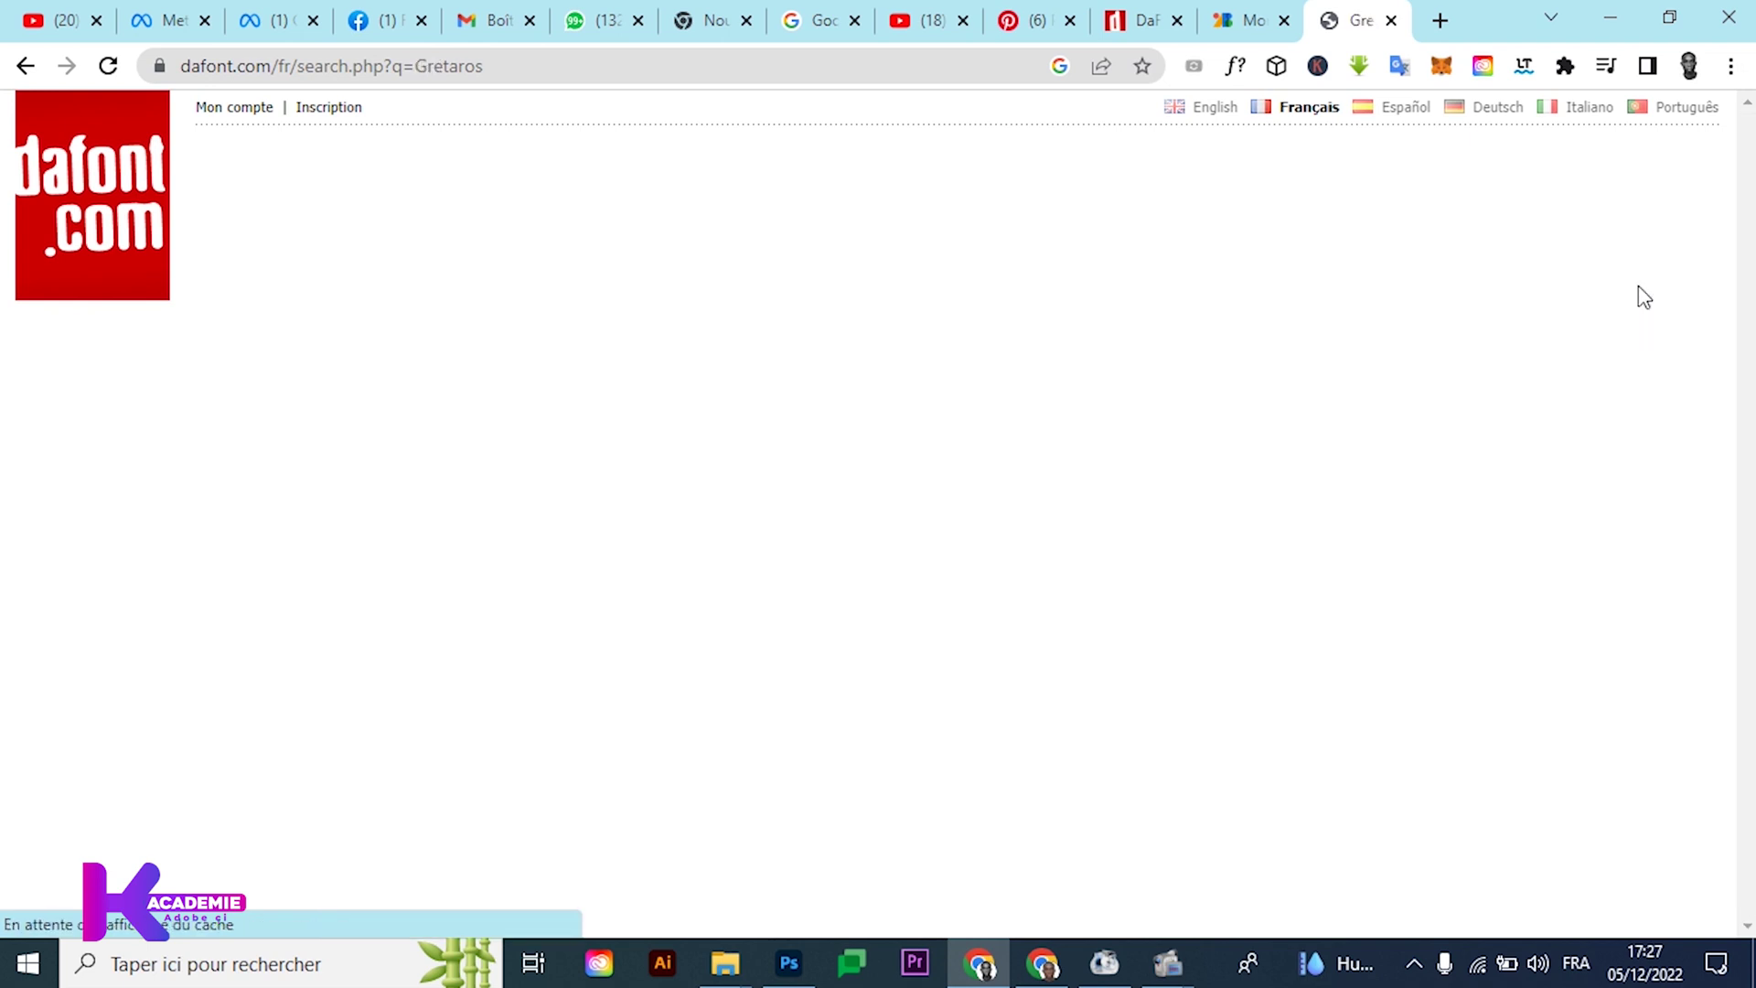
scroll(722, 538, "down", 3)
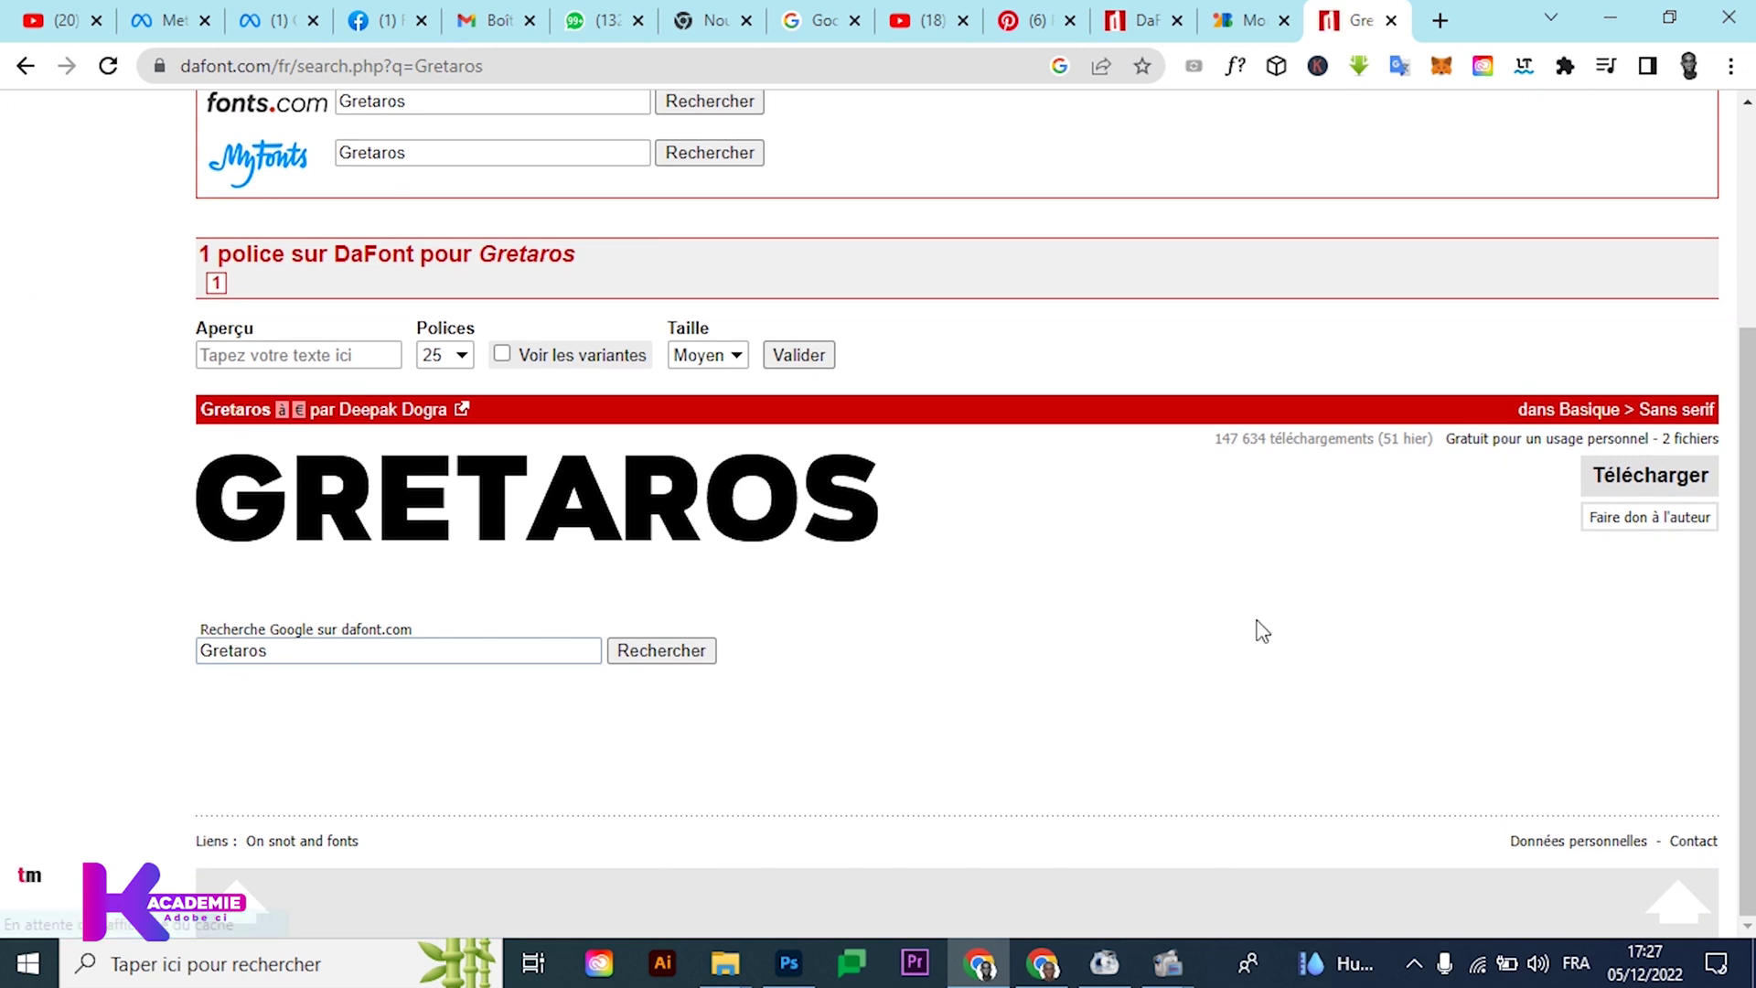
Download the Gretaros font, then close the WinRAR trial notice and the gretaros.zip archive window
left_click(1679, 486)
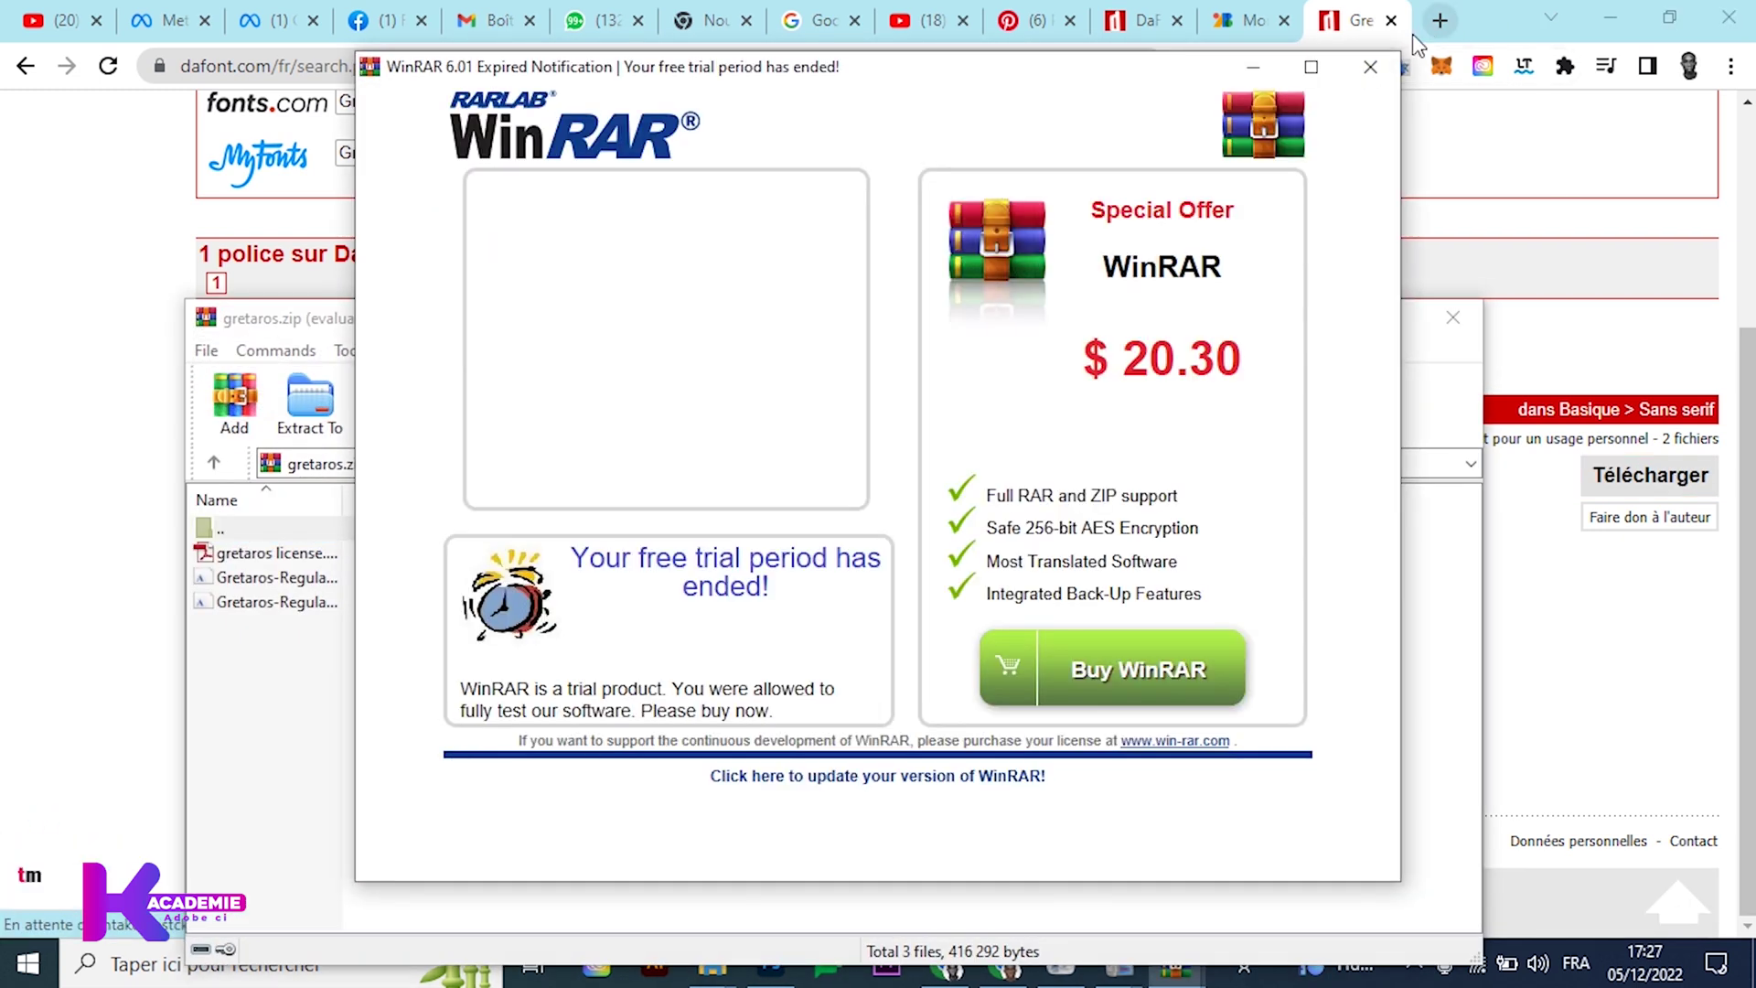
left_click(1370, 66)
left_click(1453, 317)
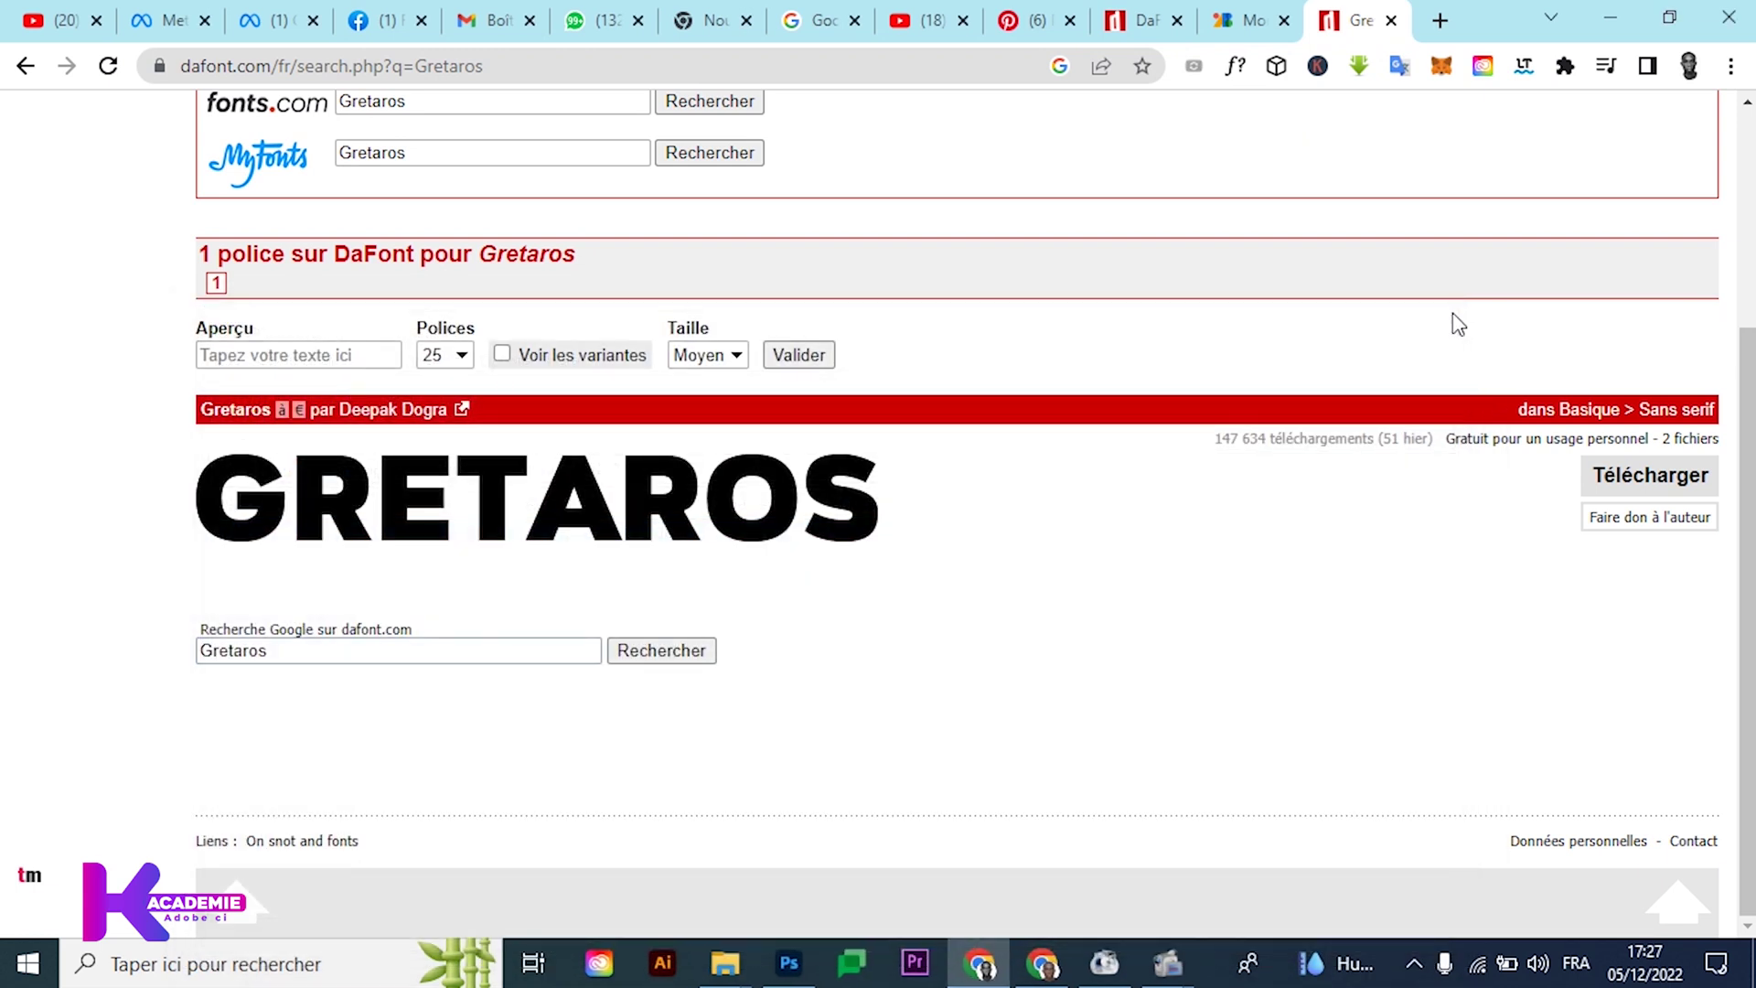
Search Google for "google fonts" in a new browser tab and open the About - Google Fonts result
left_click(1434, 28)
type("goo")
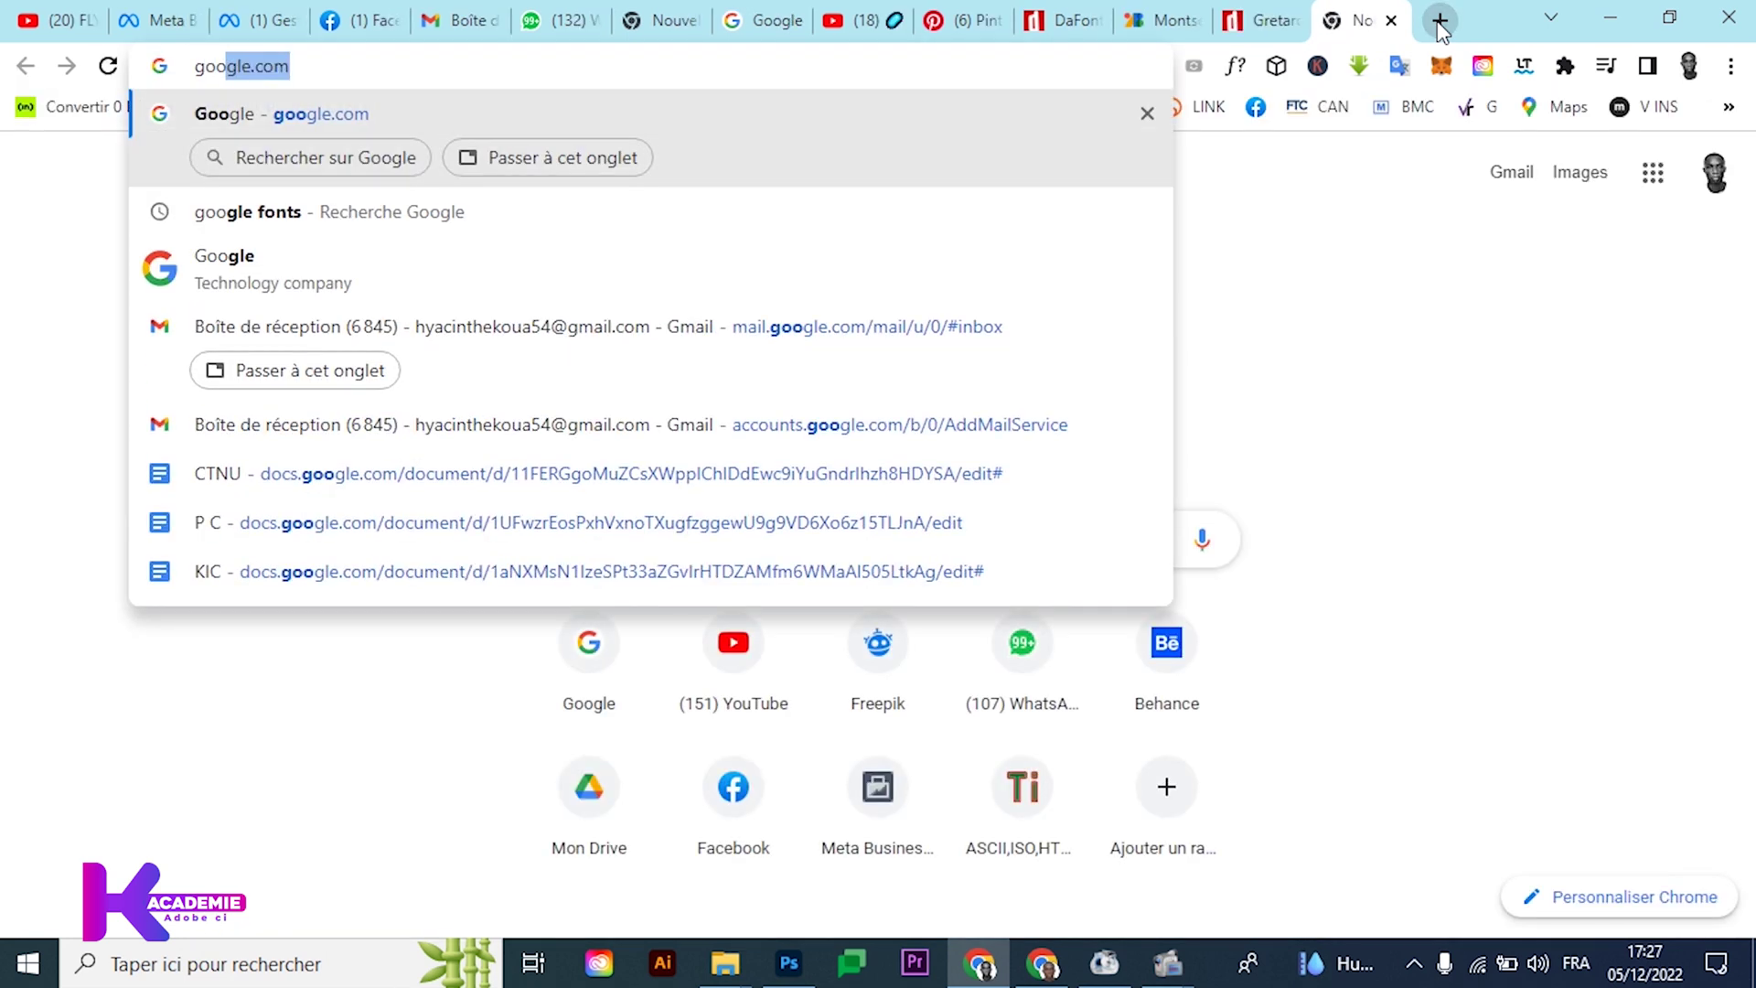
key("Return")
type("g")
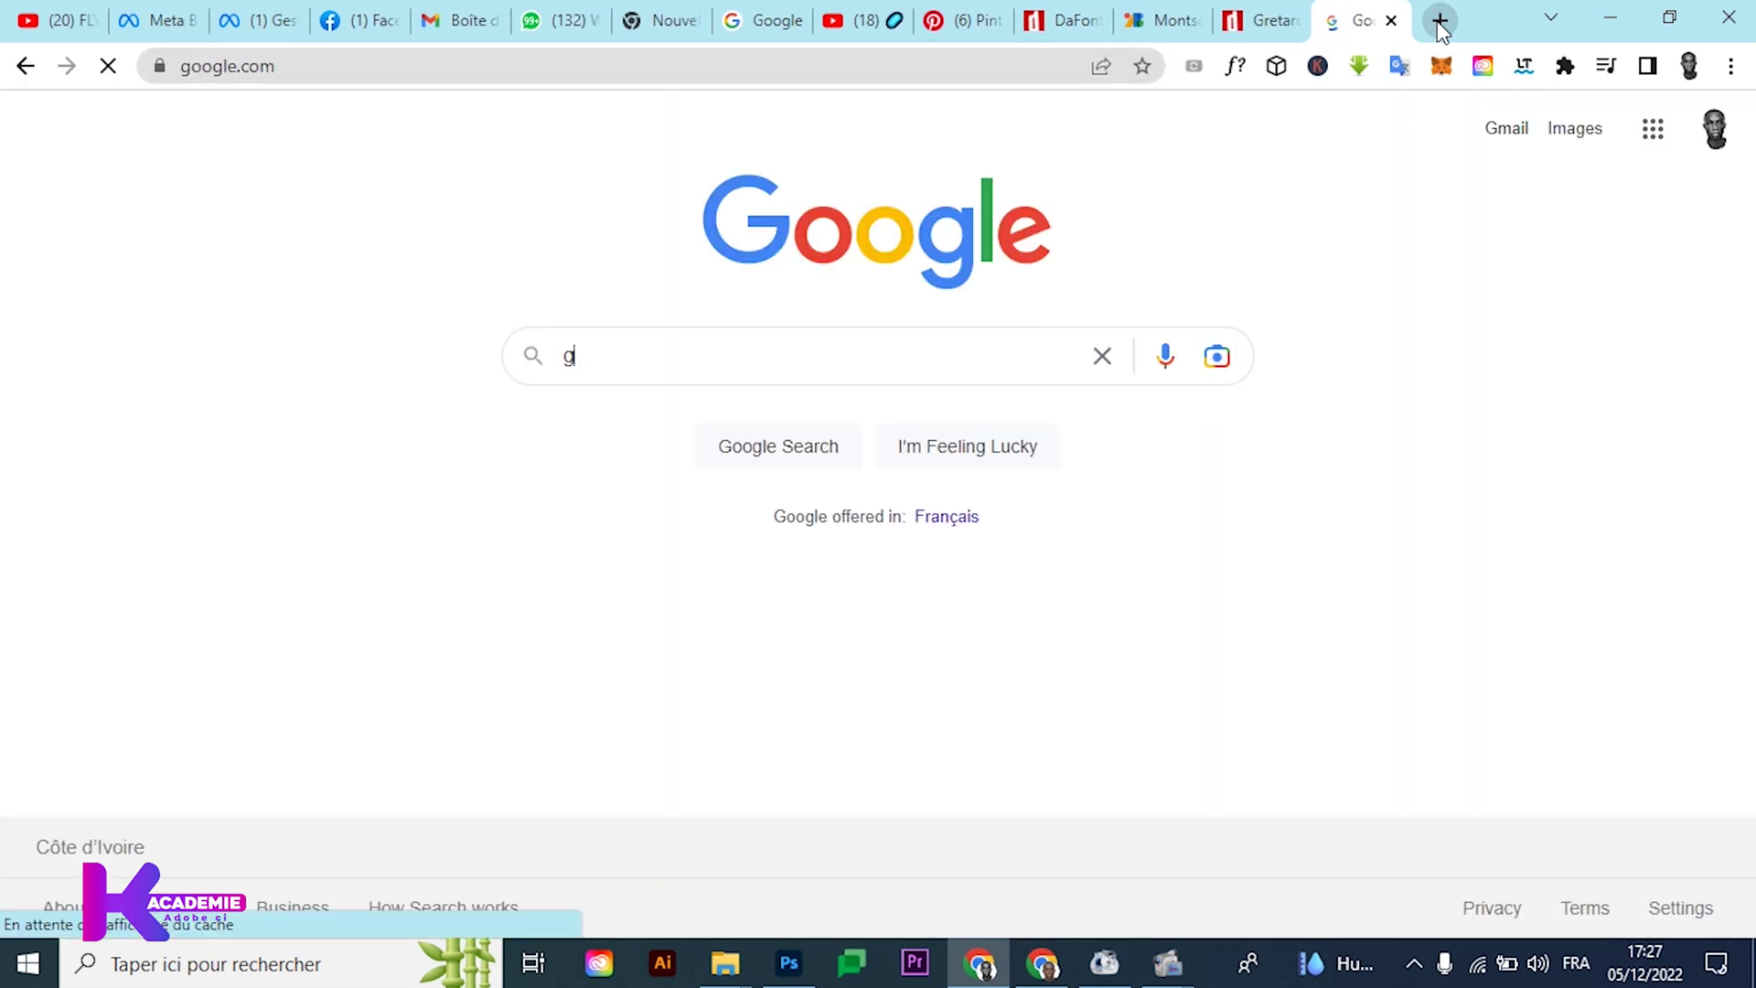
type("oo")
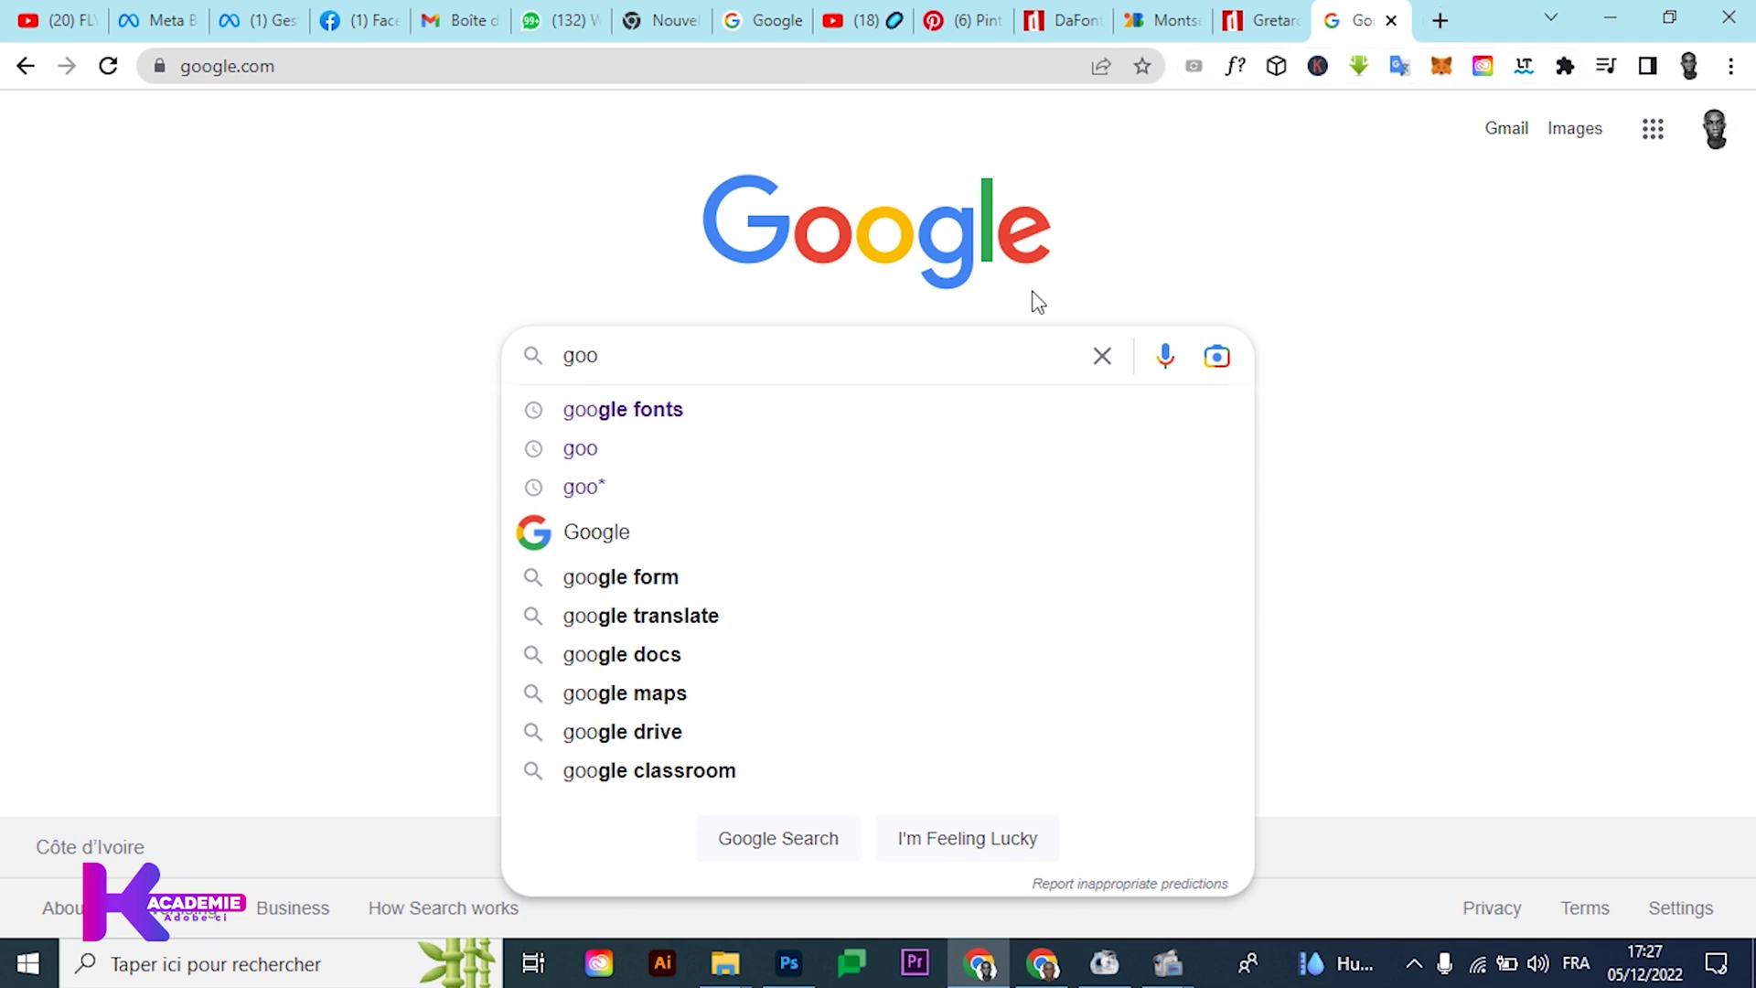
left_click(627, 409)
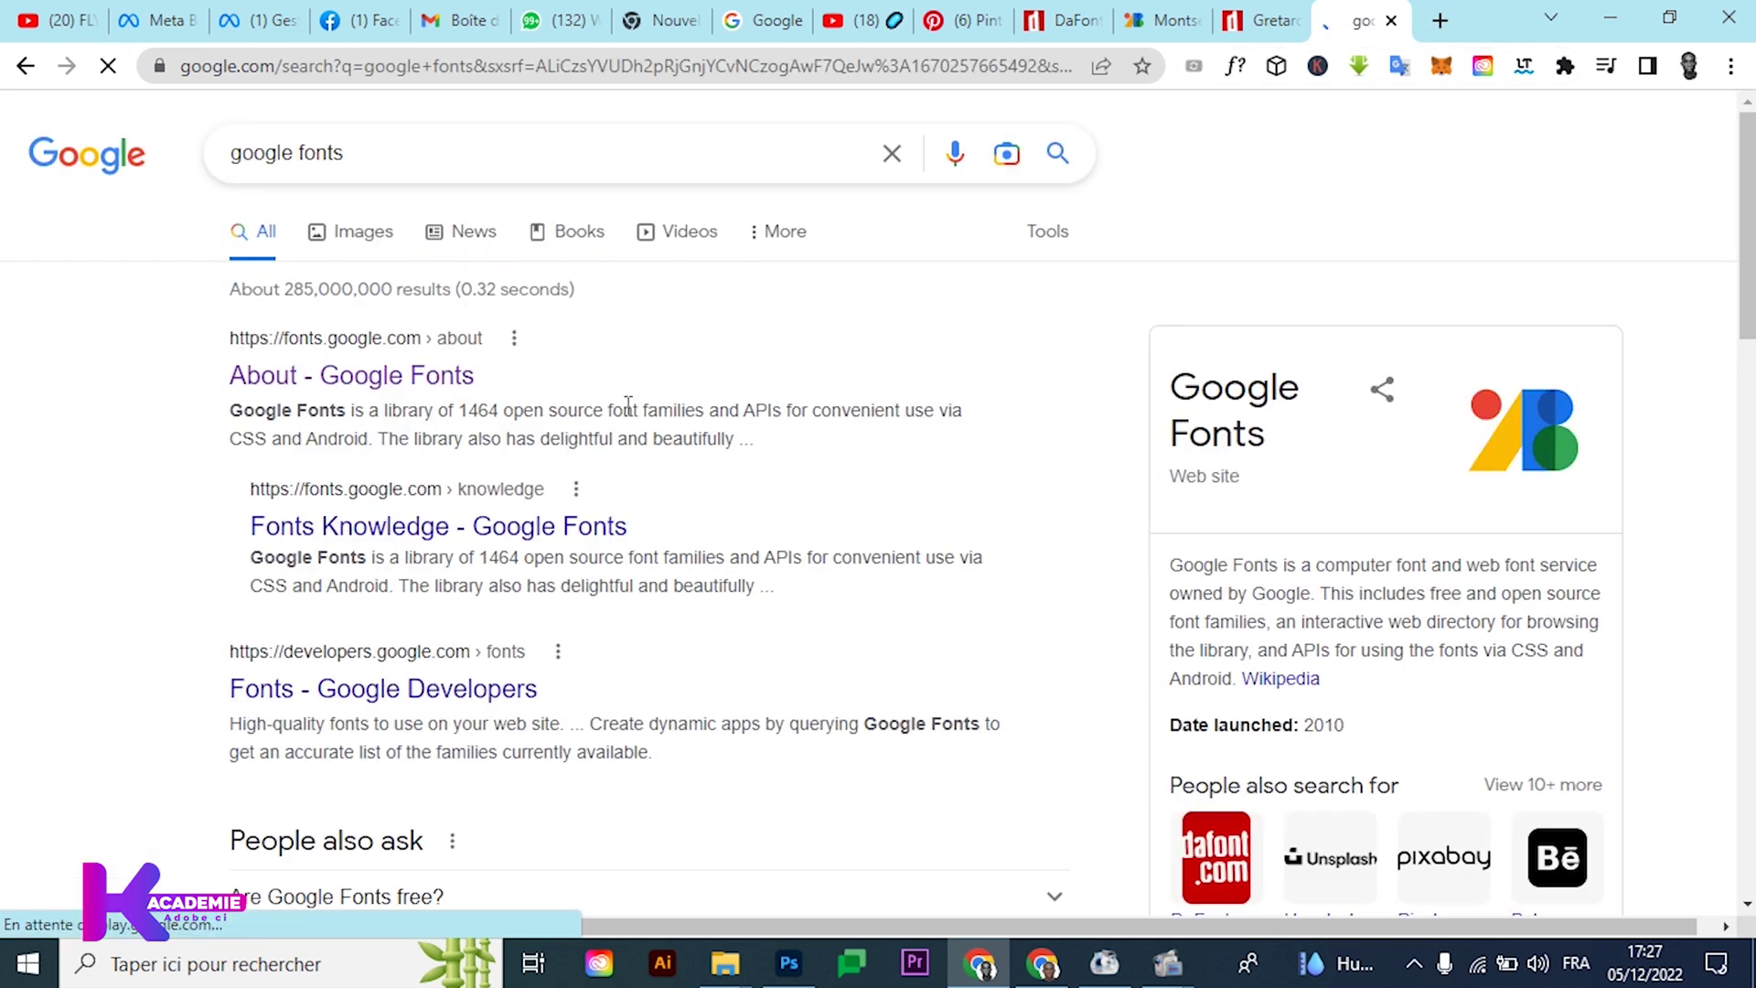
left_click(363, 377)
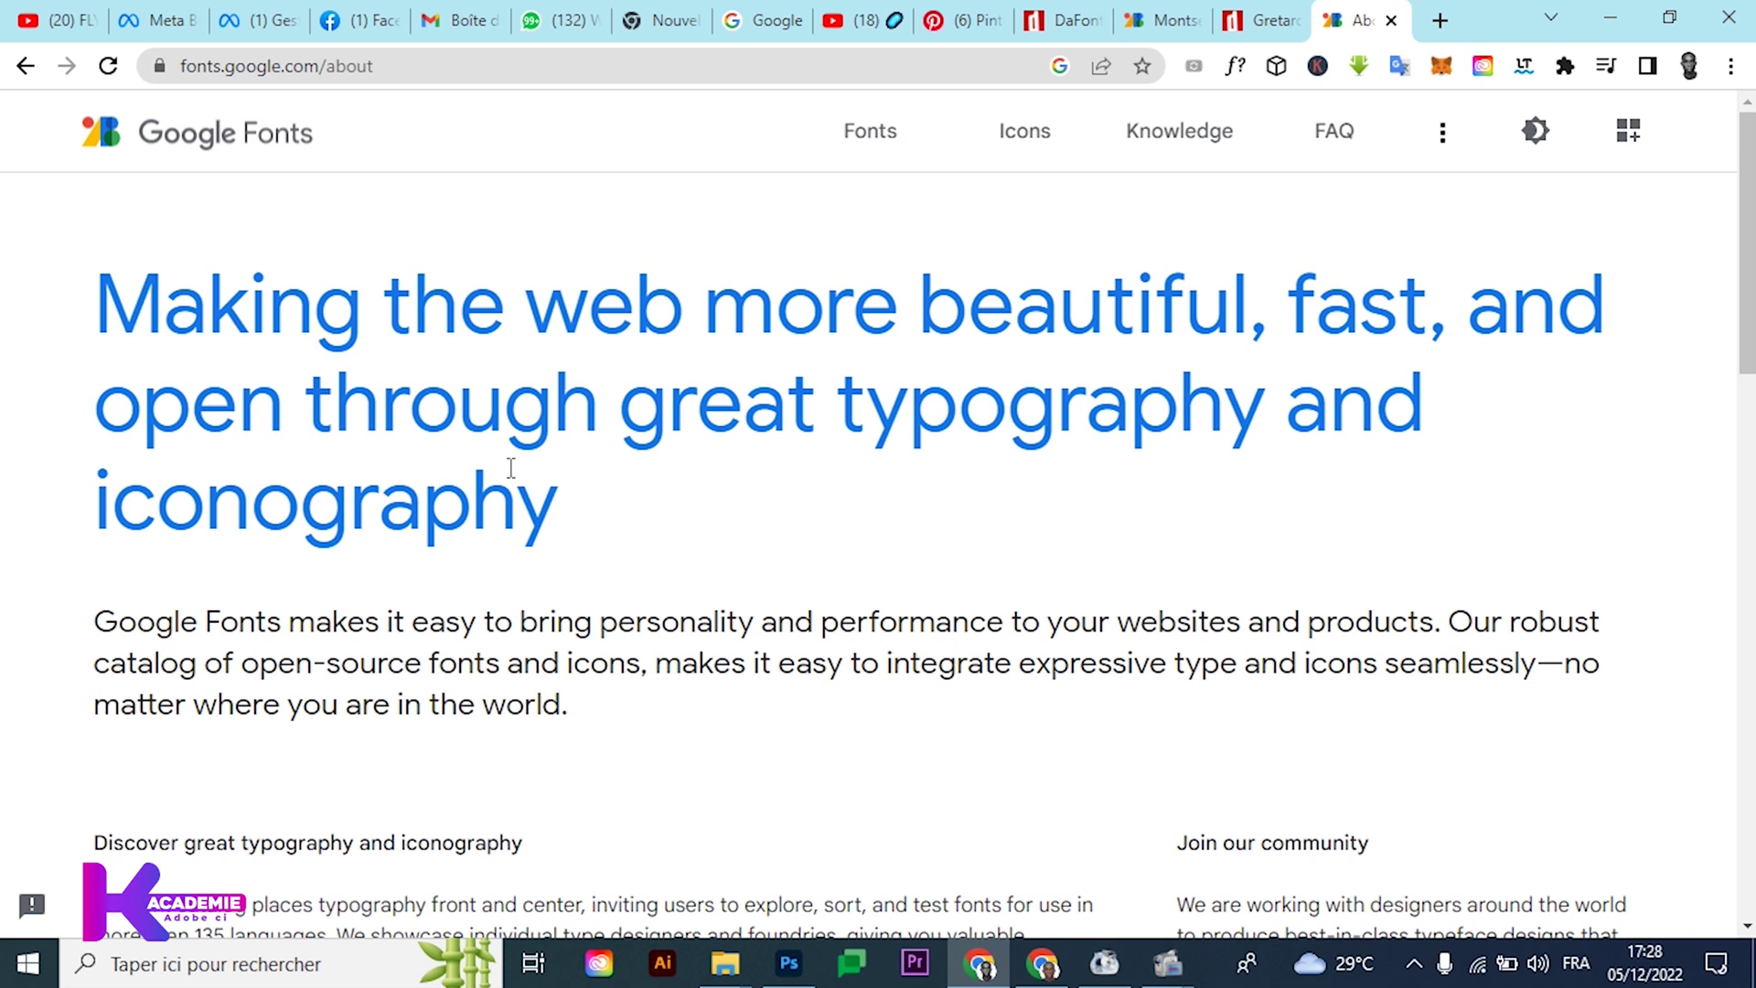
Open the Icons section of Google Fonts and look through the Material Symbols
left_click(1012, 144)
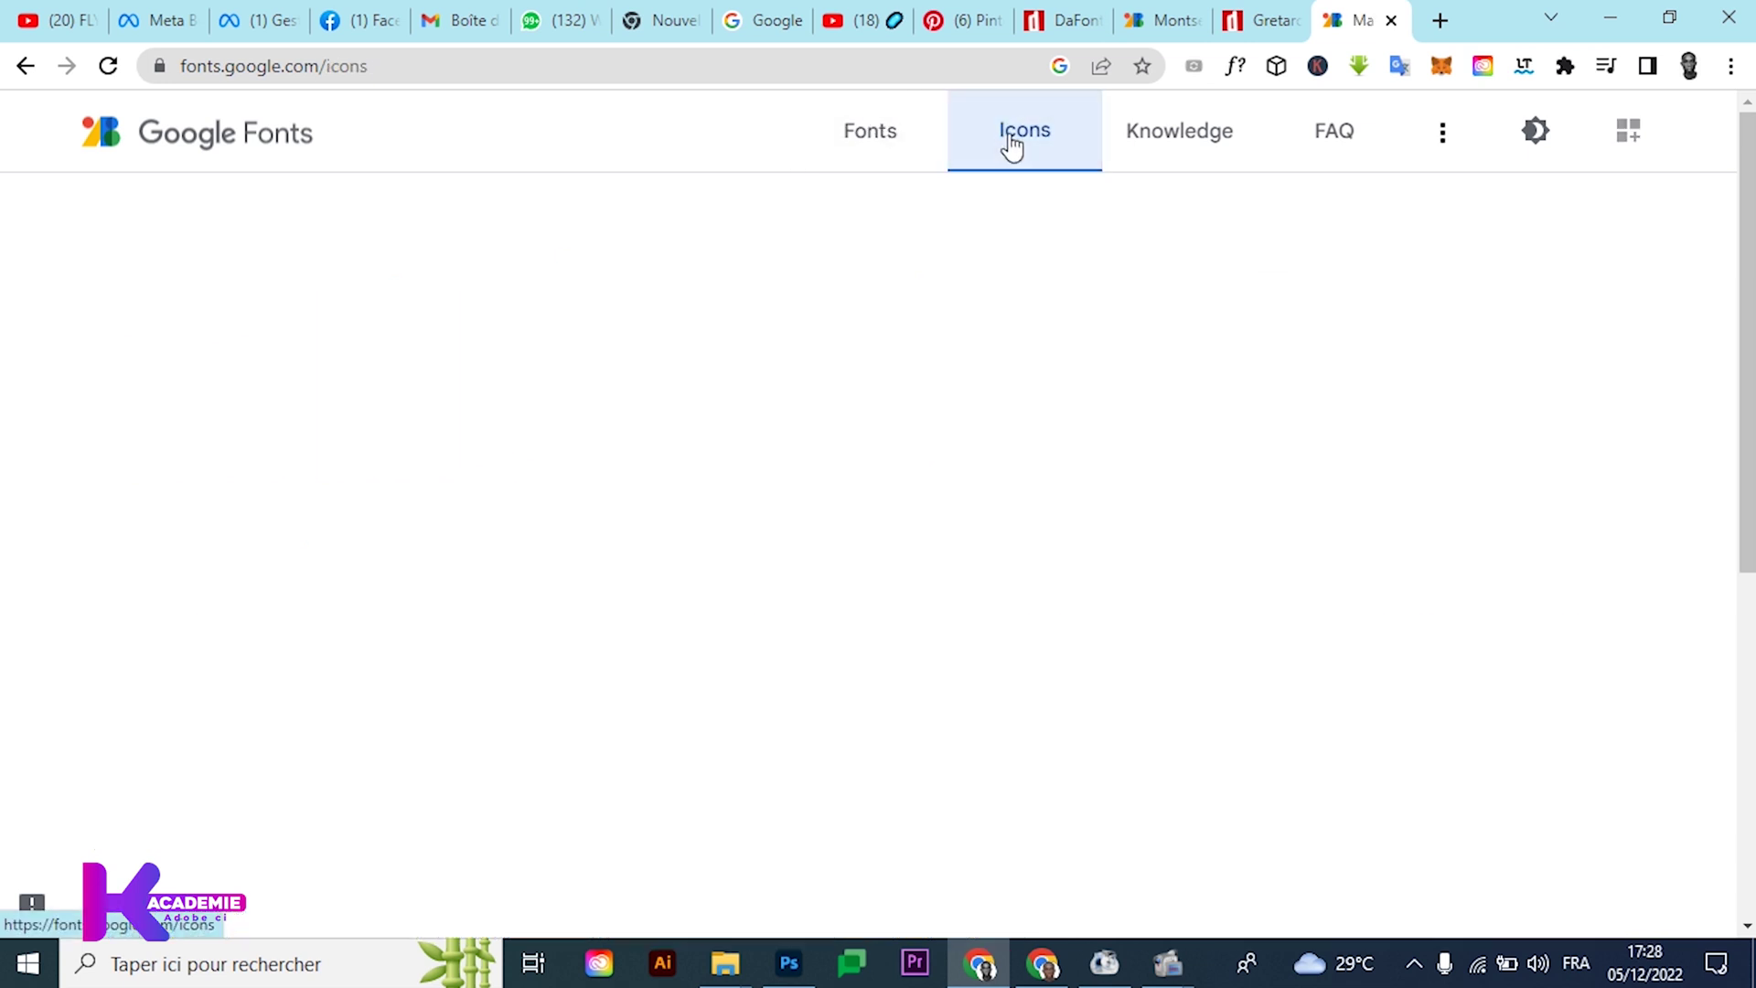
scroll(914, 490, "down", 10)
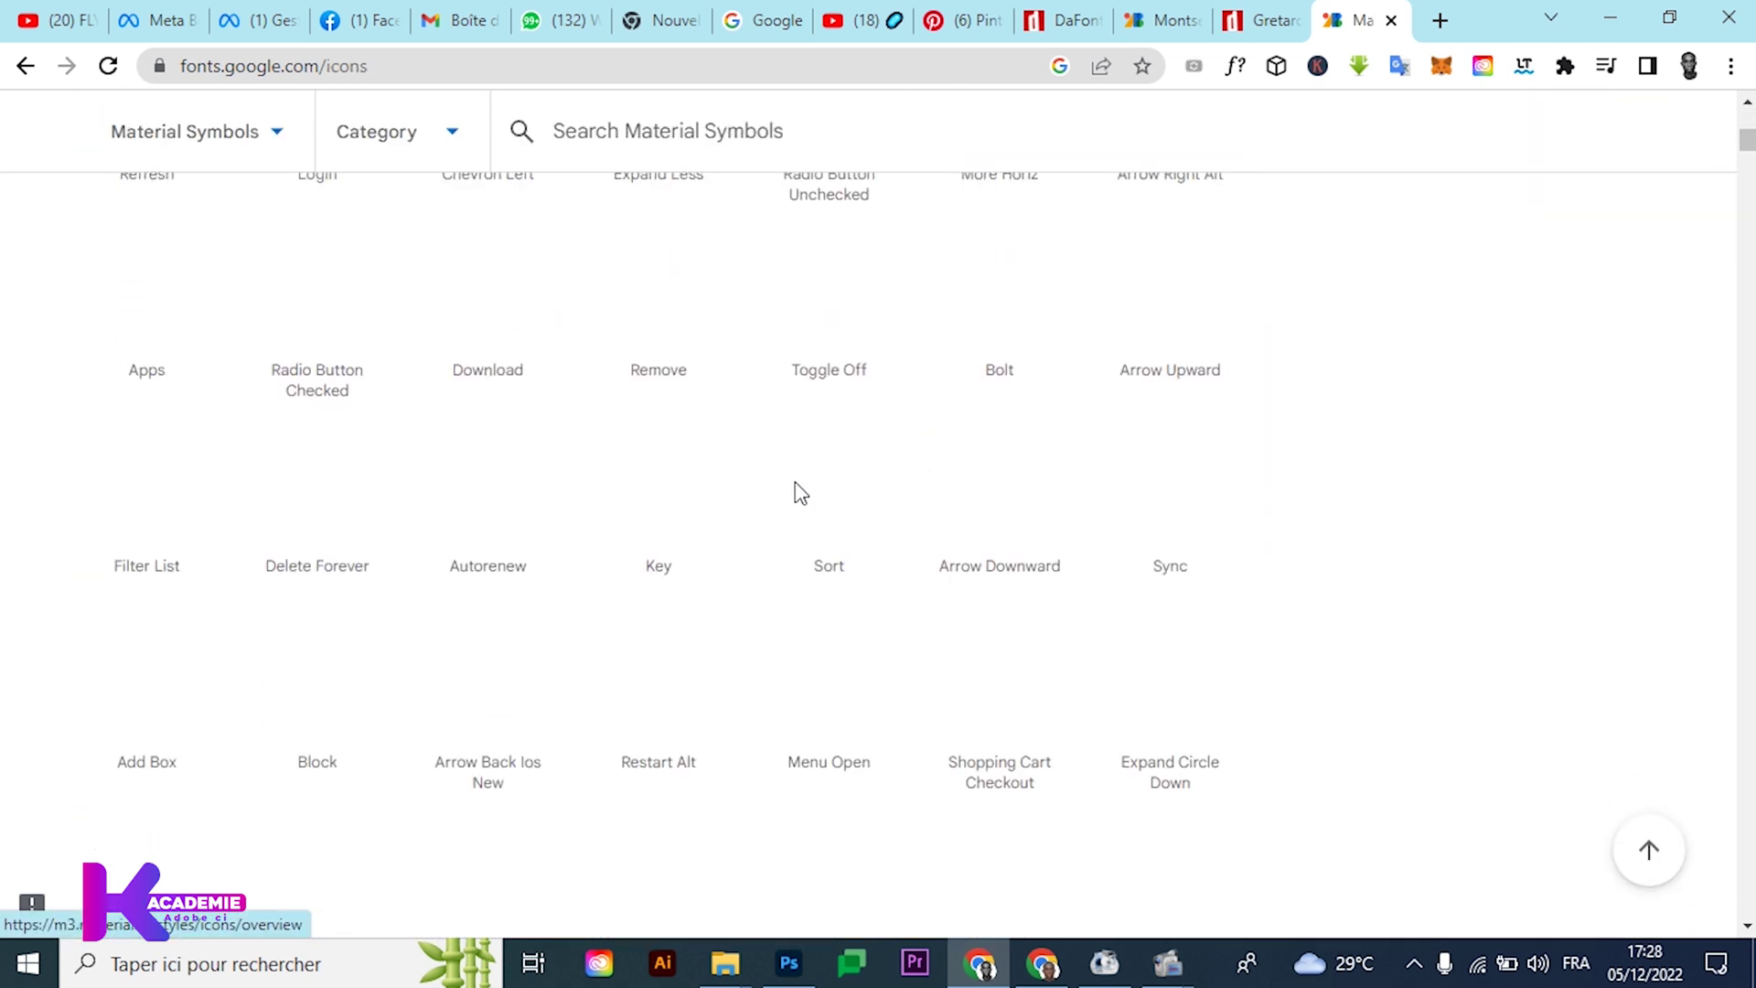
scroll(796, 490, "up", 5)
scroll(384, 595, "down", 5)
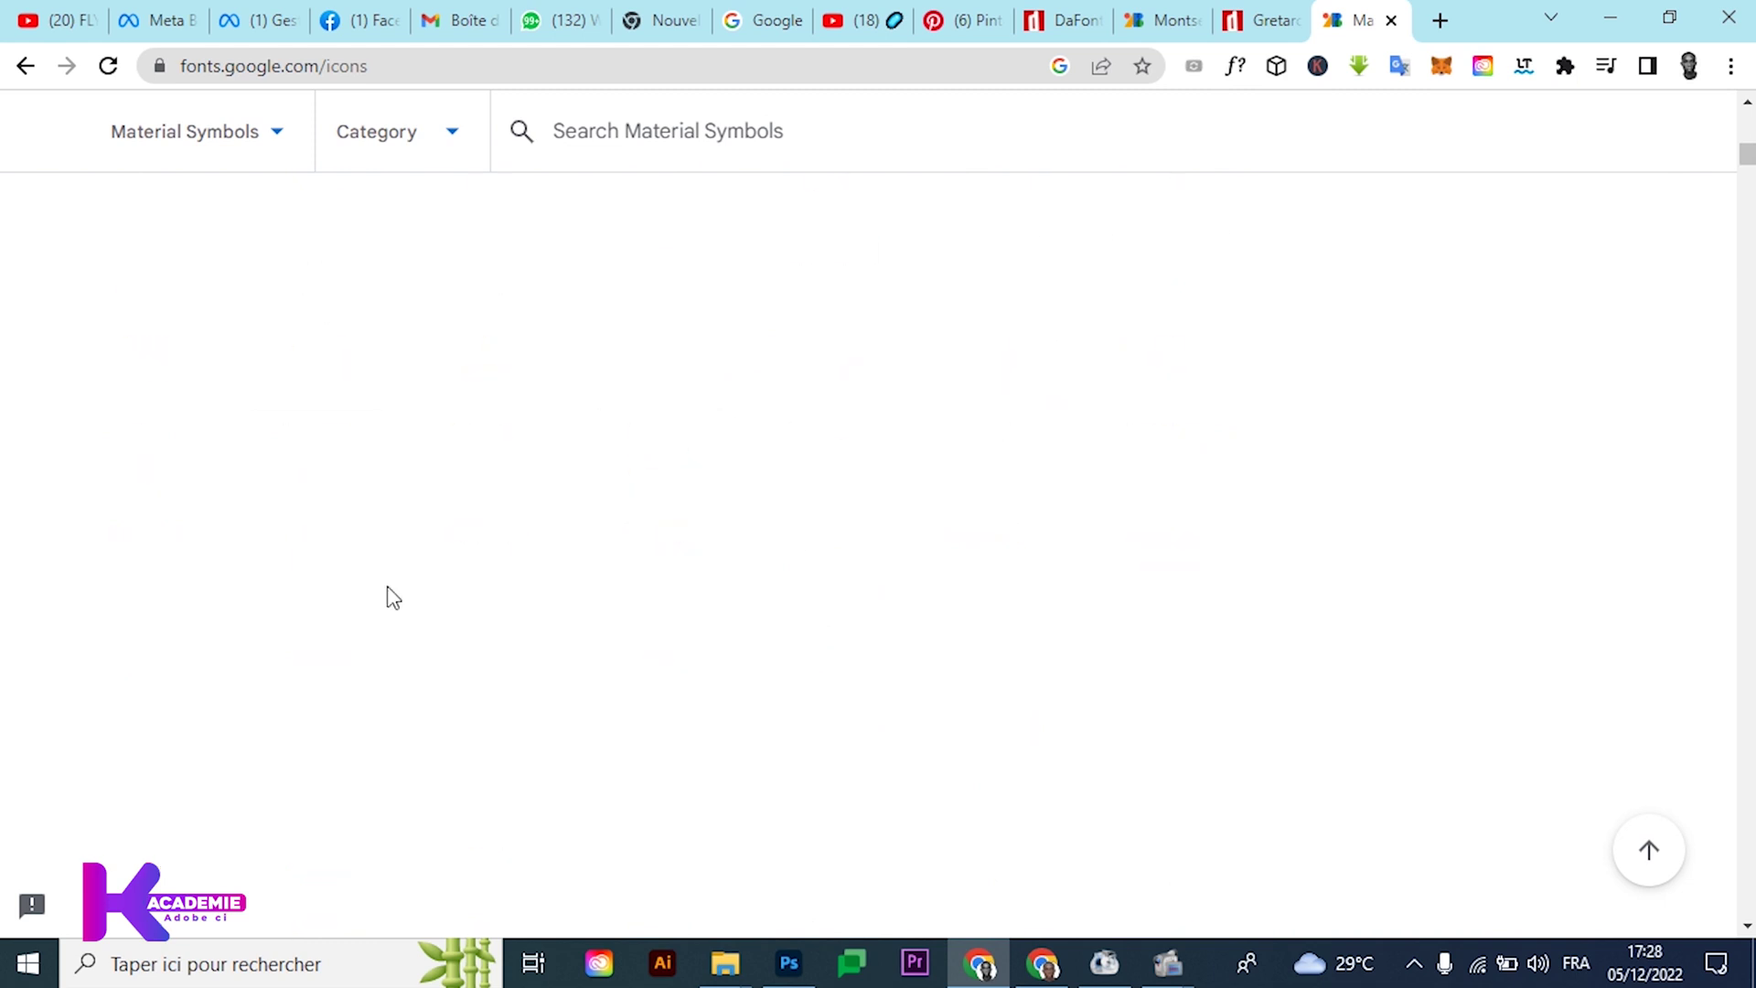
scroll(390, 596, "up", 10)
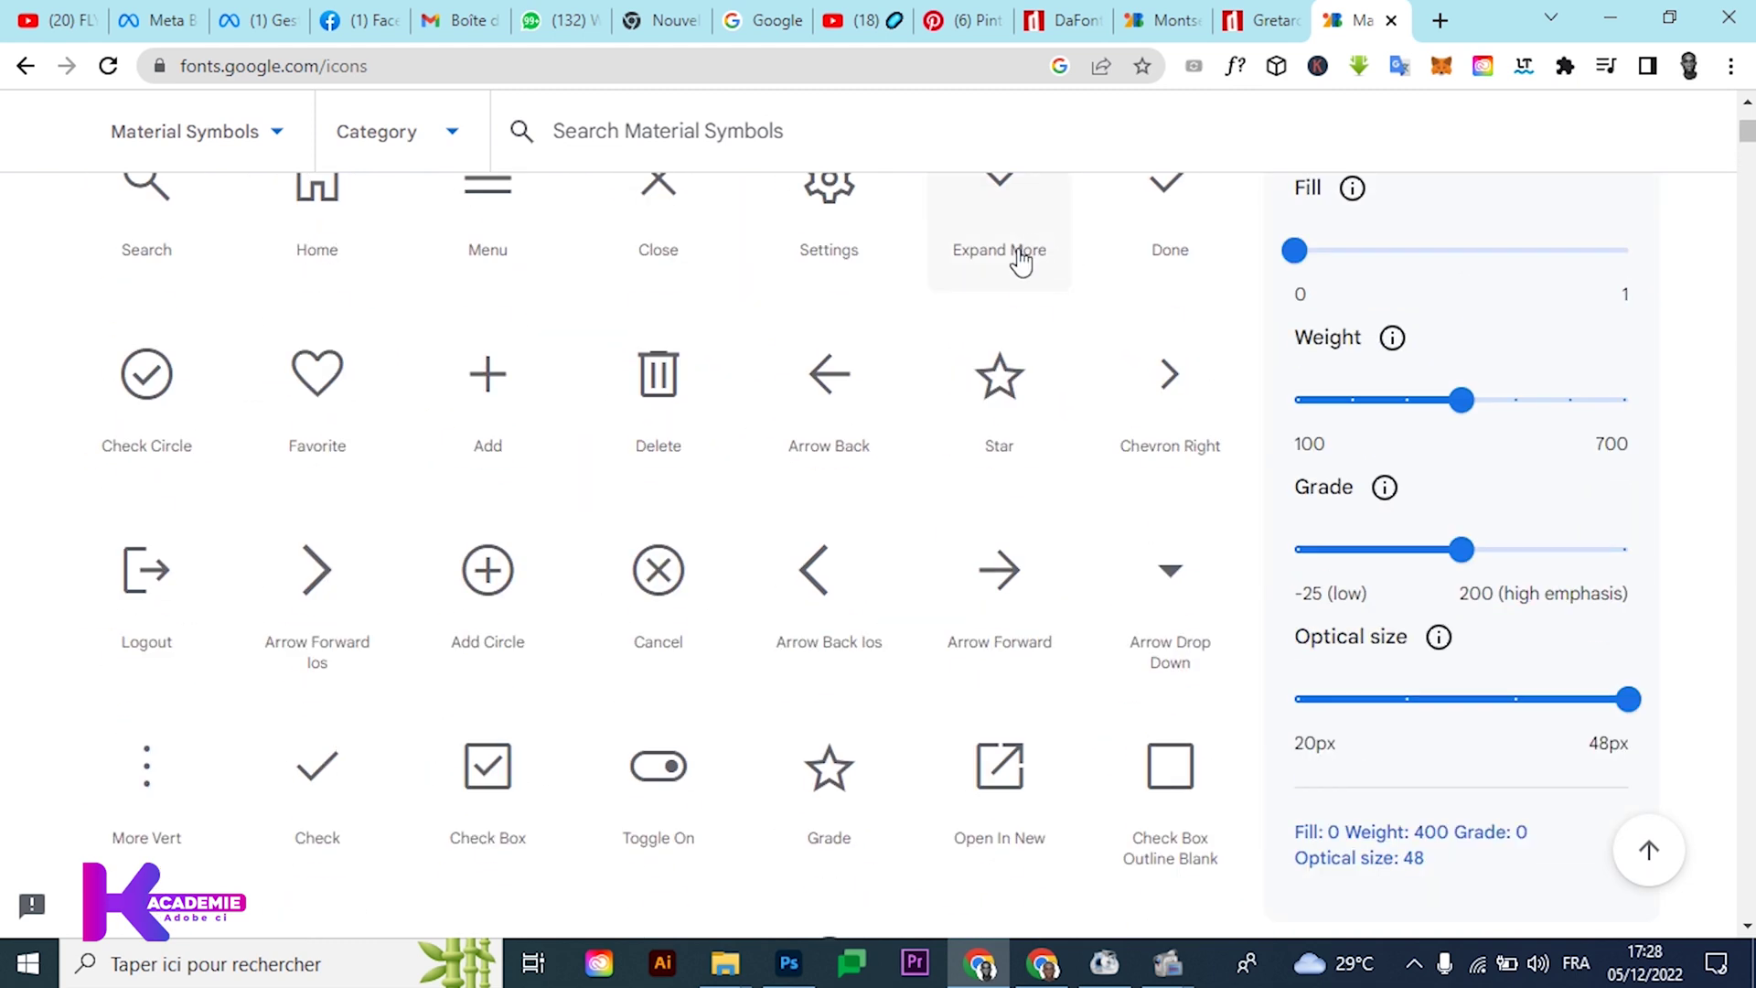
scroll(1020, 260, "up", 8)
Open the Fonts section of Google Fonts and browse the catalogue of font families, keeping the preview size at 40px
left_click(882, 147)
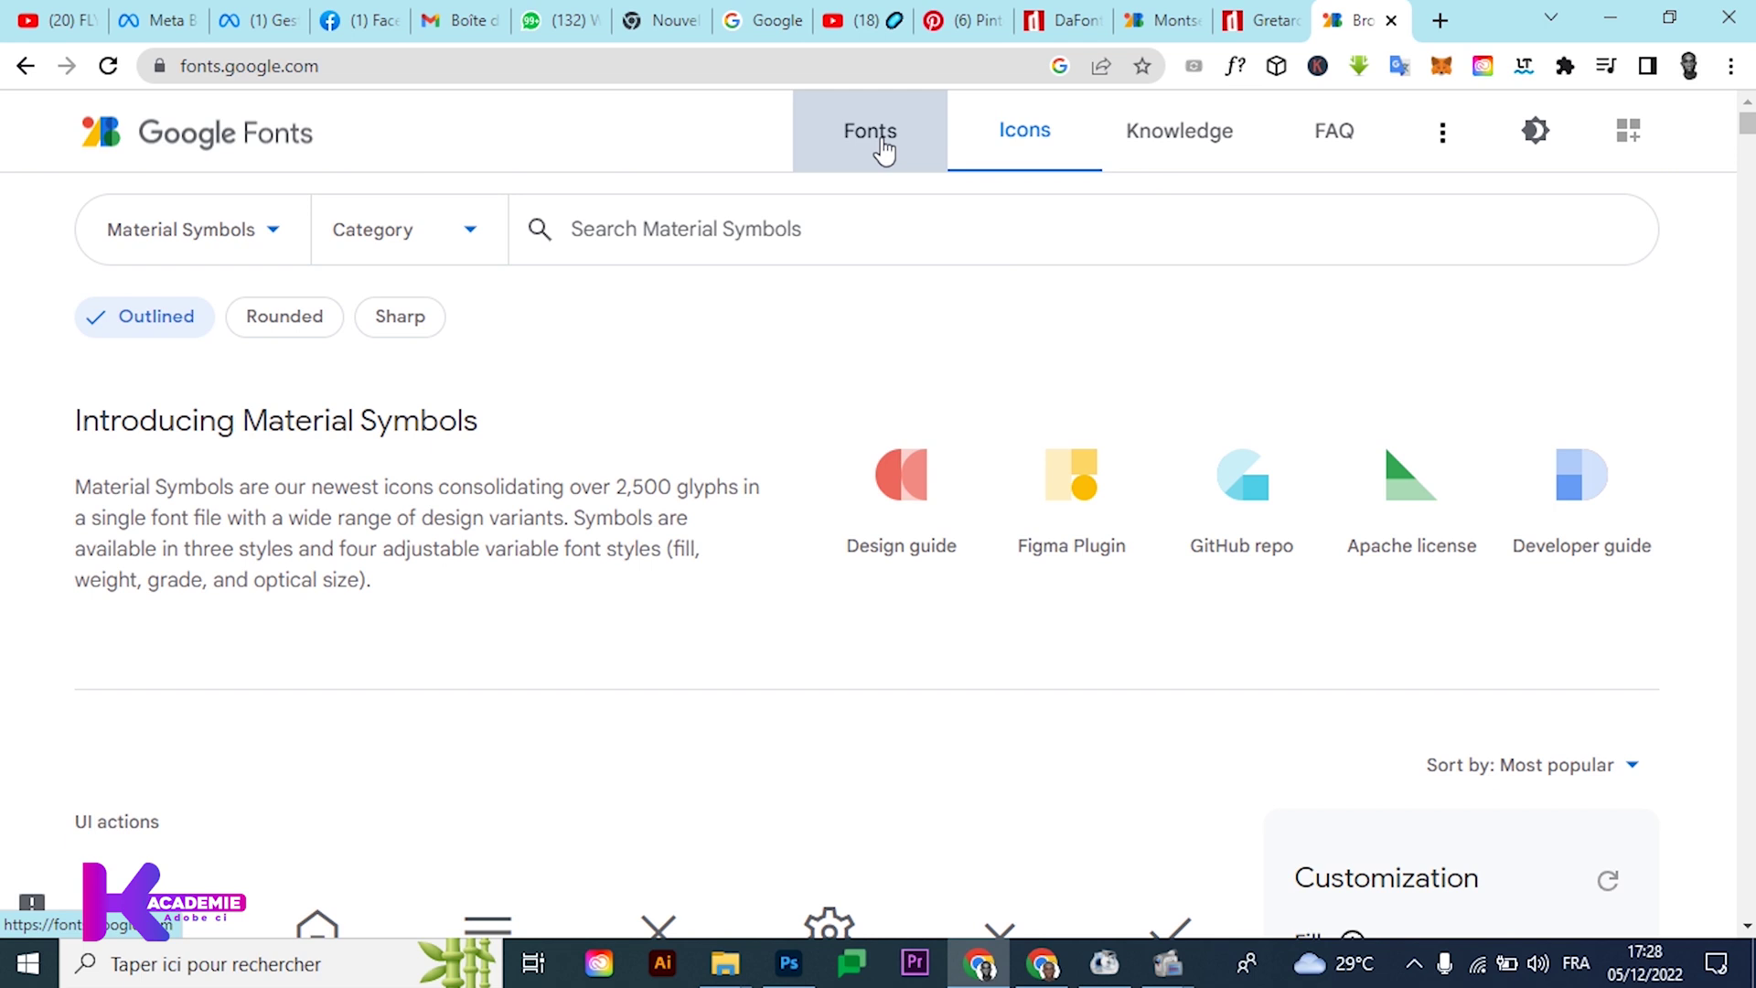
scroll(686, 641, "down", 10)
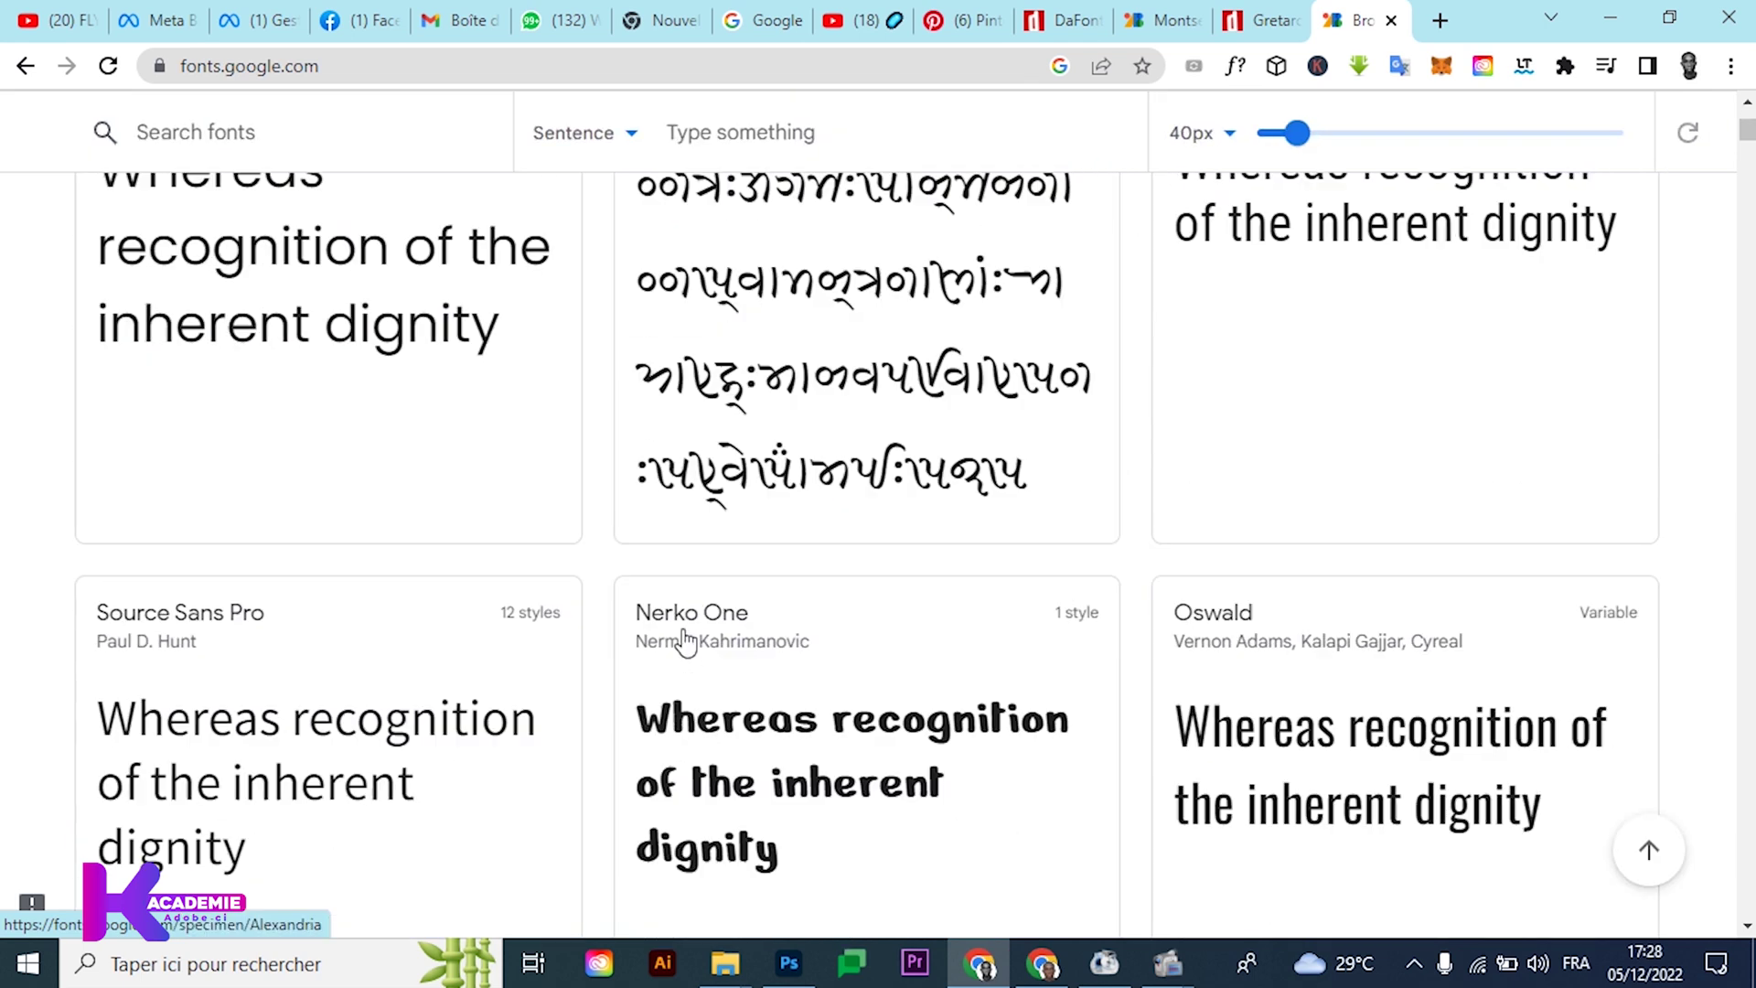
scroll(686, 641, "up", 10)
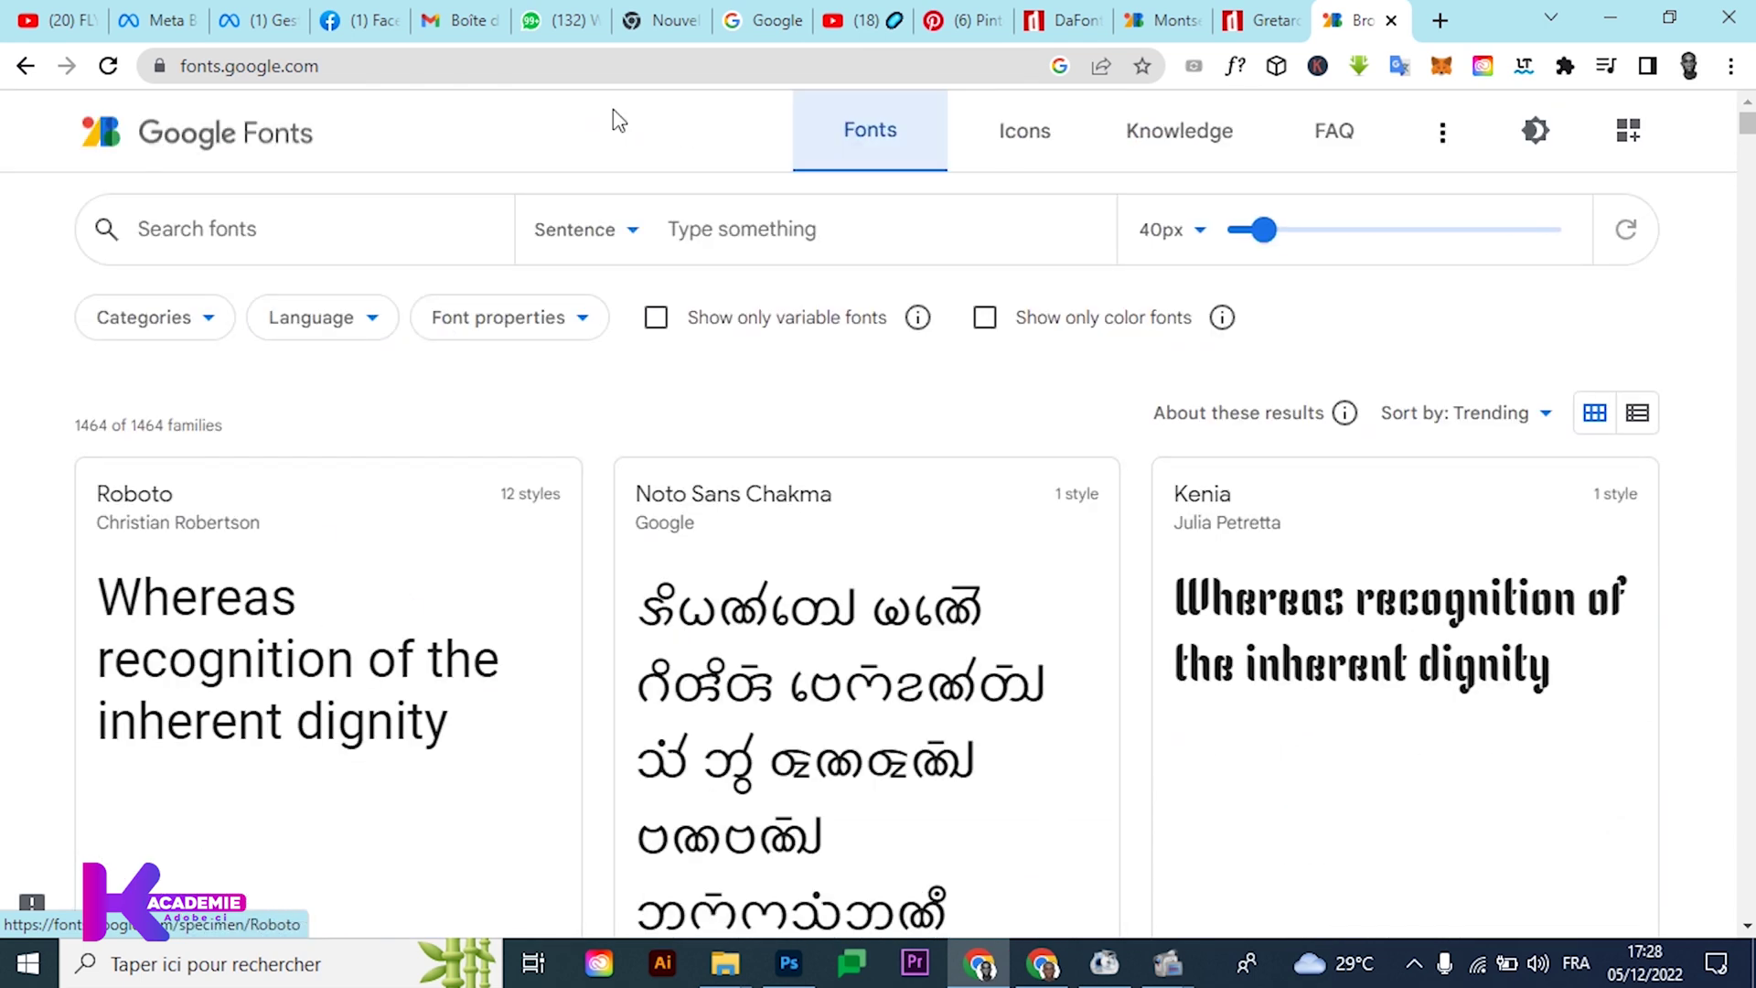
scroll(478, 557, "down", 15)
scroll(478, 557, "up", 15)
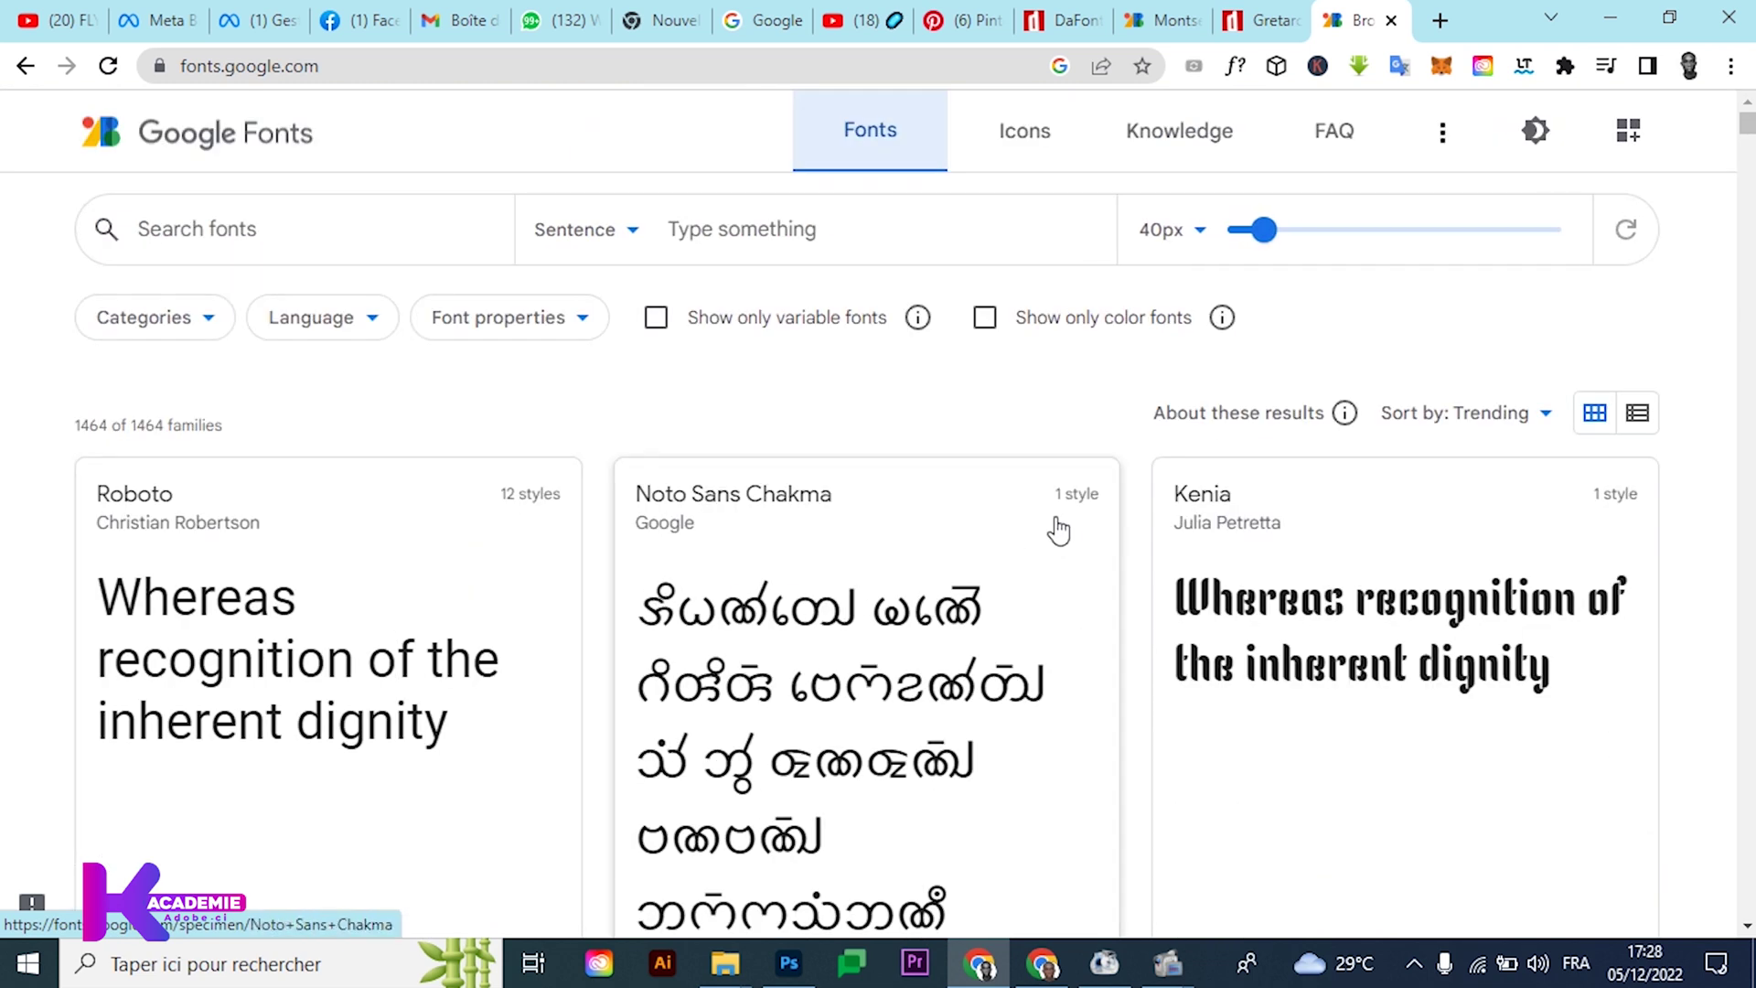
mouse_move(1278, 232)
left_mouse_down()
mouse_move(1359, 235)
mouse_move(1249, 271)
mouse_move(1228, 240)
mouse_move(1260, 240)
left_mouse_up()
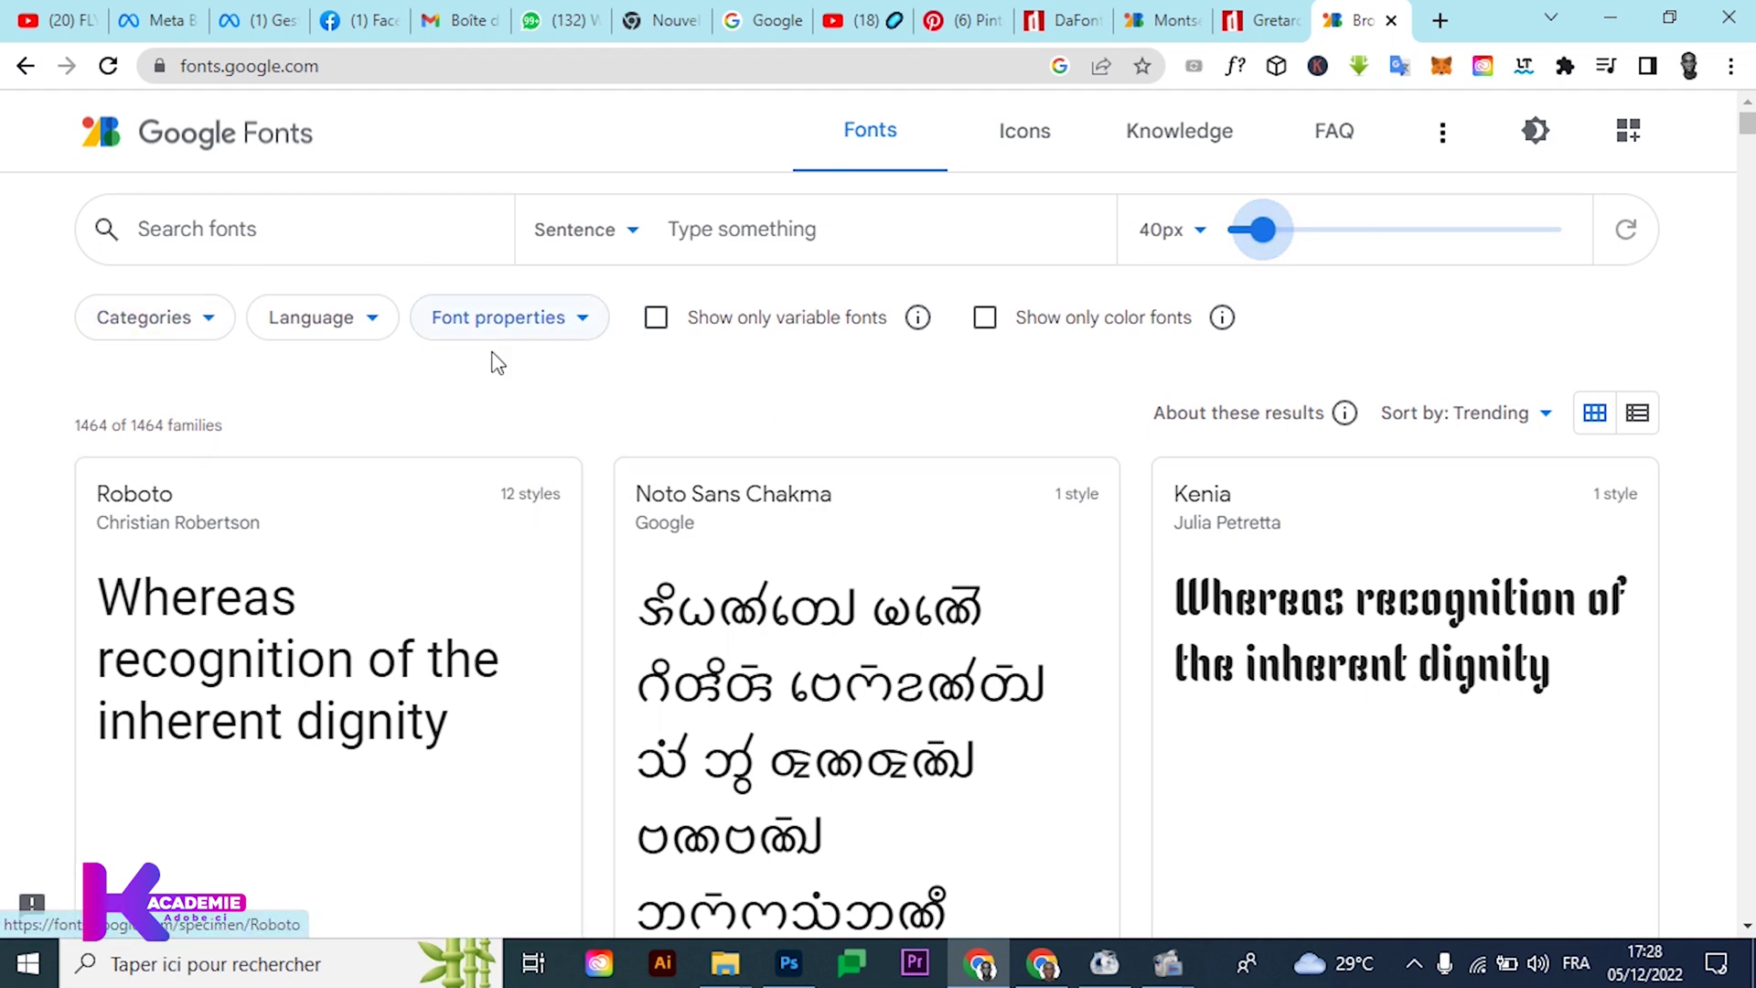
Search Google Fonts for "montserrat" and open the Montserrat family page from the results
left_click(342, 220)
type("montserrat")
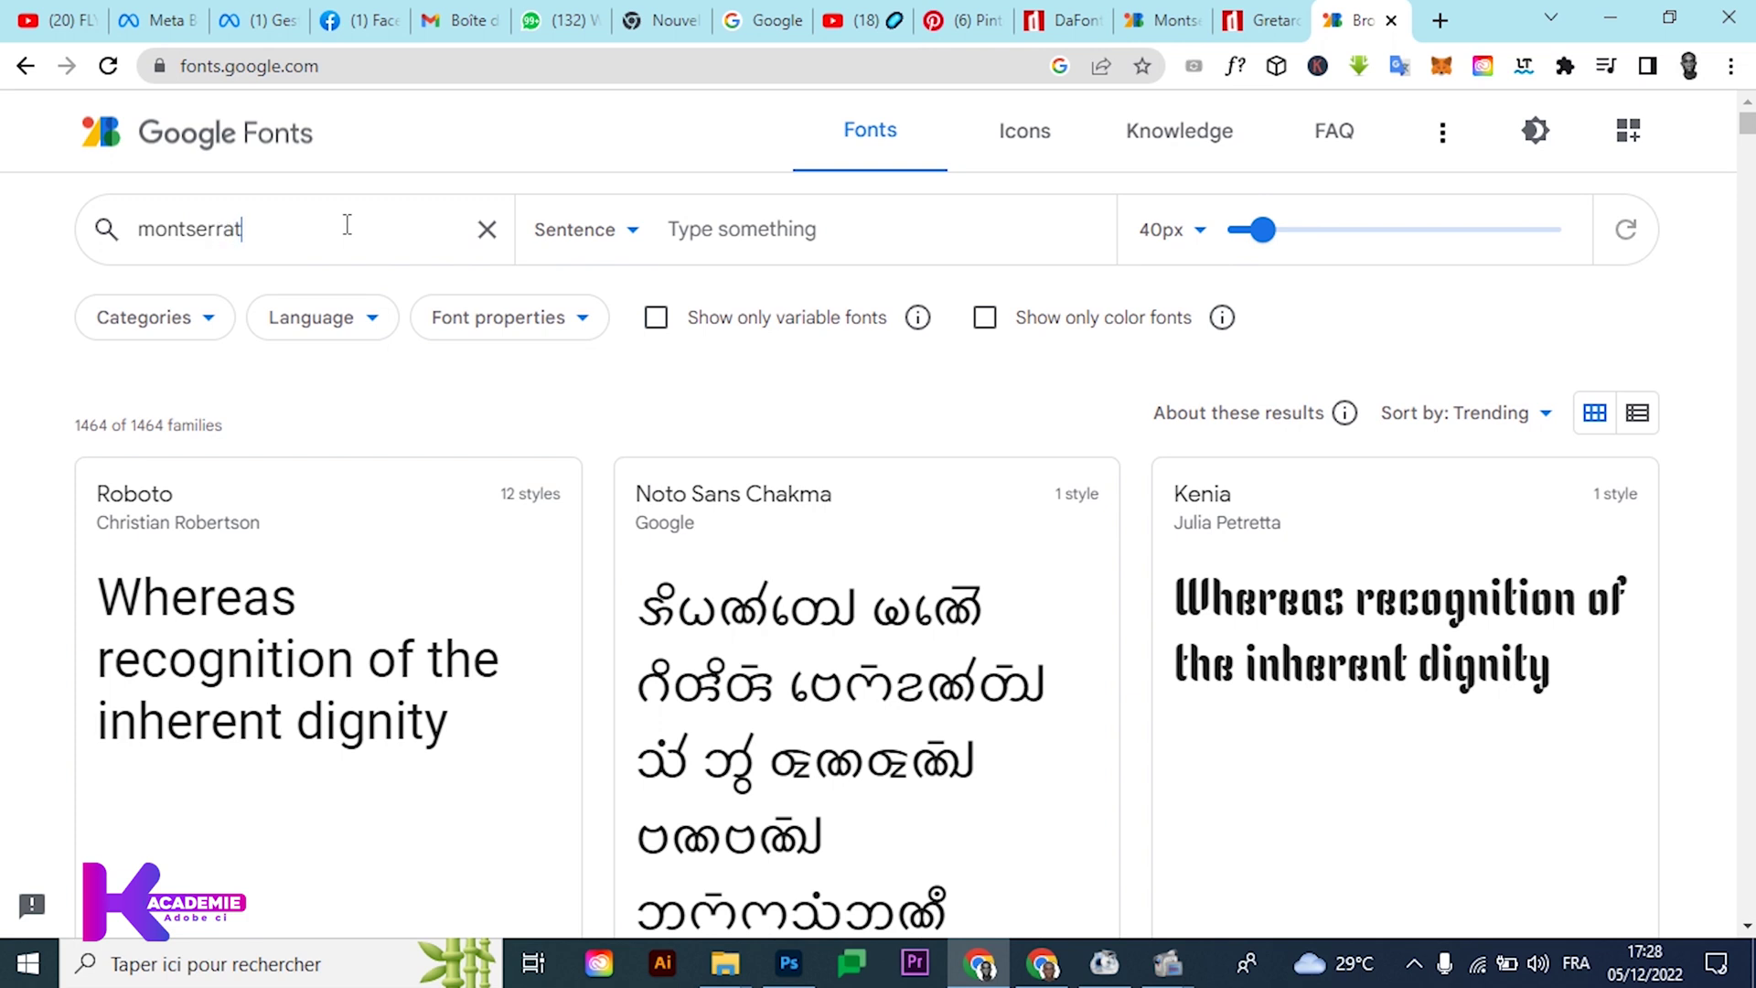
scroll(101, 524, "down", 8)
scroll(99, 523, "up", 7)
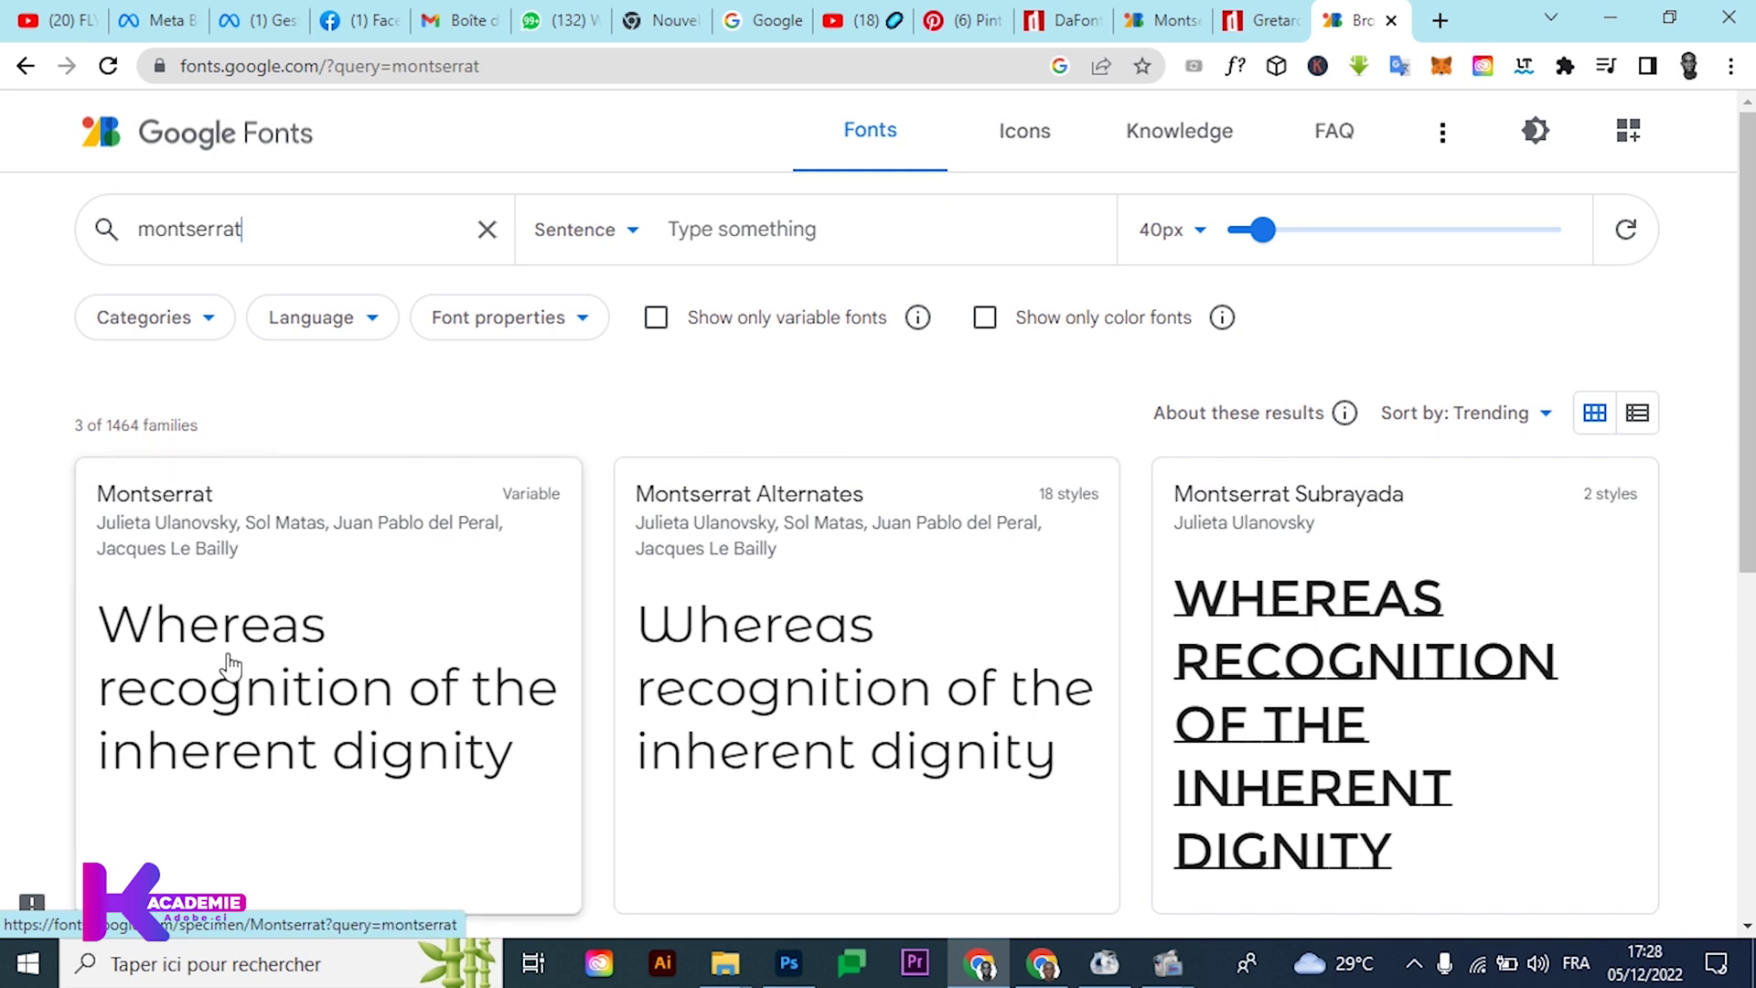
scroll(230, 665, "down", 5)
scroll(229, 667, "up", 5)
left_click(239, 670)
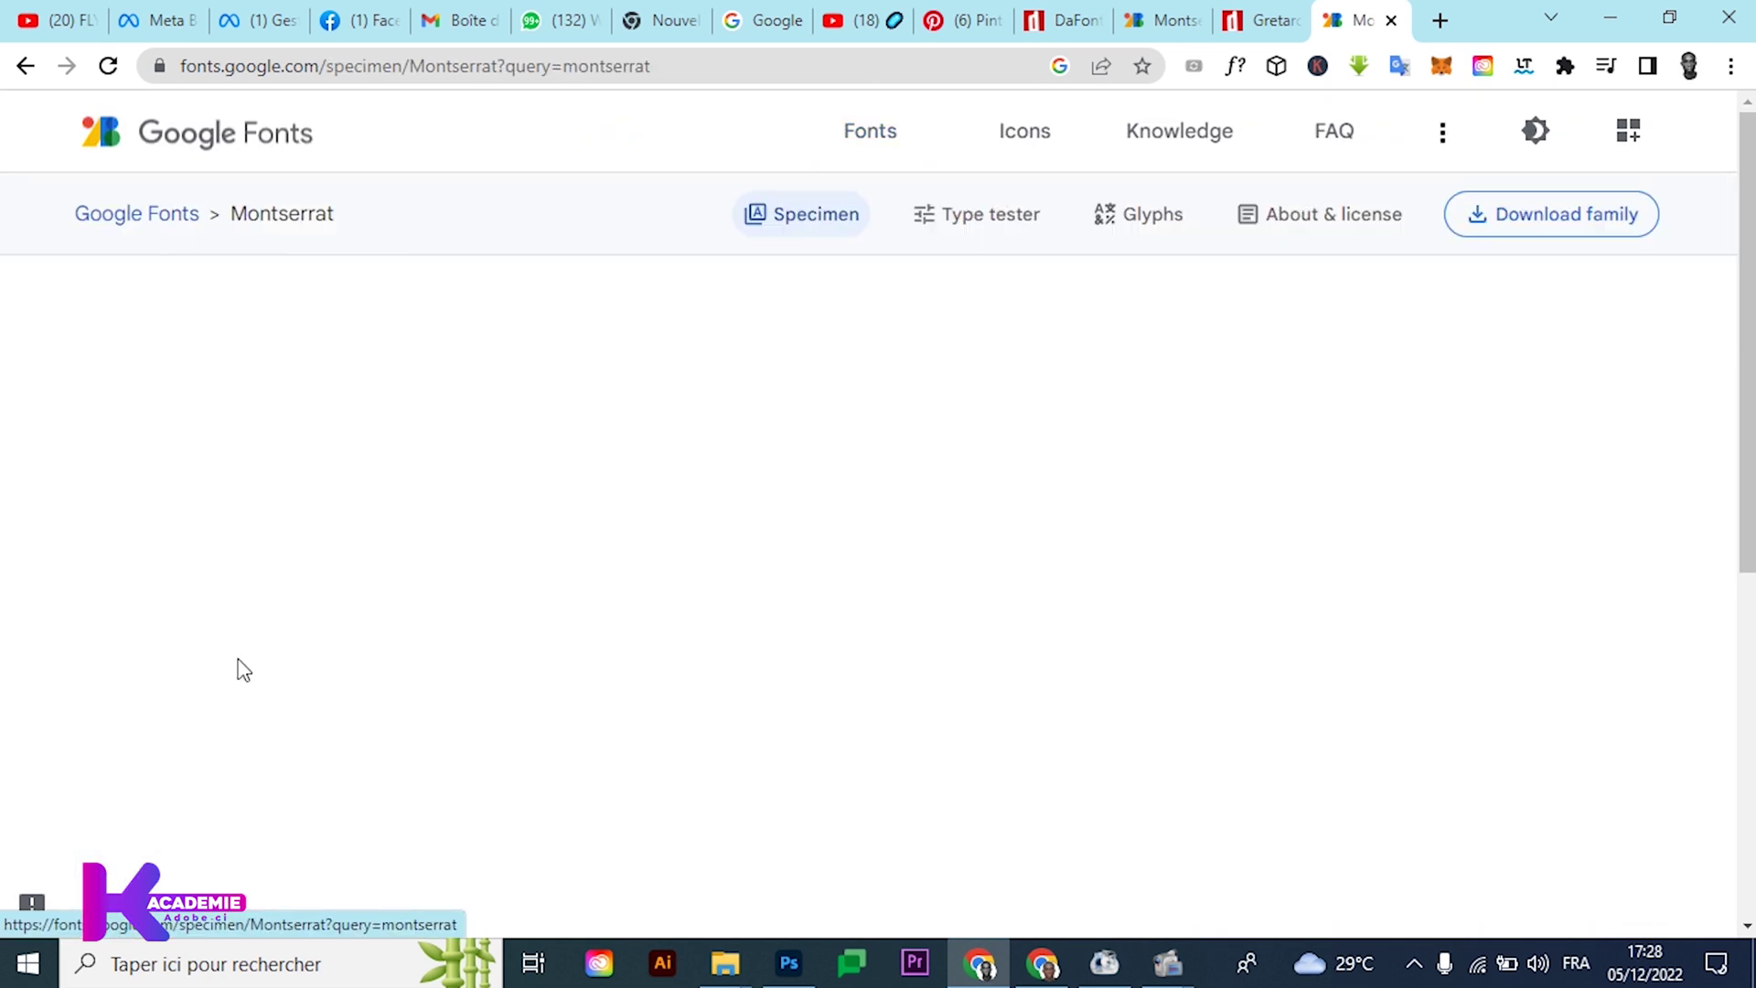
Download the Montserrat family, then close the WinRAR licence notice and the Montserrat.zip archive window
scroll(874, 560, "down", 15)
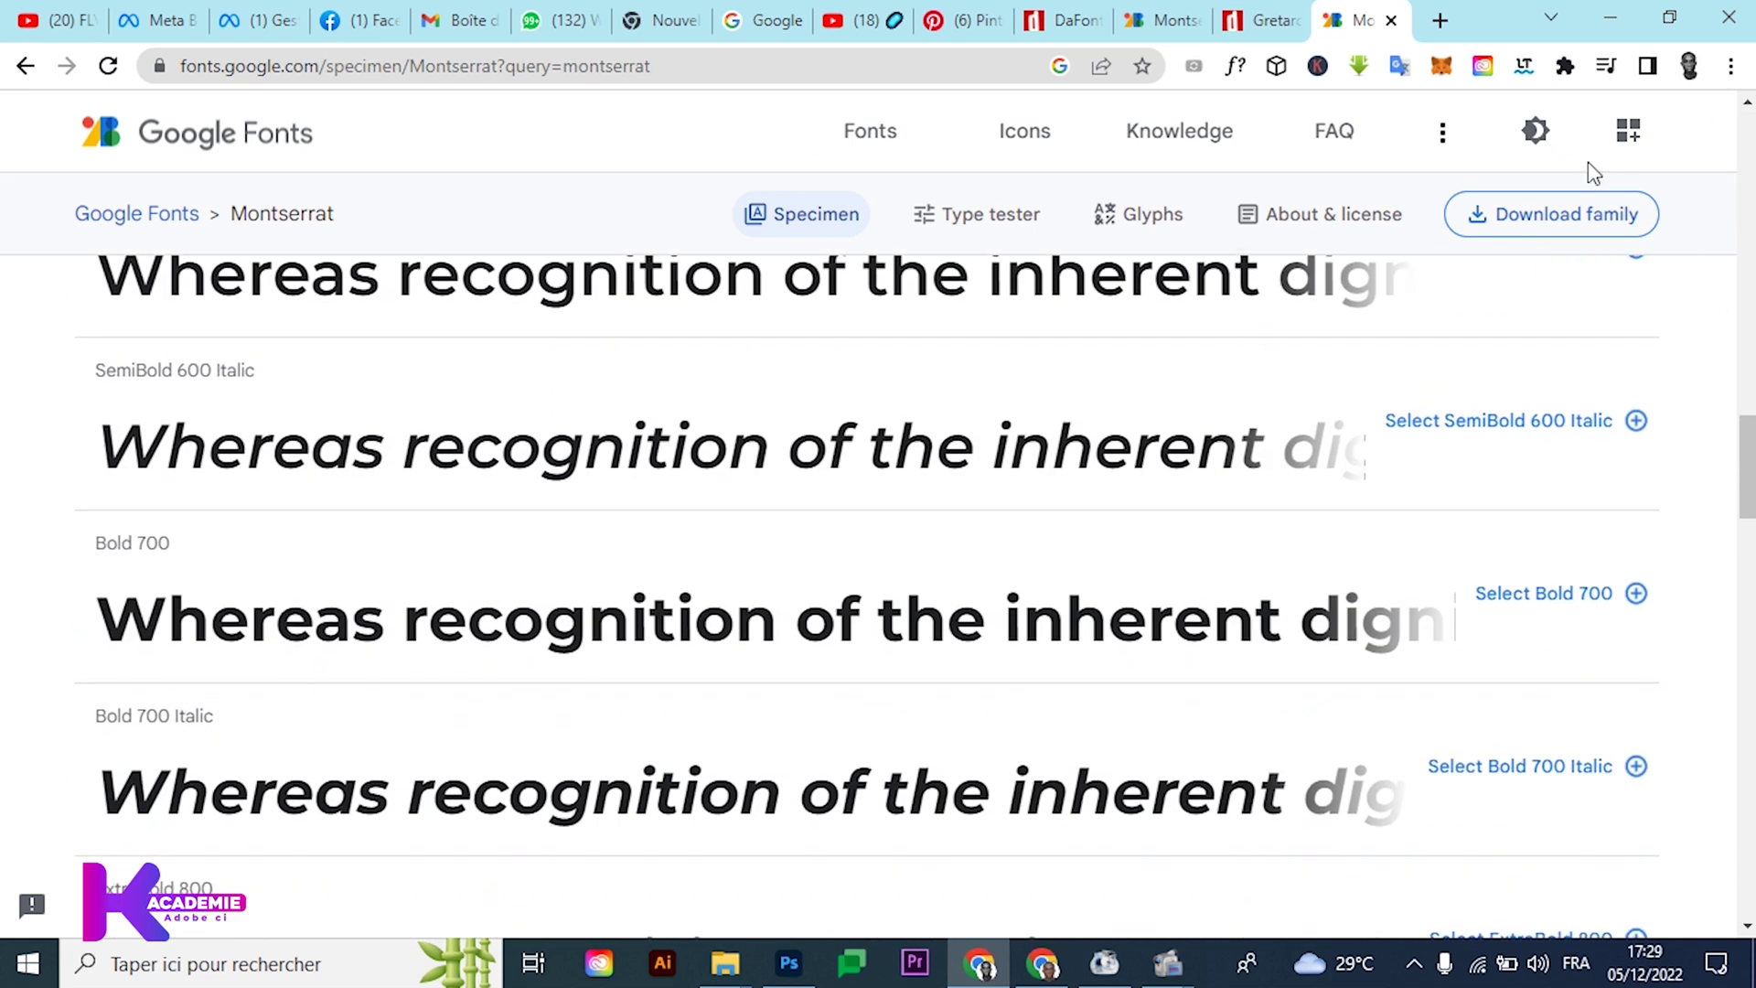
left_click(1541, 210)
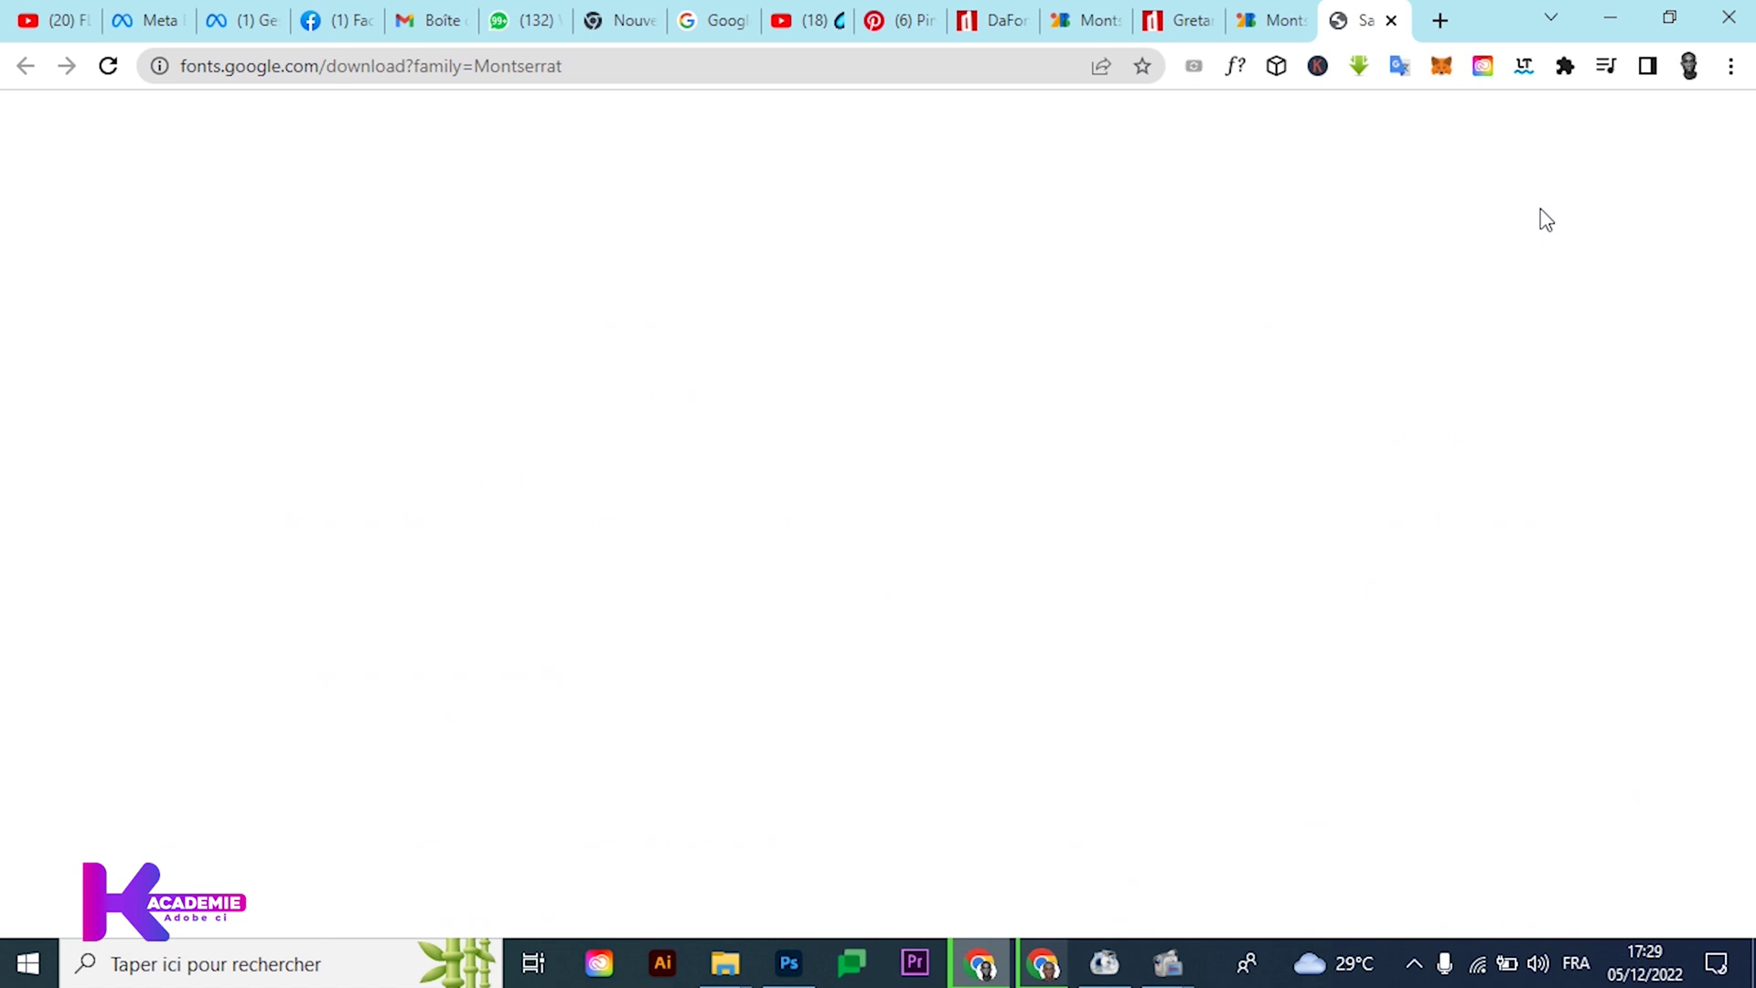
left_click(1542, 216)
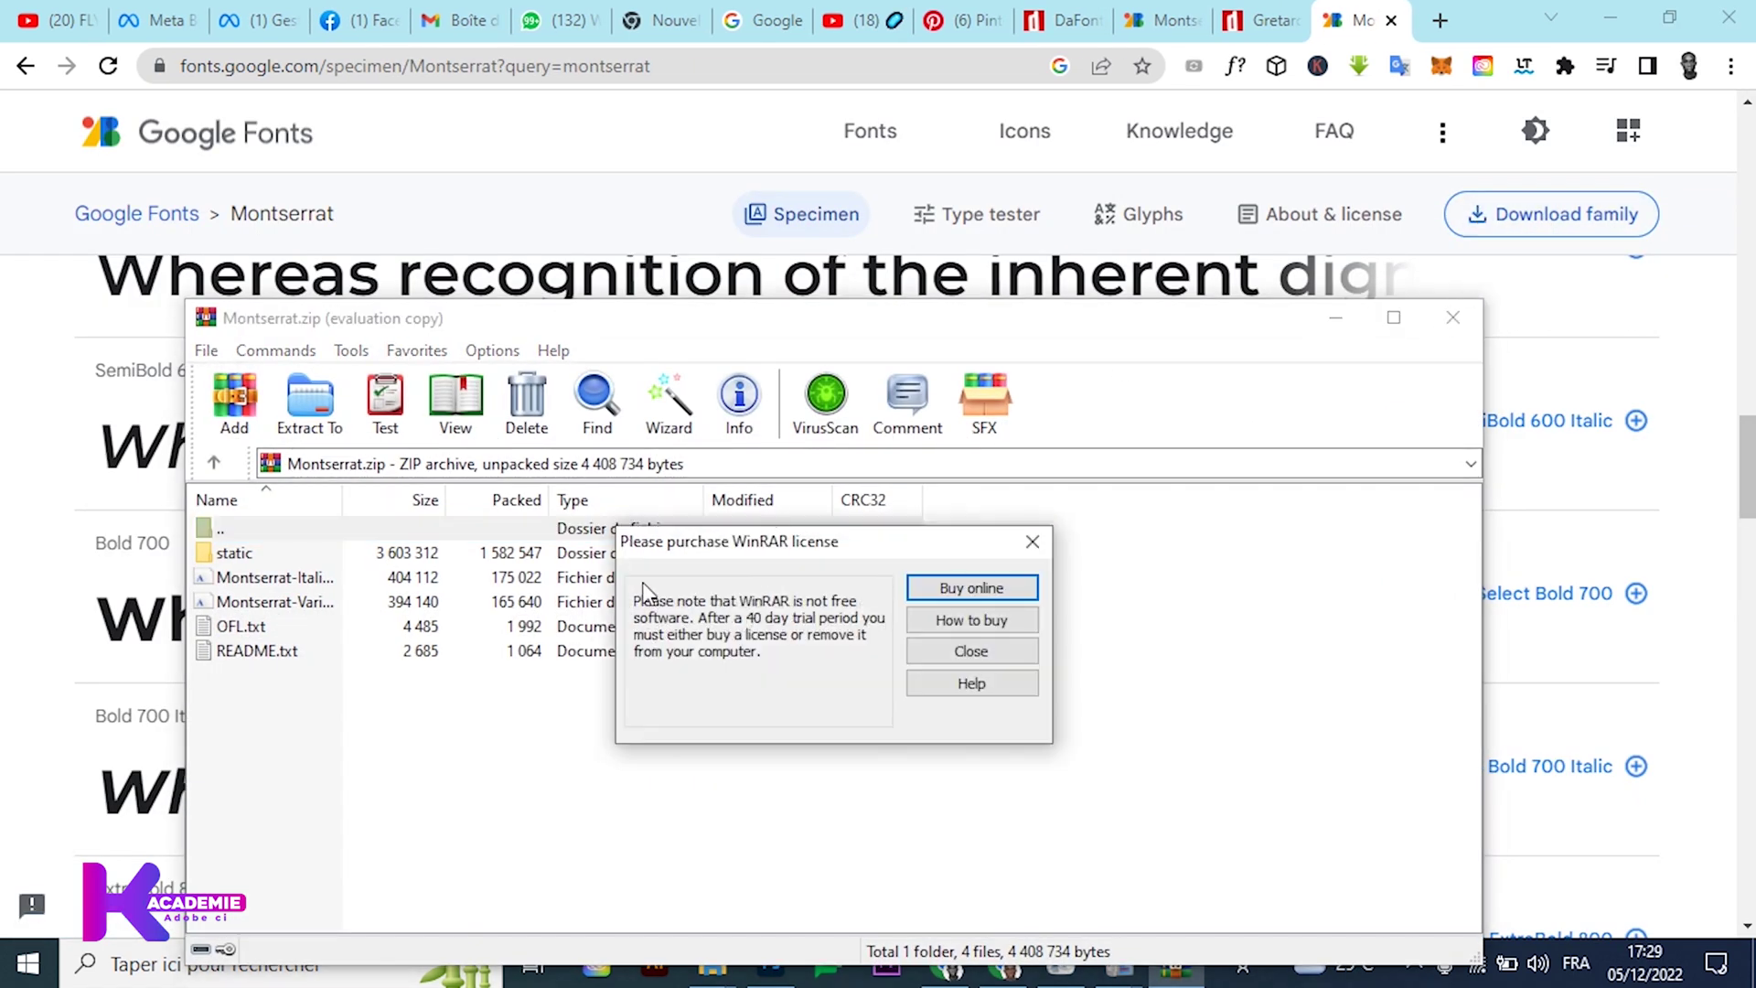
left_click(969, 651)
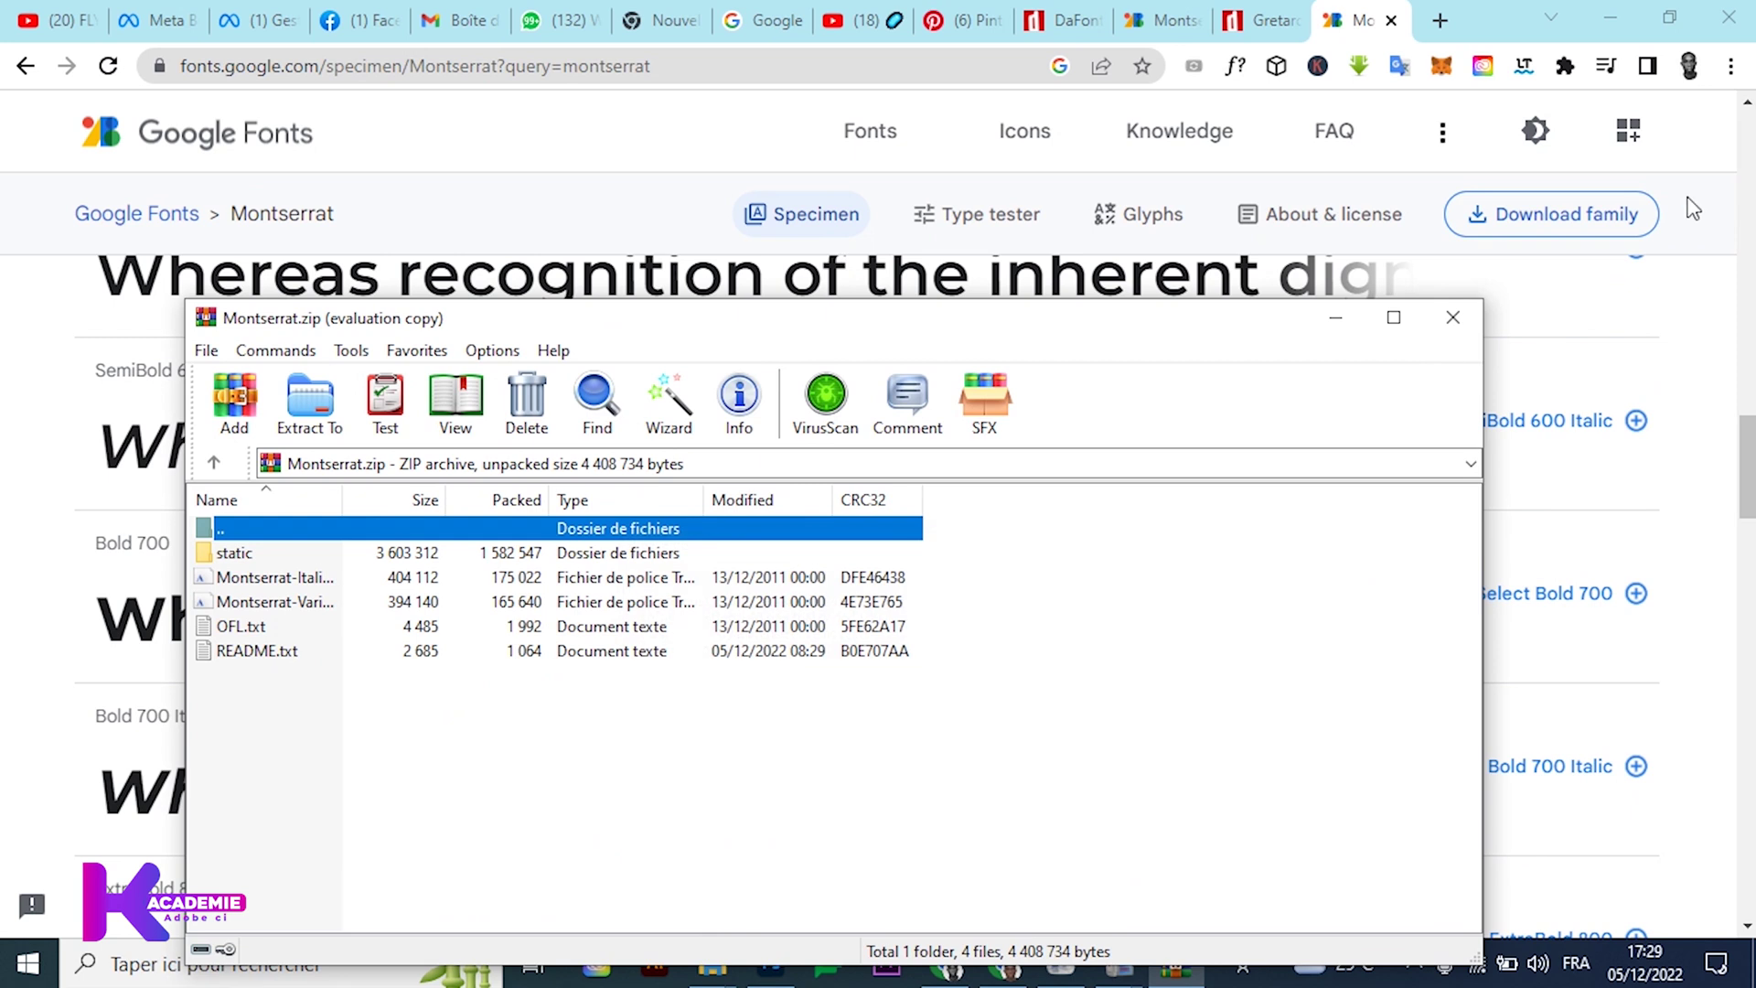
left_click(1452, 318)
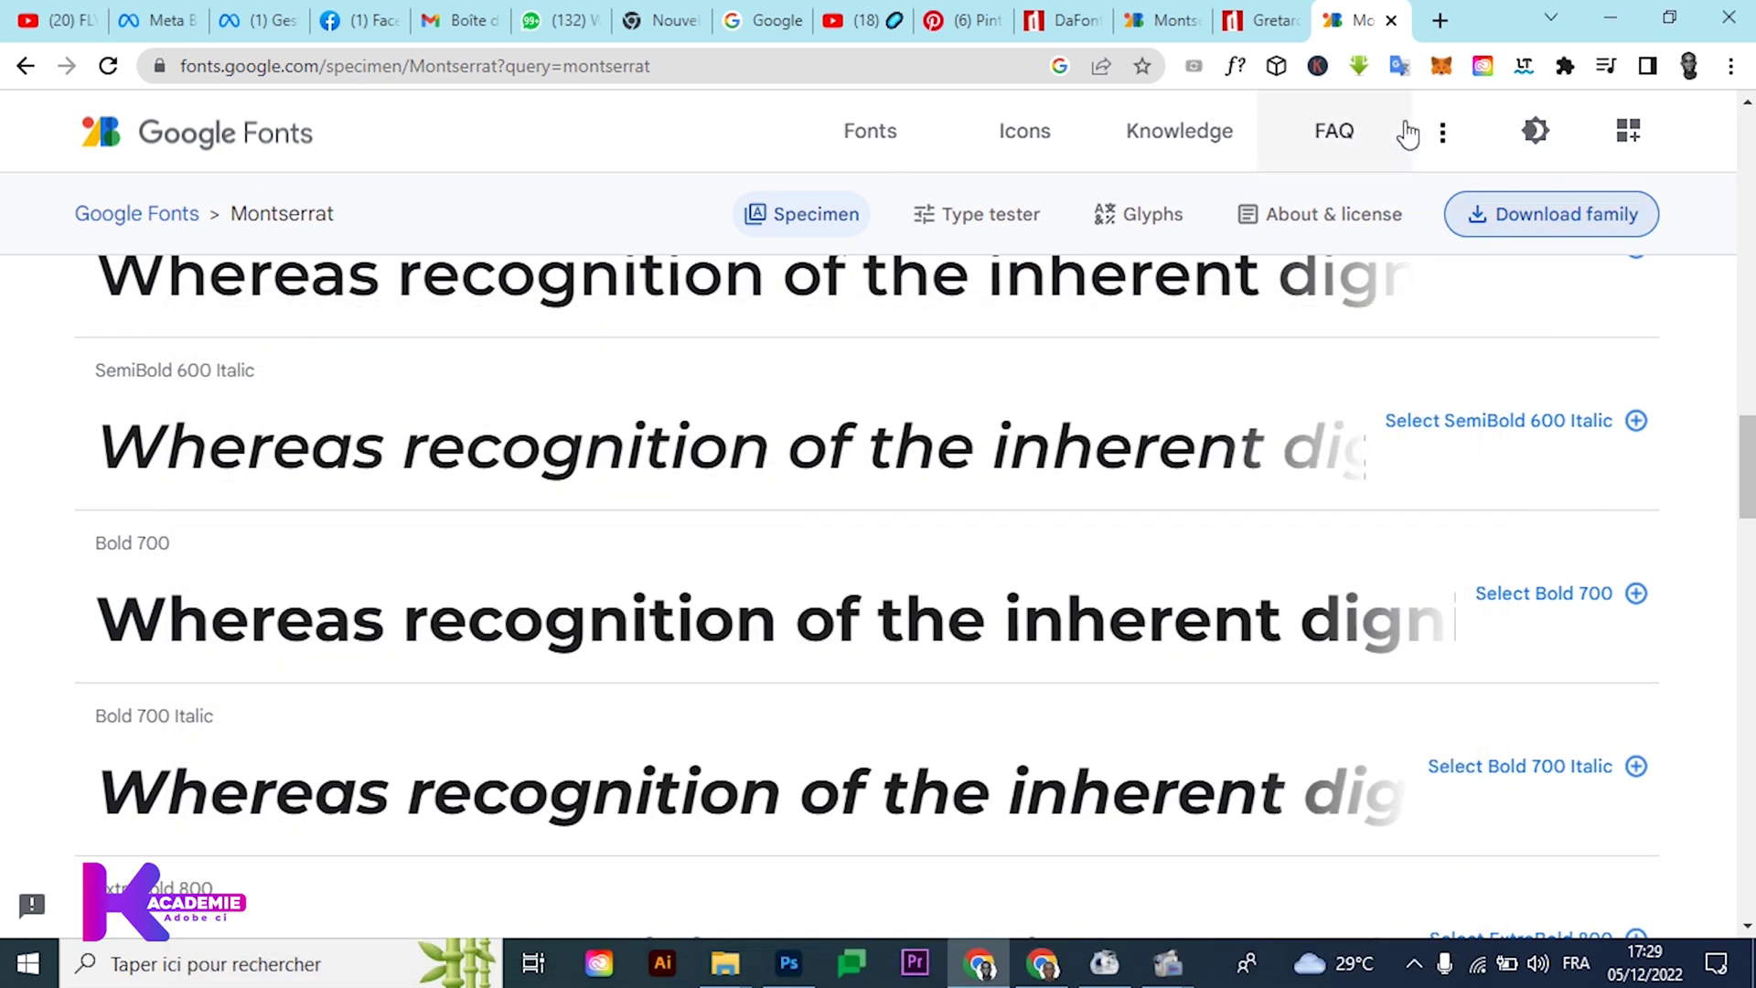
Open a new browser tab and revisit the open Montserrat and Gretaros font pages before returning to it
left_click(1438, 20)
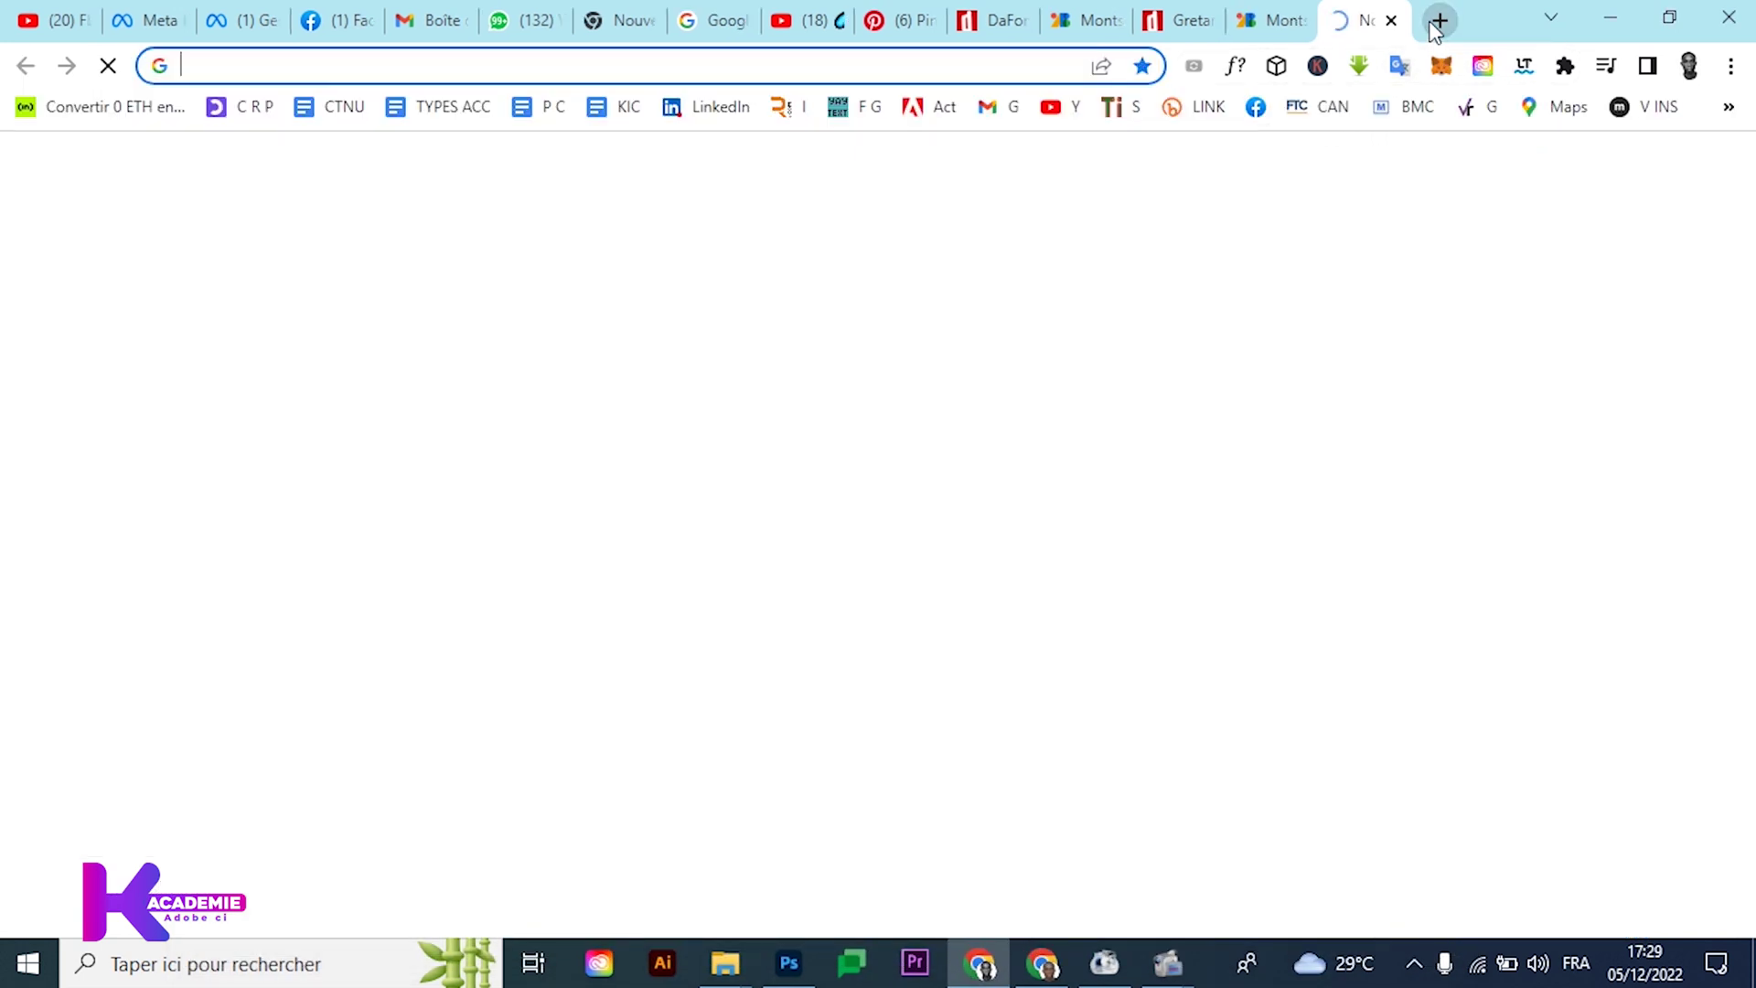
left_click(1271, 20)
scroll(651, 535, "up", 20)
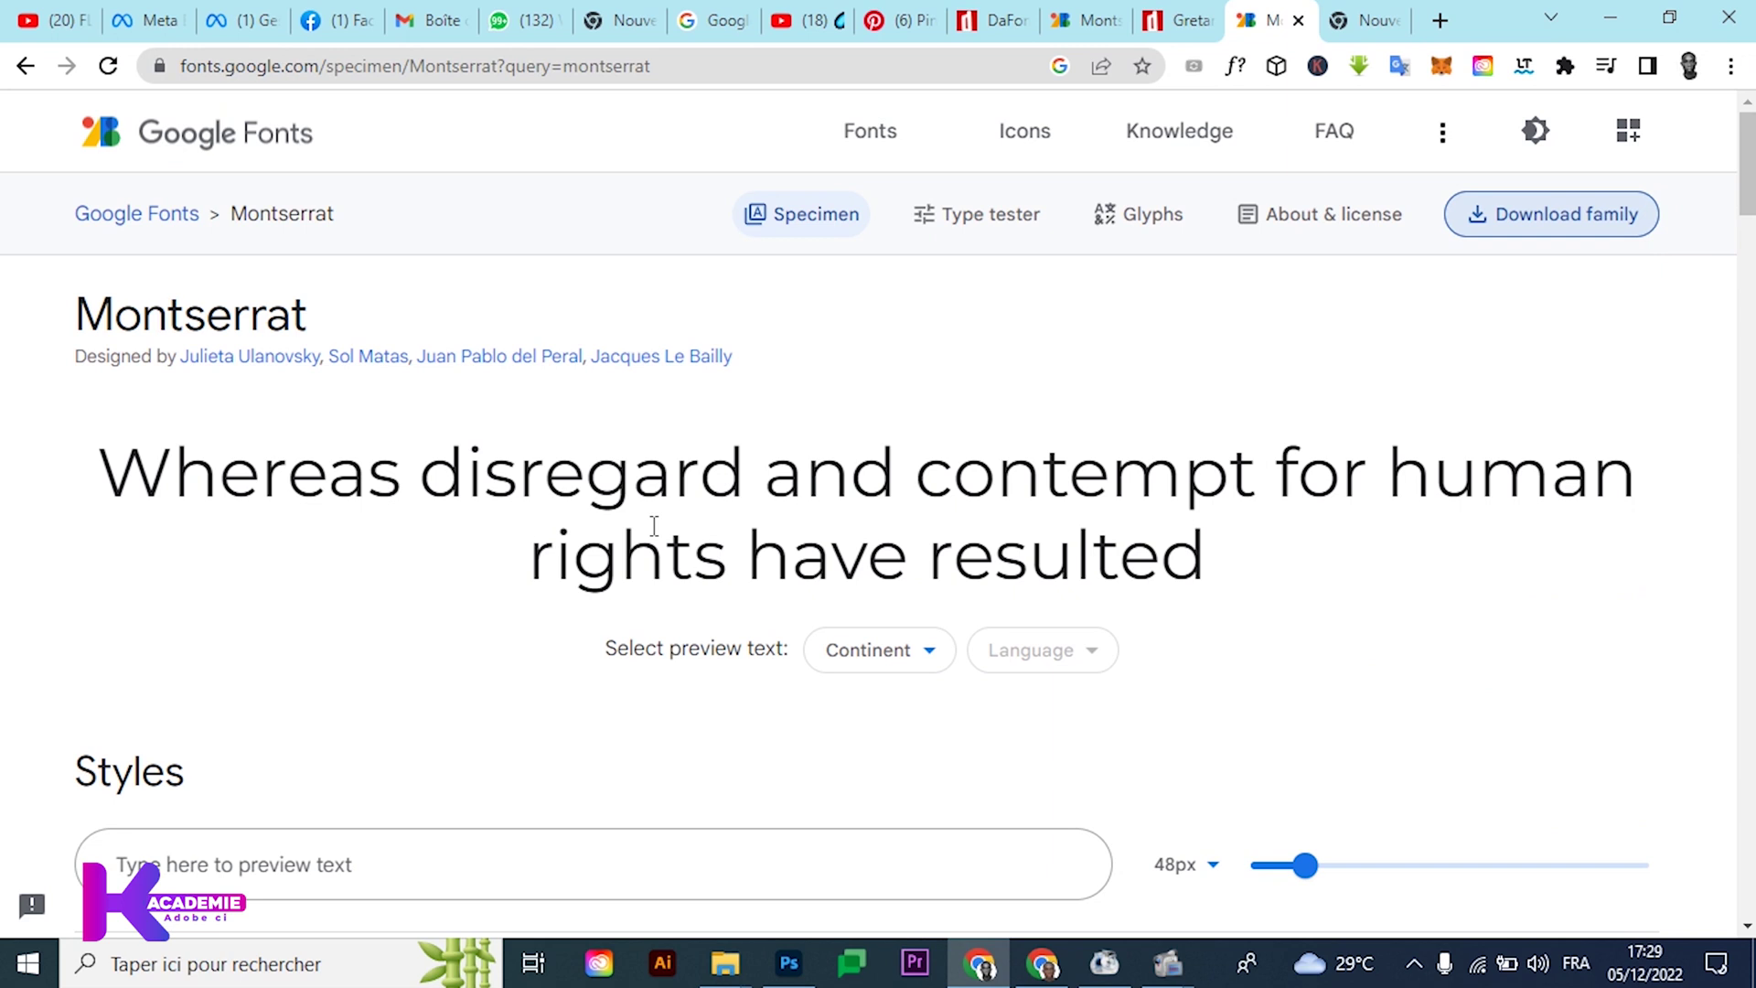
left_click(1177, 20)
left_click(1278, 22)
left_click(1361, 20)
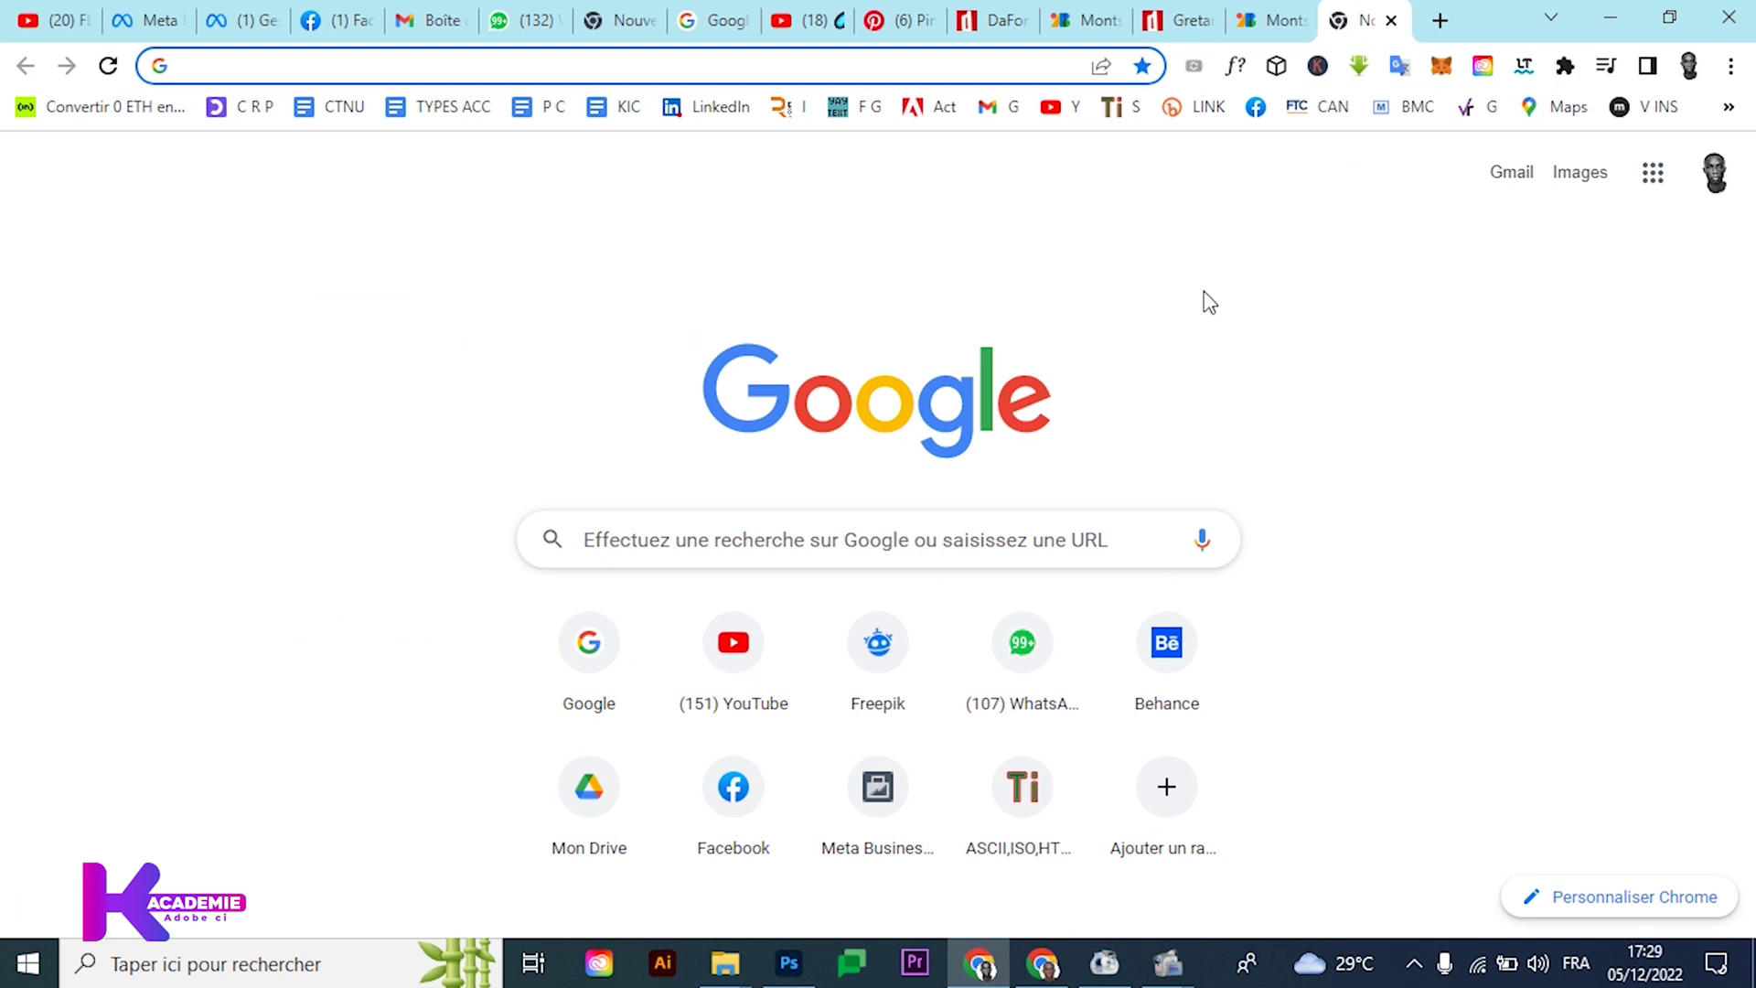
Load Google, enter "gretaros" to view the search suggestions, and clear the query
type("goo")
key("Return")
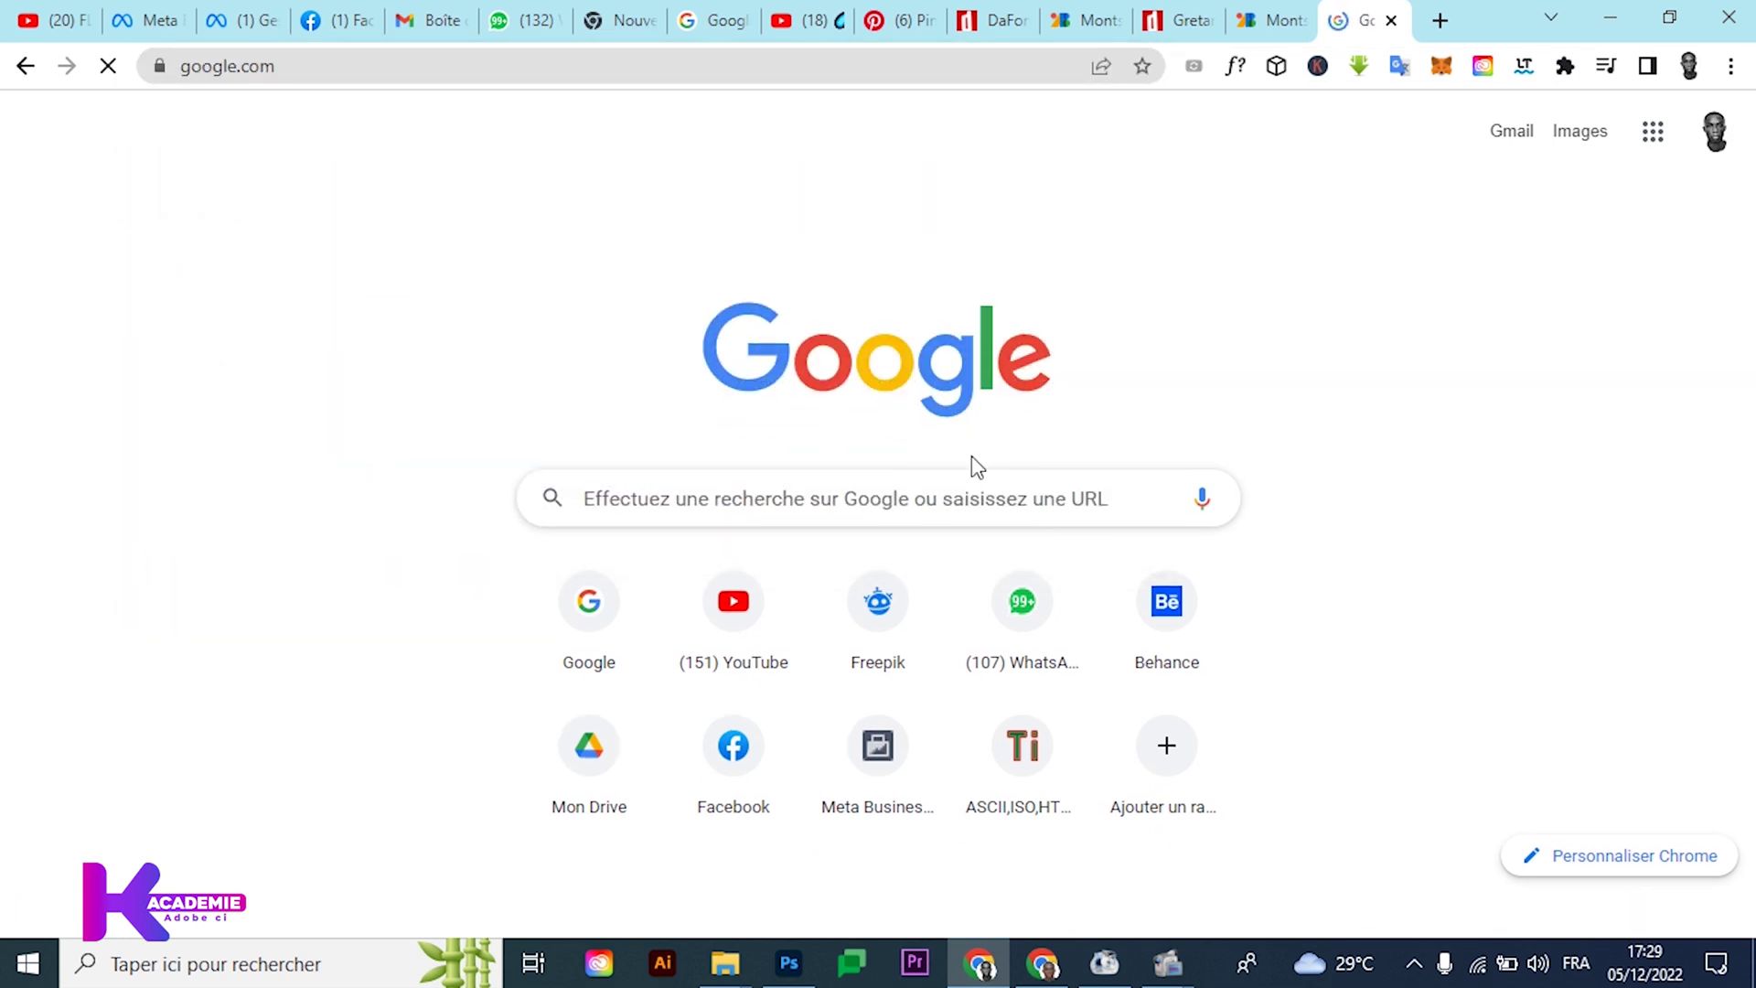
type("gret")
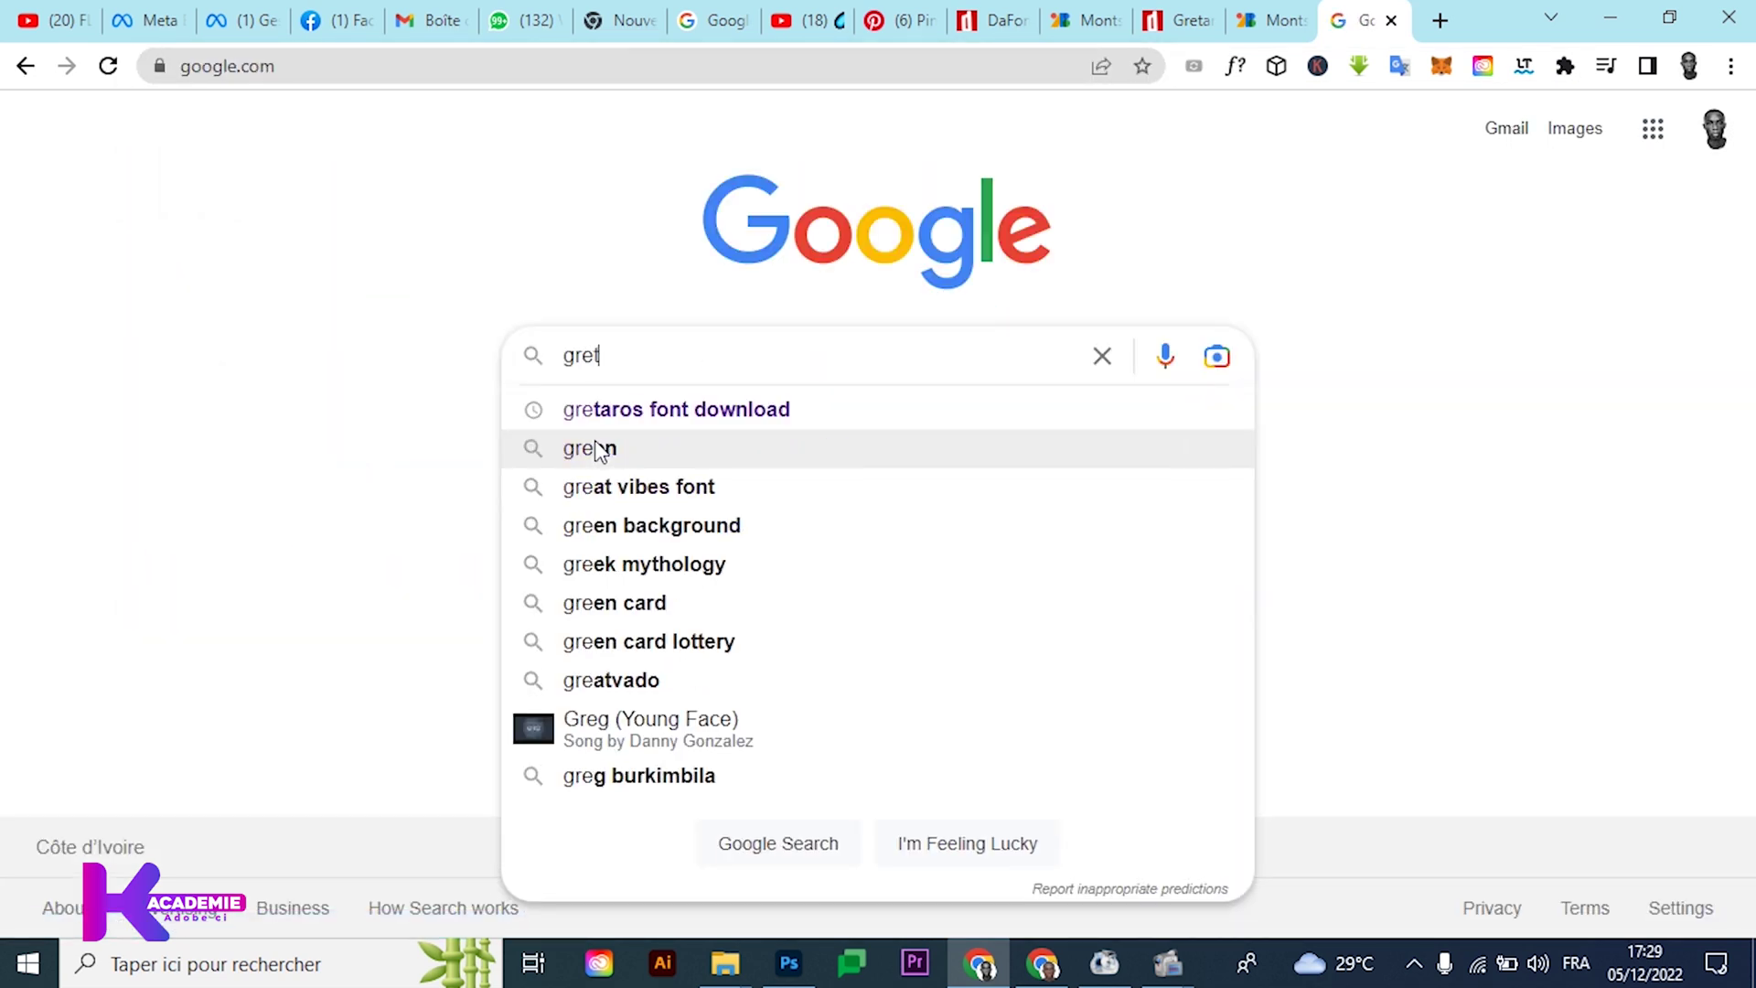
type("aros")
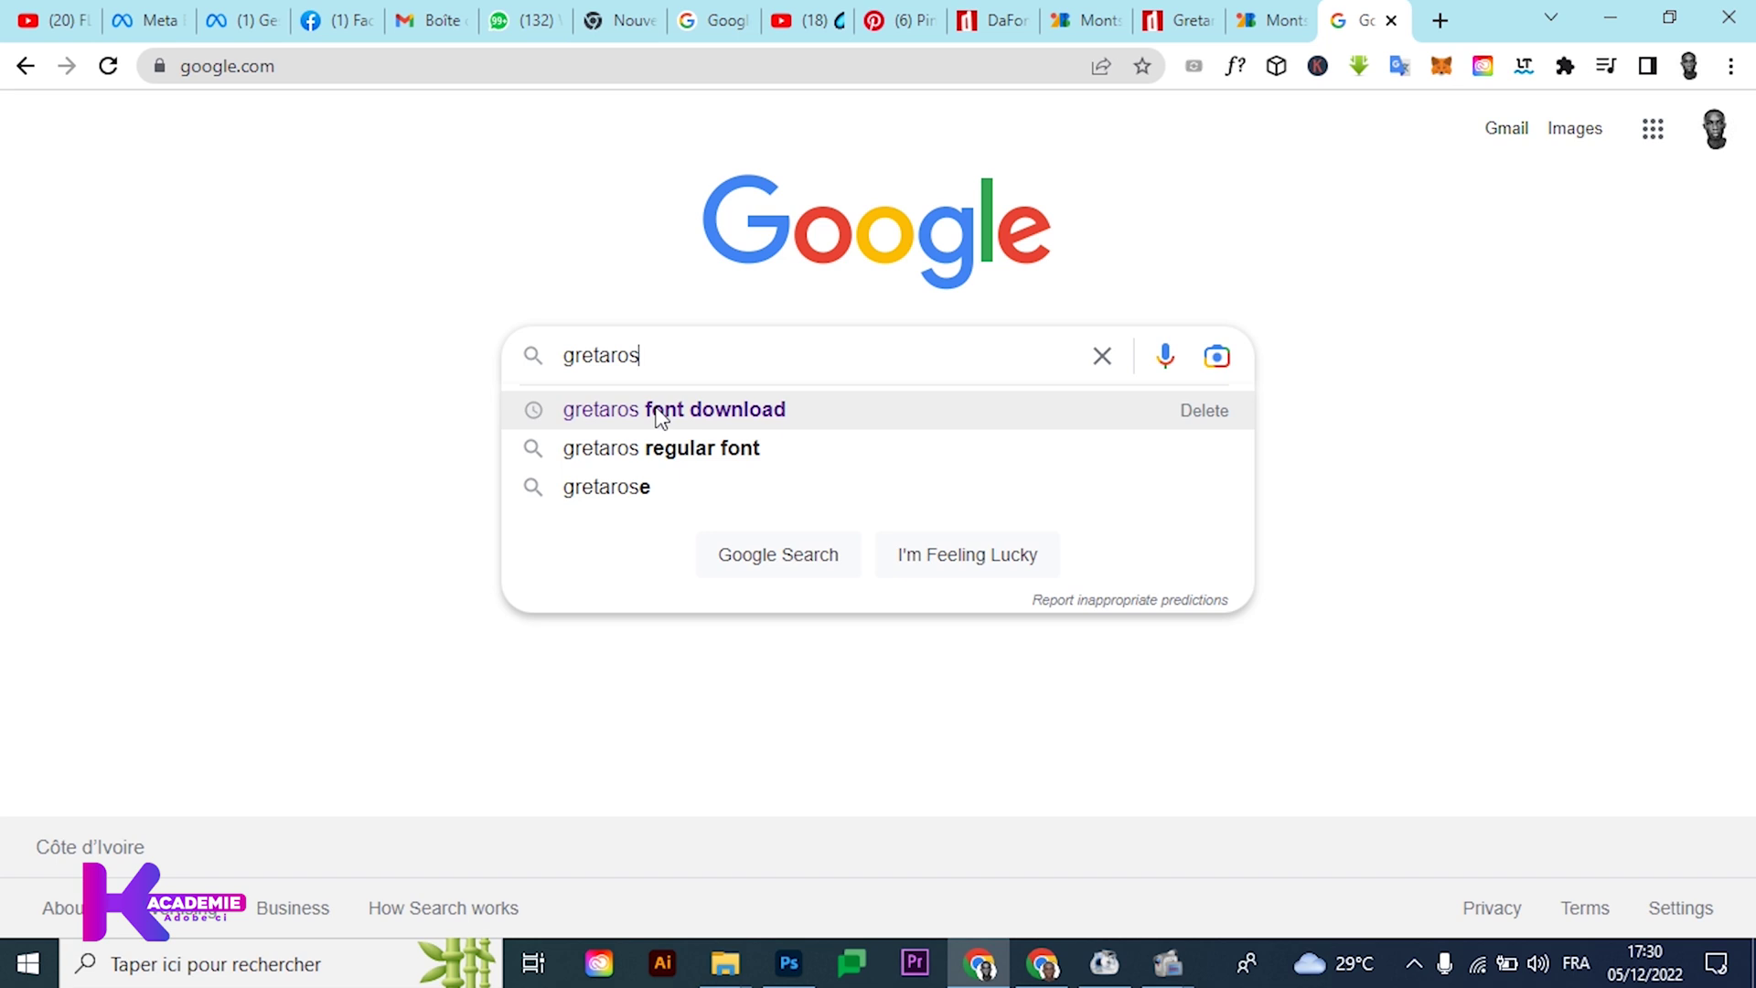
key("ctrl+a")
key("BackSpace")
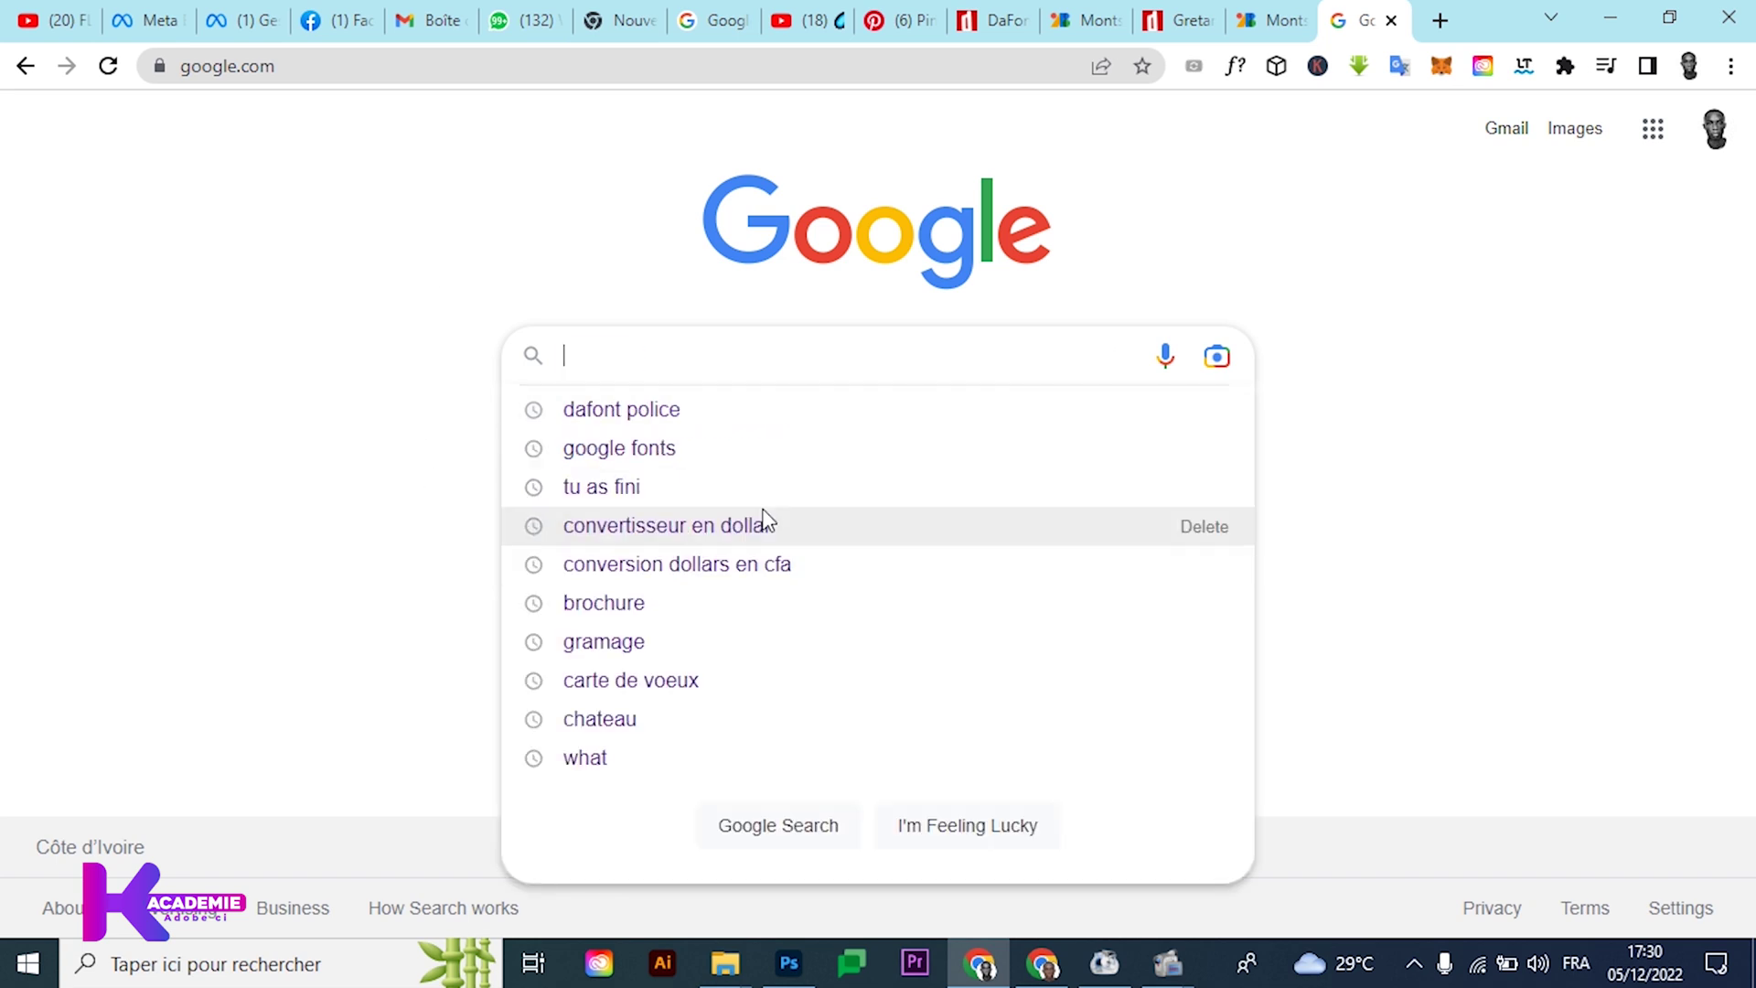
left_click(388, 311)
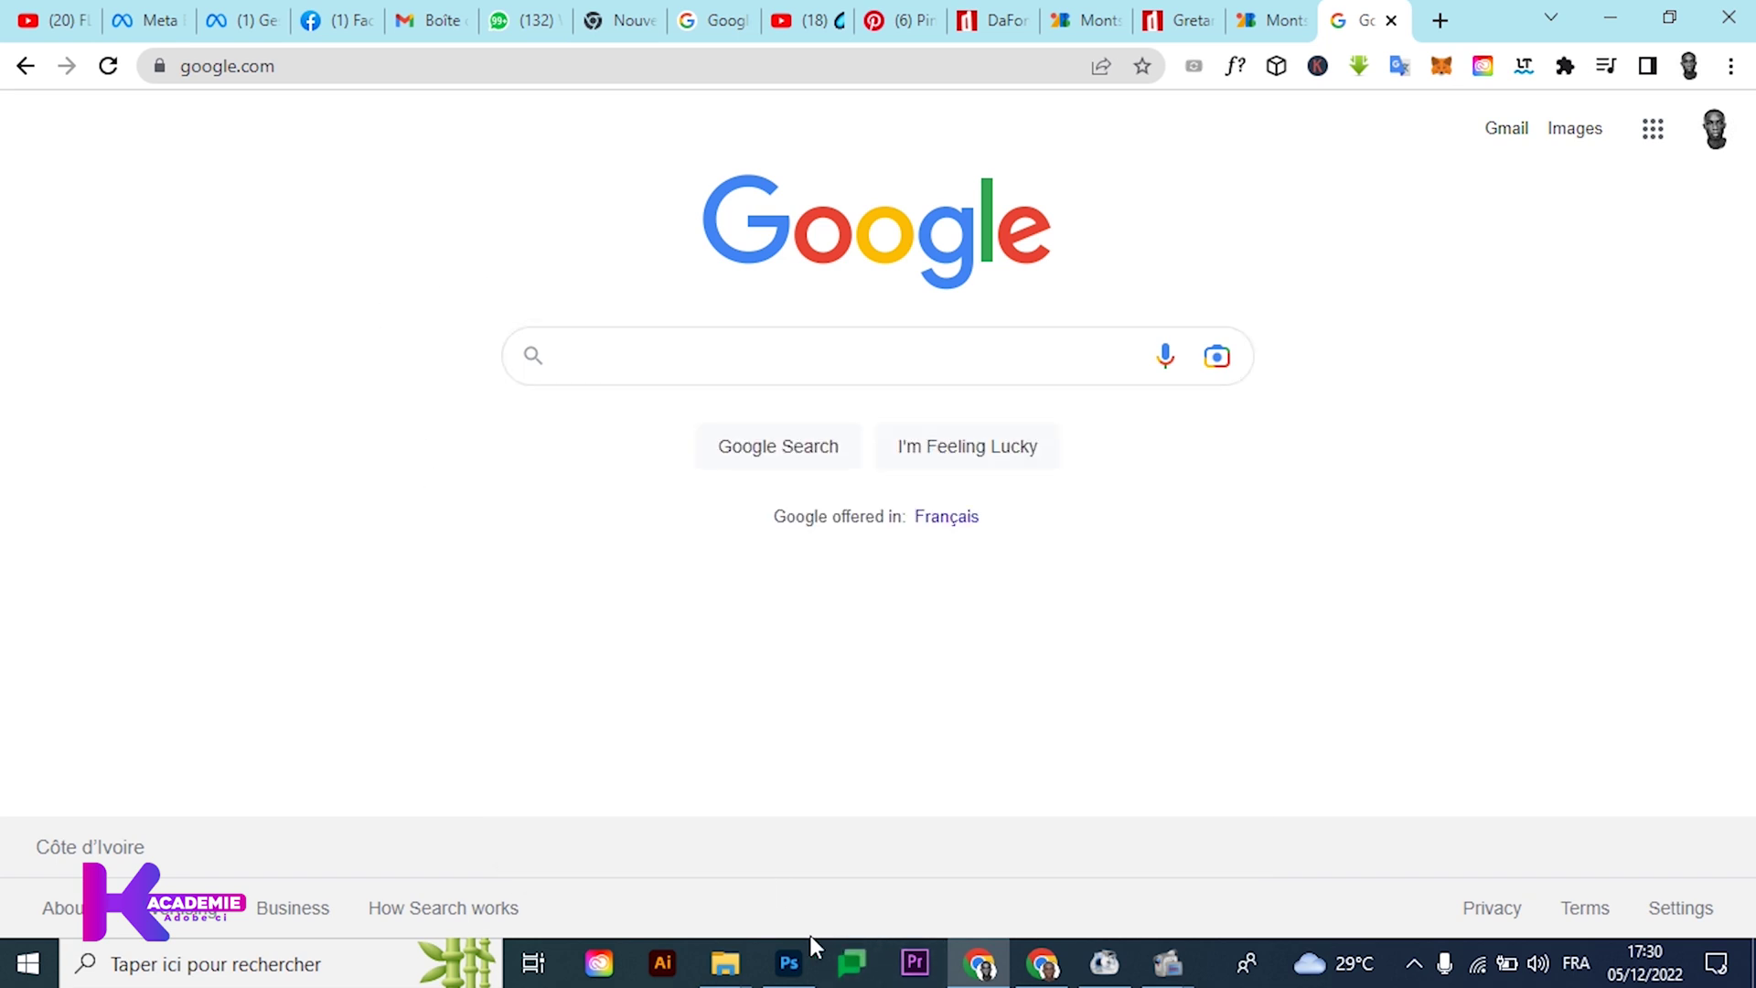
Switch to File Explorer's POLICES folder, select the Montserrat archive and display the files as large icons
mouse_move(726, 963)
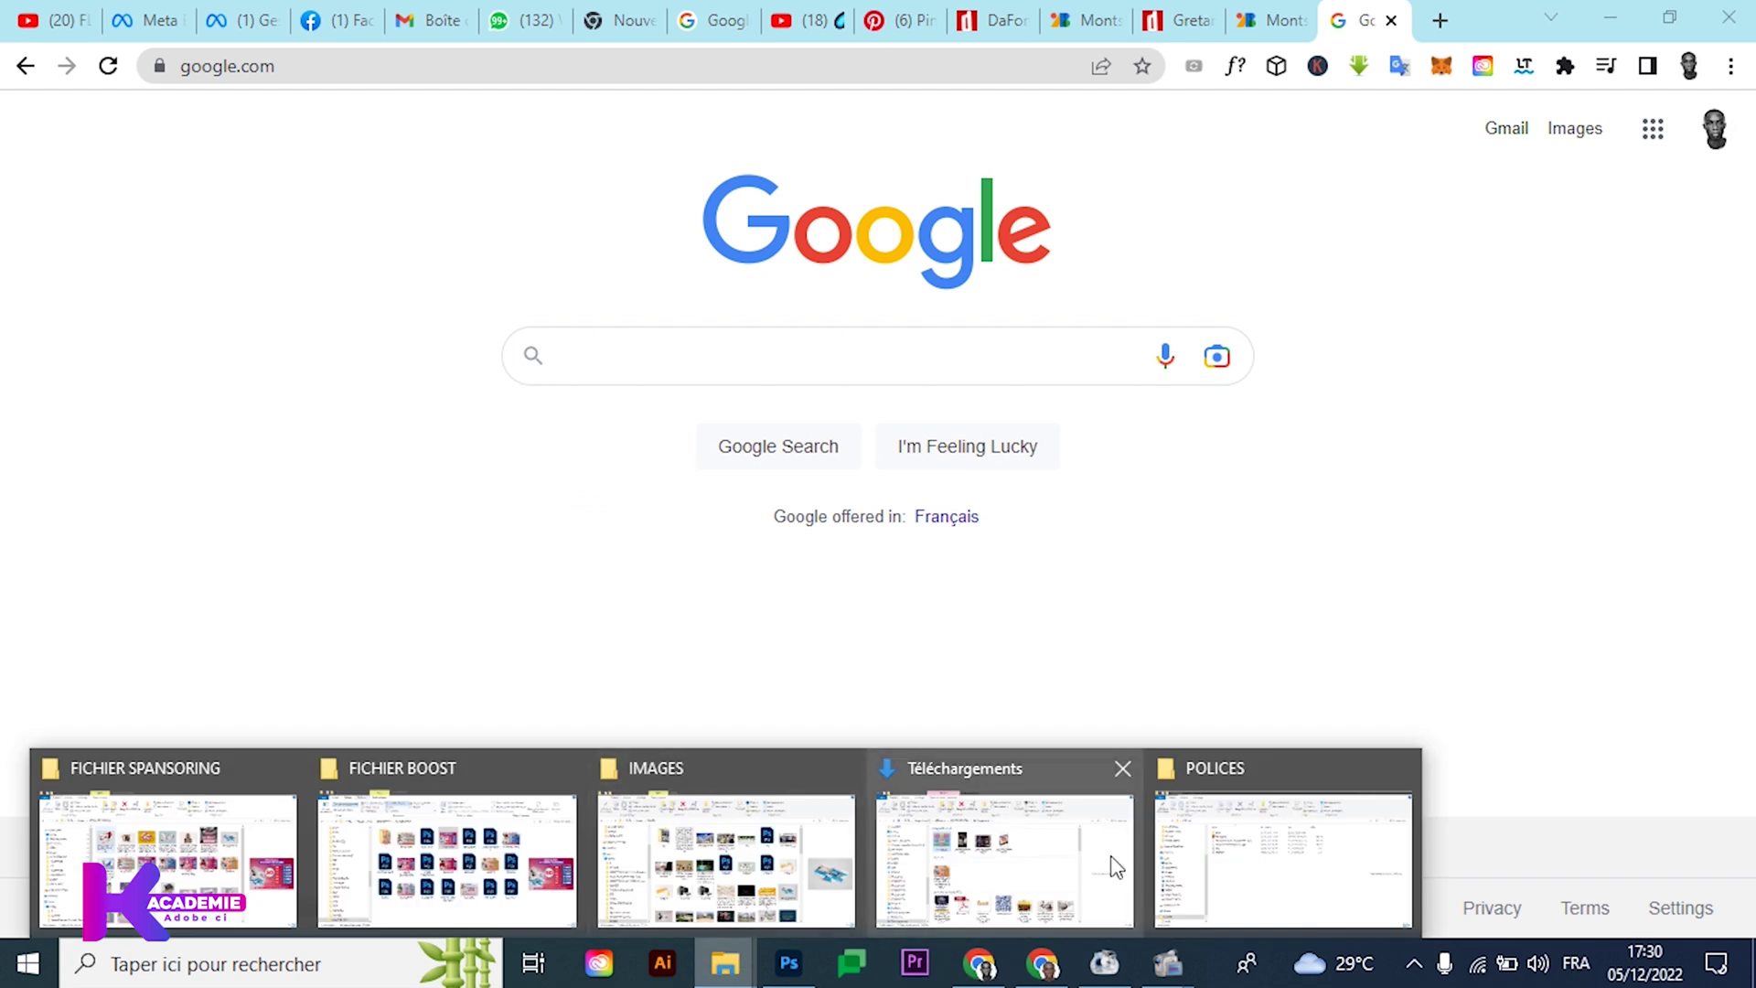
left_click(1294, 855)
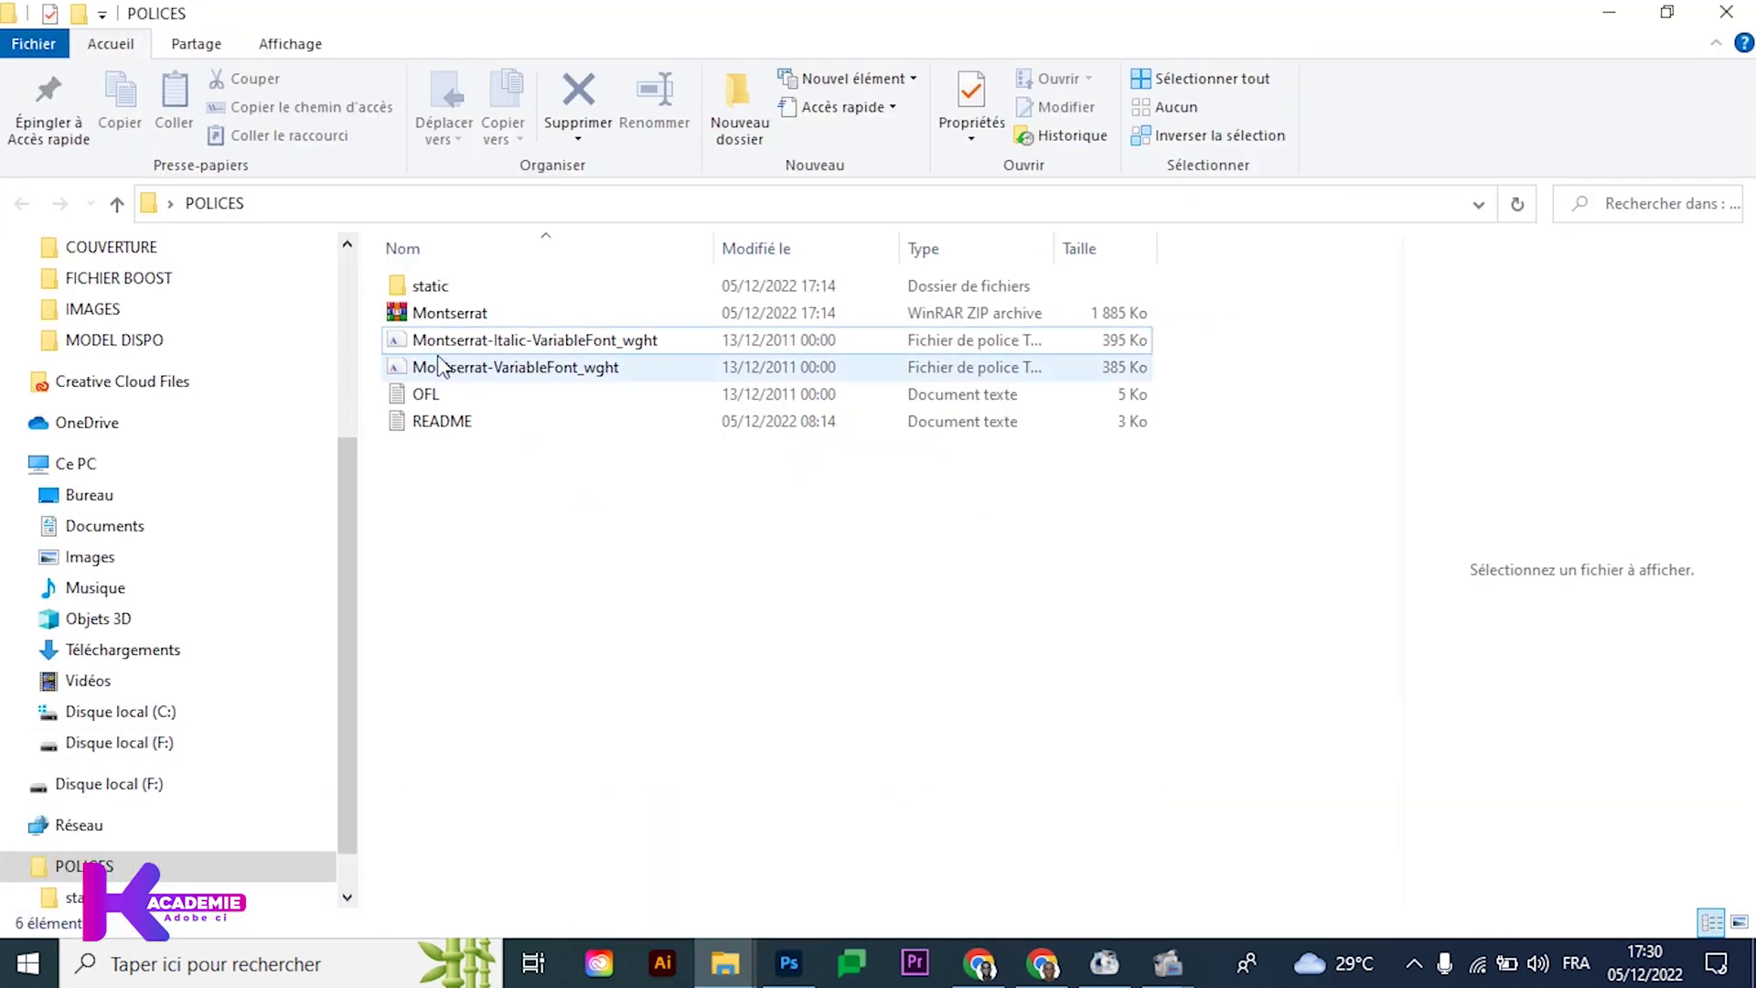
left_click(437, 318)
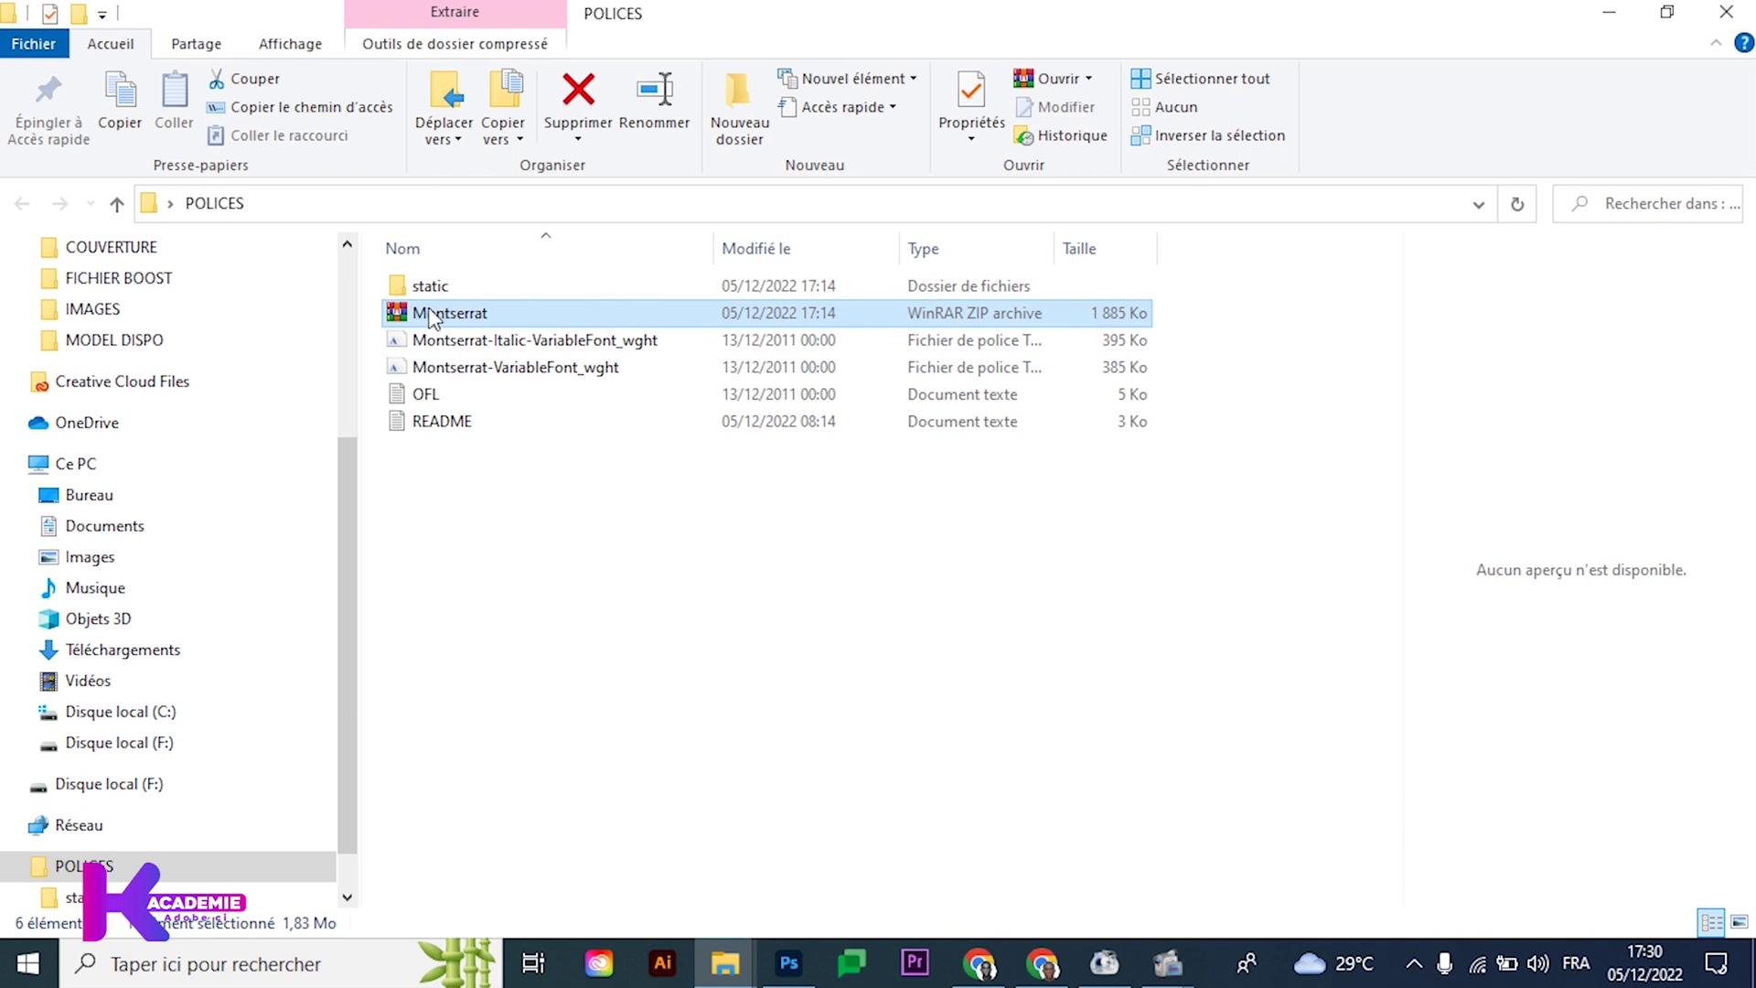
left_click(298, 44)
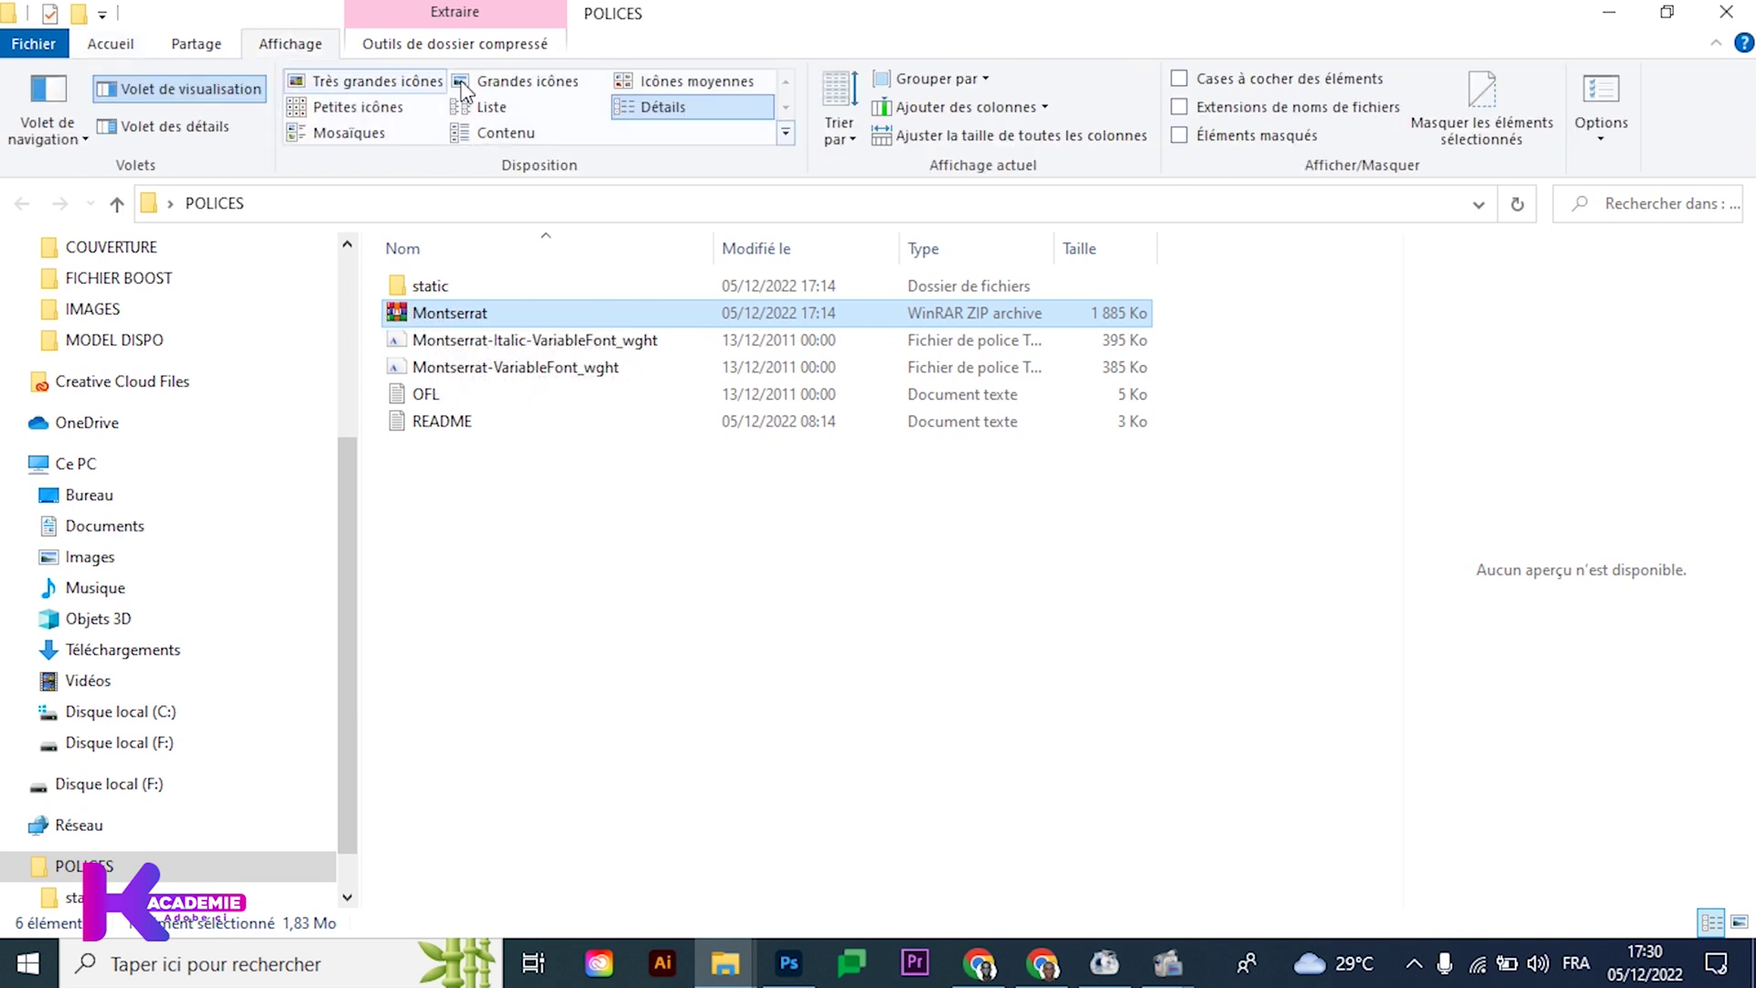
left_click(465, 86)
Extract the Montserrat archive directly into the POLICES folder, replacing all existing files
left_click_drag(568, 491, 586, 285)
left_click_drag(579, 491, 600, 253)
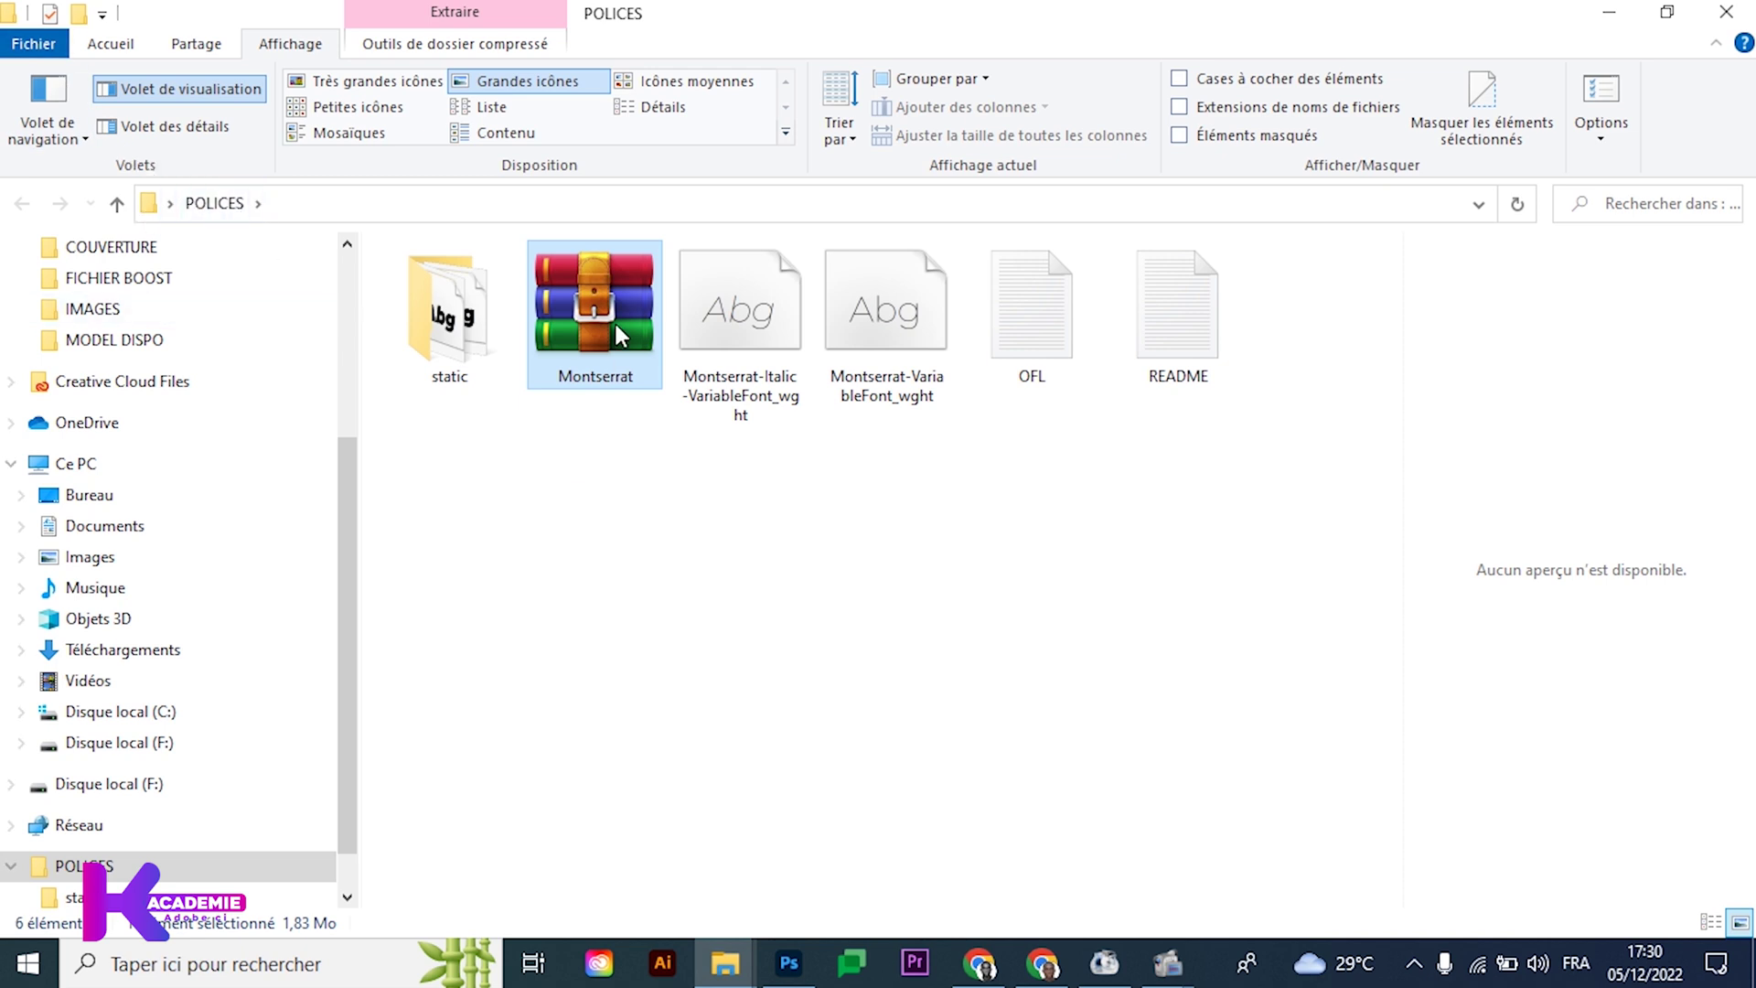
left_click_drag(577, 510, 585, 280)
right_click(586, 302)
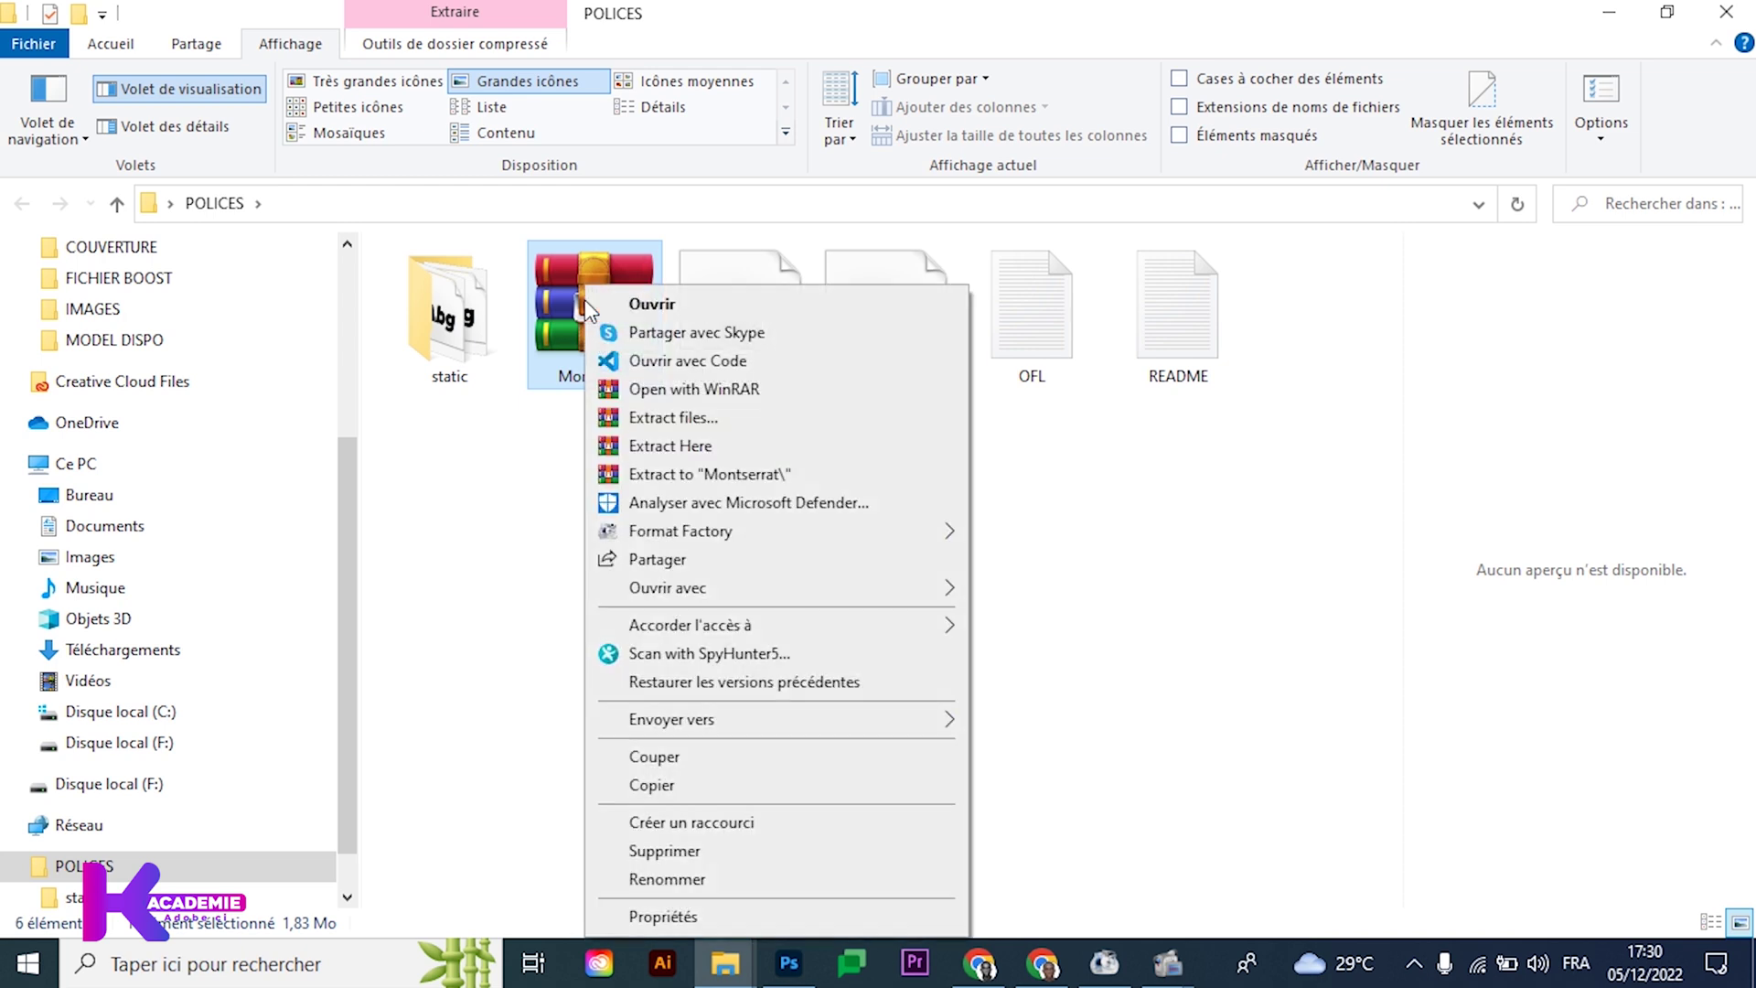
left_click(675, 448)
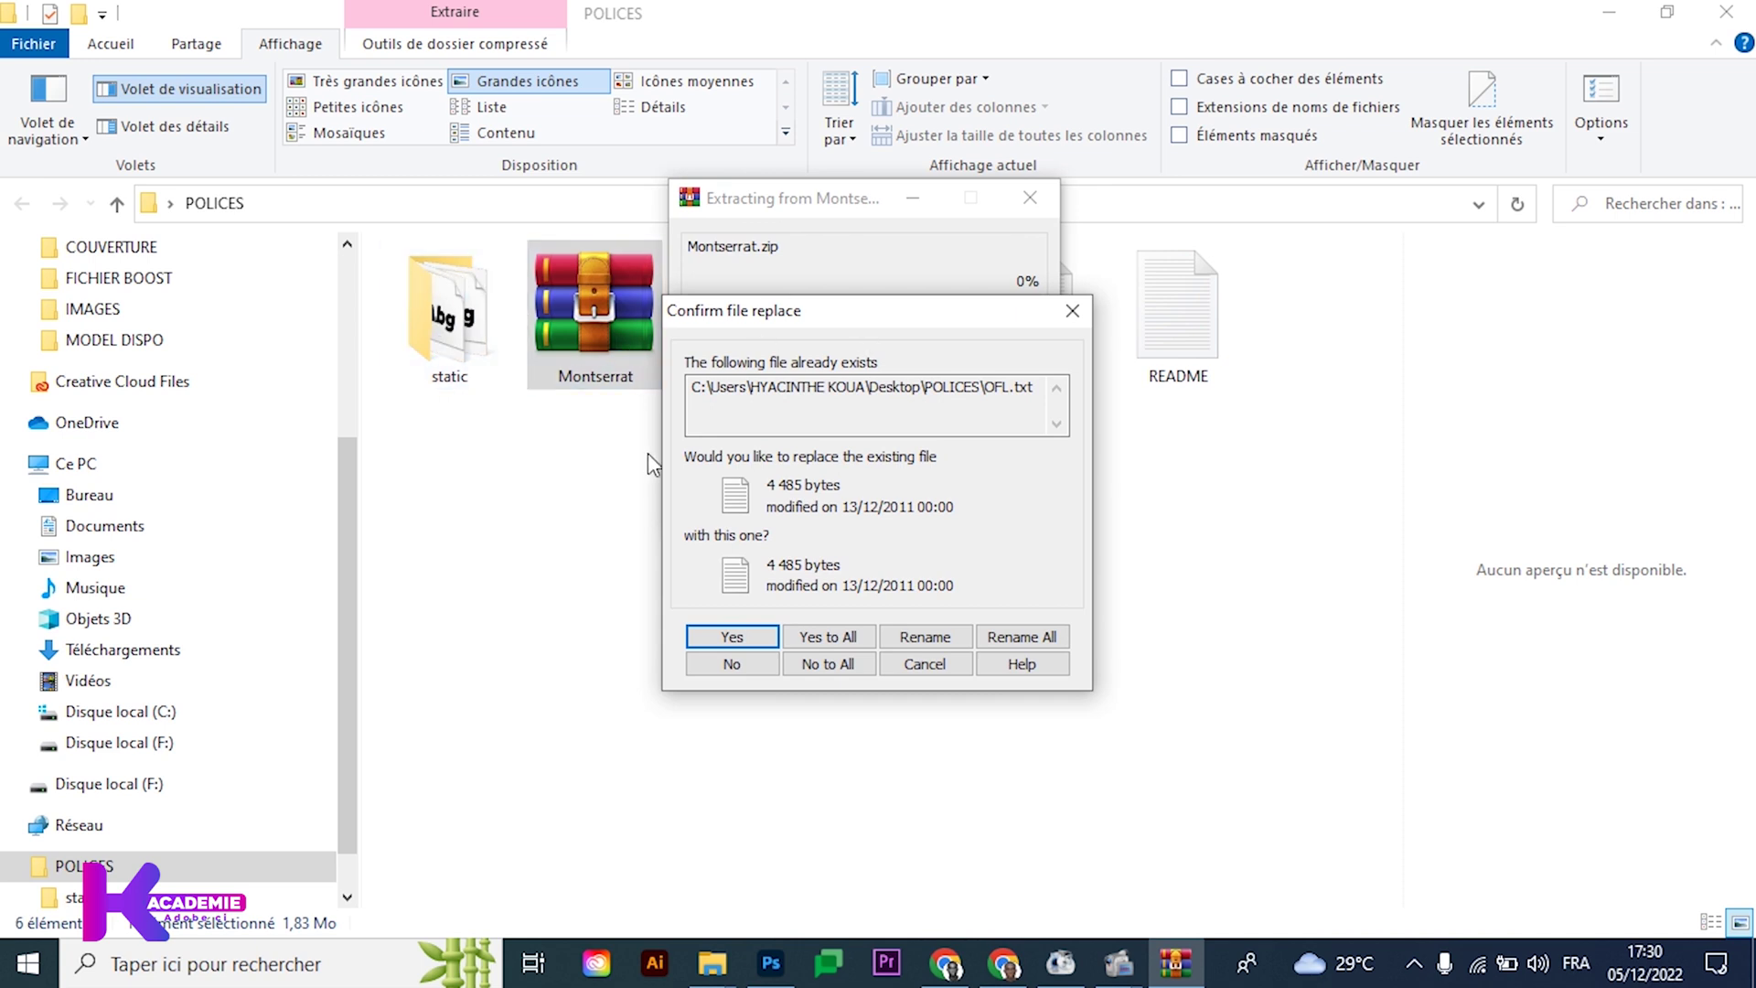
left_click(808, 634)
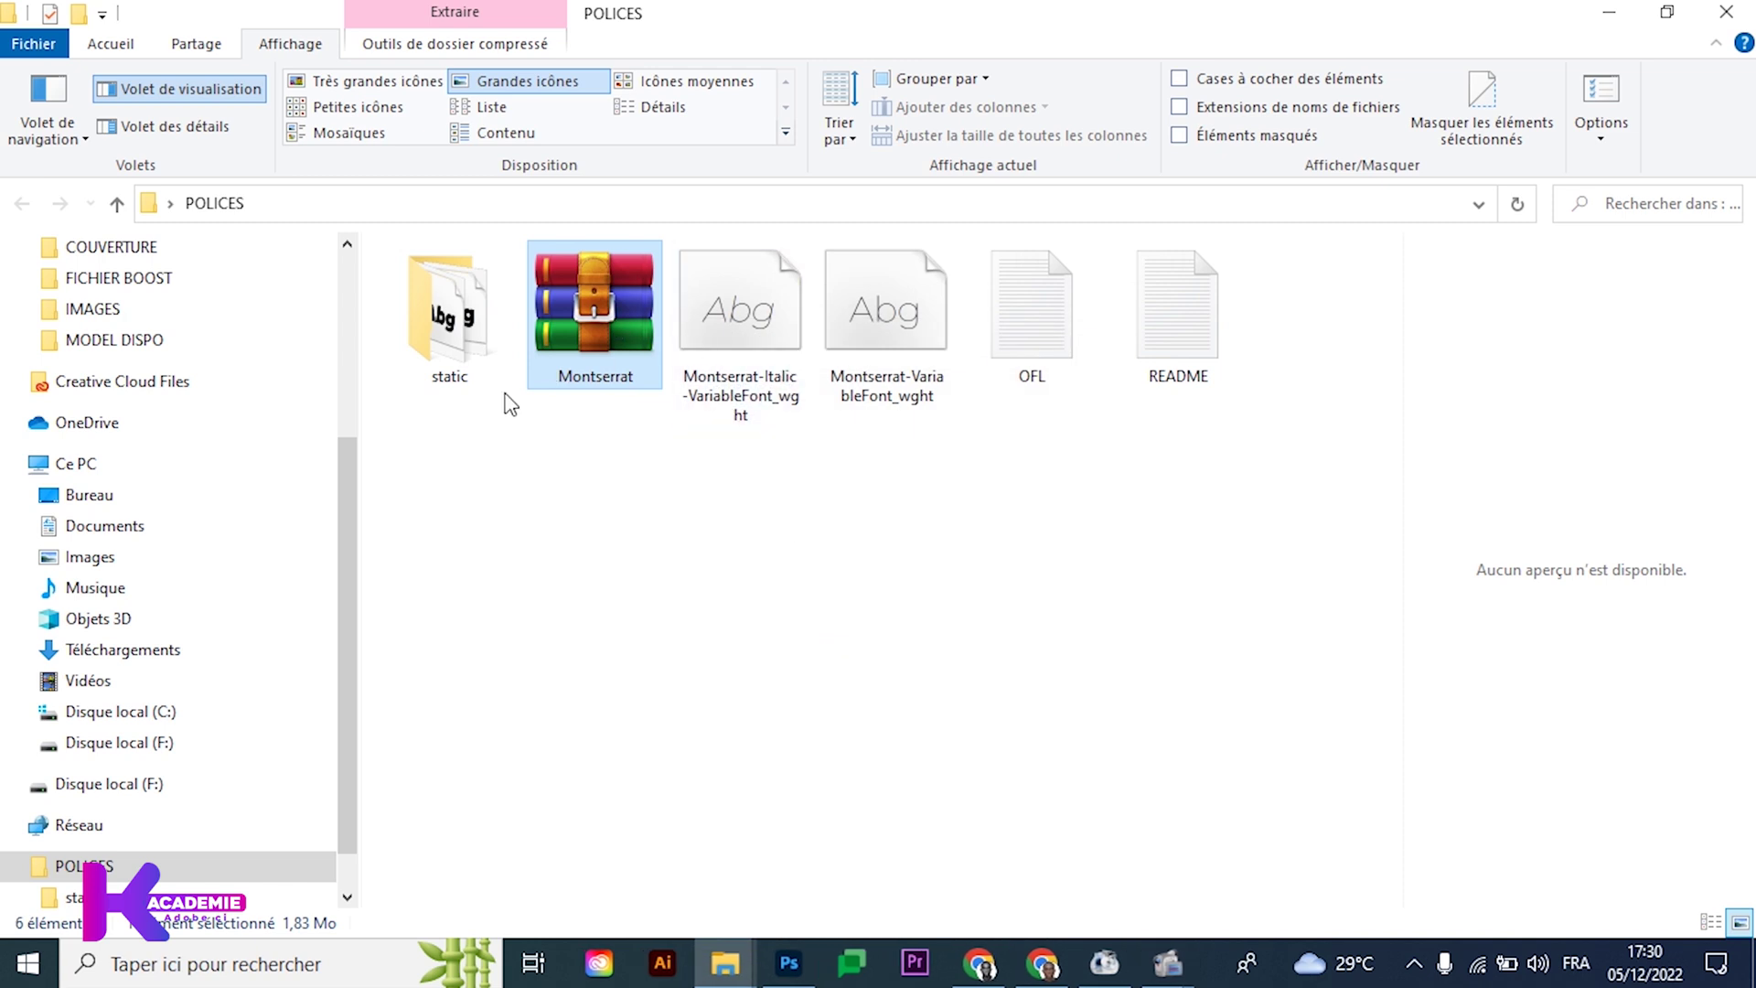
Examine the extracted contents of the POLICES folder and select the two Montserrat variable font files
left_click(449, 316)
left_click_drag(694, 488, 1216, 284)
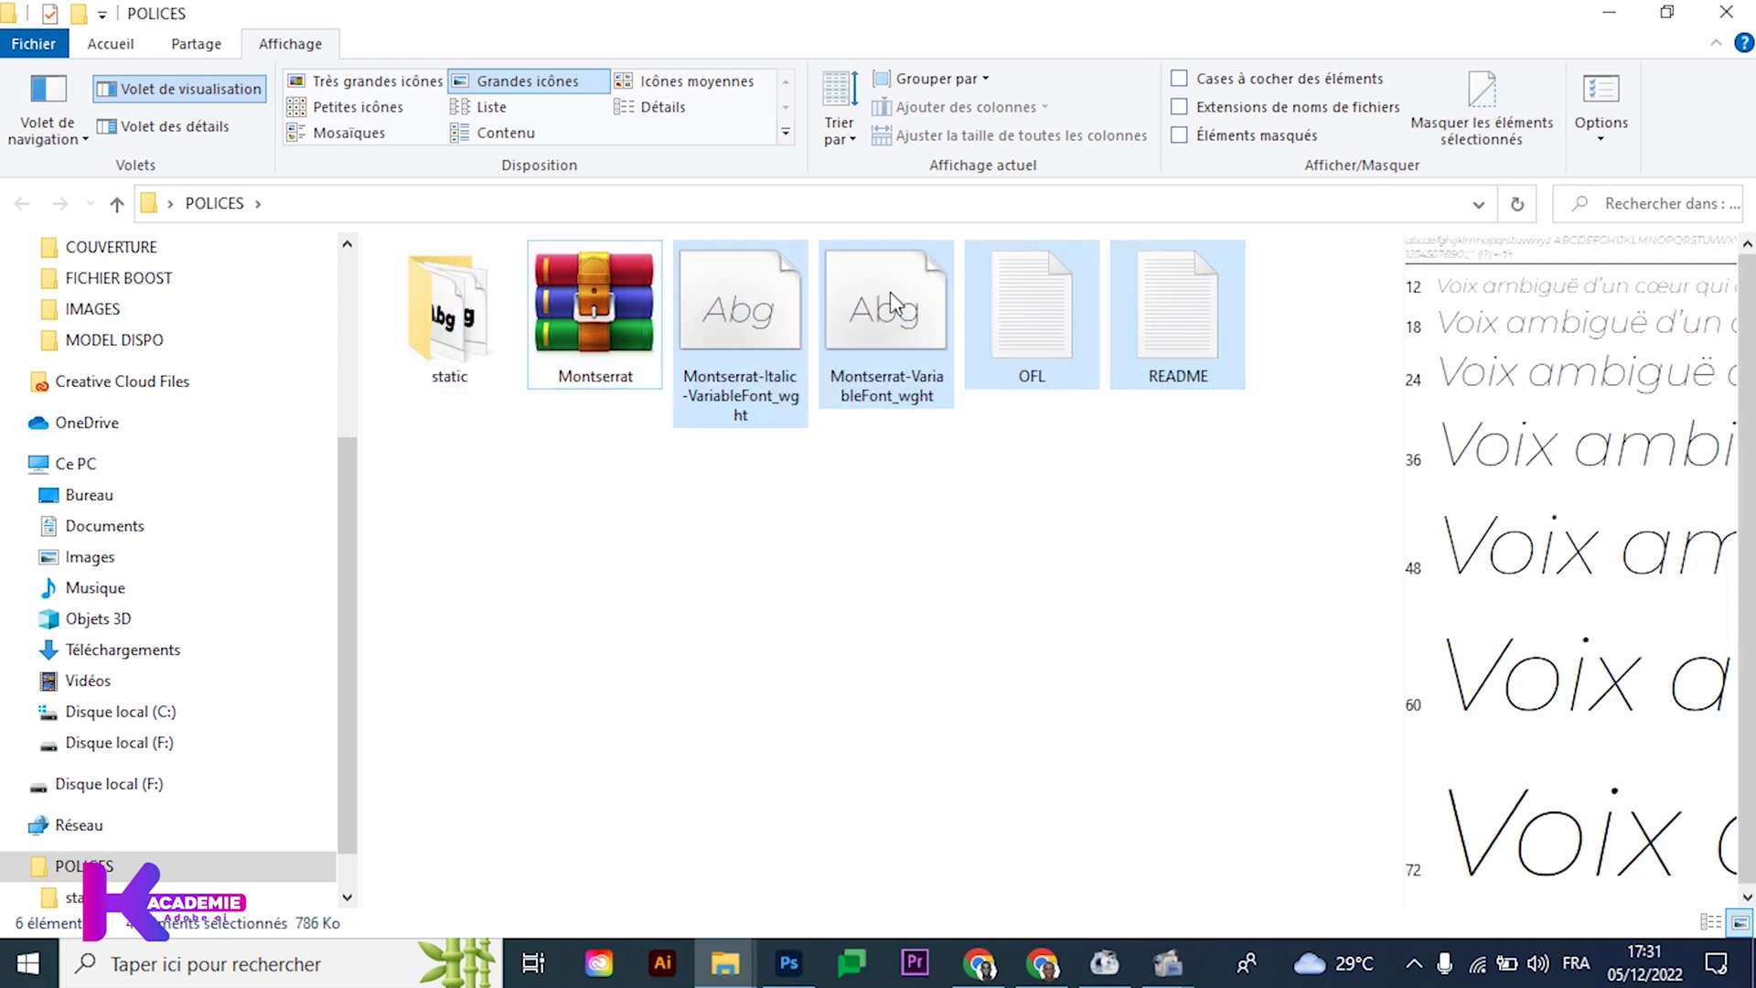
left_click(616, 299)
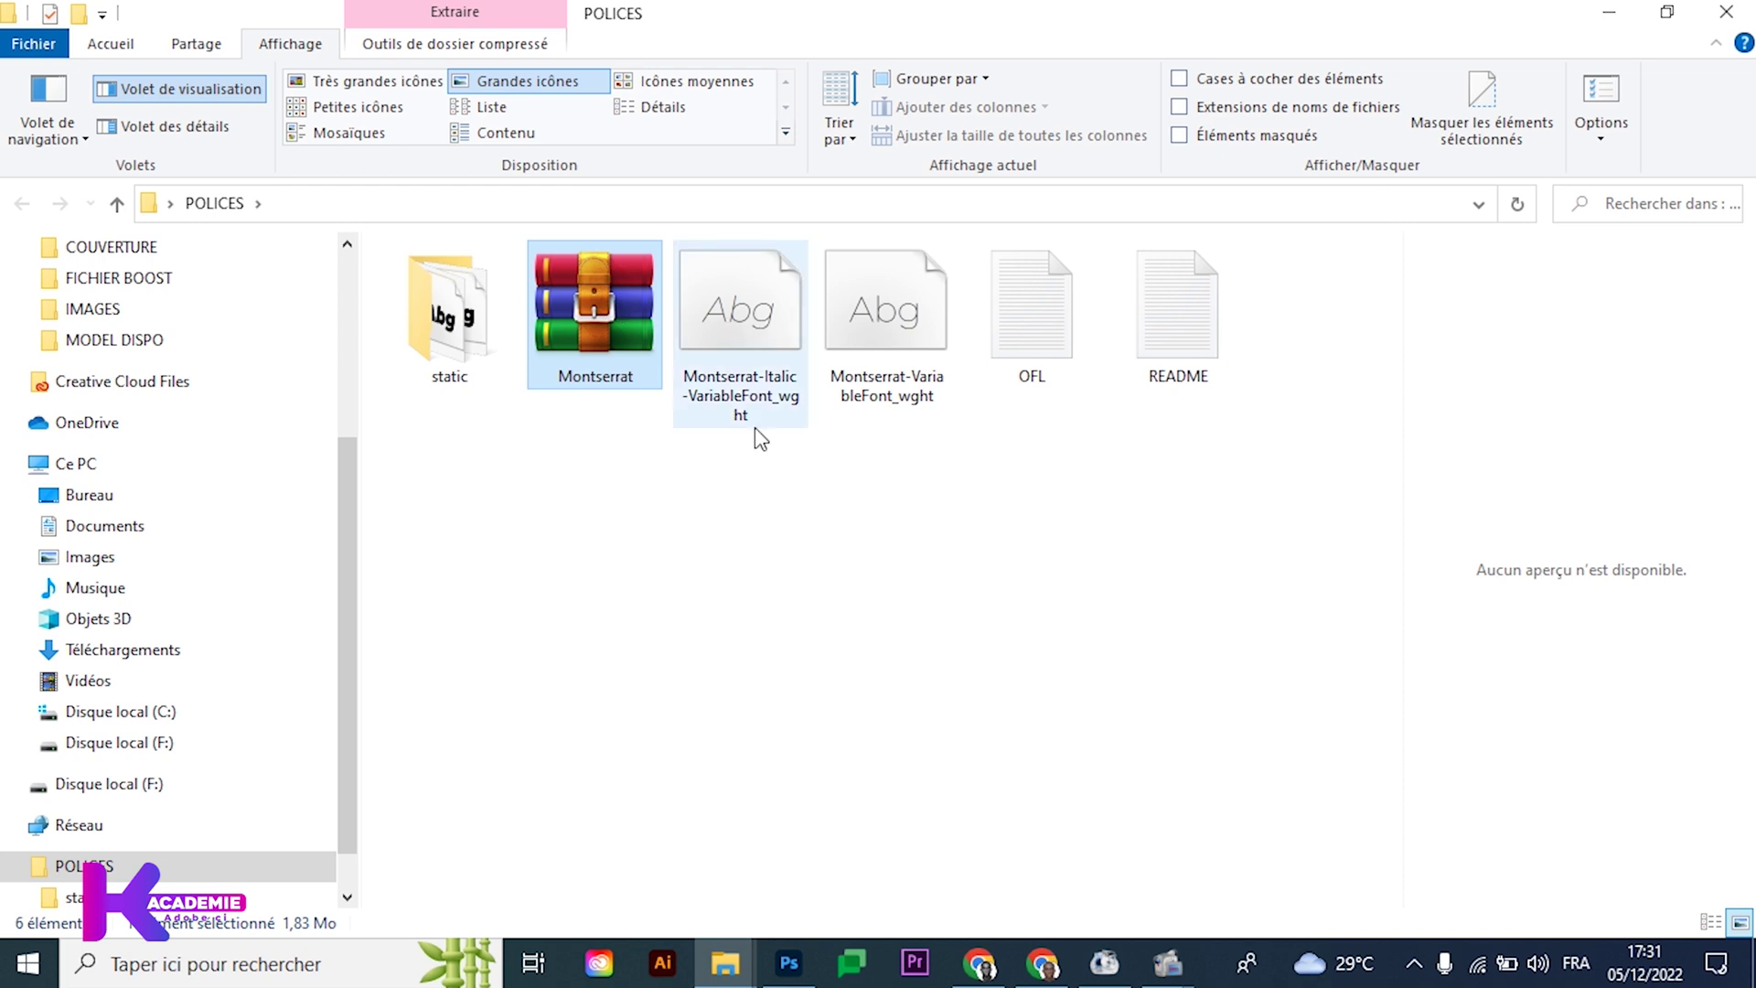
left_click_drag(676, 553, 944, 327)
left_click_drag(713, 561, 951, 305)
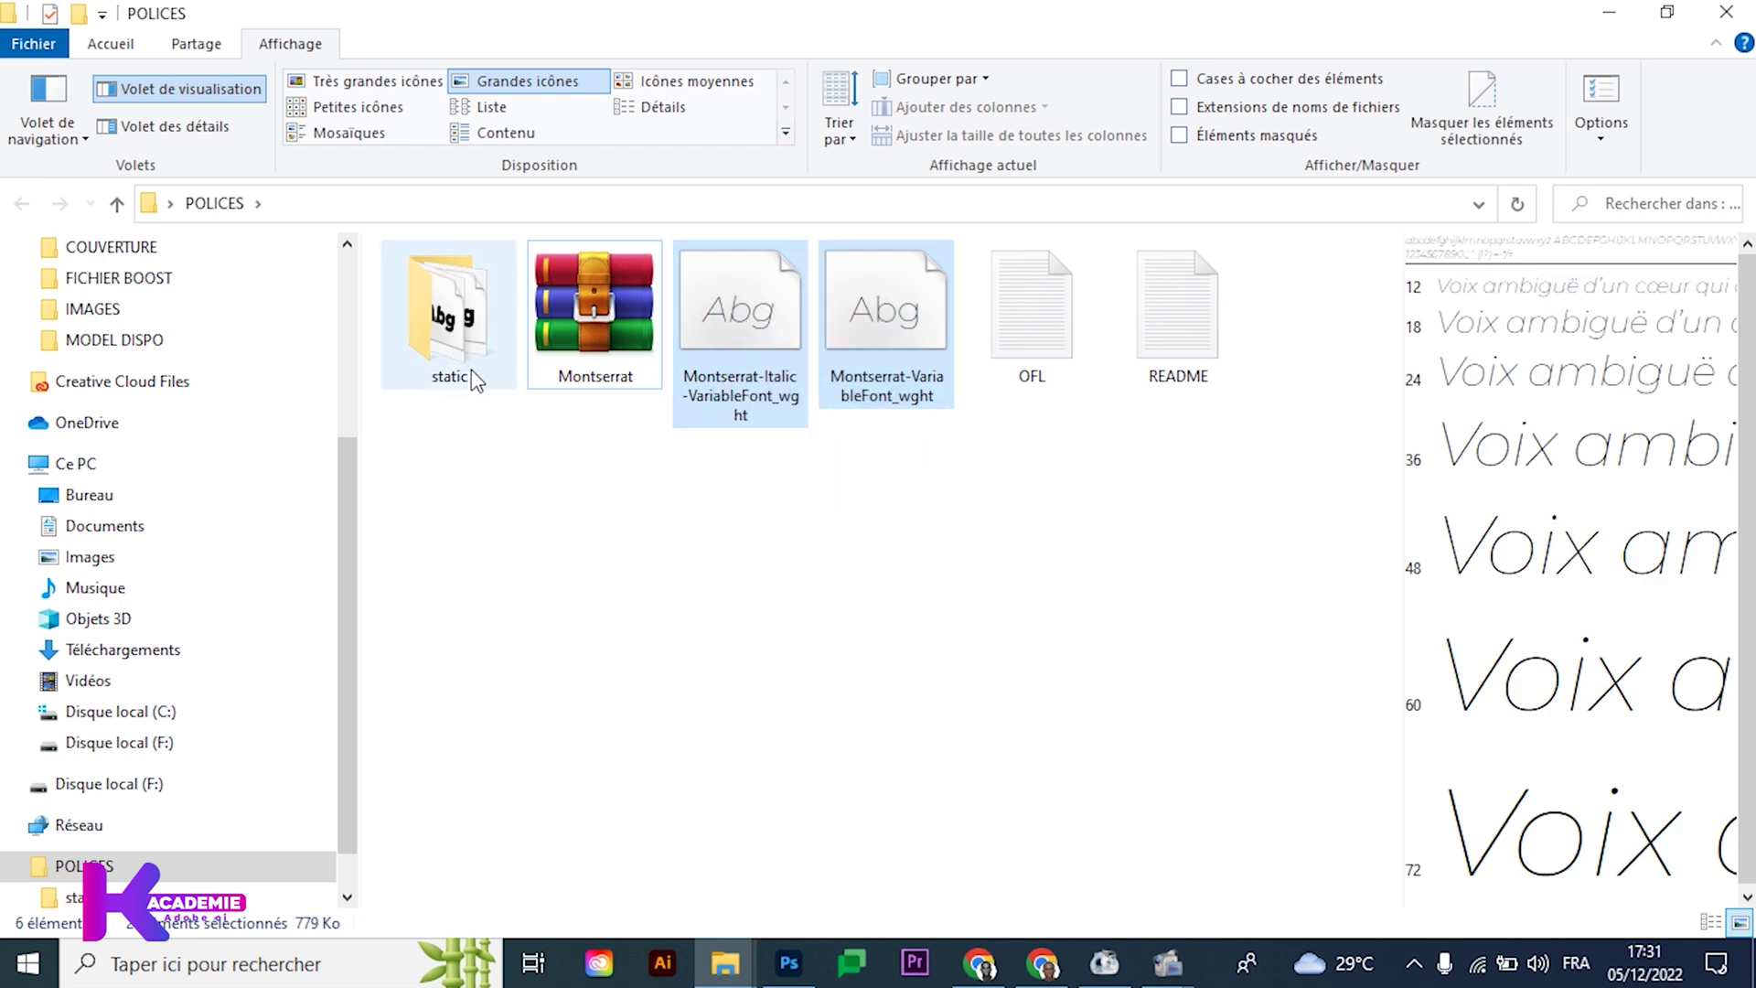
Open the static folder and look over the Montserrat style files, including Light and Medium
double_click(464, 333)
left_click_drag(412, 840, 586, 267)
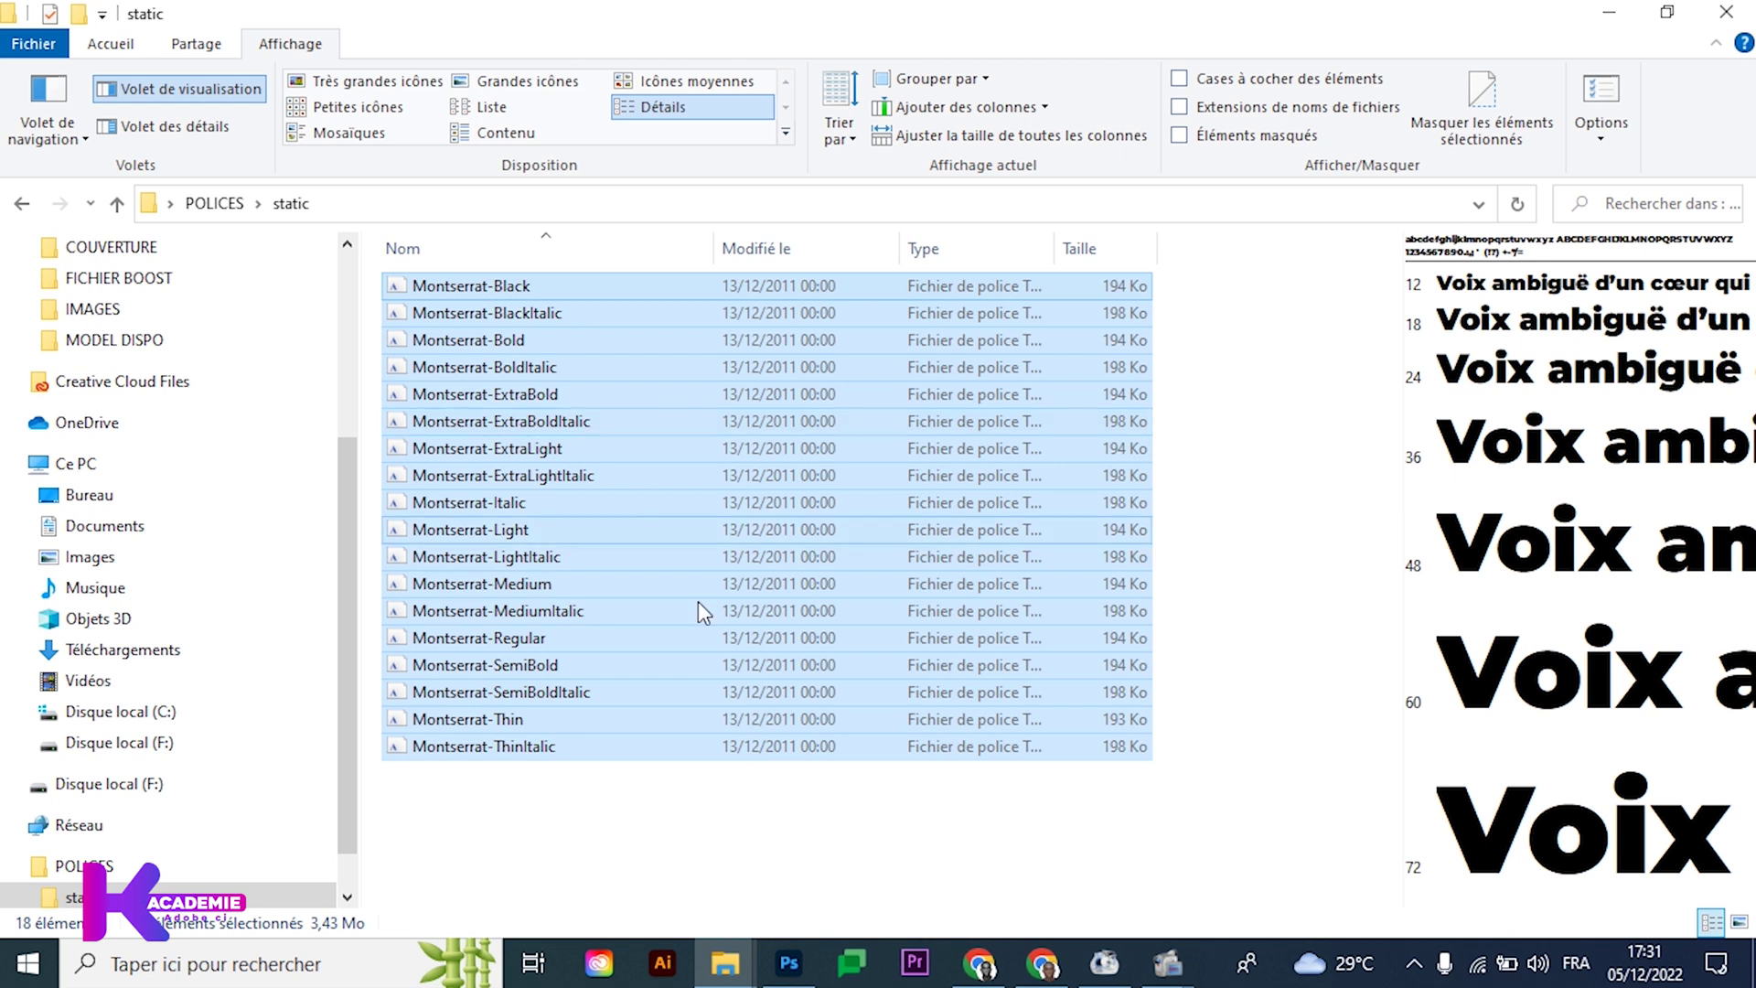
left_click(539, 810)
left_click(506, 529)
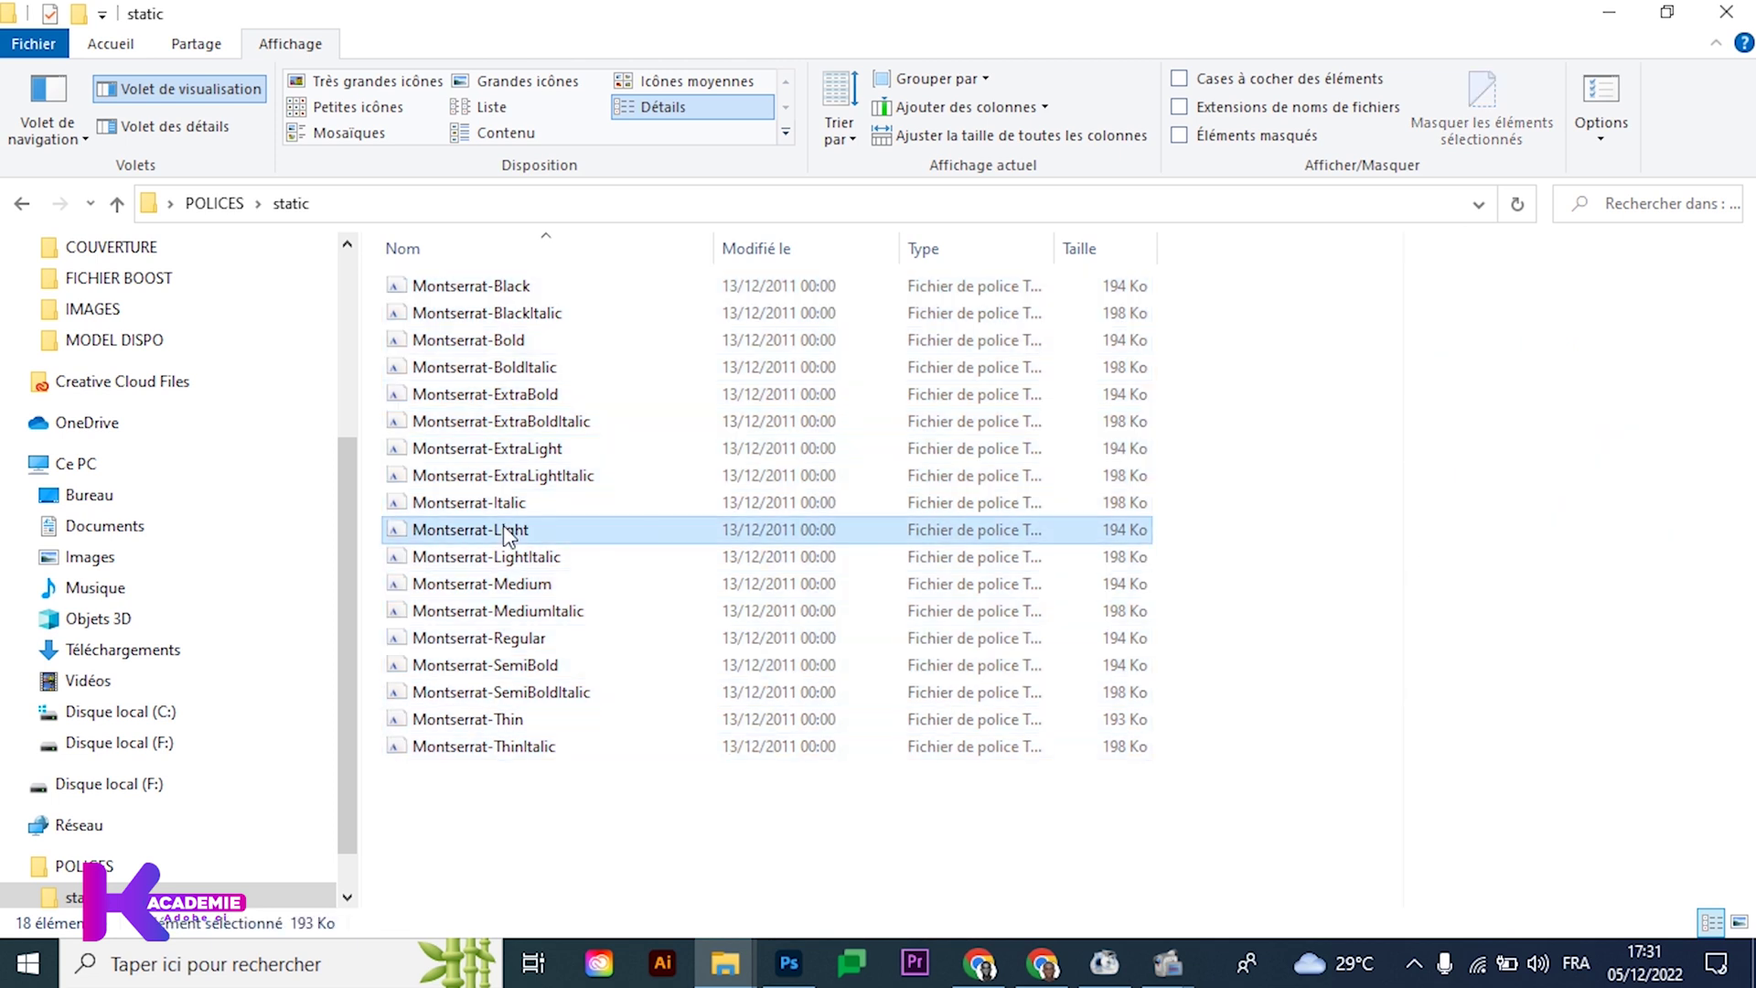
left_click(508, 584)
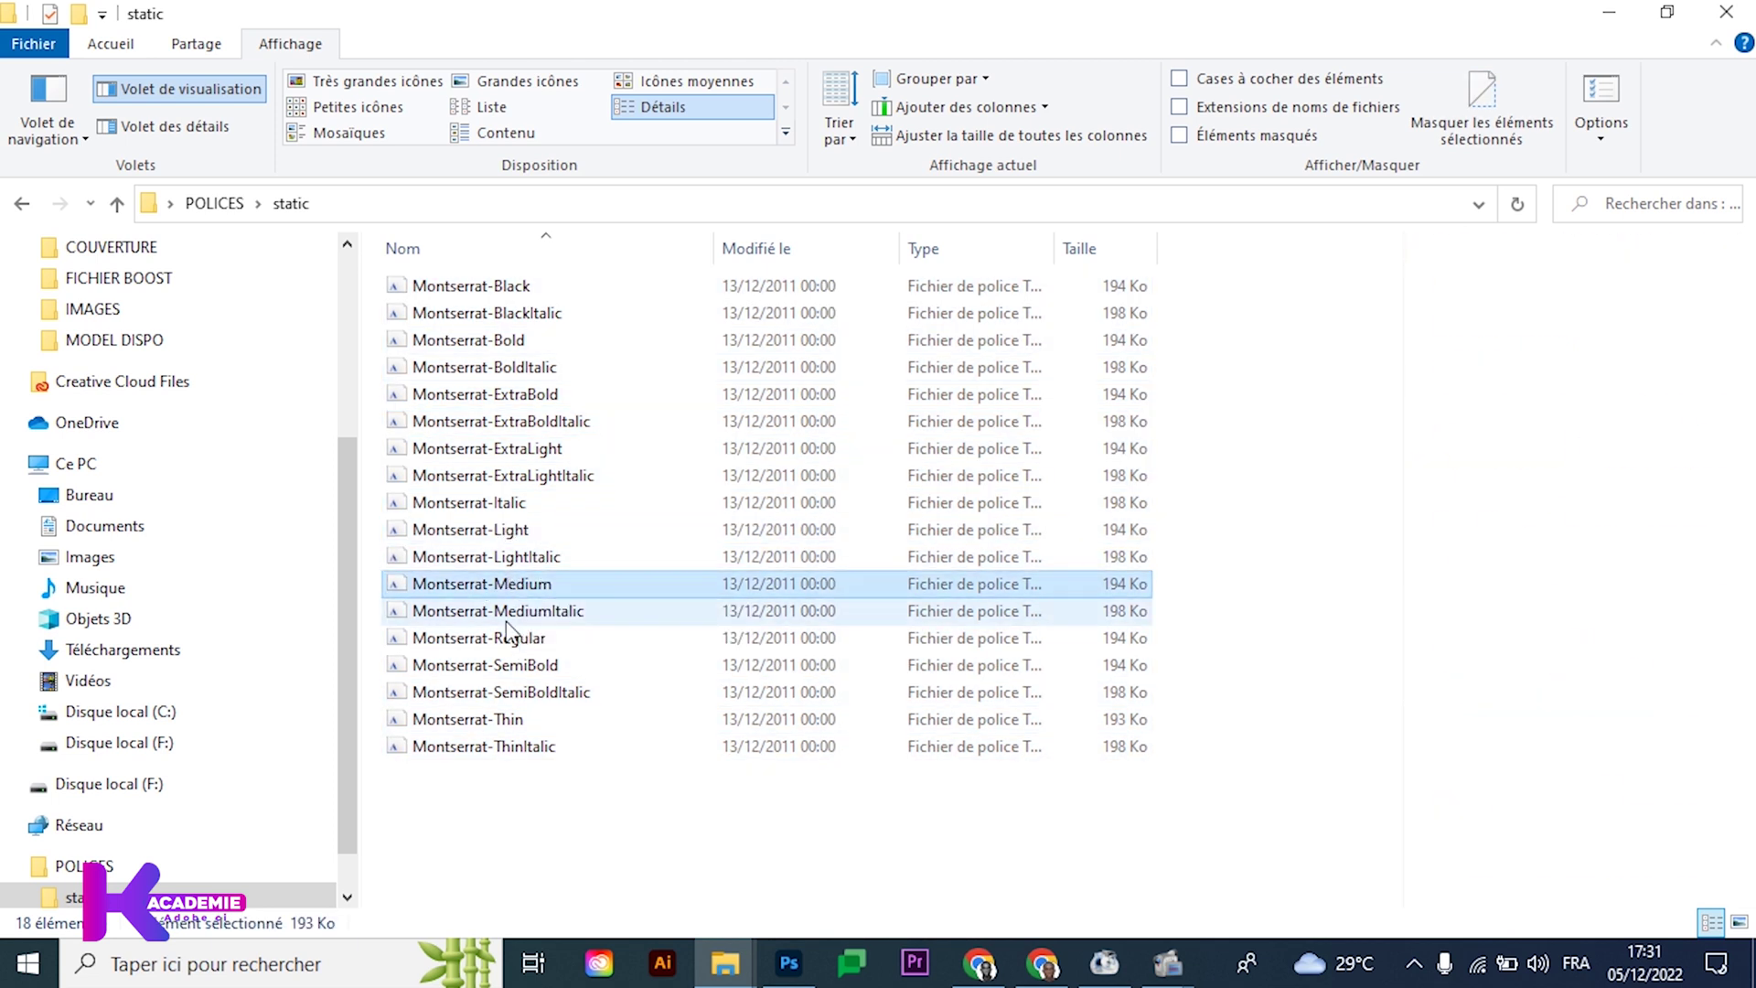
Preview the Montserrat-MediumItalic and Montserrat-Regular font files in the static folder, then clear the selection
left_click(507, 611)
left_click(509, 640)
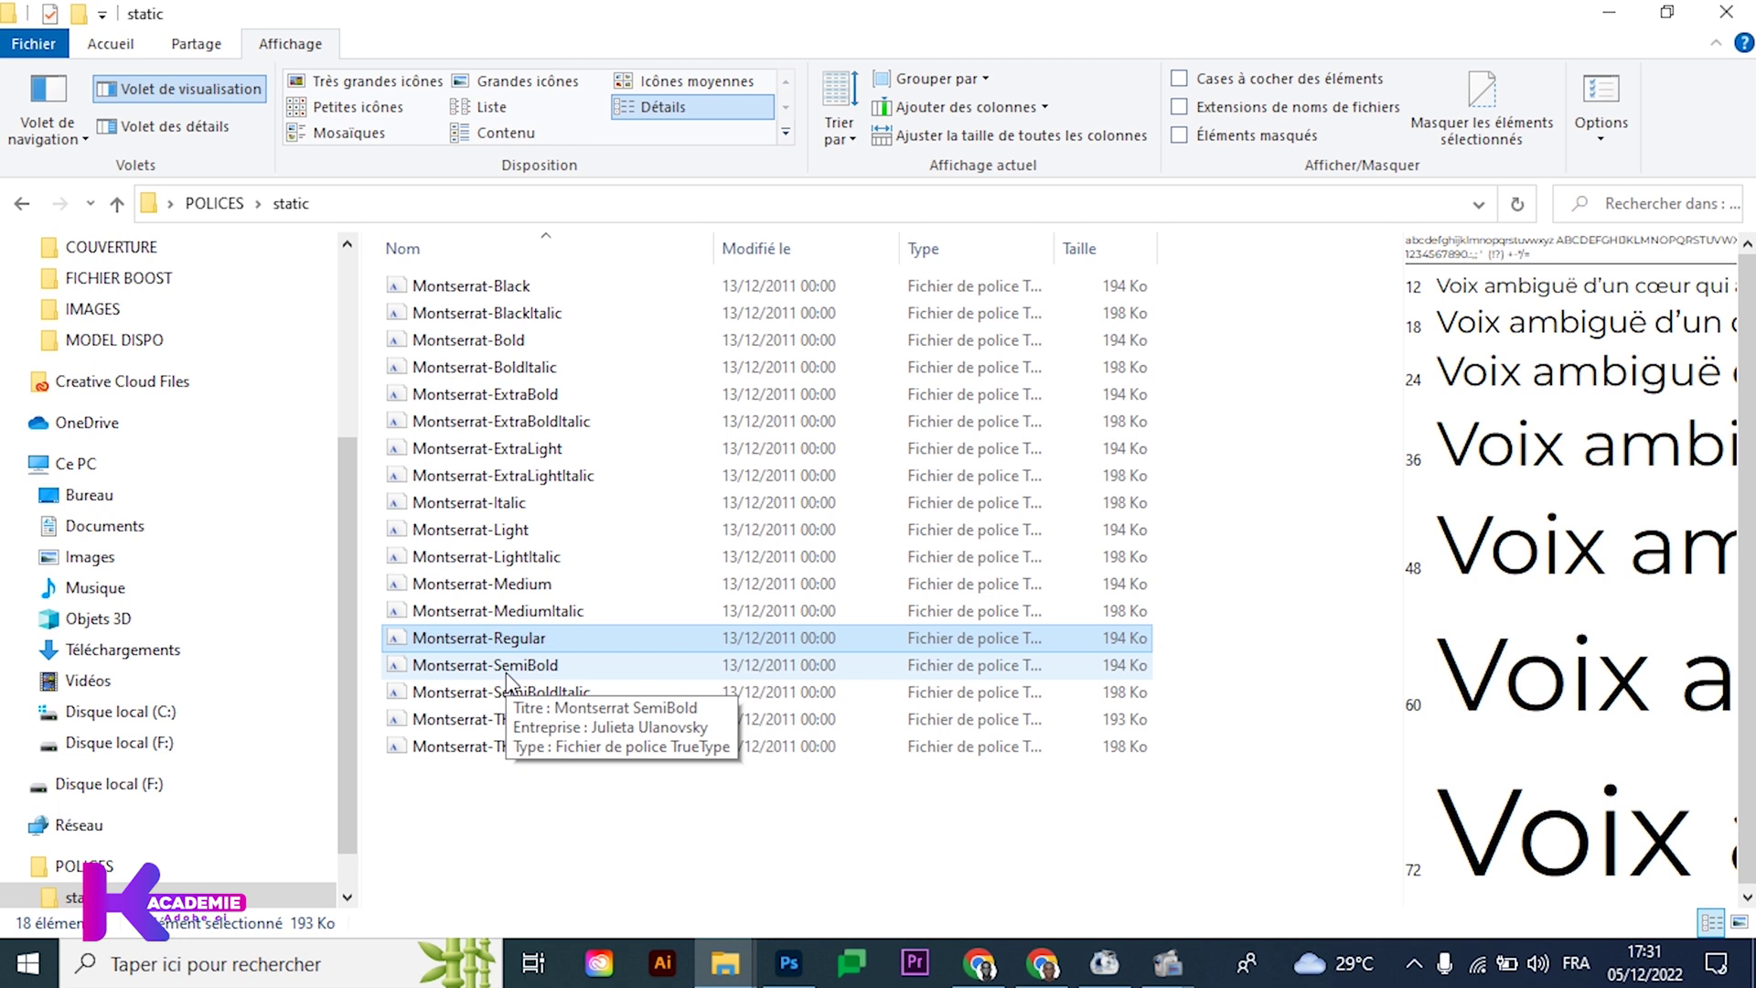
left_click(551, 790)
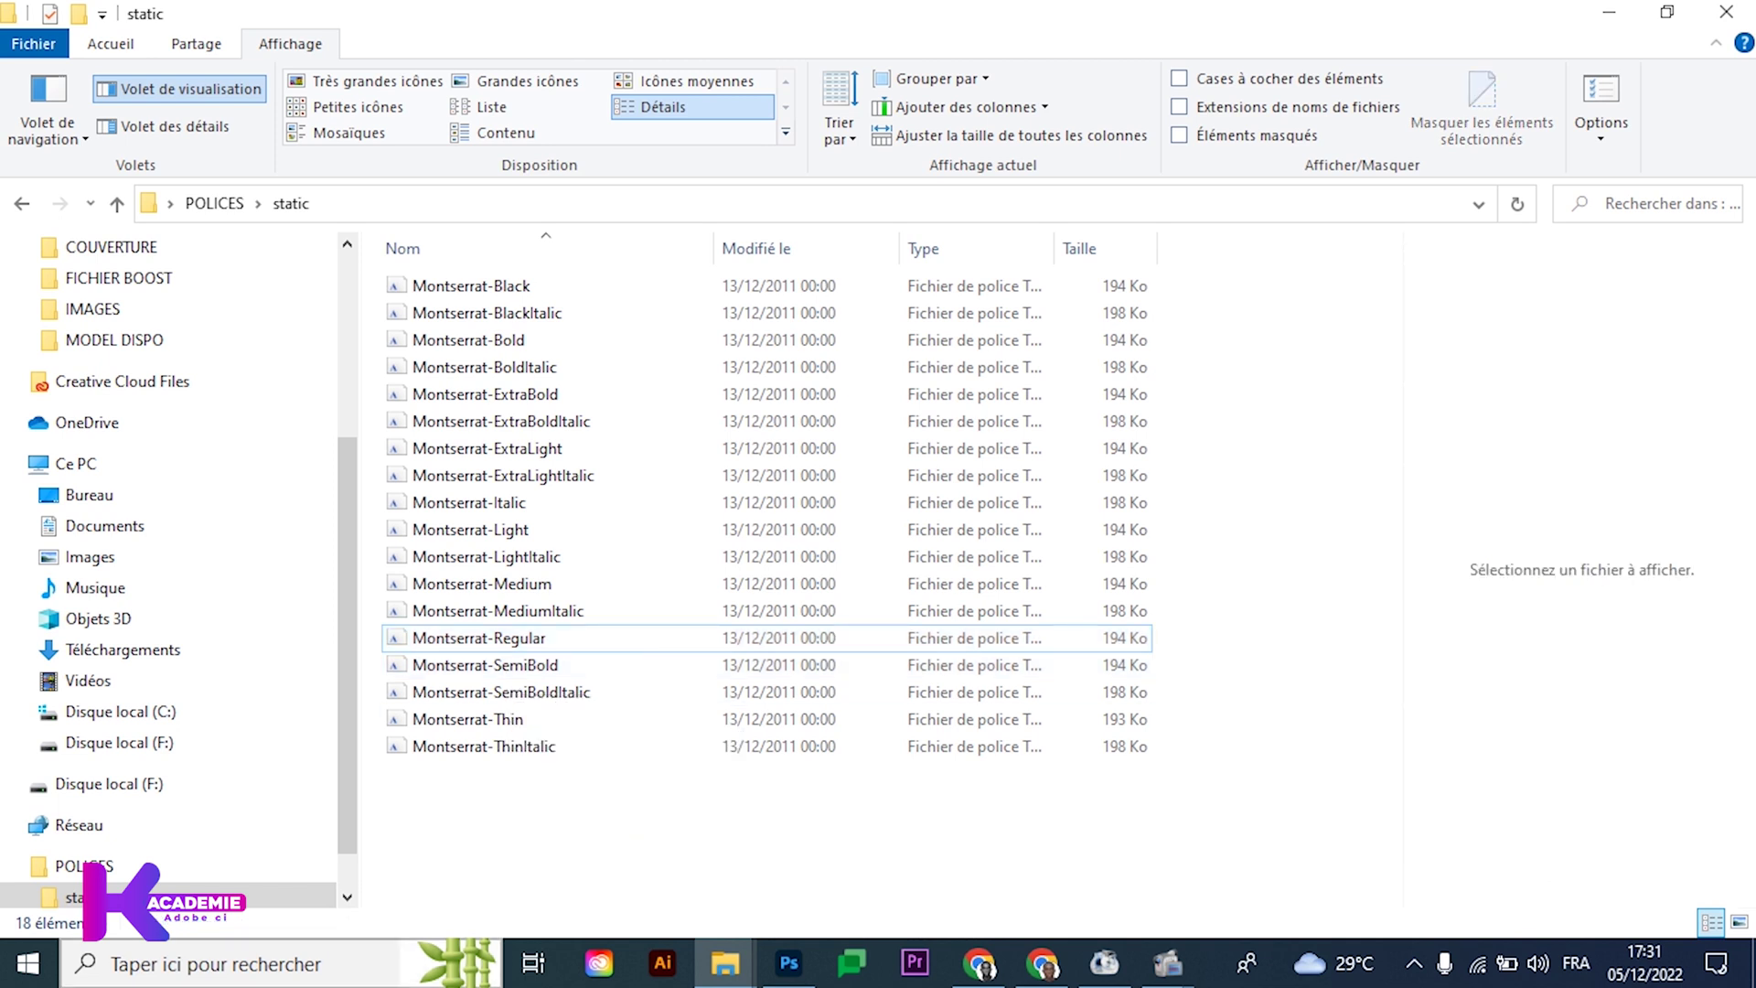
Search Windows for "panneau de" and open the Panneau de configuration application
left_click(183, 963)
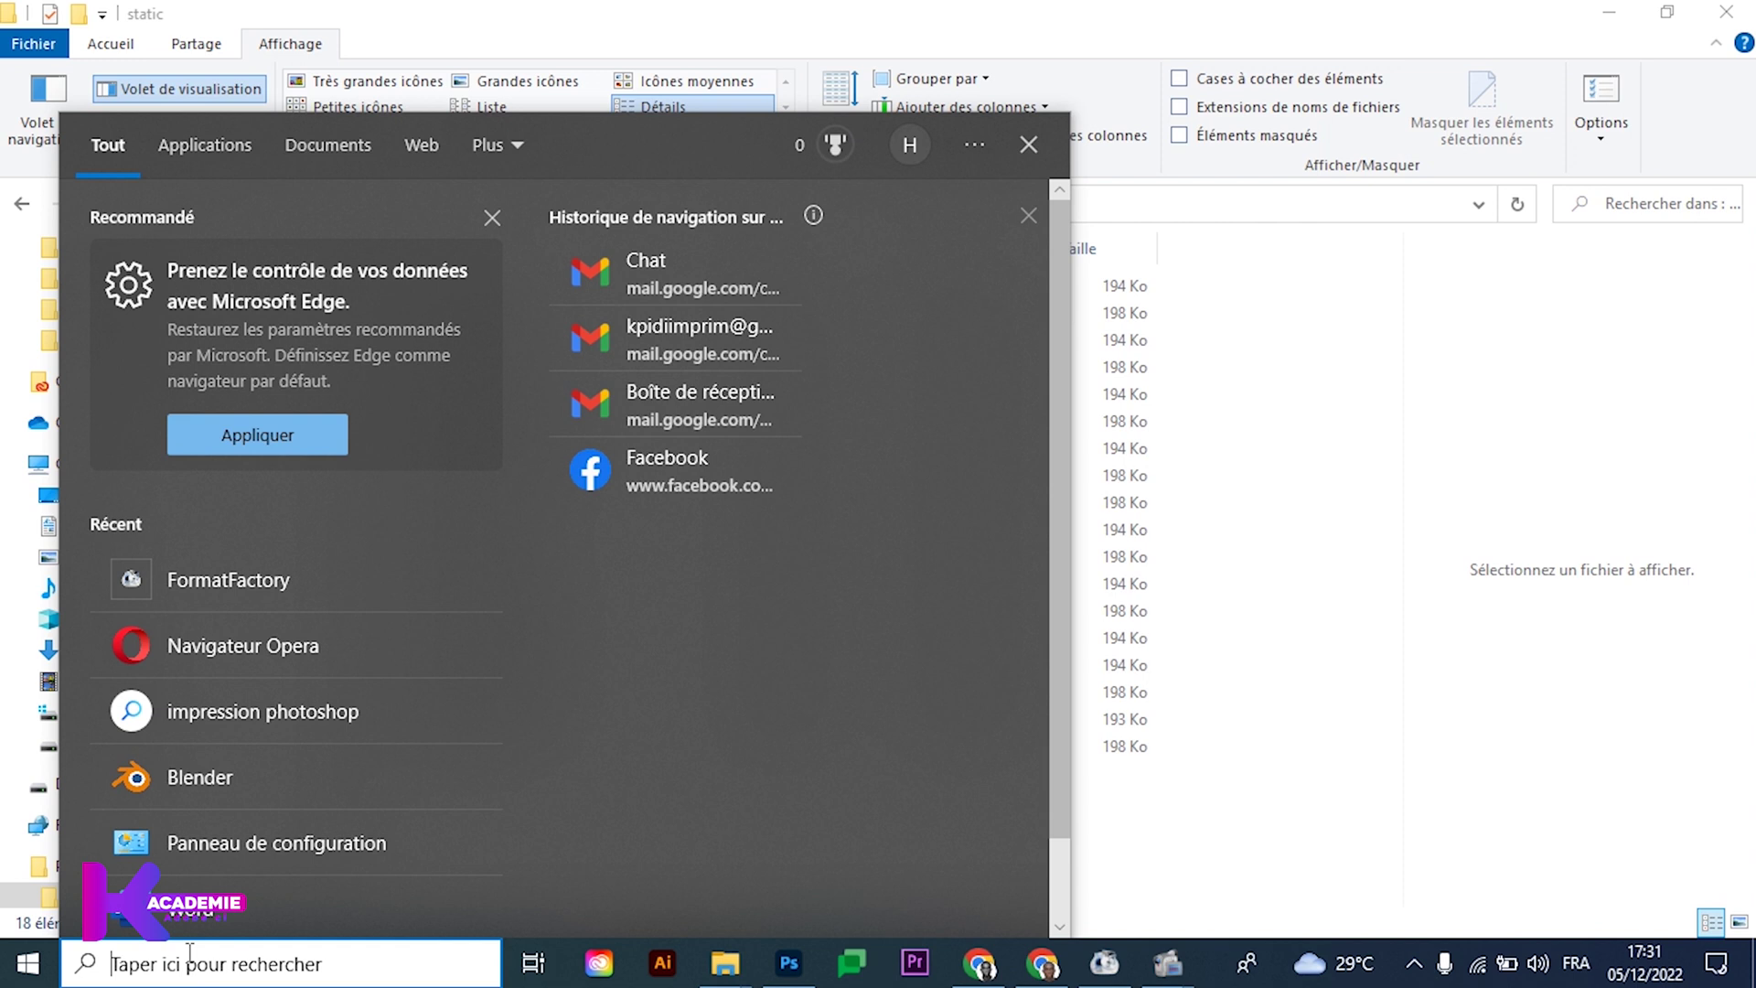
type("panneau ")
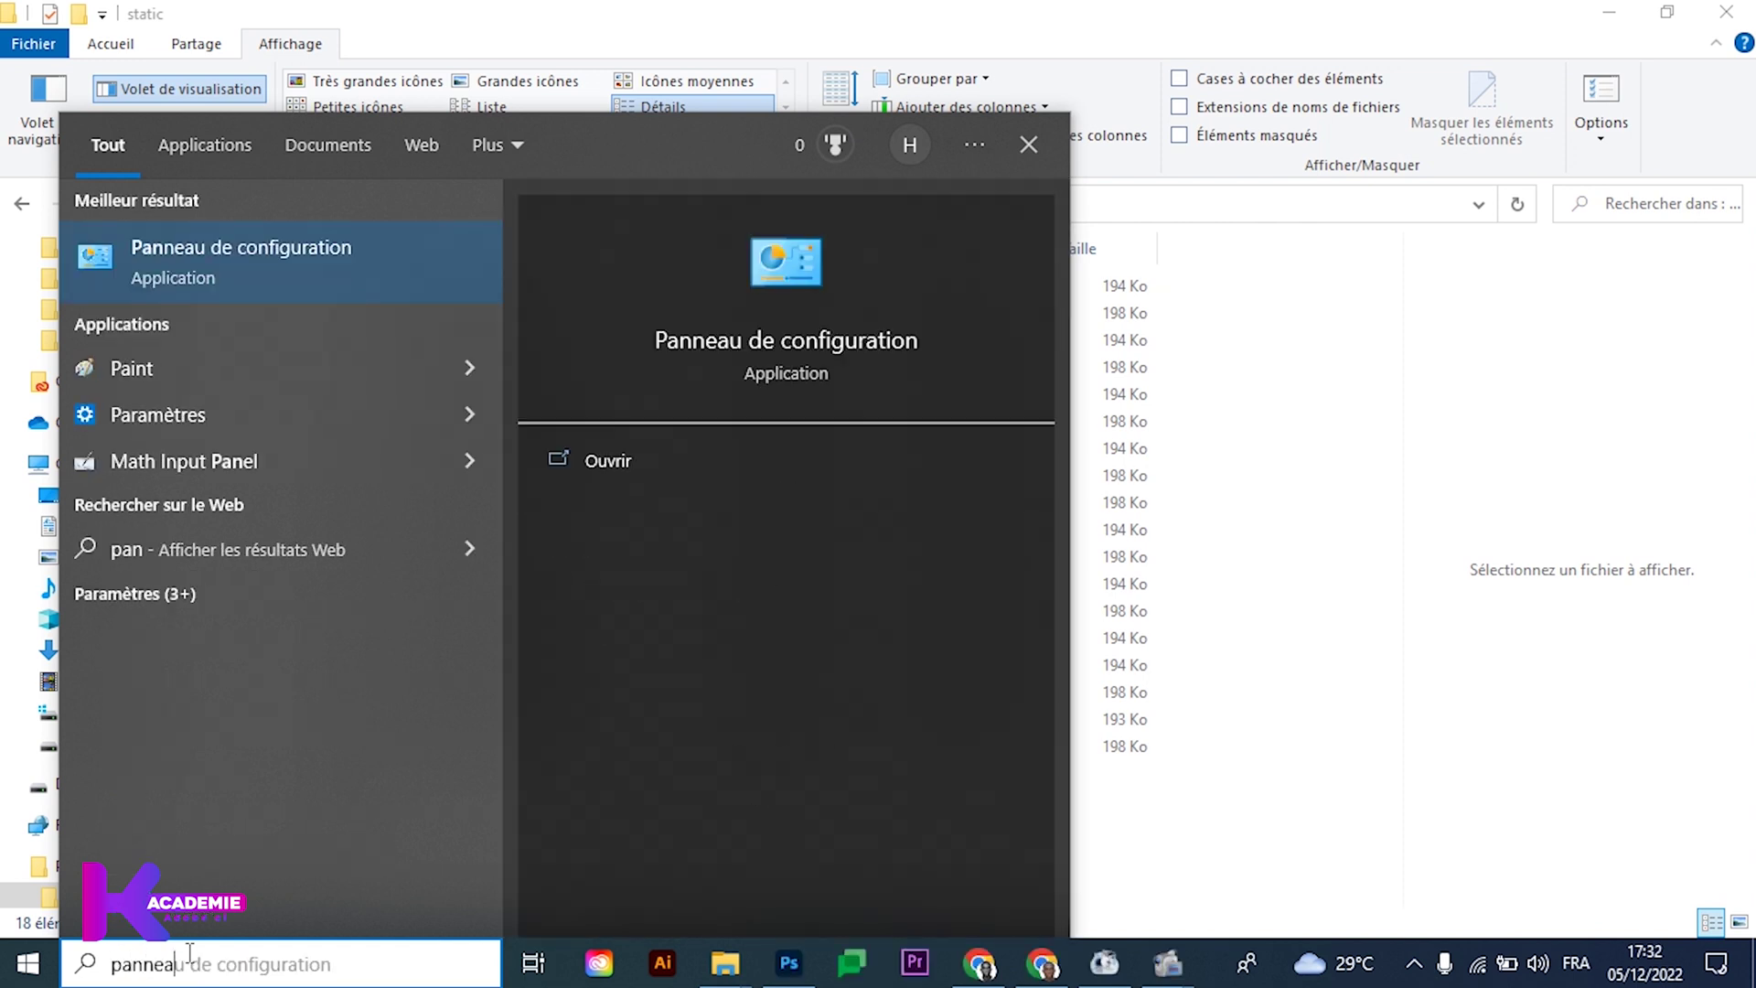
type("de")
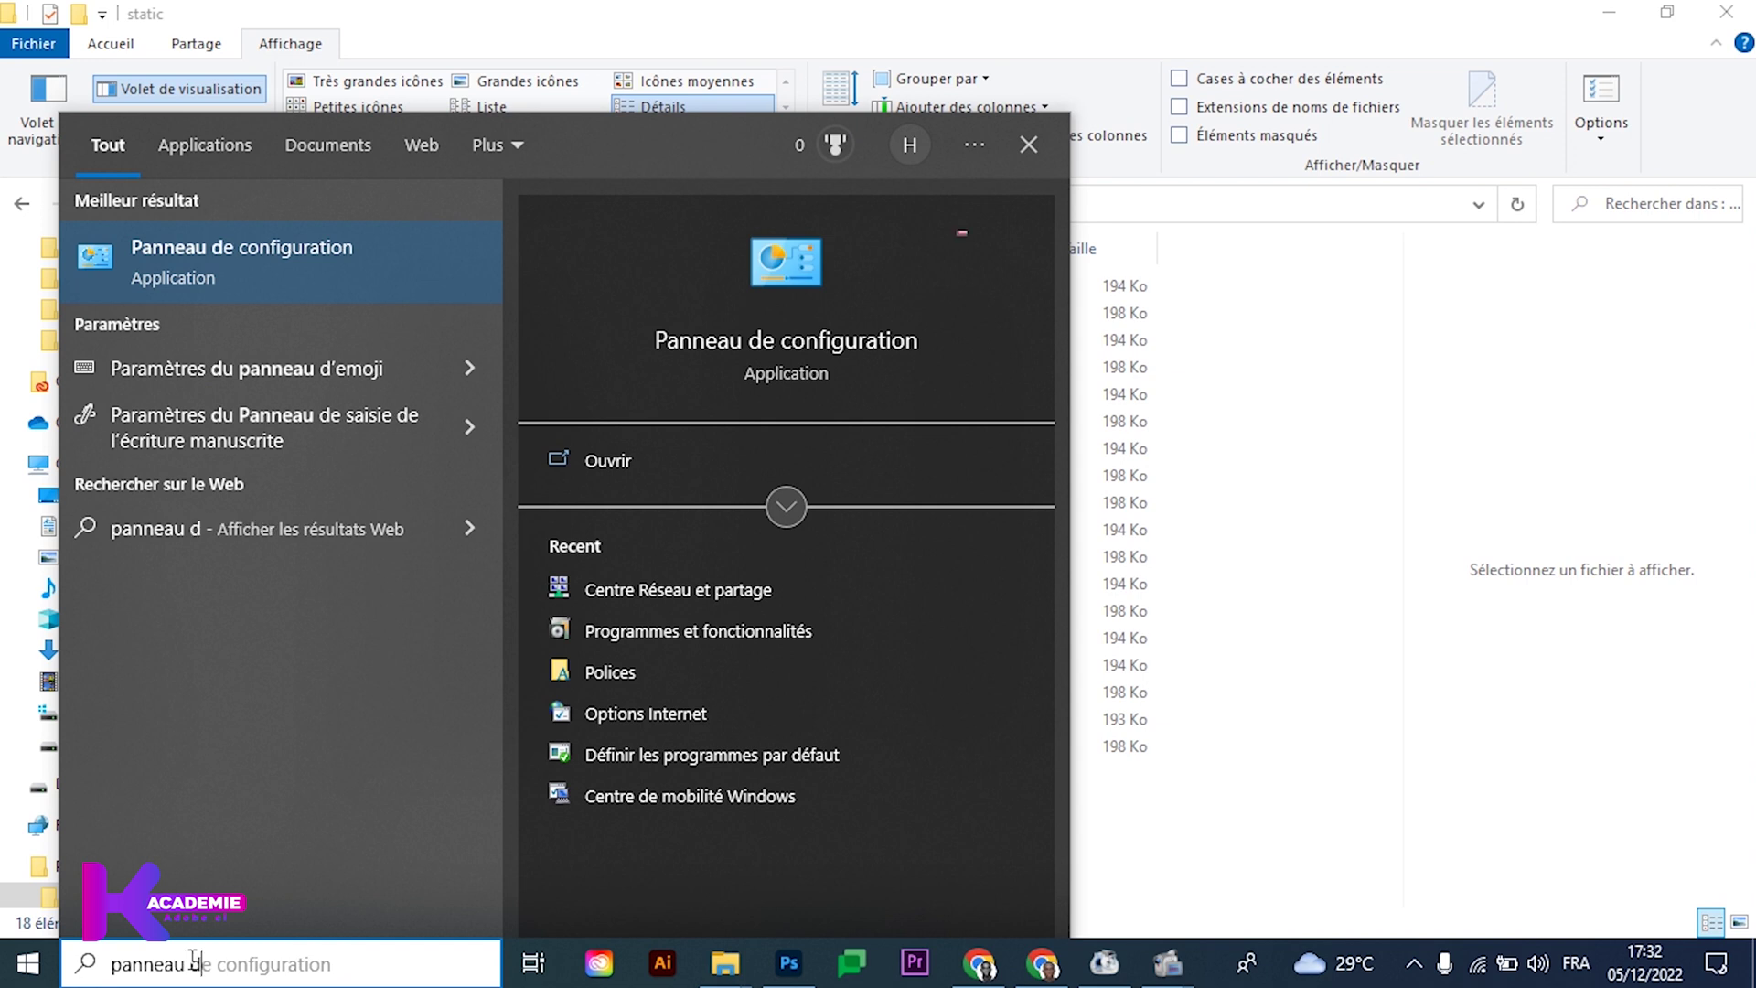
left_click(222, 255)
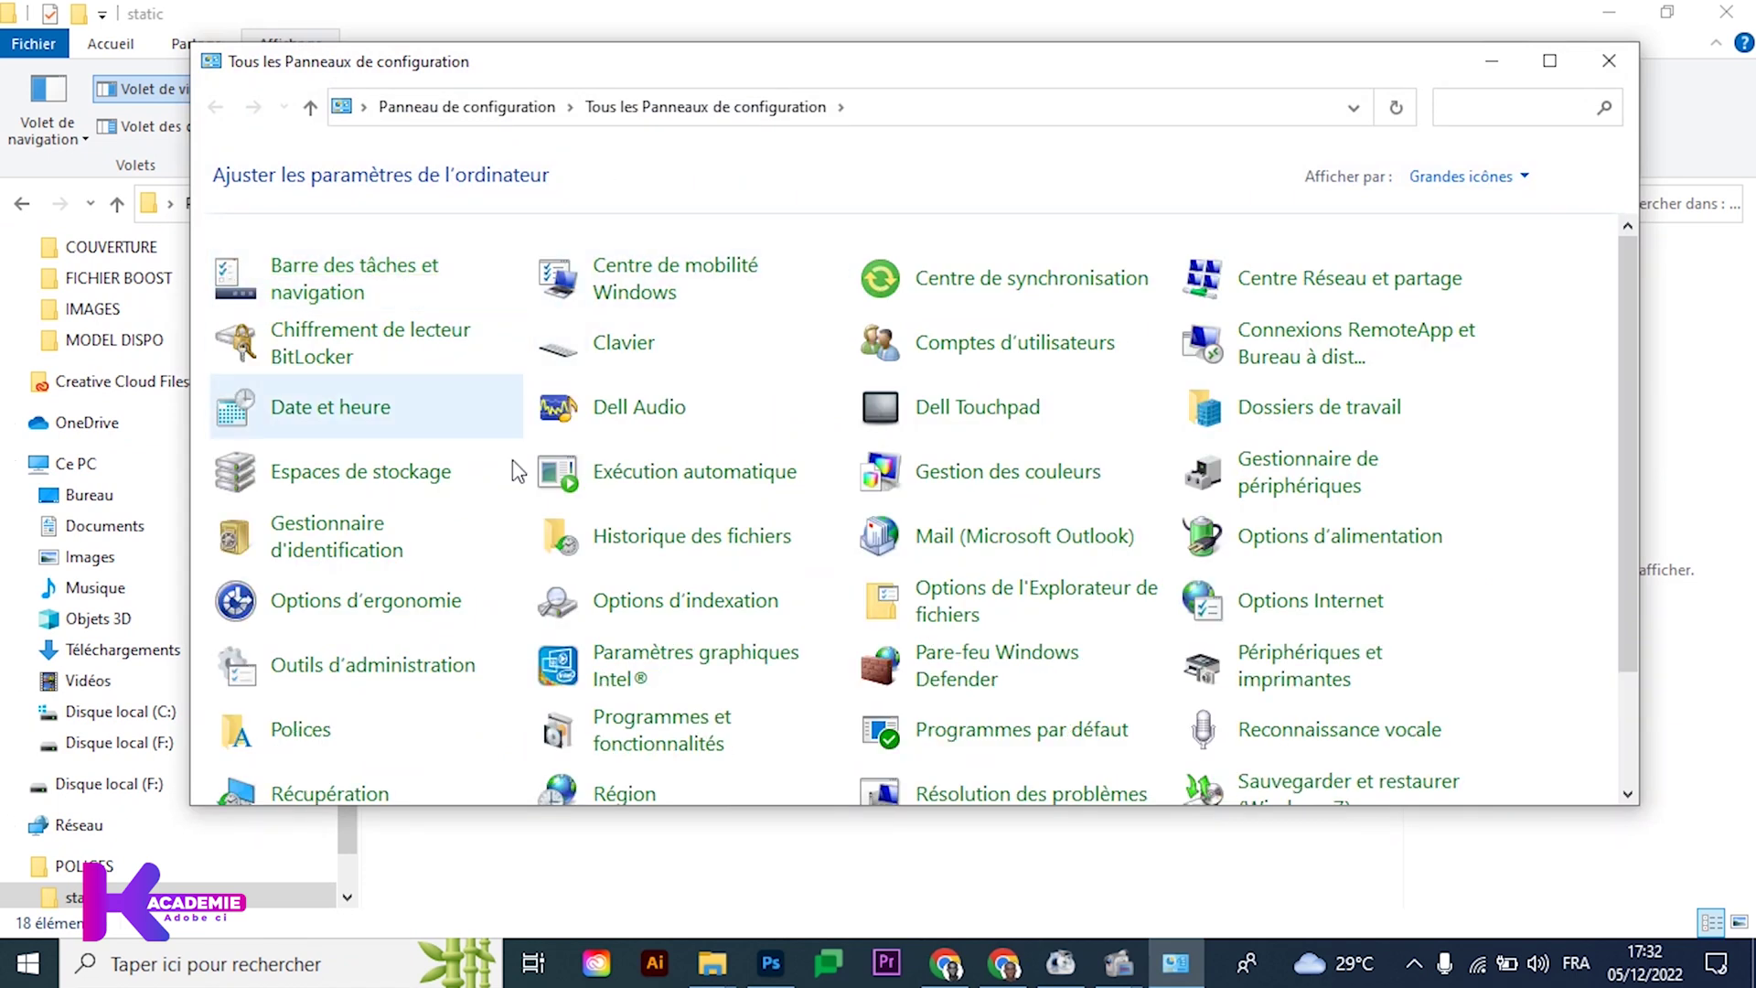
Look through the Control Panel items and switch their display to Petites icônes
scroll(518, 471, "down", 2)
scroll(867, 608, "up", 2)
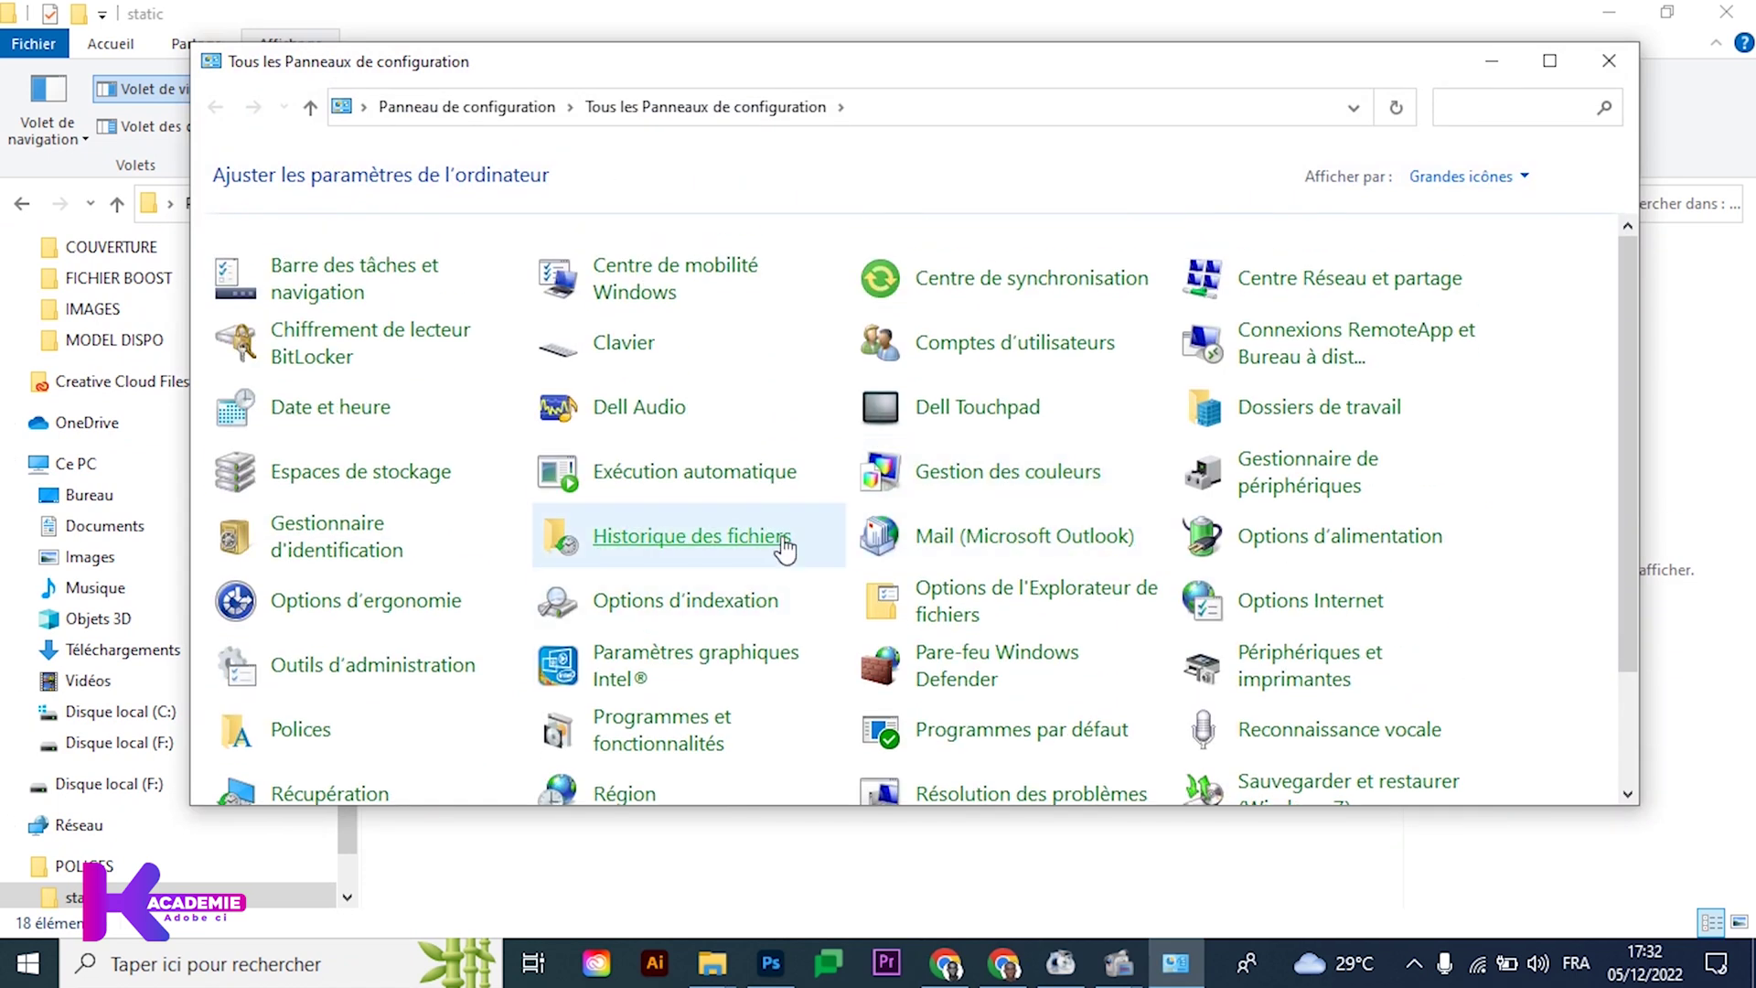
scroll(785, 549, "down", 2)
scroll(785, 549, "down", 1)
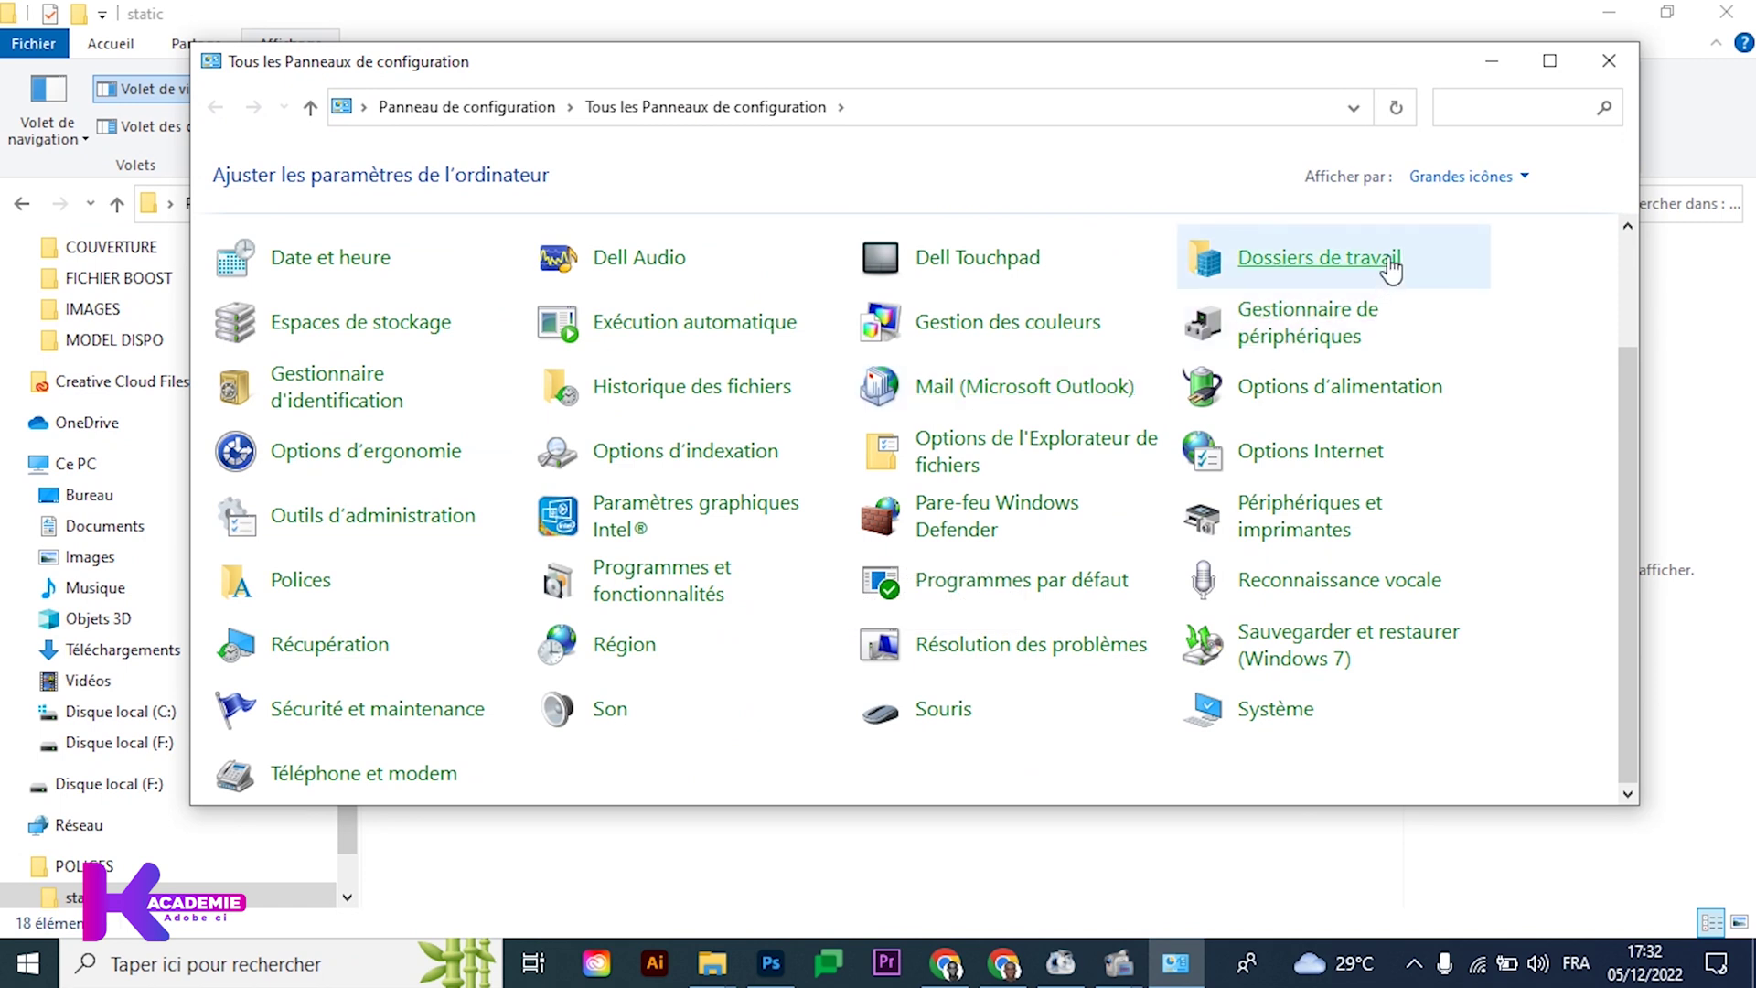
left_click(1461, 178)
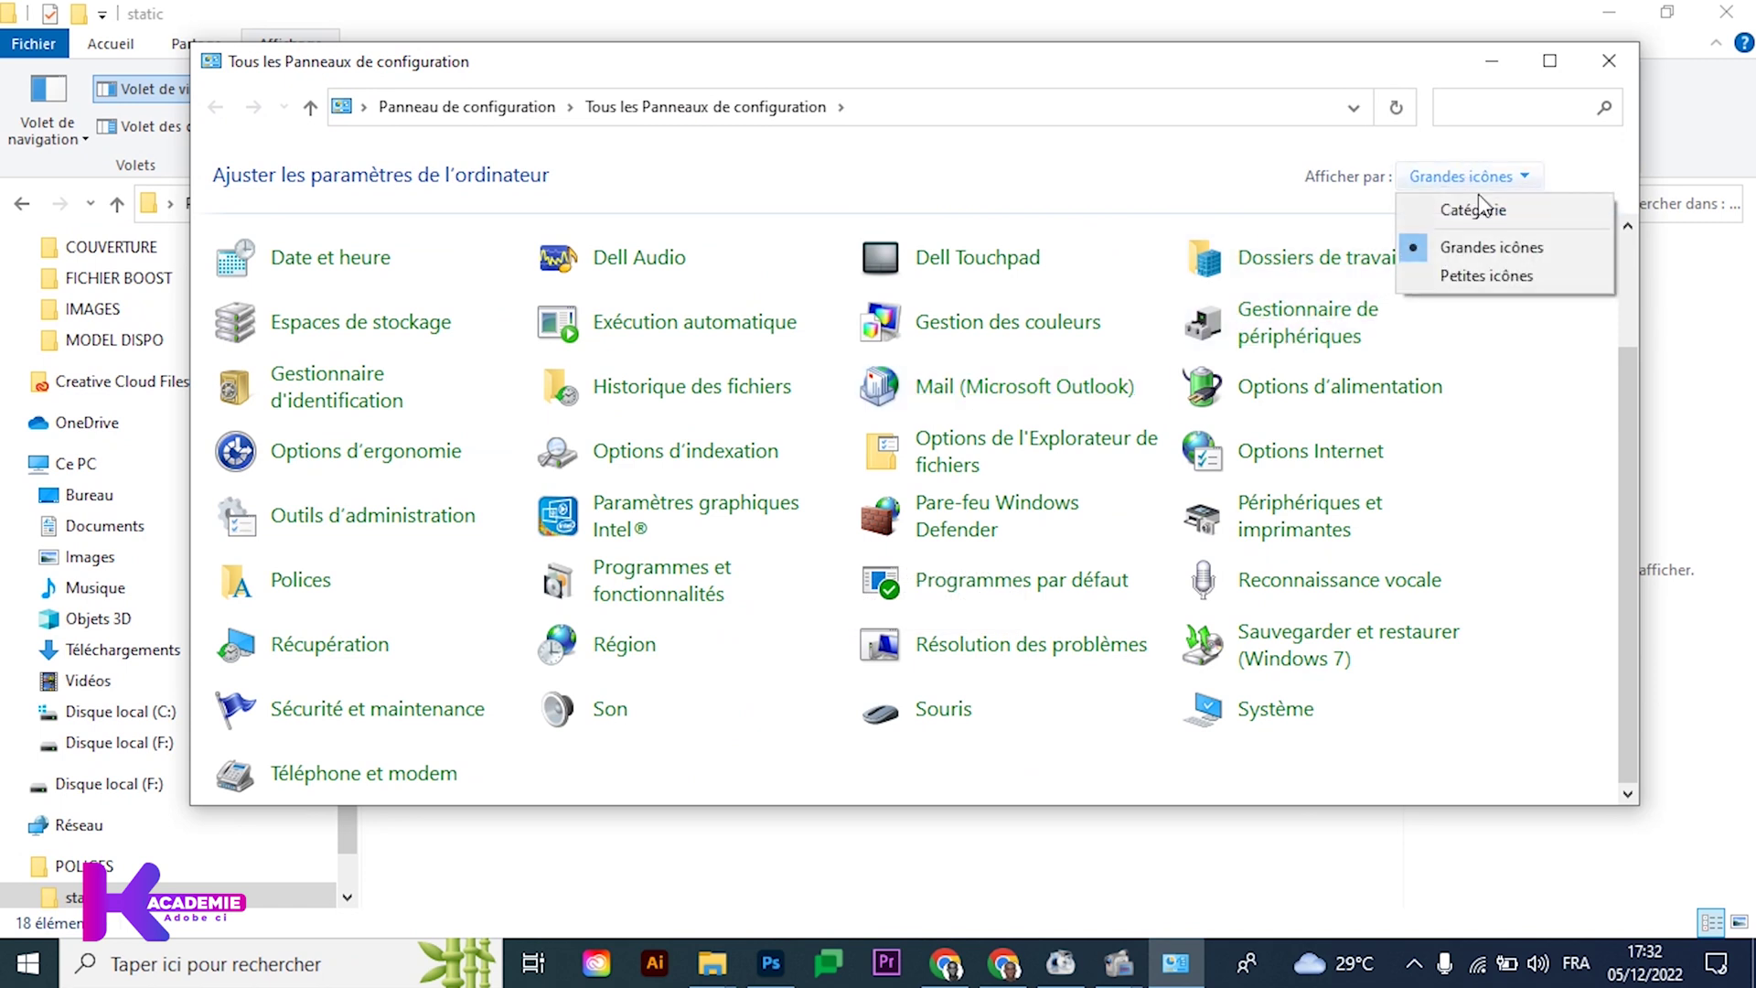
left_click(1462, 274)
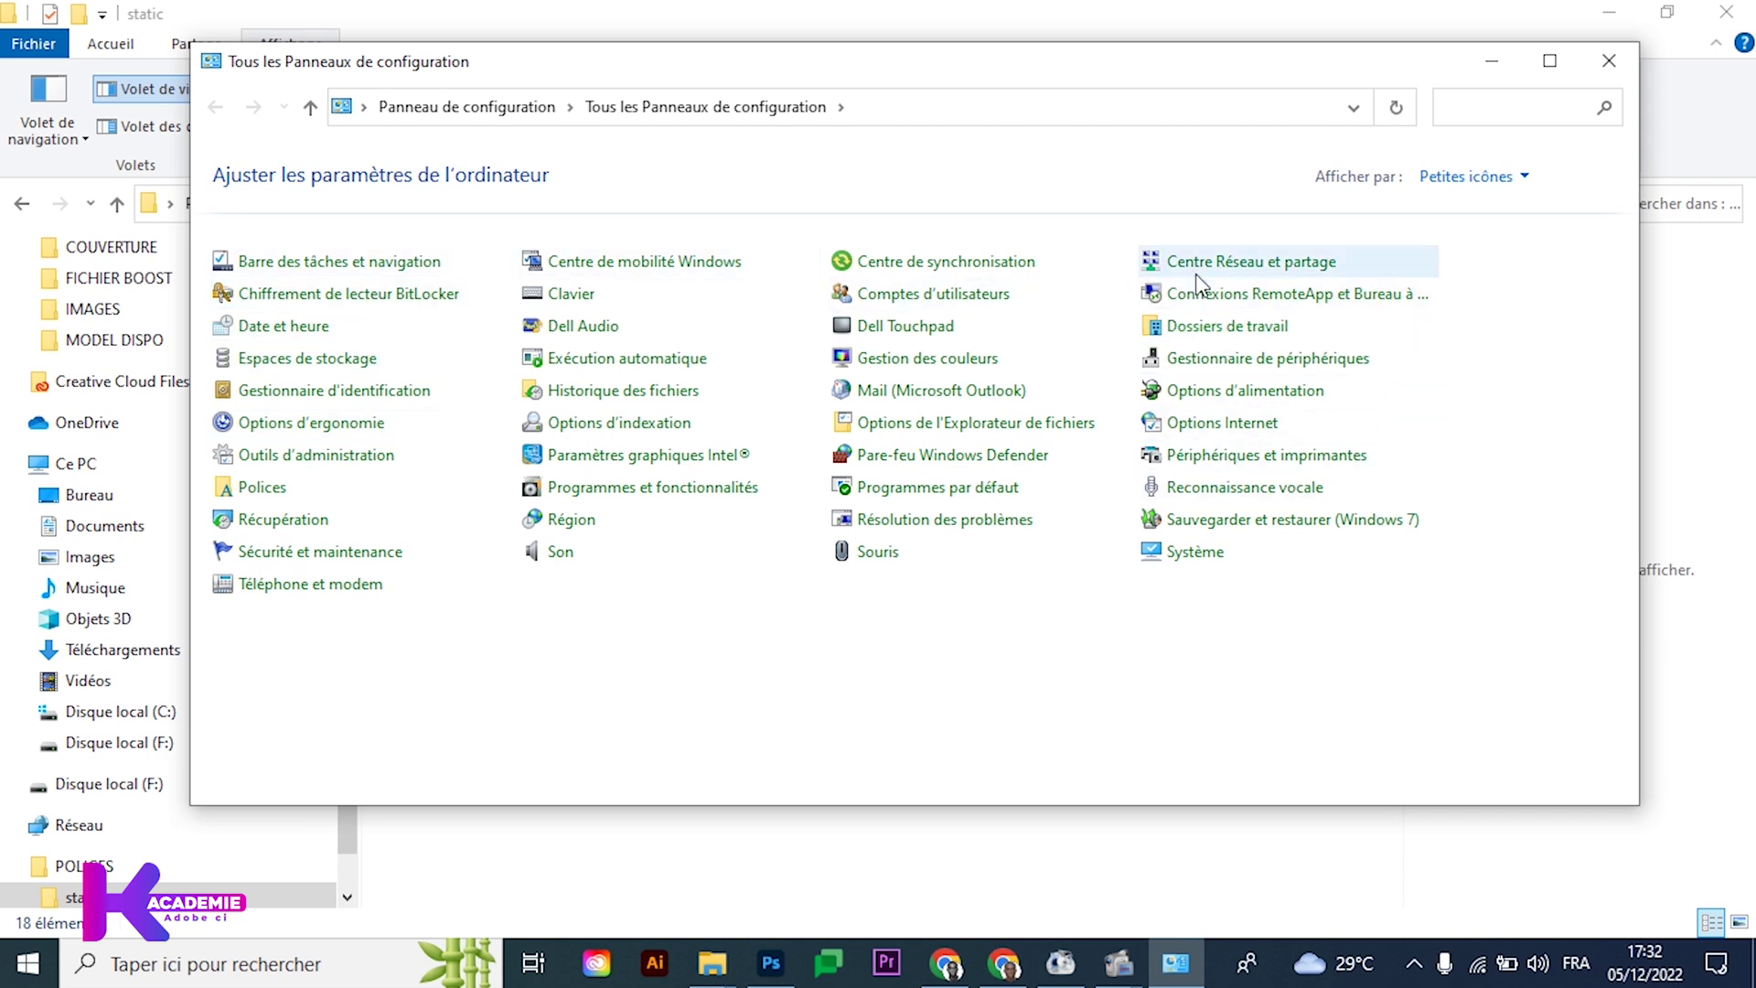
Maximize the Control Panel window, search it for "pol" and open the Polices folder
left_click(1548, 61)
left_click(1605, 58)
type("pol")
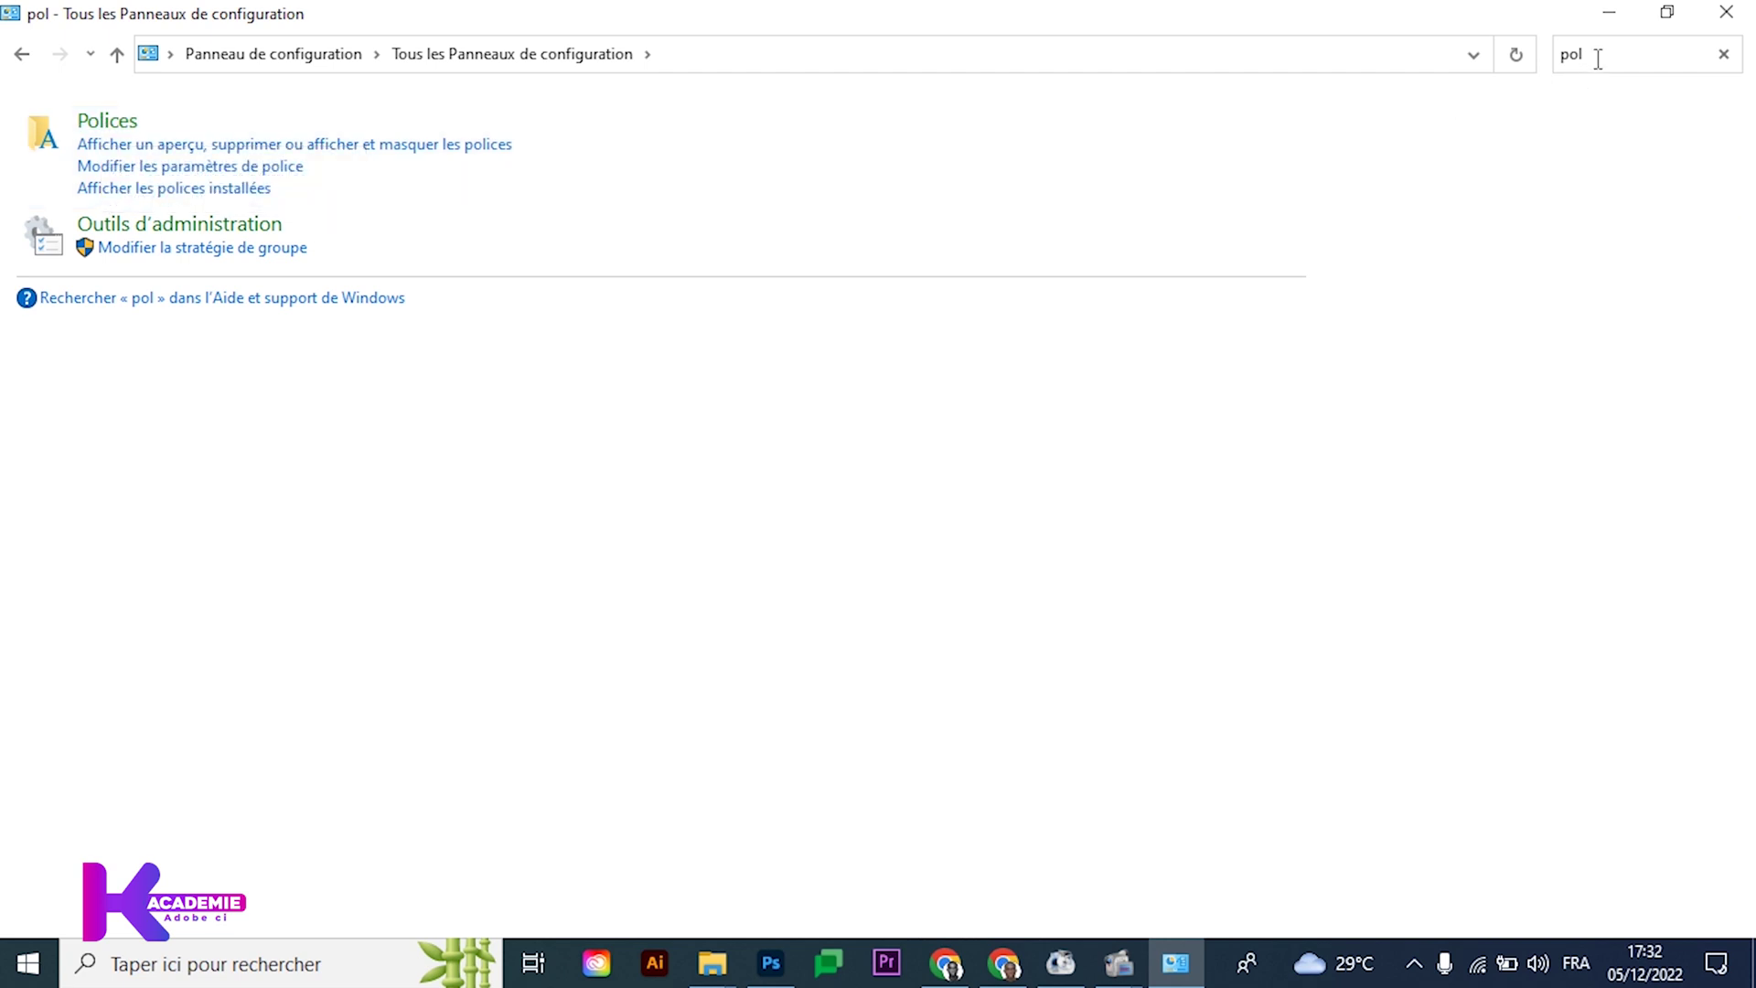
left_click(117, 131)
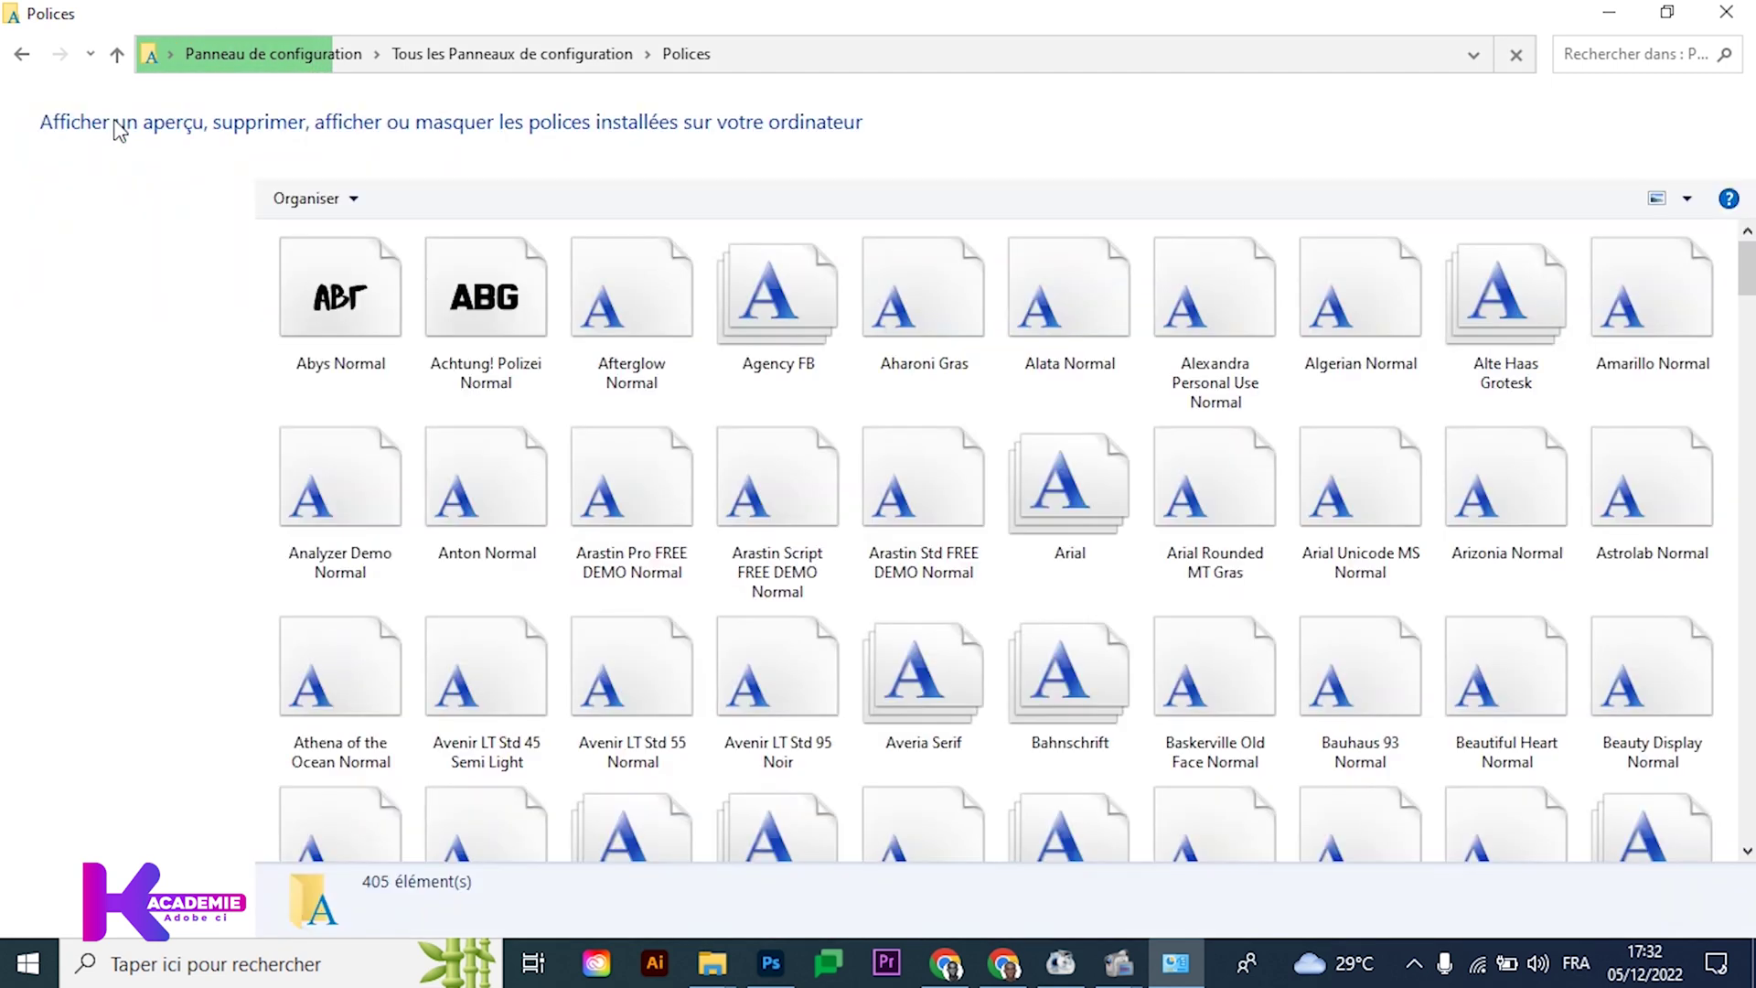
Look over the fonts already installed in the Polices folder, including the Montserrat family
scroll(678, 589, "down", 10)
scroll(679, 589, "down", 20)
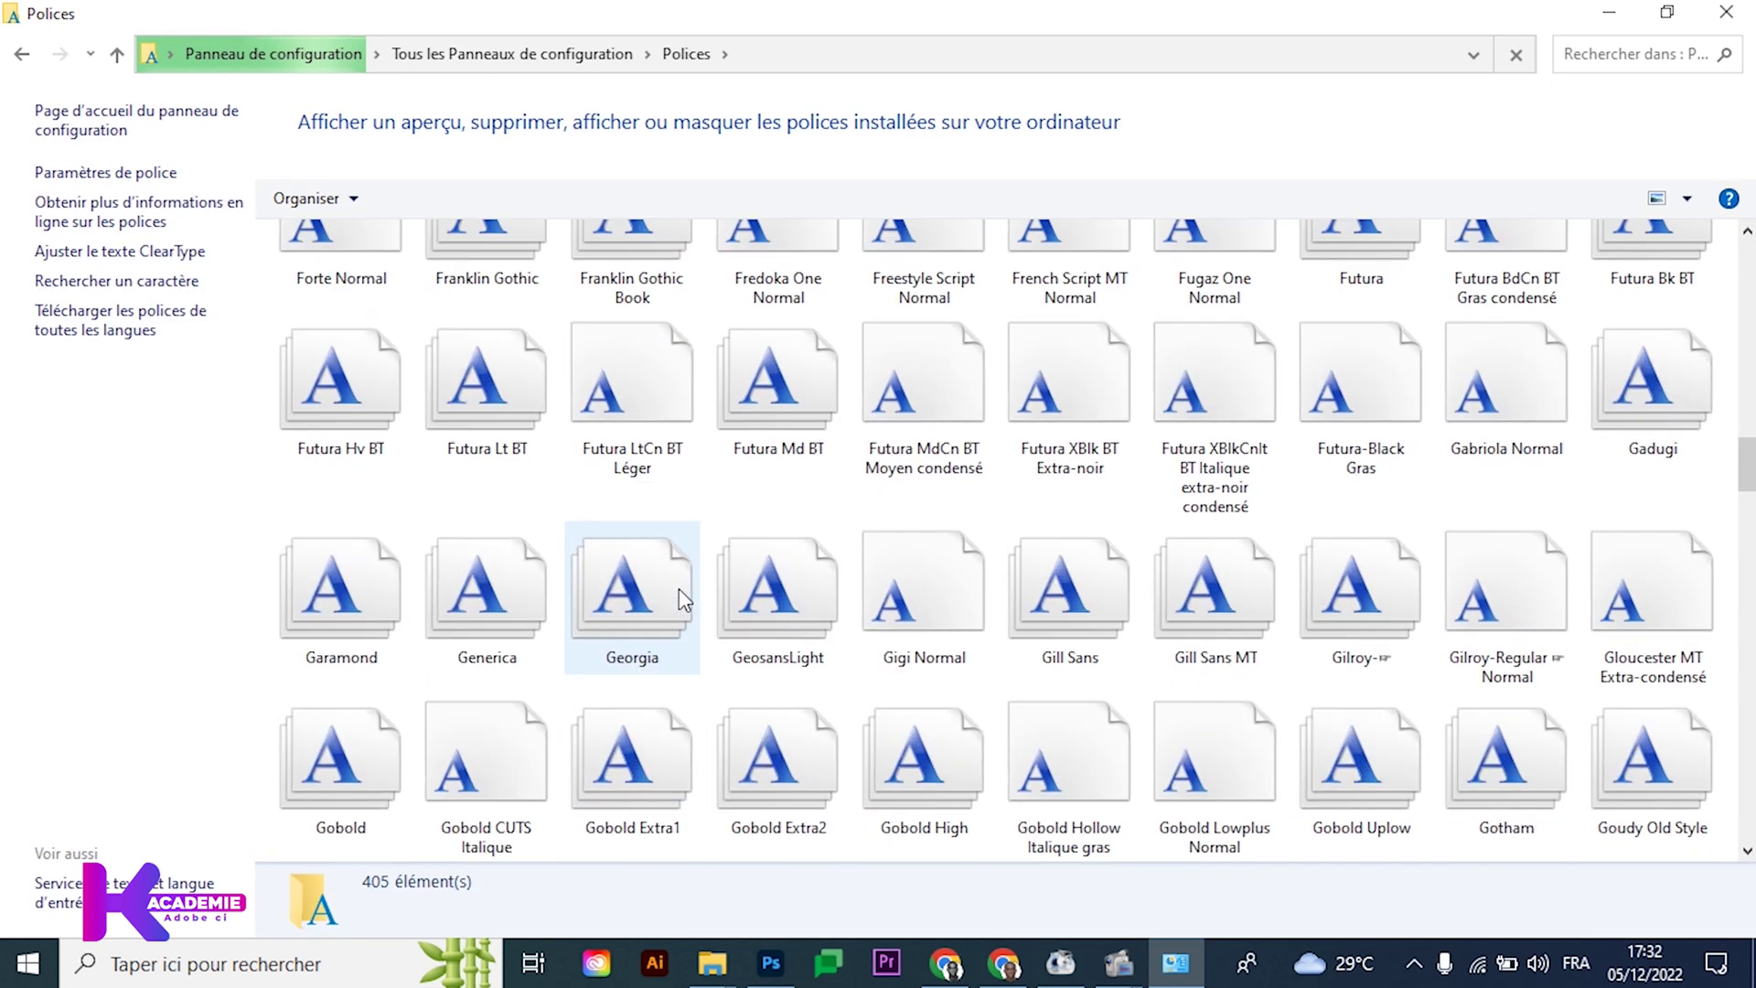
scroll(679, 589, "down", 15)
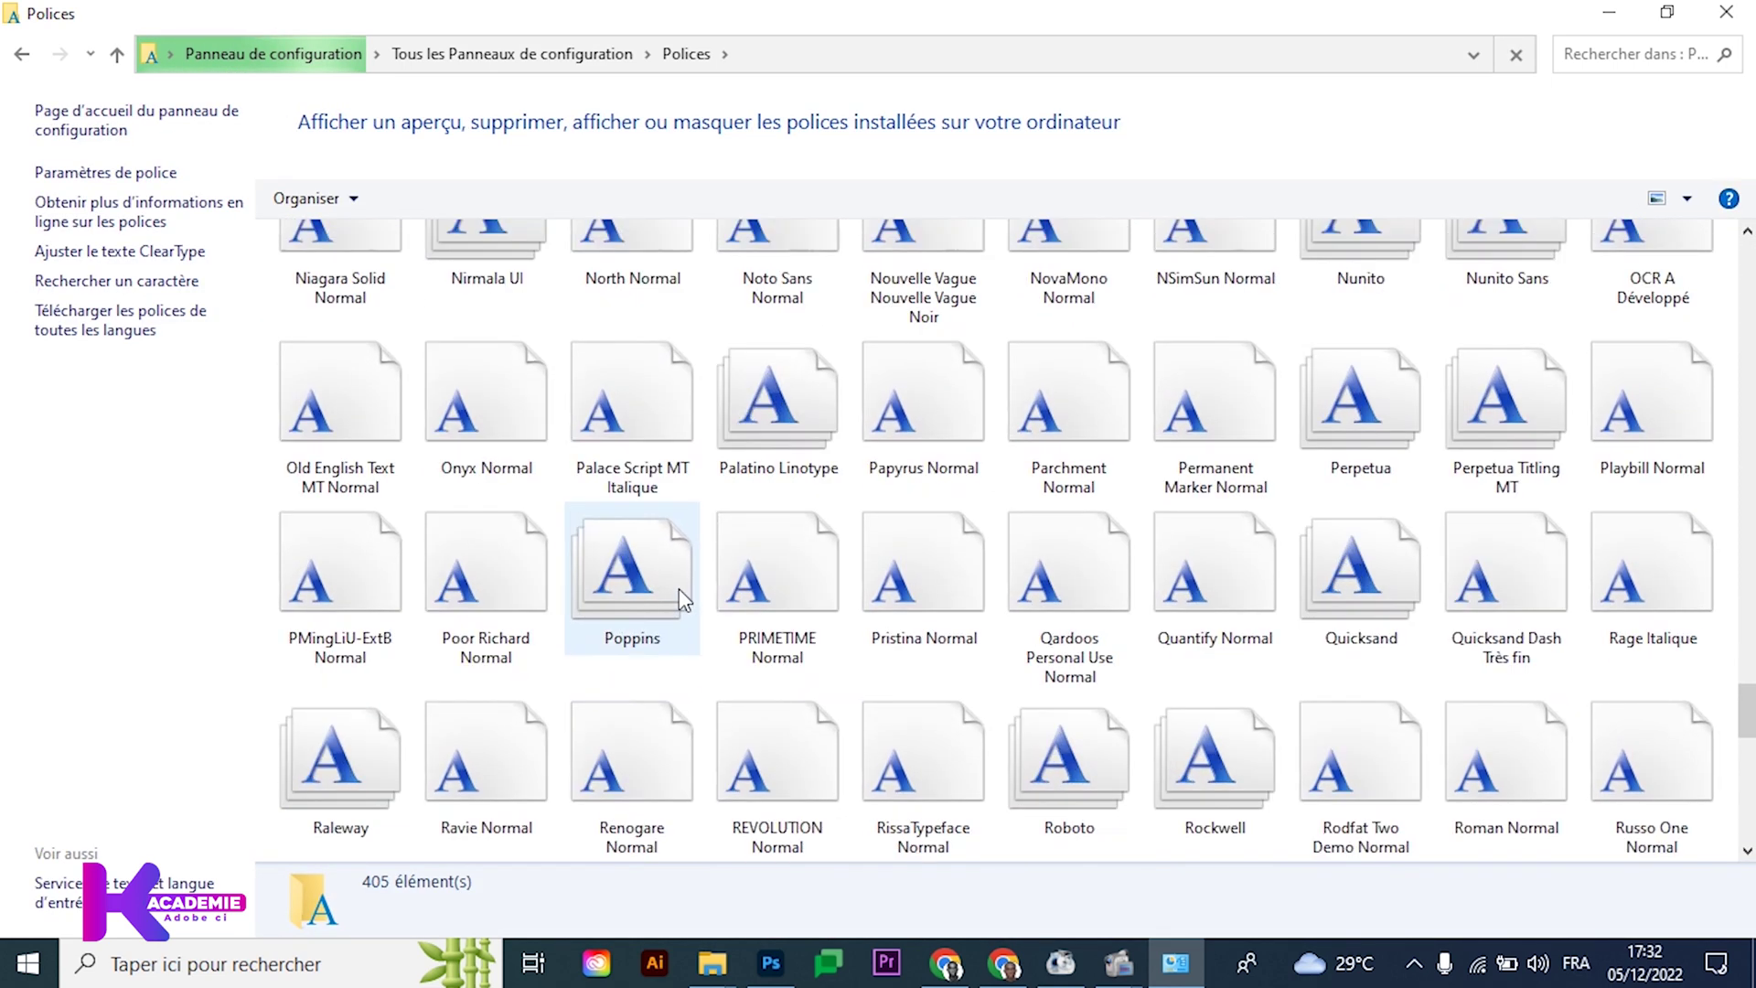
scroll(679, 588, "up", 4)
scroll(679, 589, "up", 20)
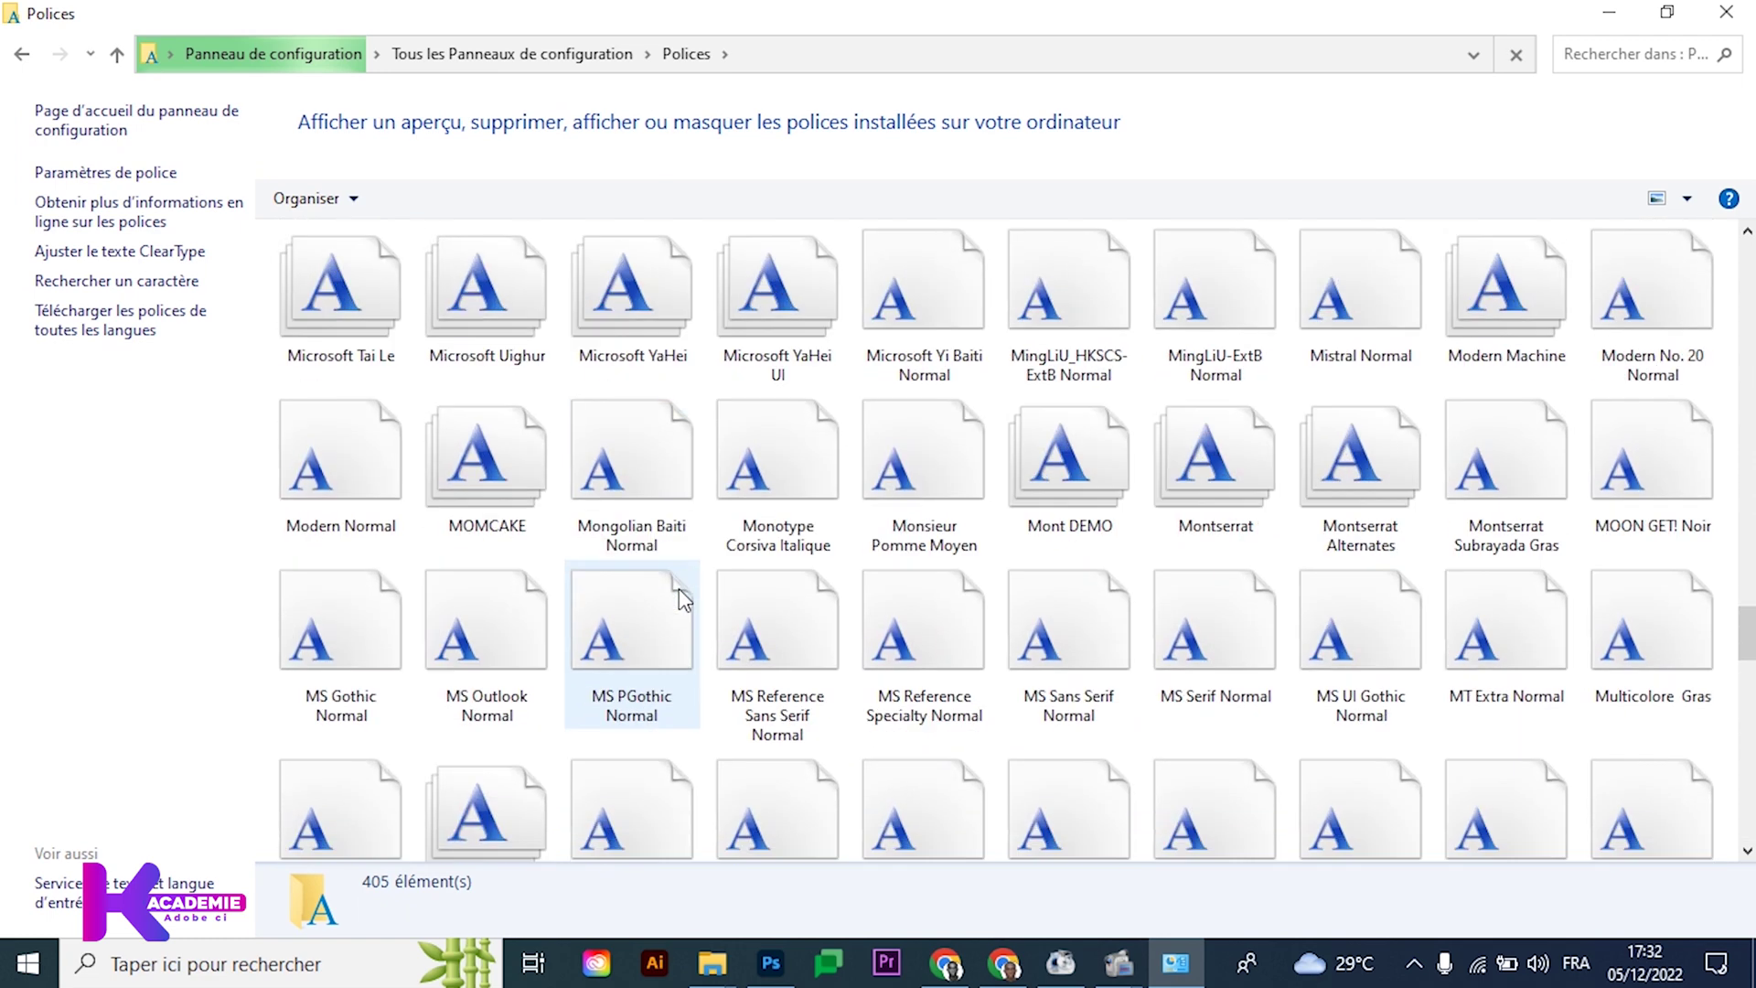
scroll(678, 589, "up", 5)
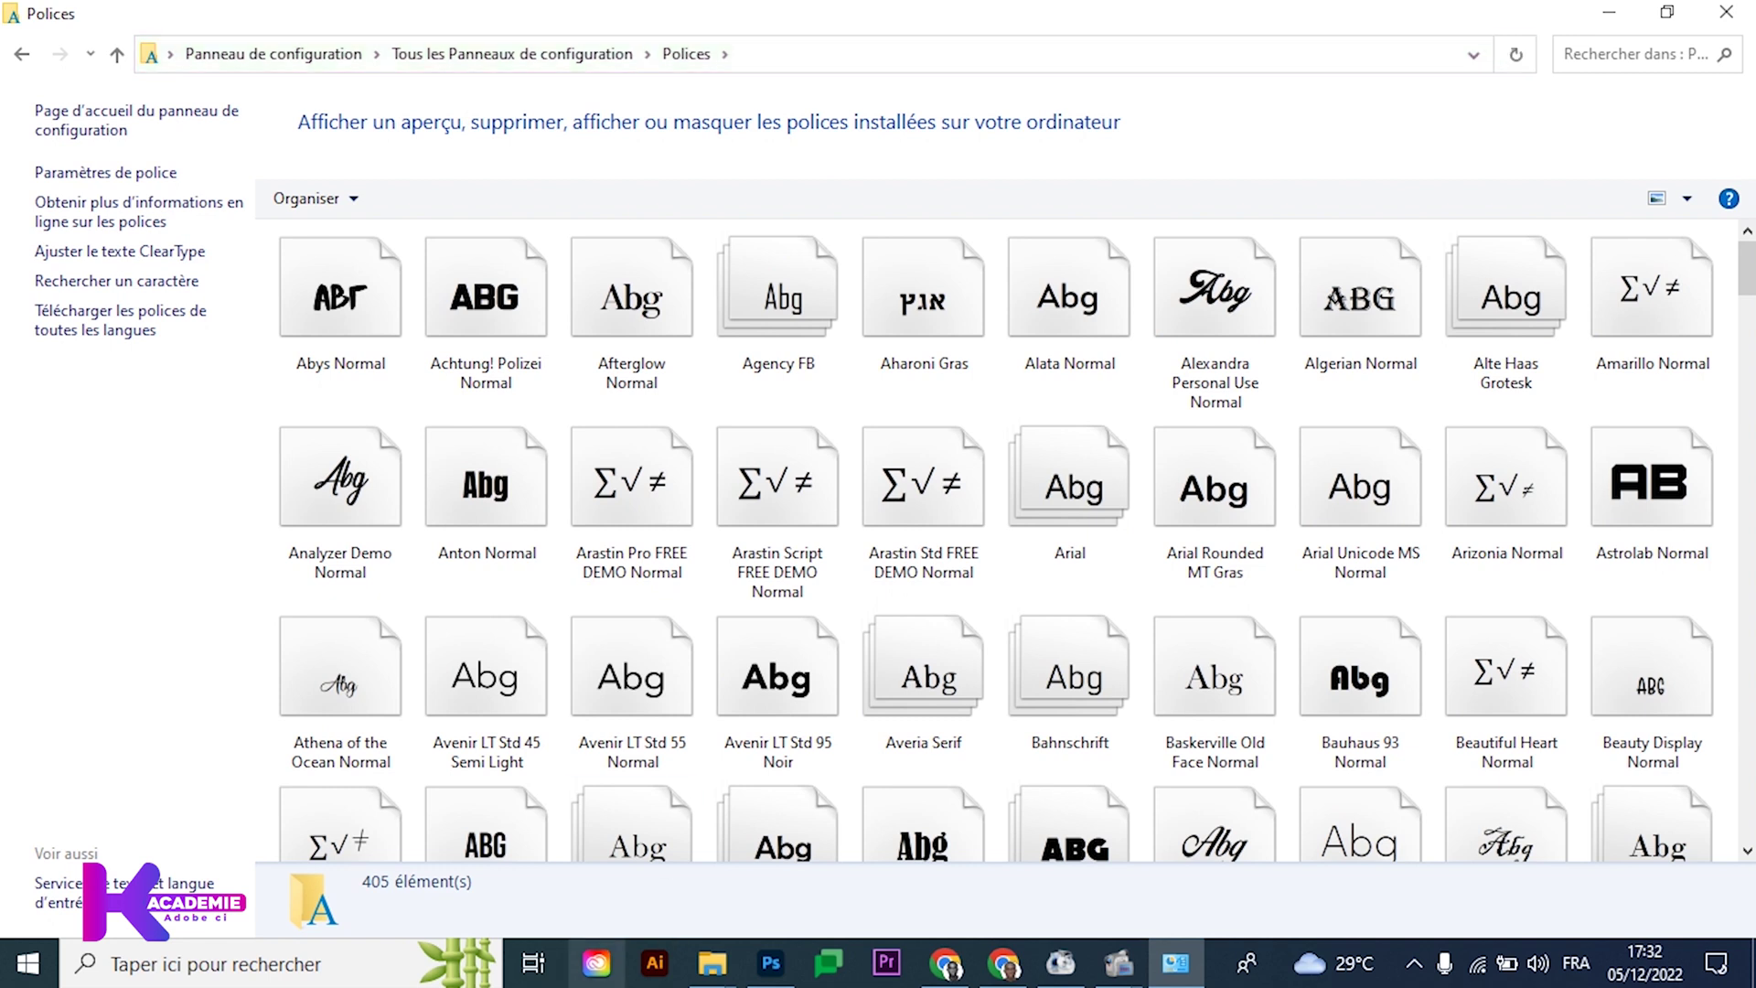
Switch to File Explorer's static folder and copy all the Montserrat font files
left_click(723, 970)
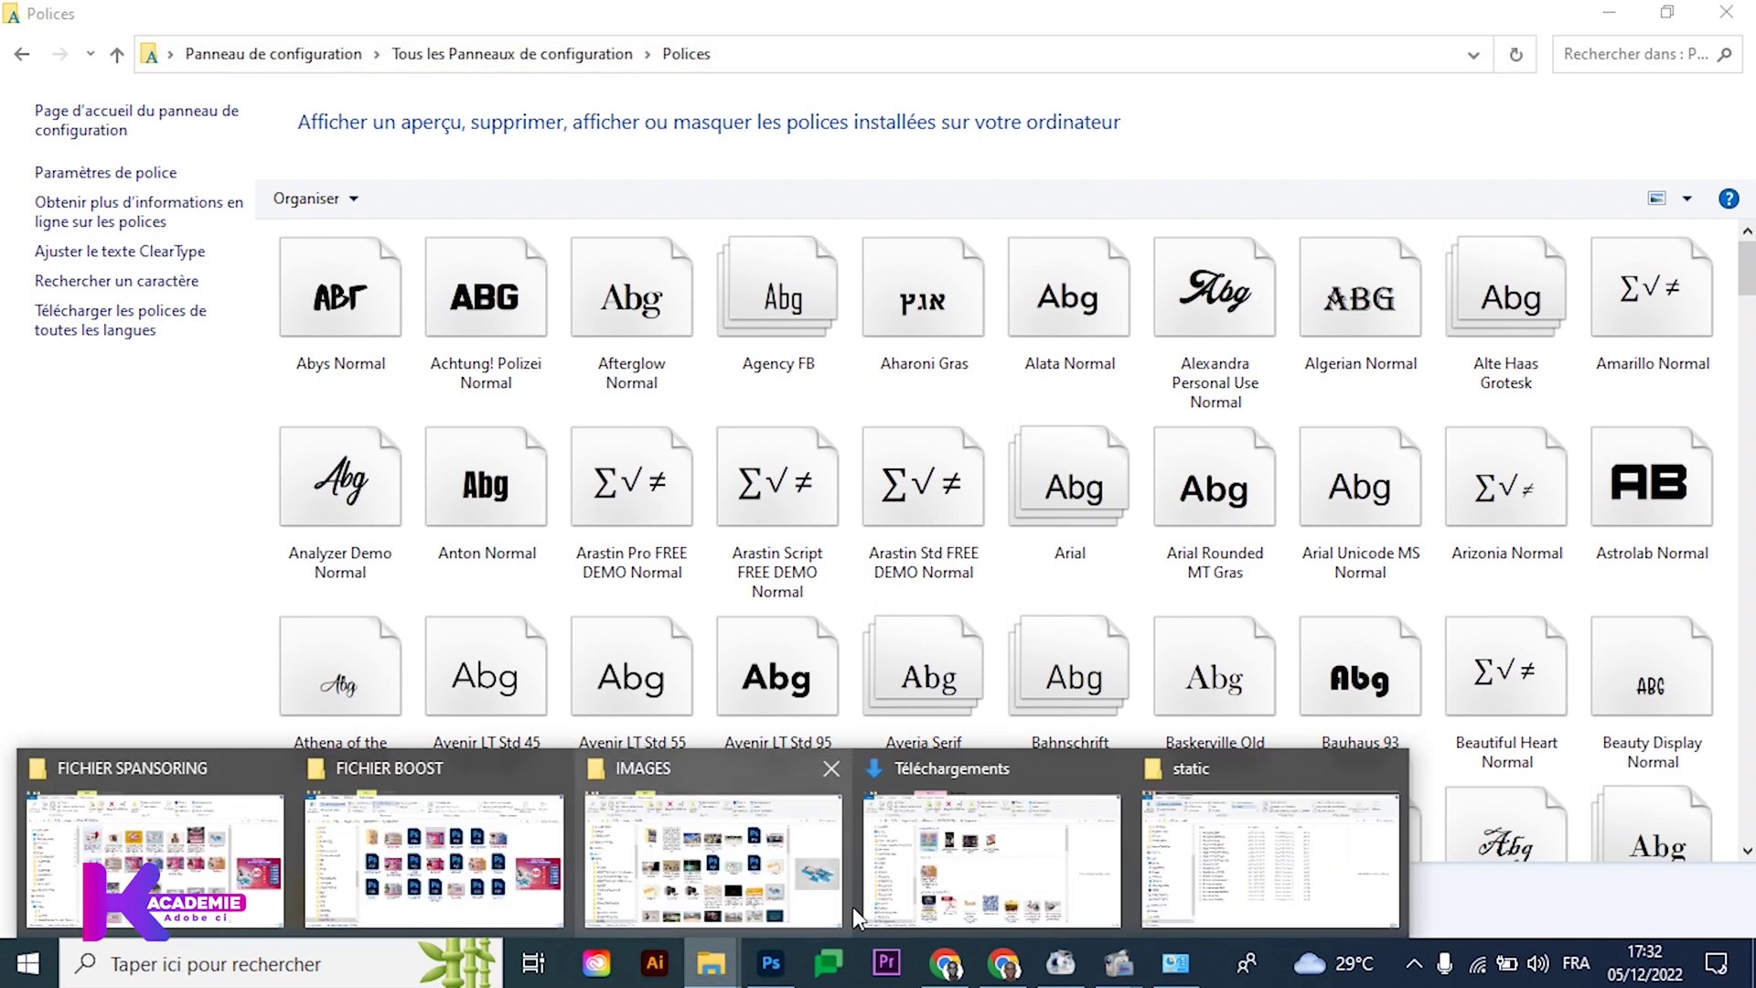
left_click(1163, 904)
left_click_drag(425, 864, 667, 270)
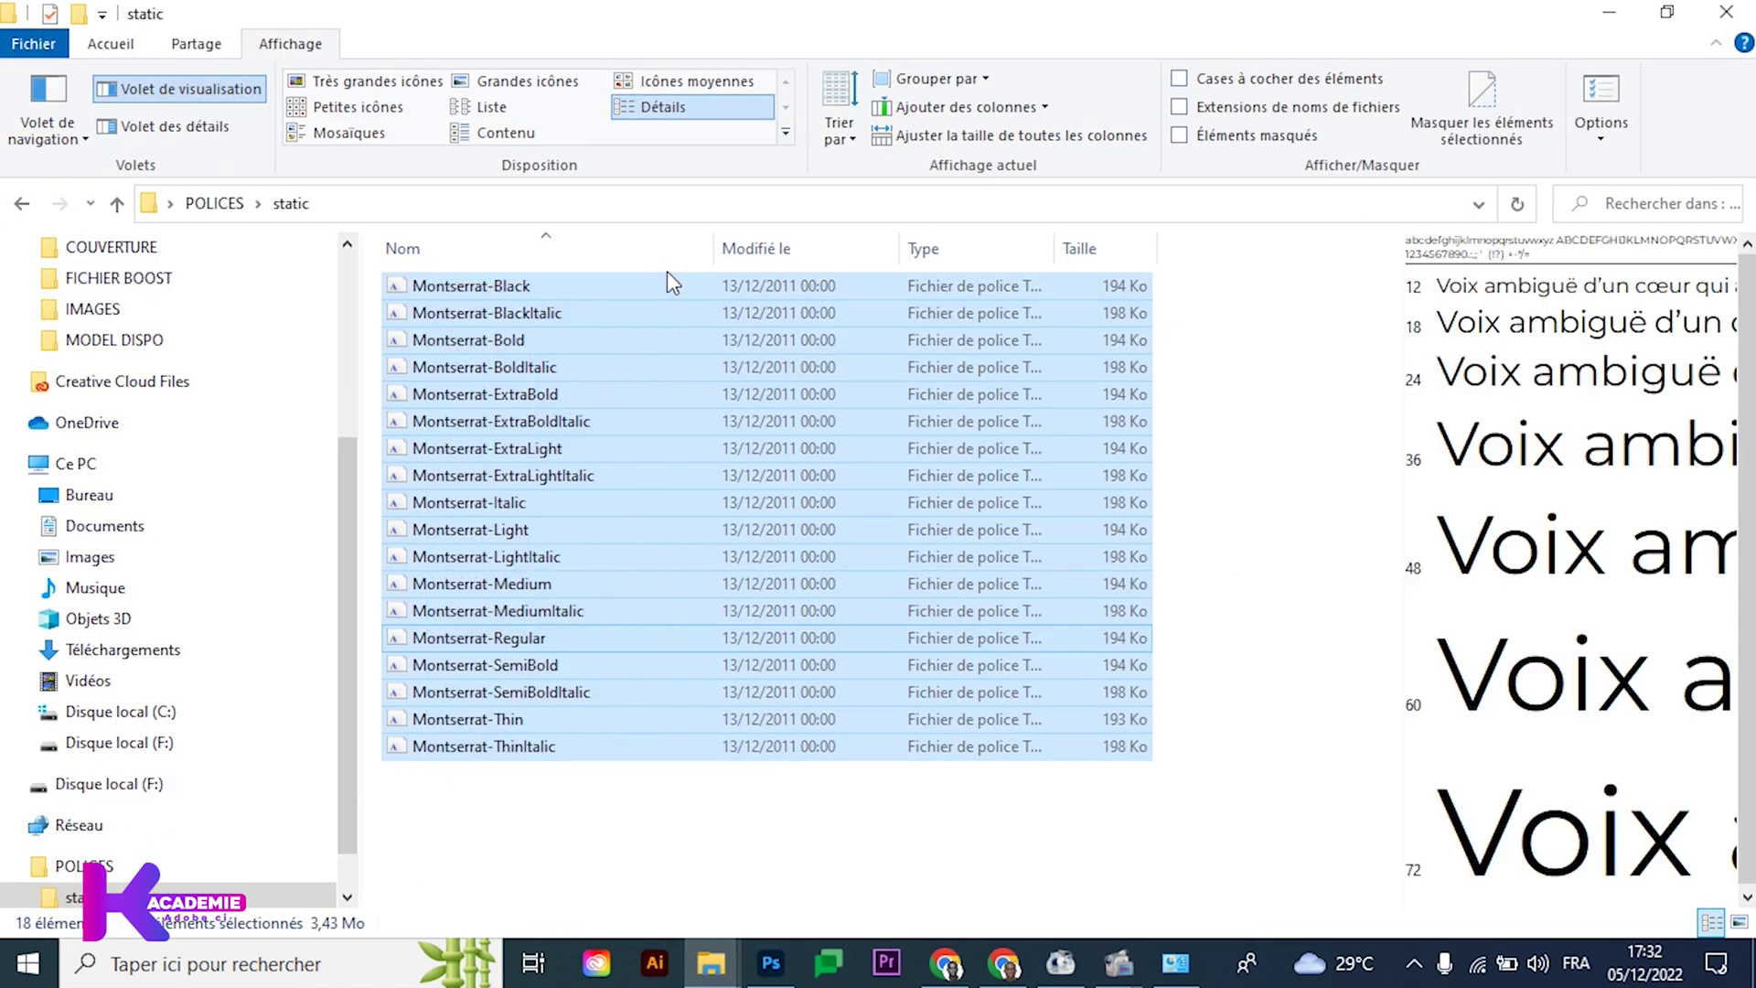
right_click(629, 320)
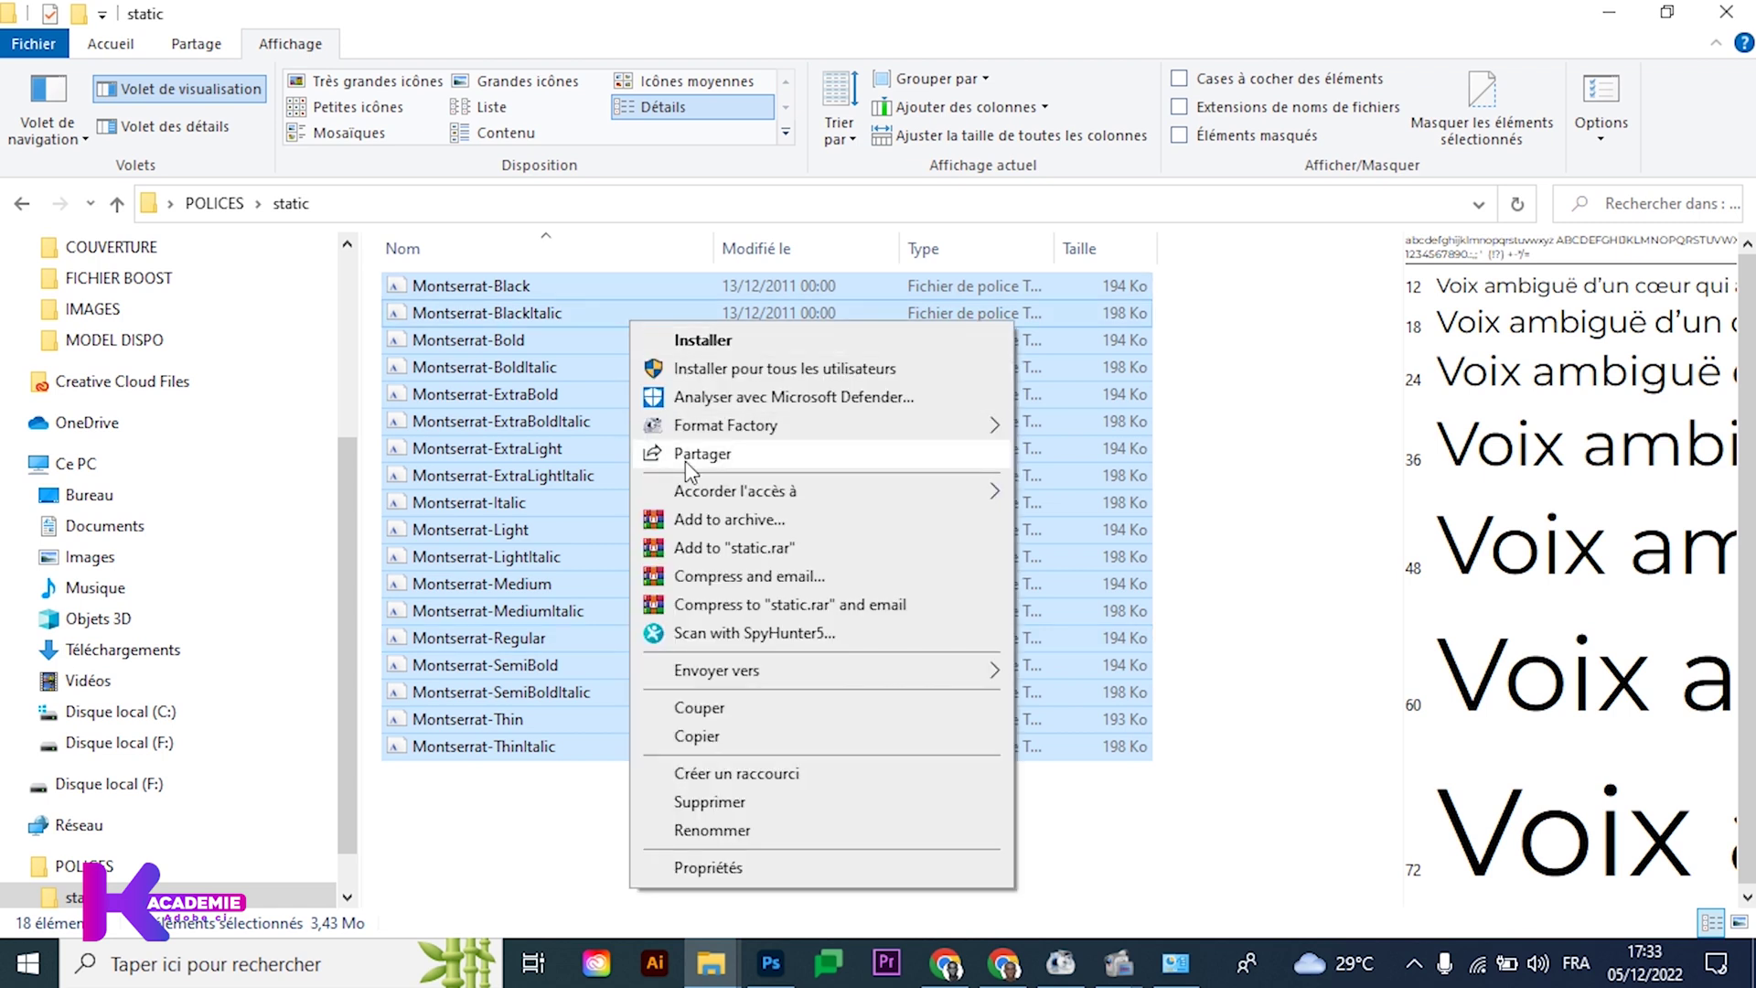
left_click(697, 734)
Paste the copied Montserrat fonts into the Control Panel's Polices folder, declining to replace any already installed font
left_click(1175, 963)
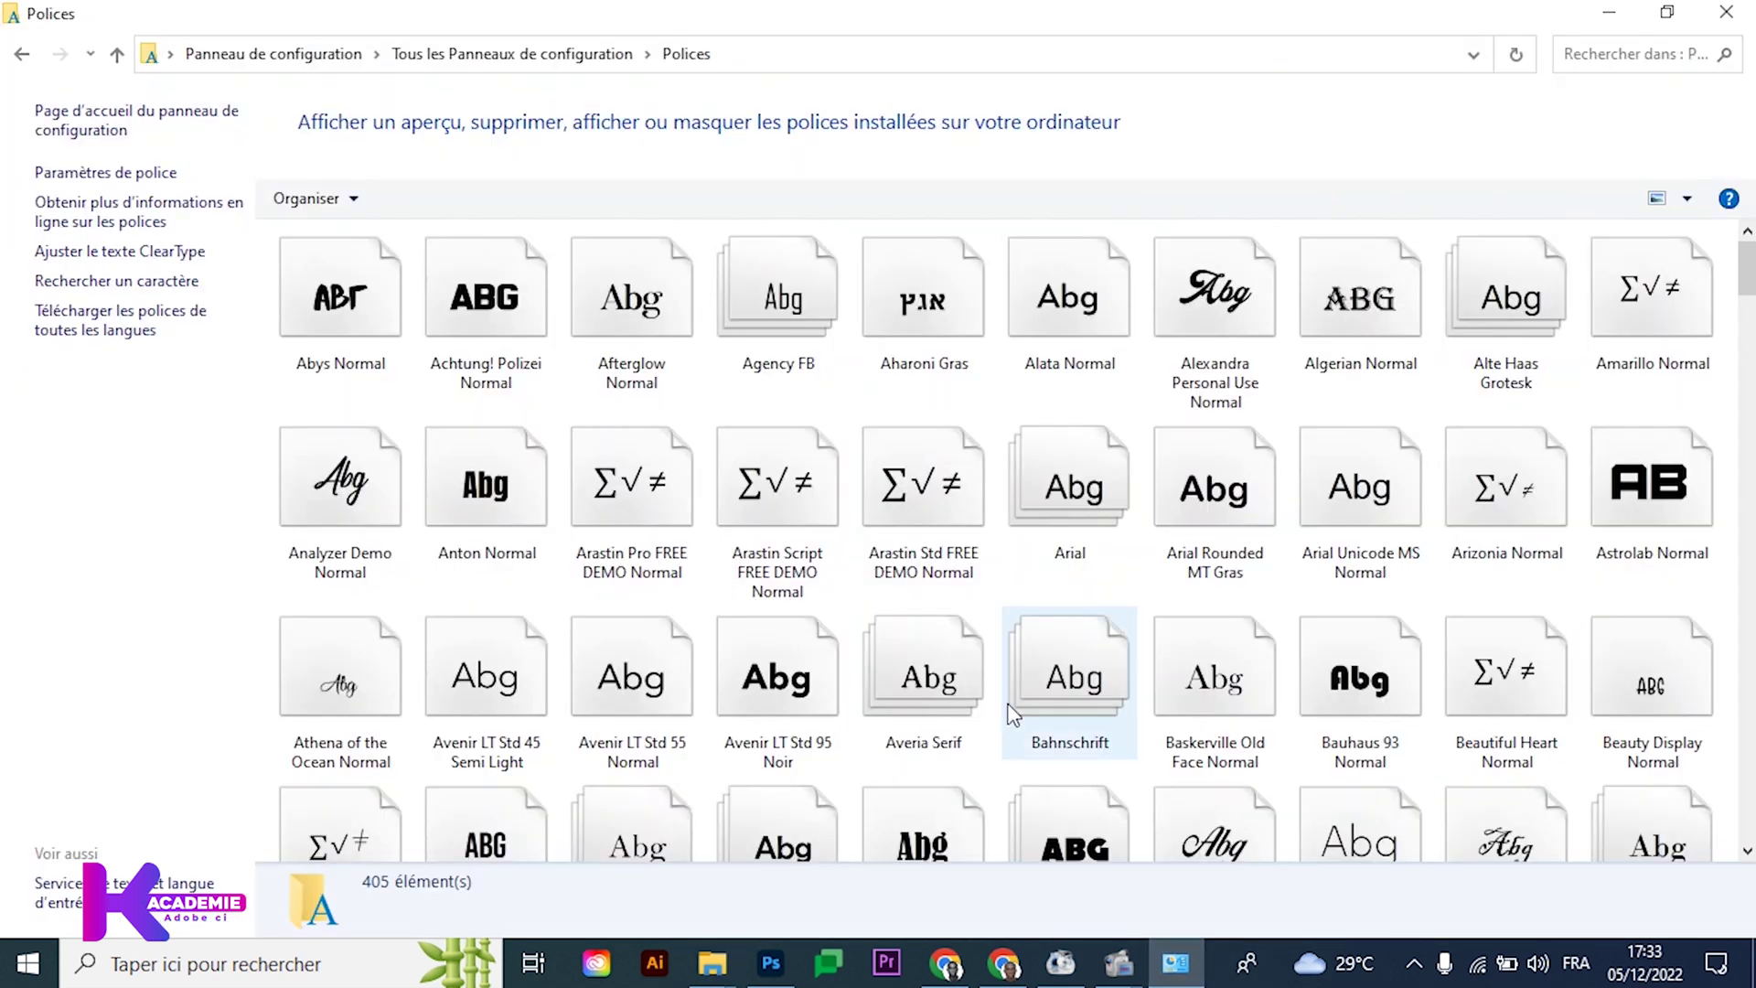
right_click(855, 593)
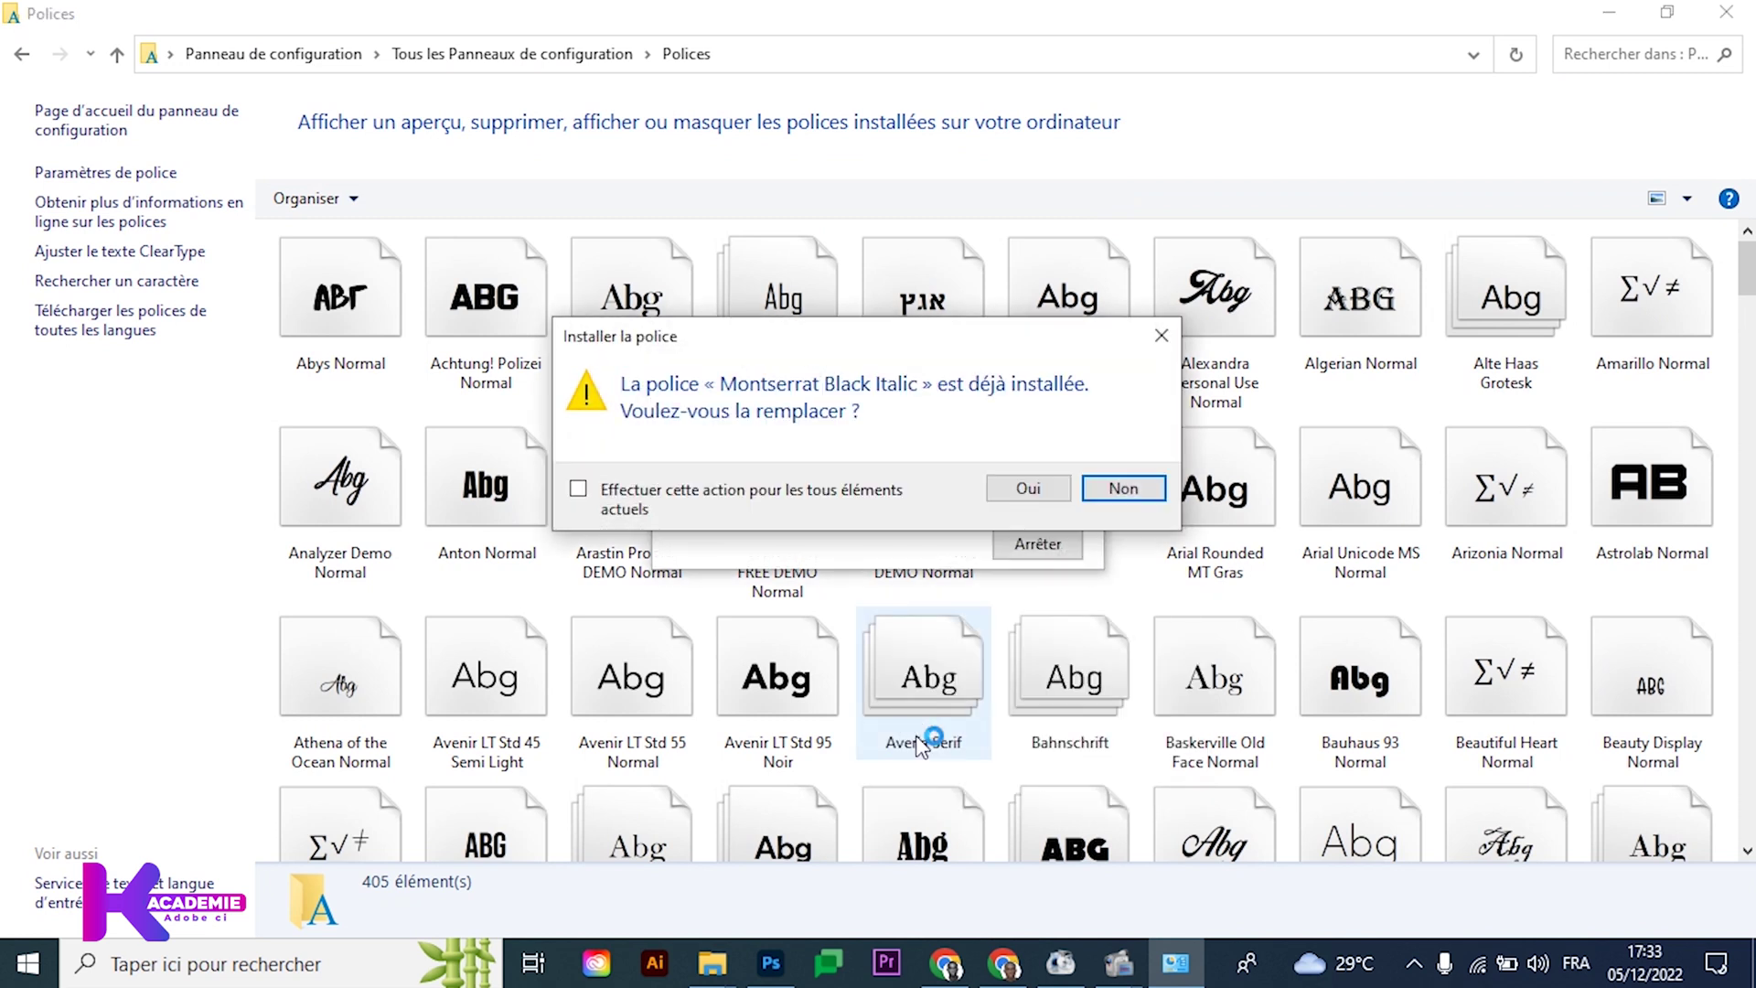
left_click(1120, 491)
left_click(578, 489)
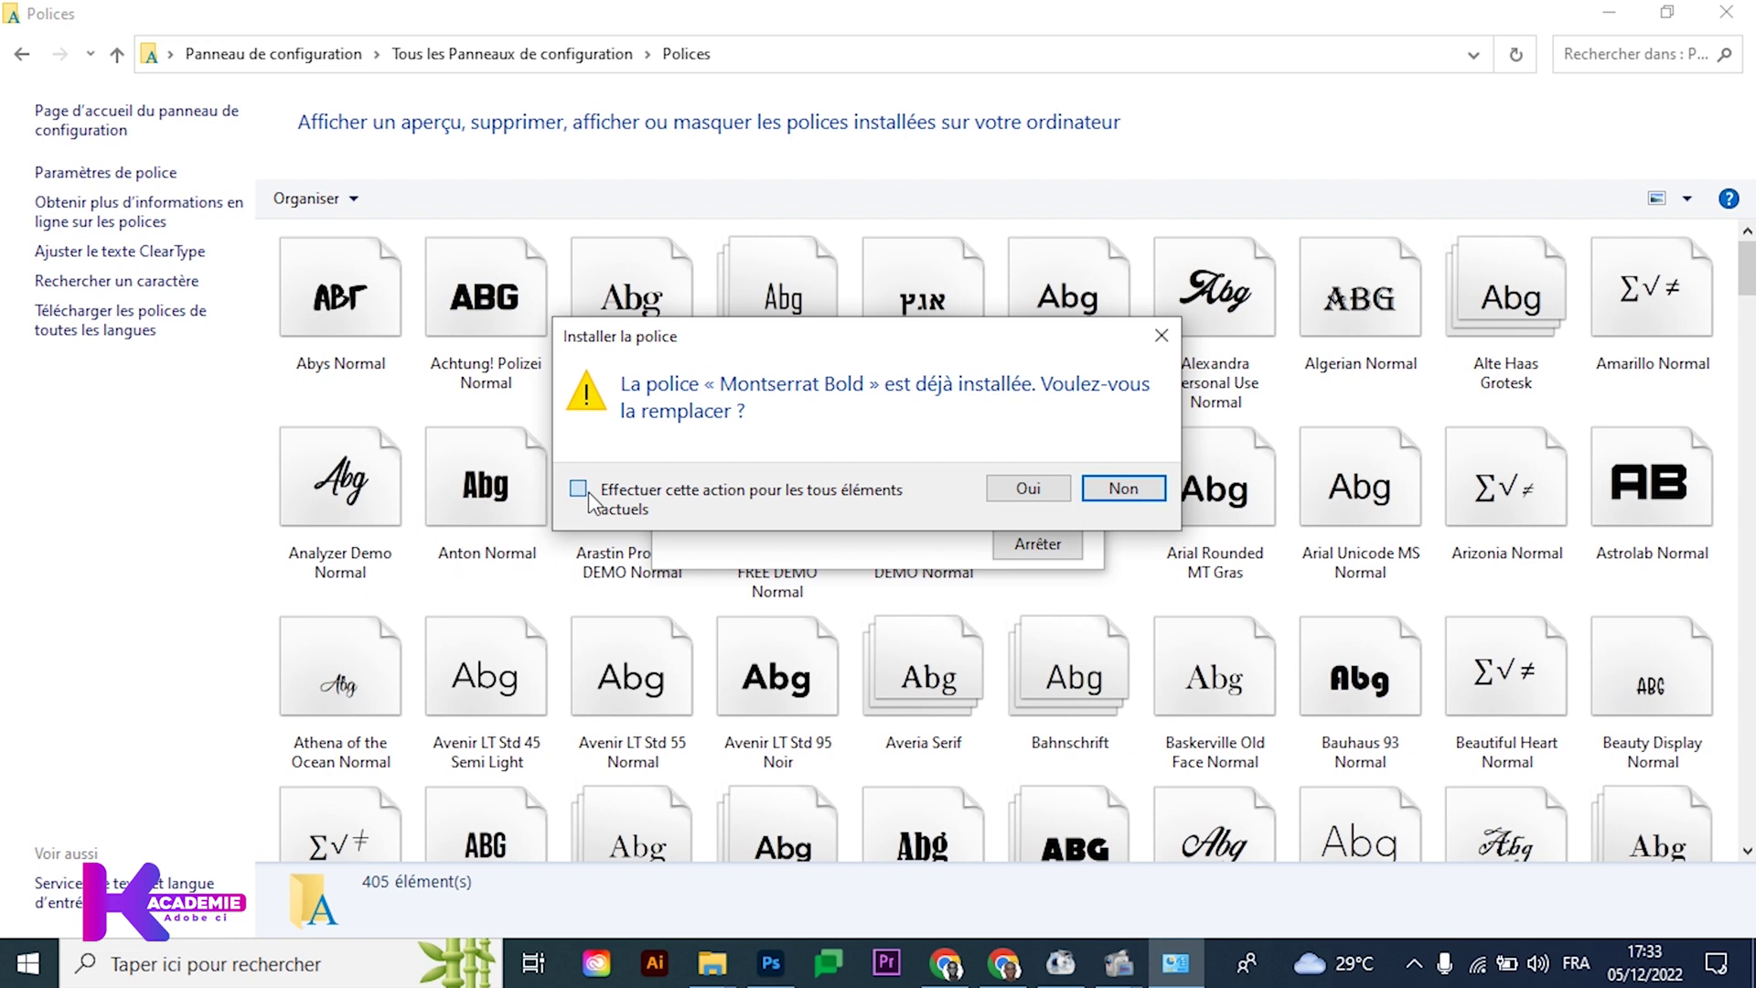
left_click(1122, 489)
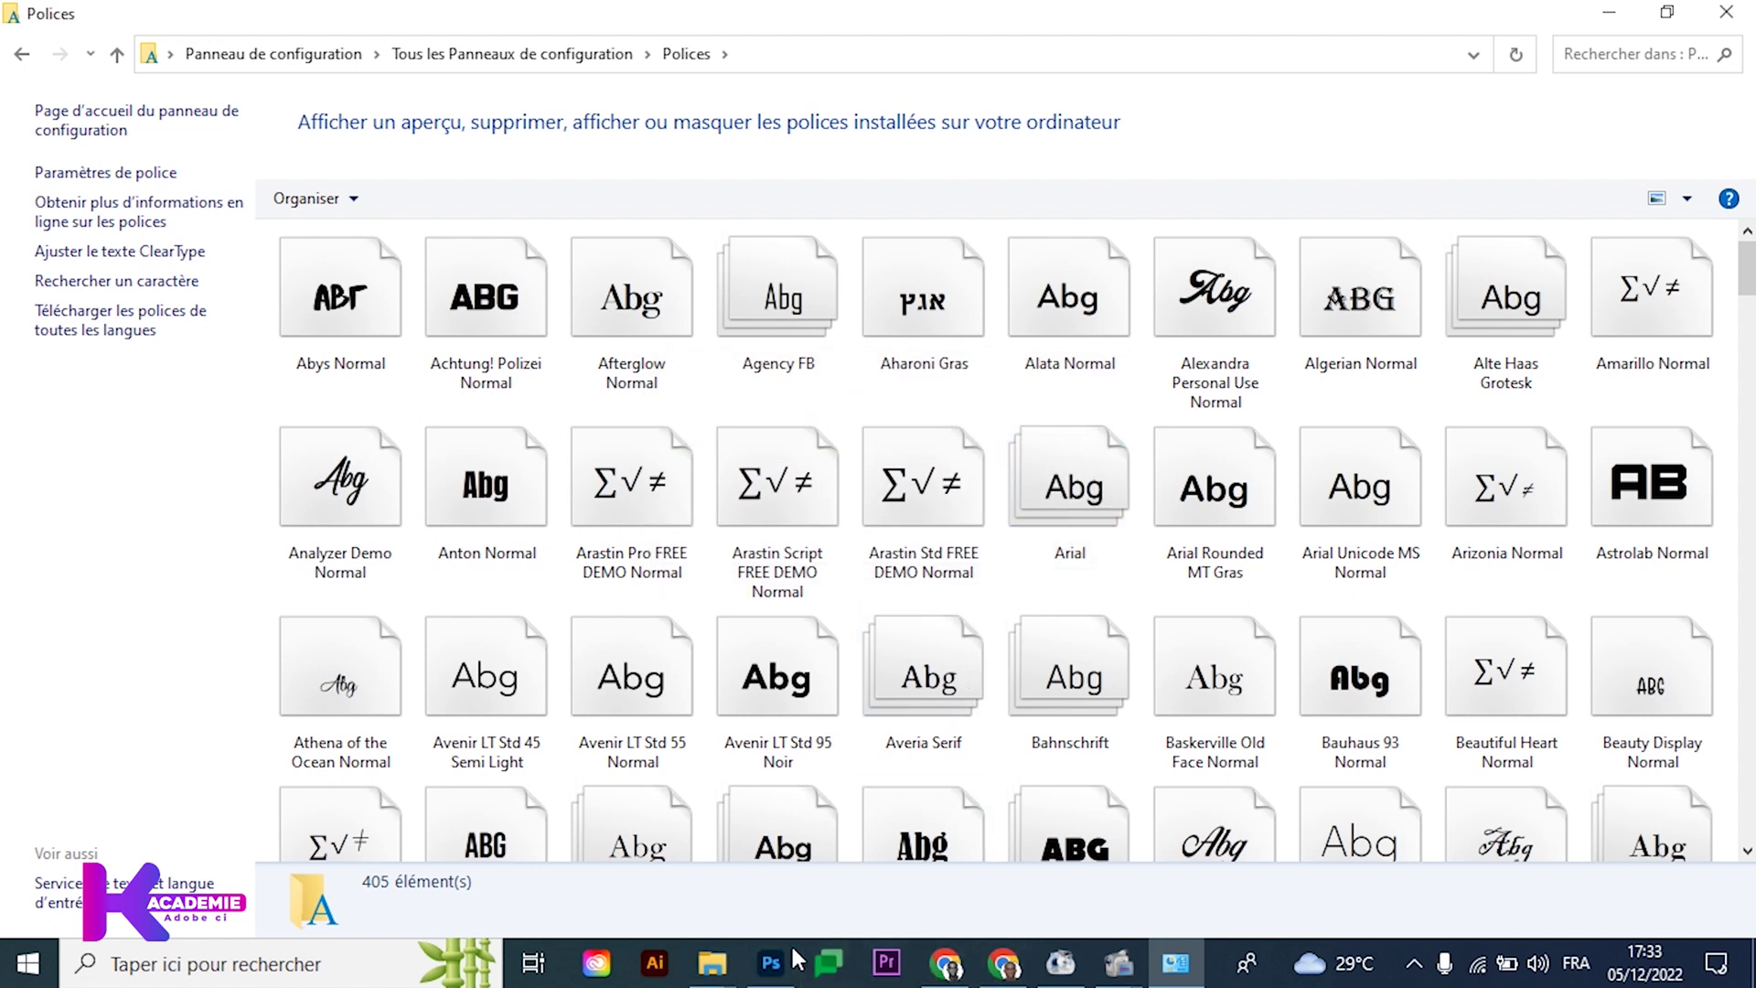
Return to File Explorer's static folder, select Montserrat-ThinItalic and display the files as very large icons
left_click(711, 963)
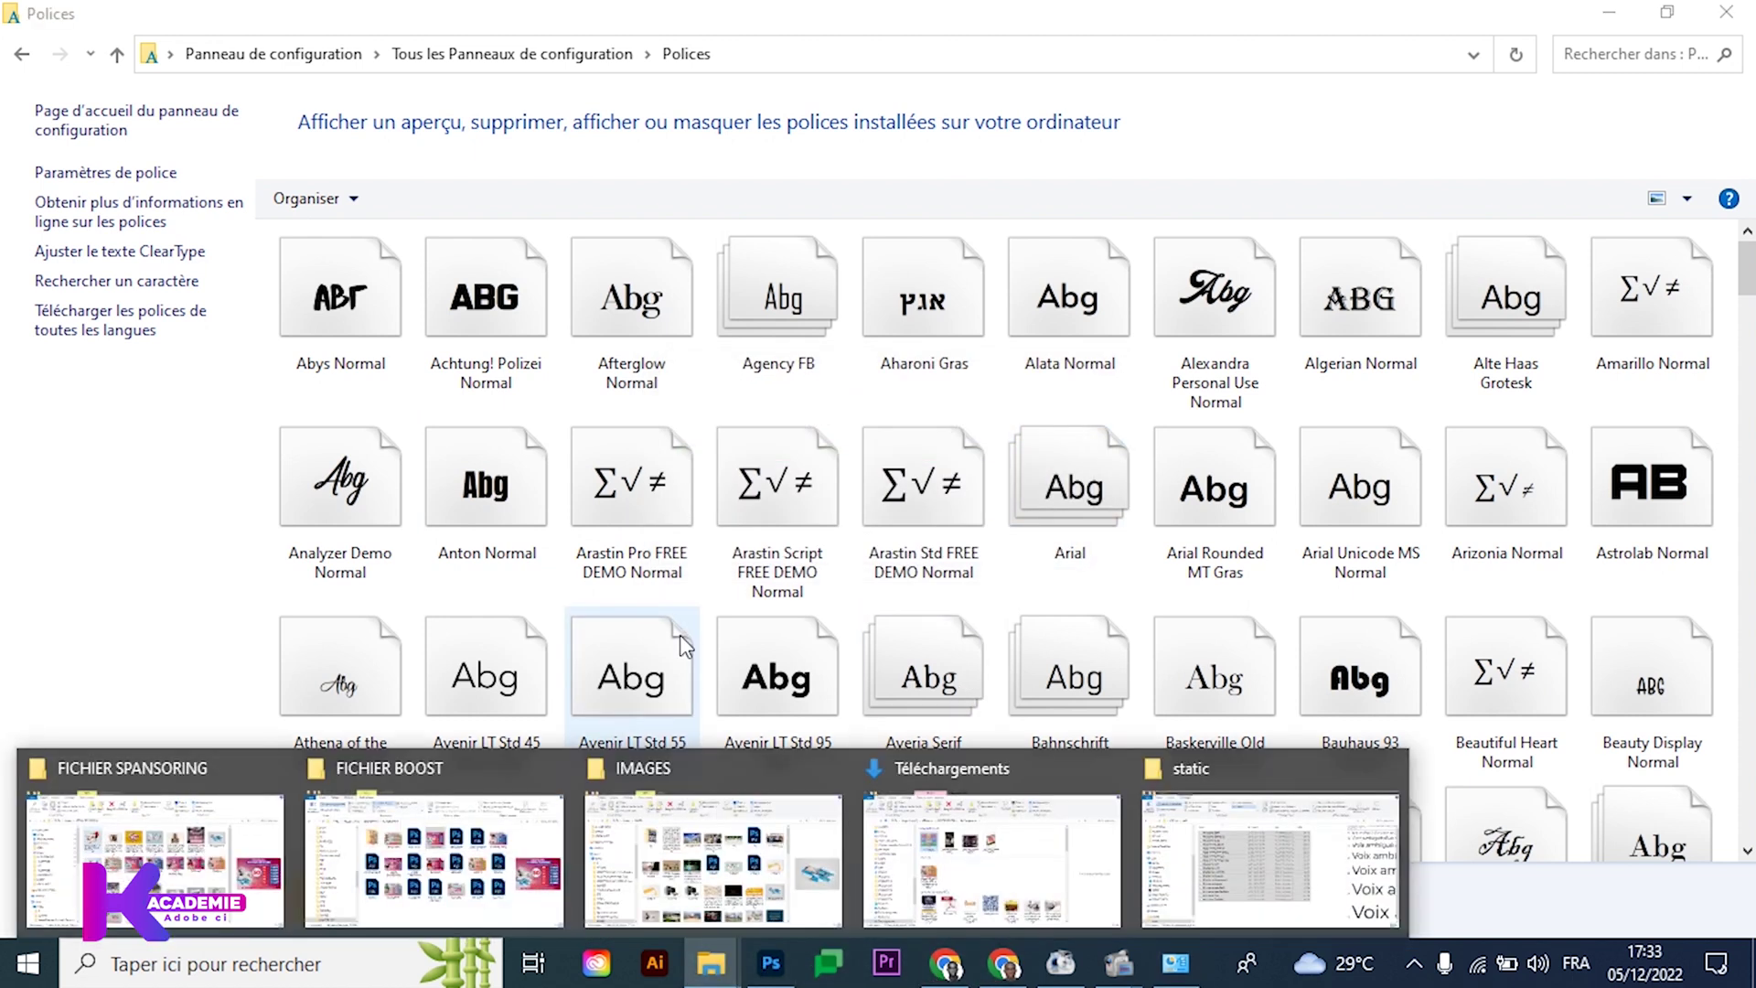
left_click(1247, 905)
left_click(448, 752)
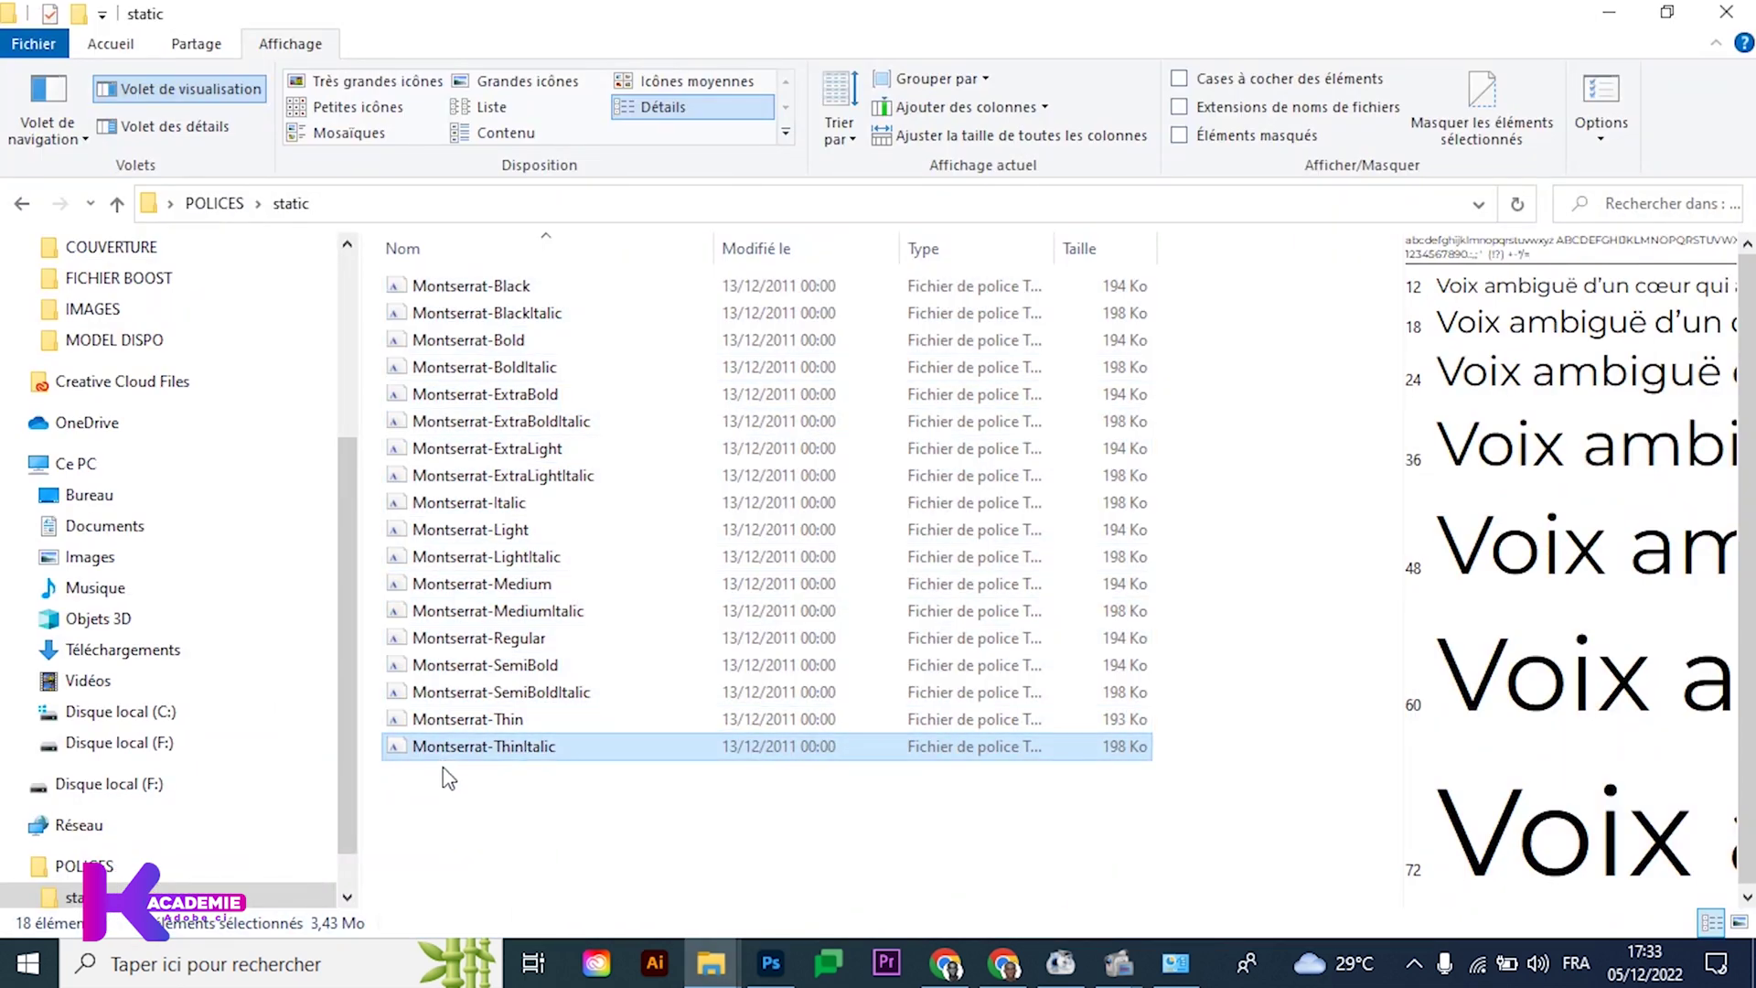
left_click(405, 84)
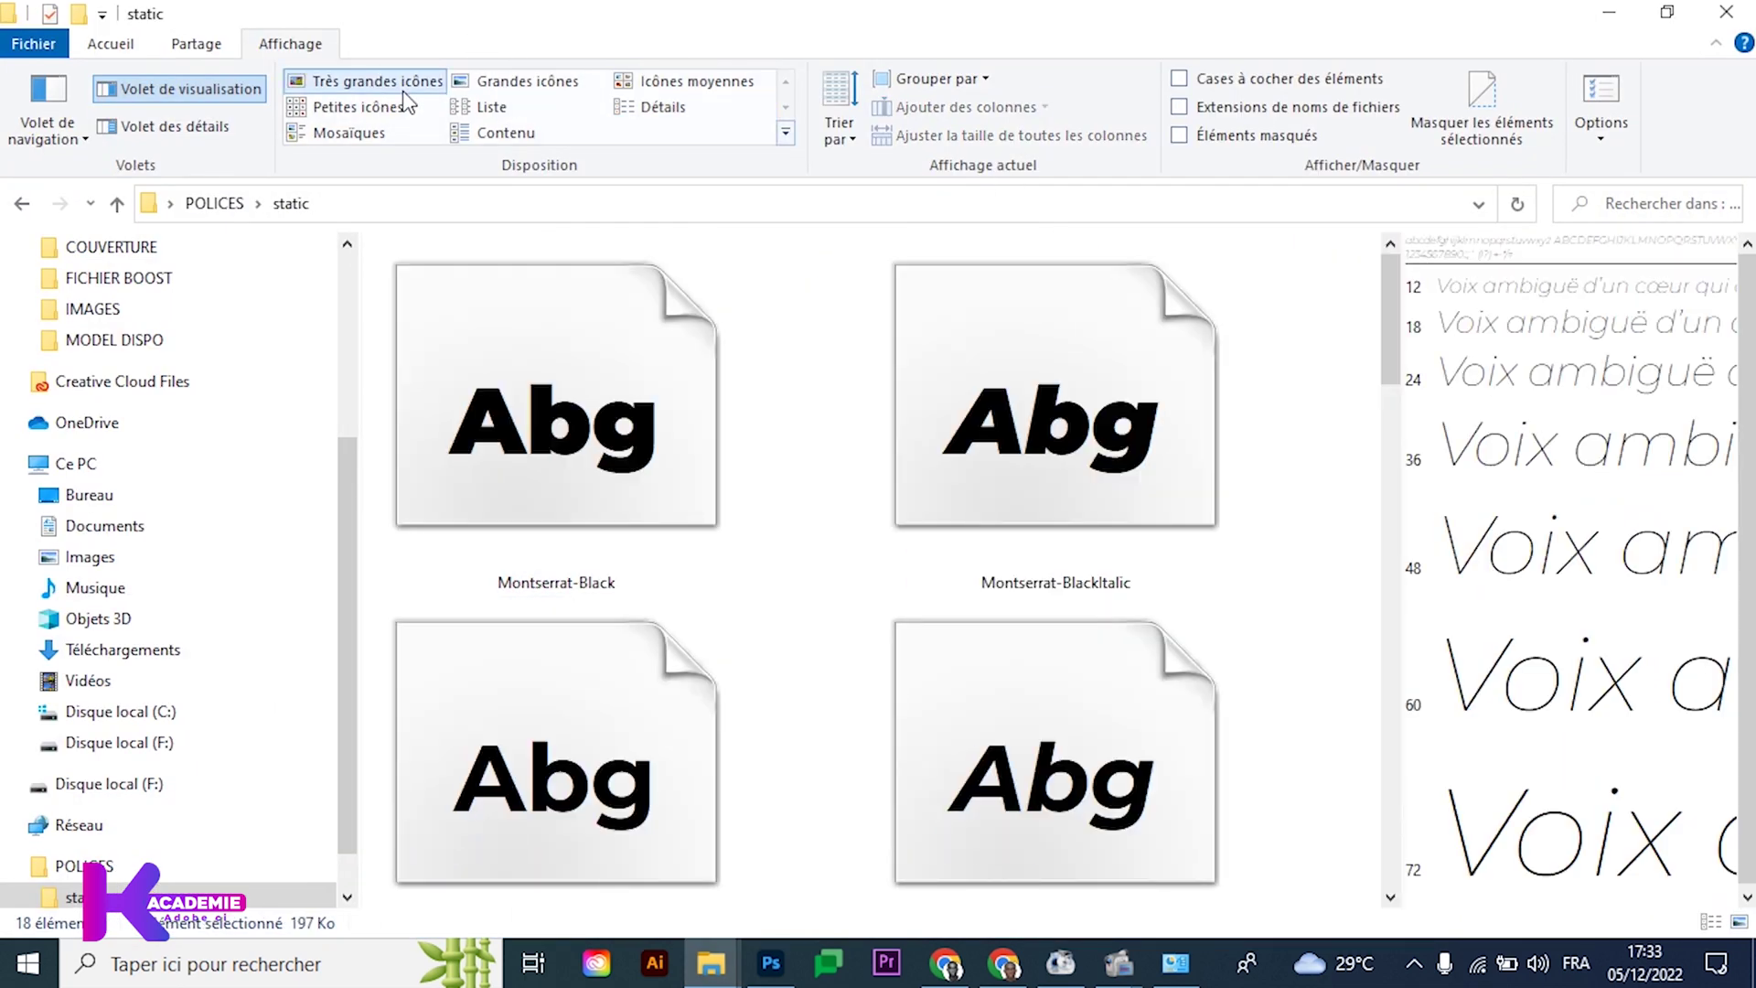
Go back to the POLICES folder, preview the Montserrat-VariableFont_wght font and close its preview
left_click(22, 203)
left_click_drag(791, 434, 897, 338)
left_click(809, 601)
left_click_drag(747, 492, 924, 310)
double_click(928, 318)
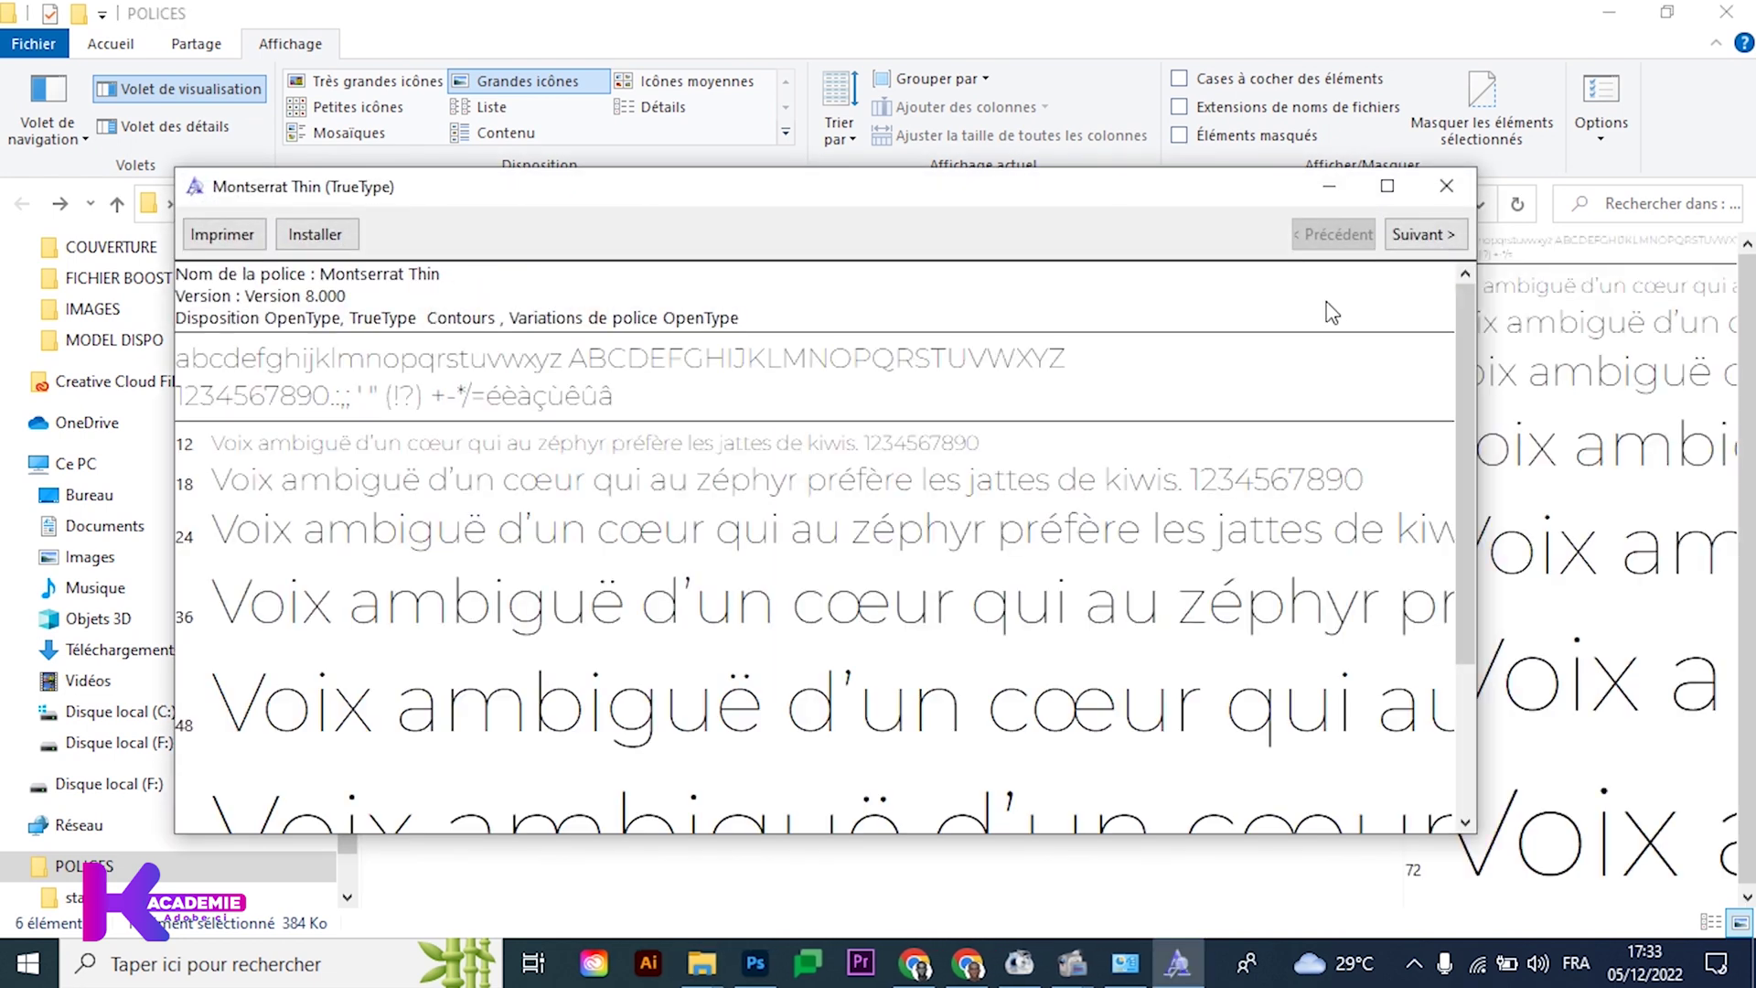
left_click(1445, 185)
Copy the two Montserrat variable font files in the POLICES folder and clear the selection
left_click_drag(689, 473, 869, 299)
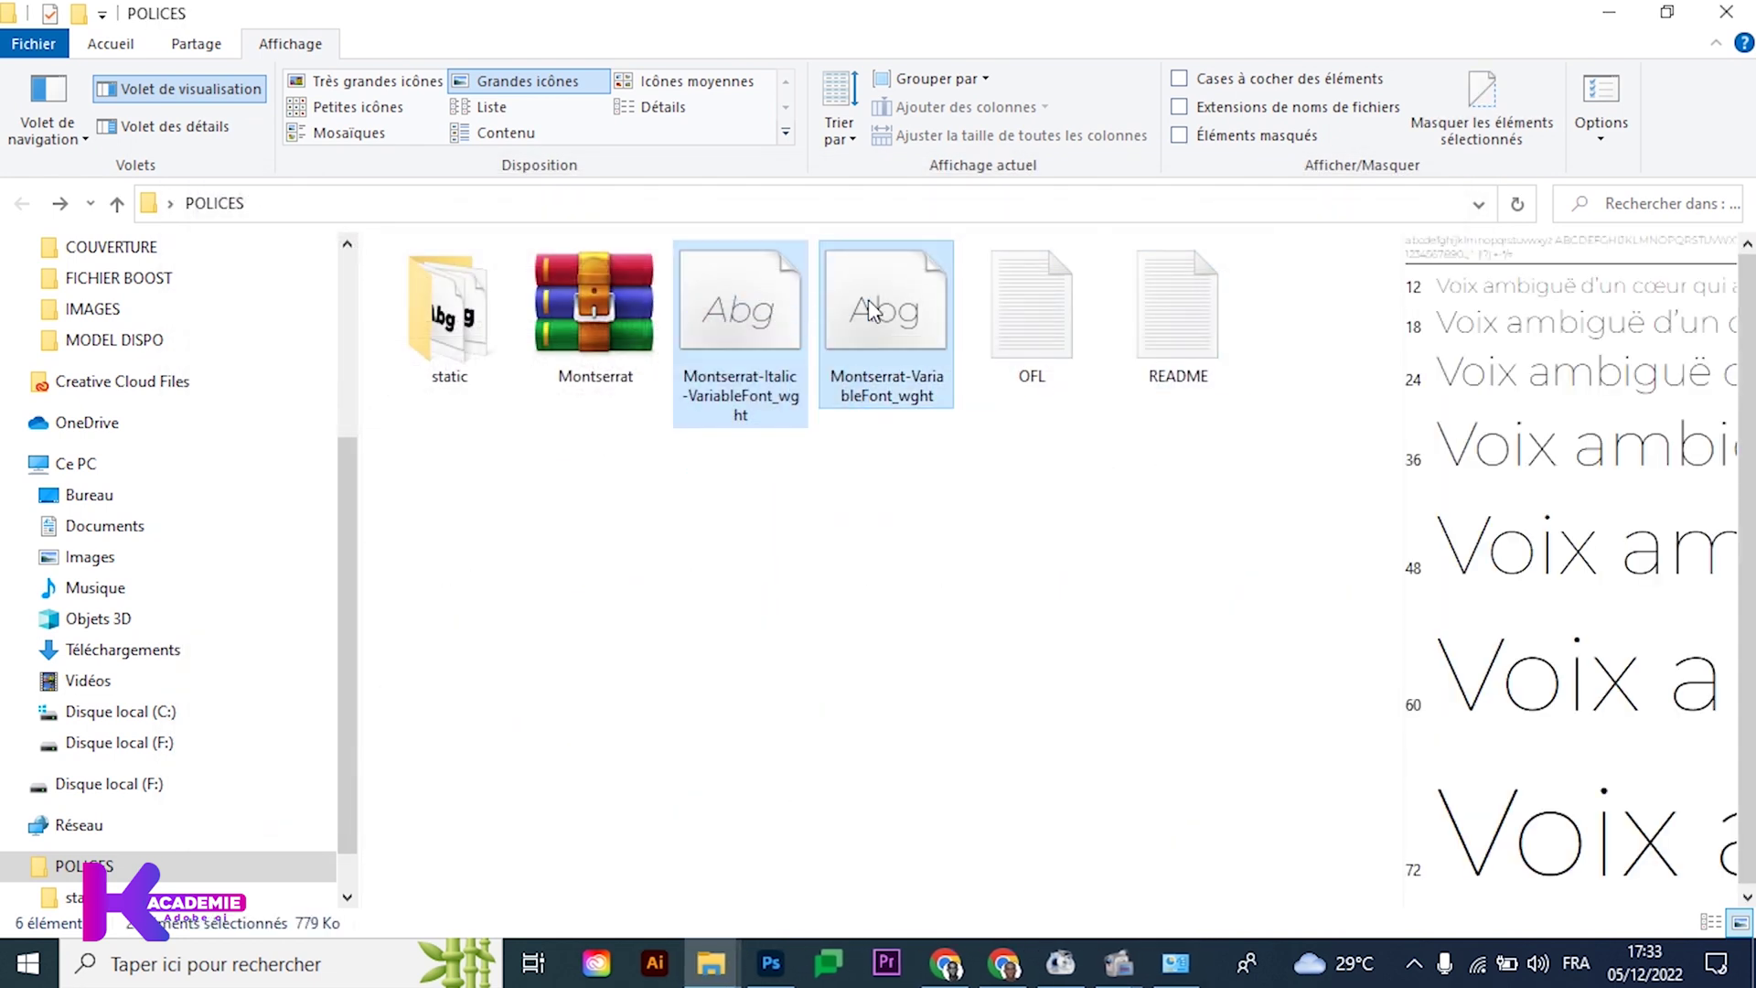
right_click(868, 299)
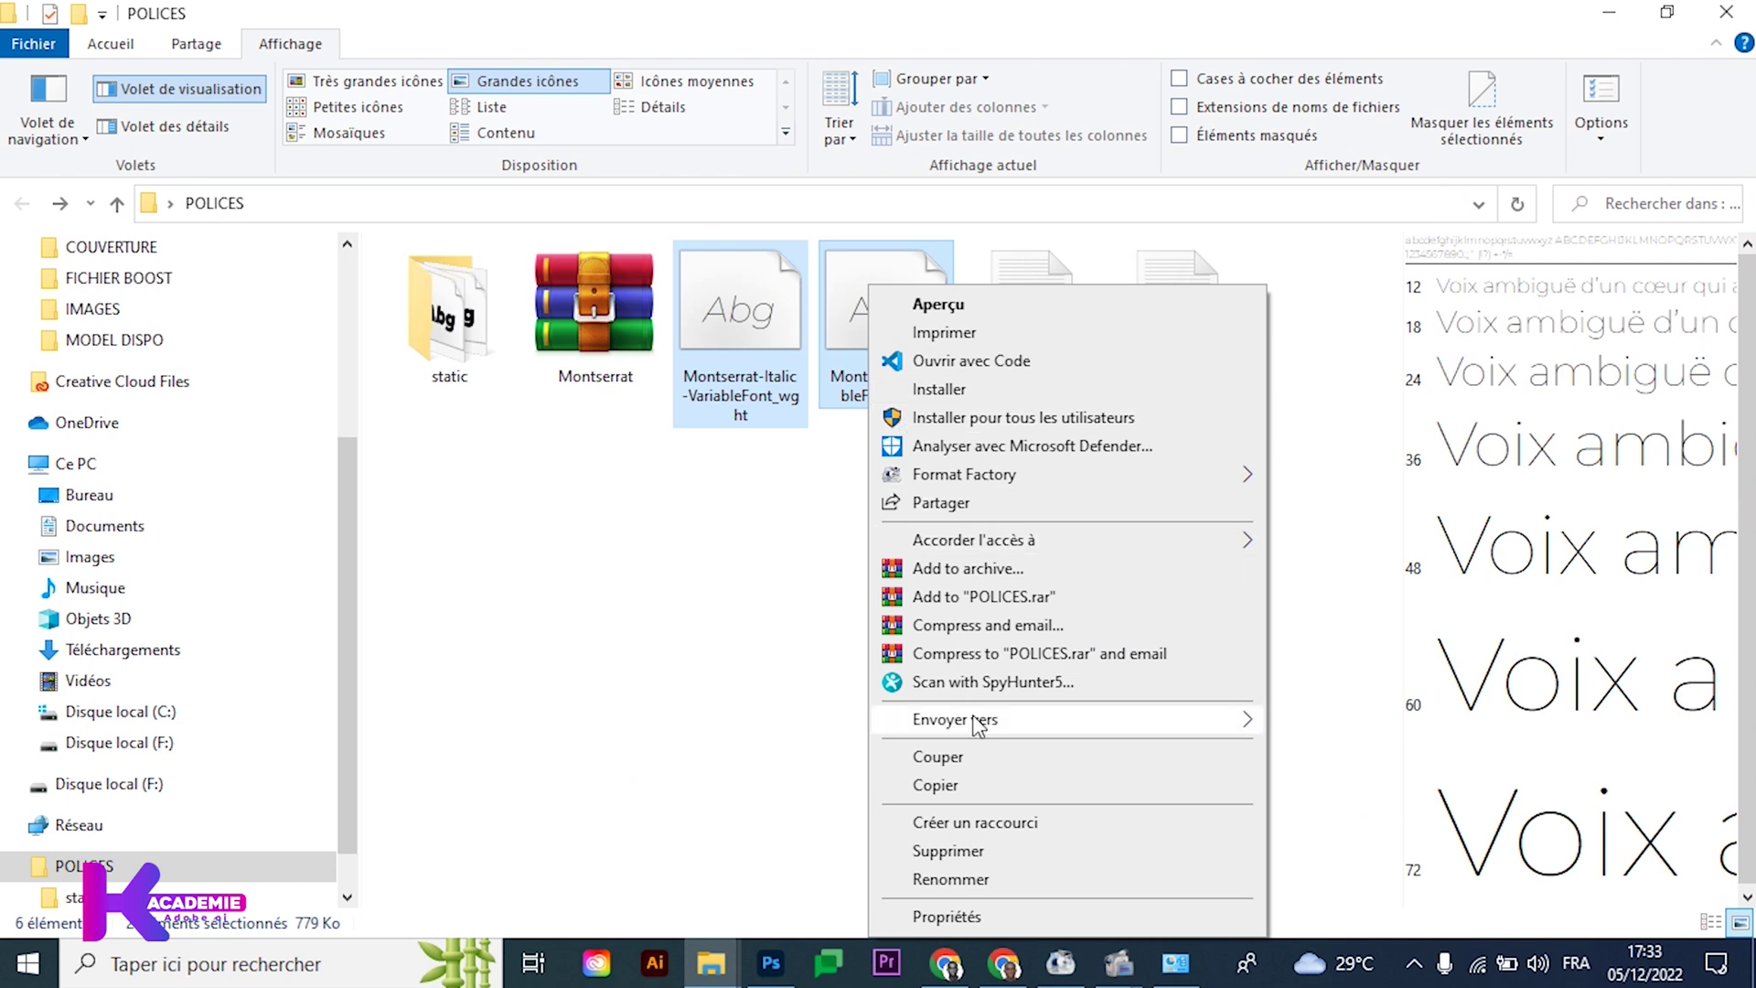
left_click(951, 785)
left_click(764, 795)
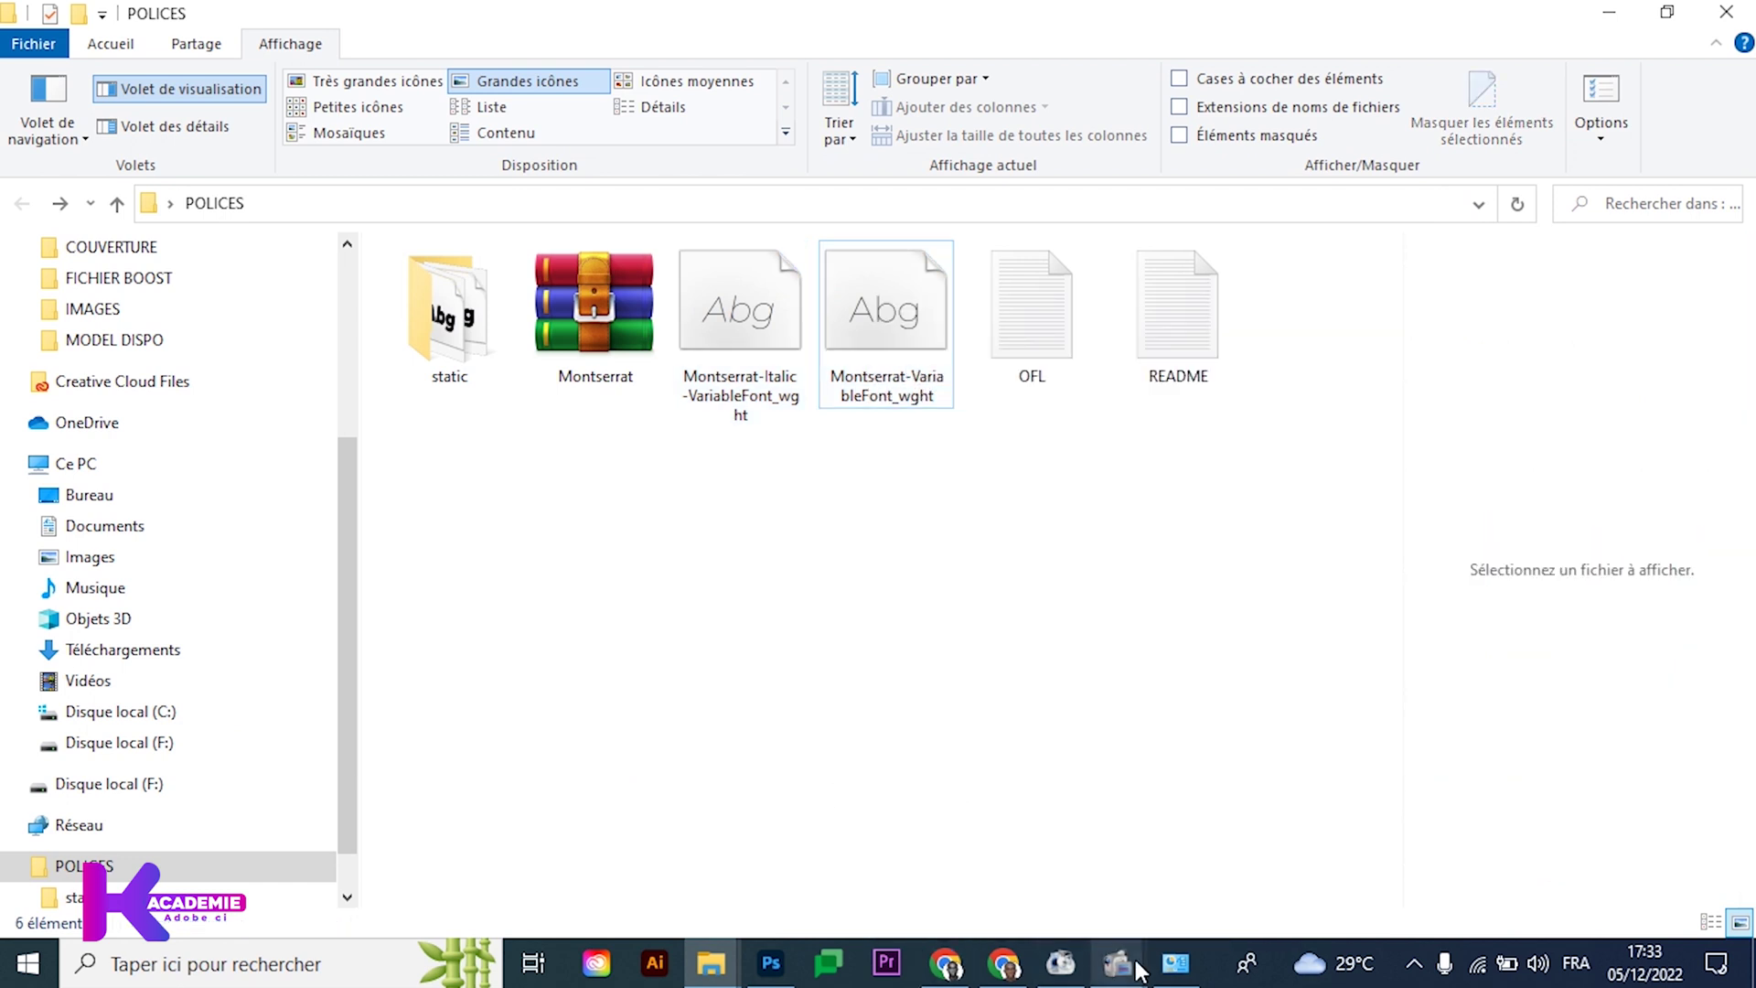
Try to paste the two copied Montserrat variable fonts into the Control Panel's Polices folder
left_click(1176, 963)
left_click(925, 734)
right_click(928, 732)
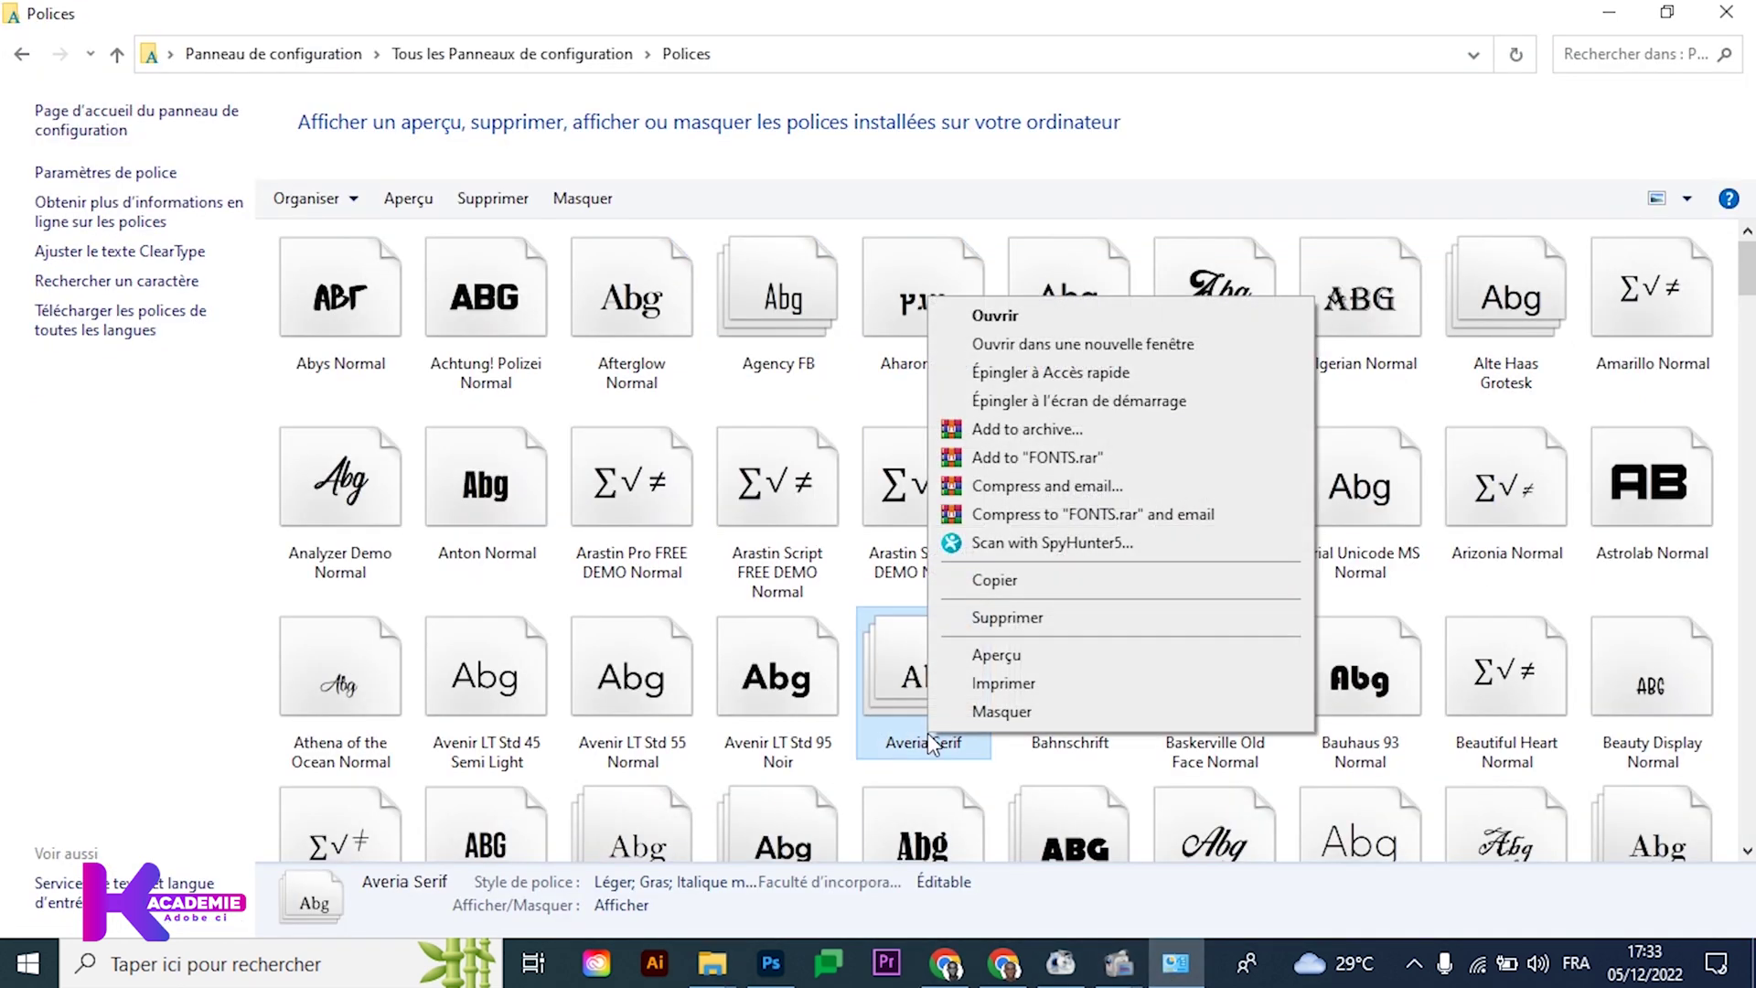
left_click(752, 624)
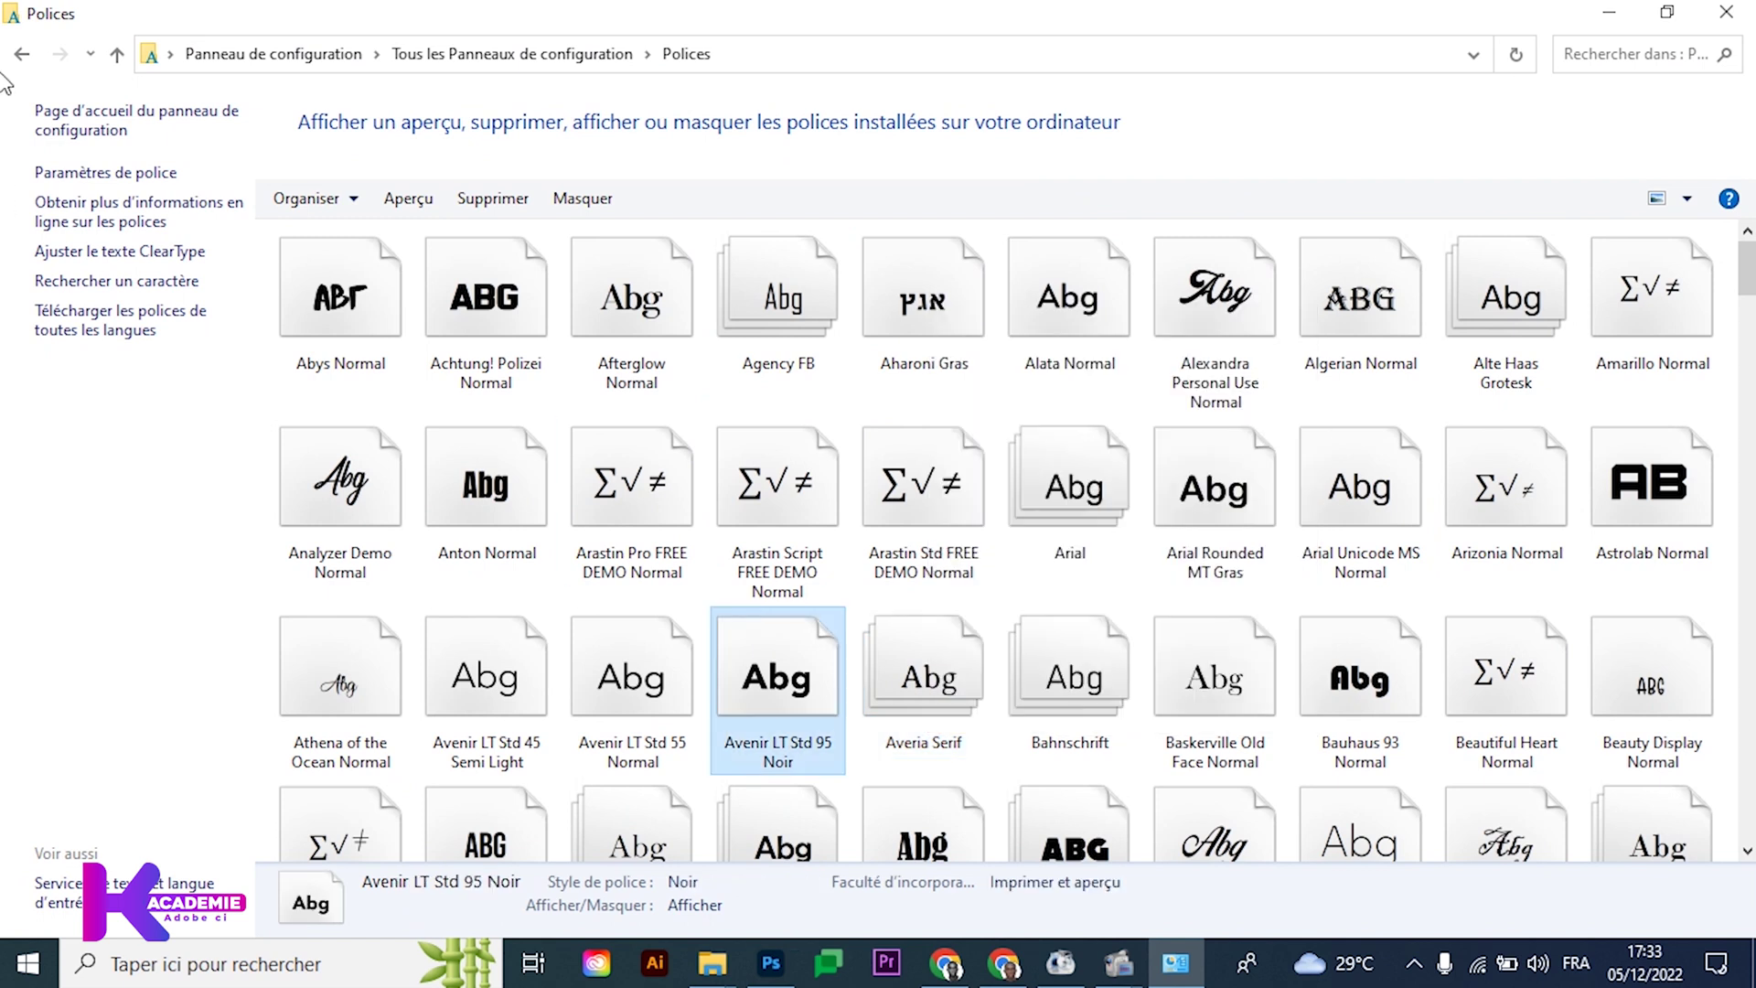
Go back to the Control Panel results for "pol" and briefly view the brochure design in Photoshop
left_click(22, 53)
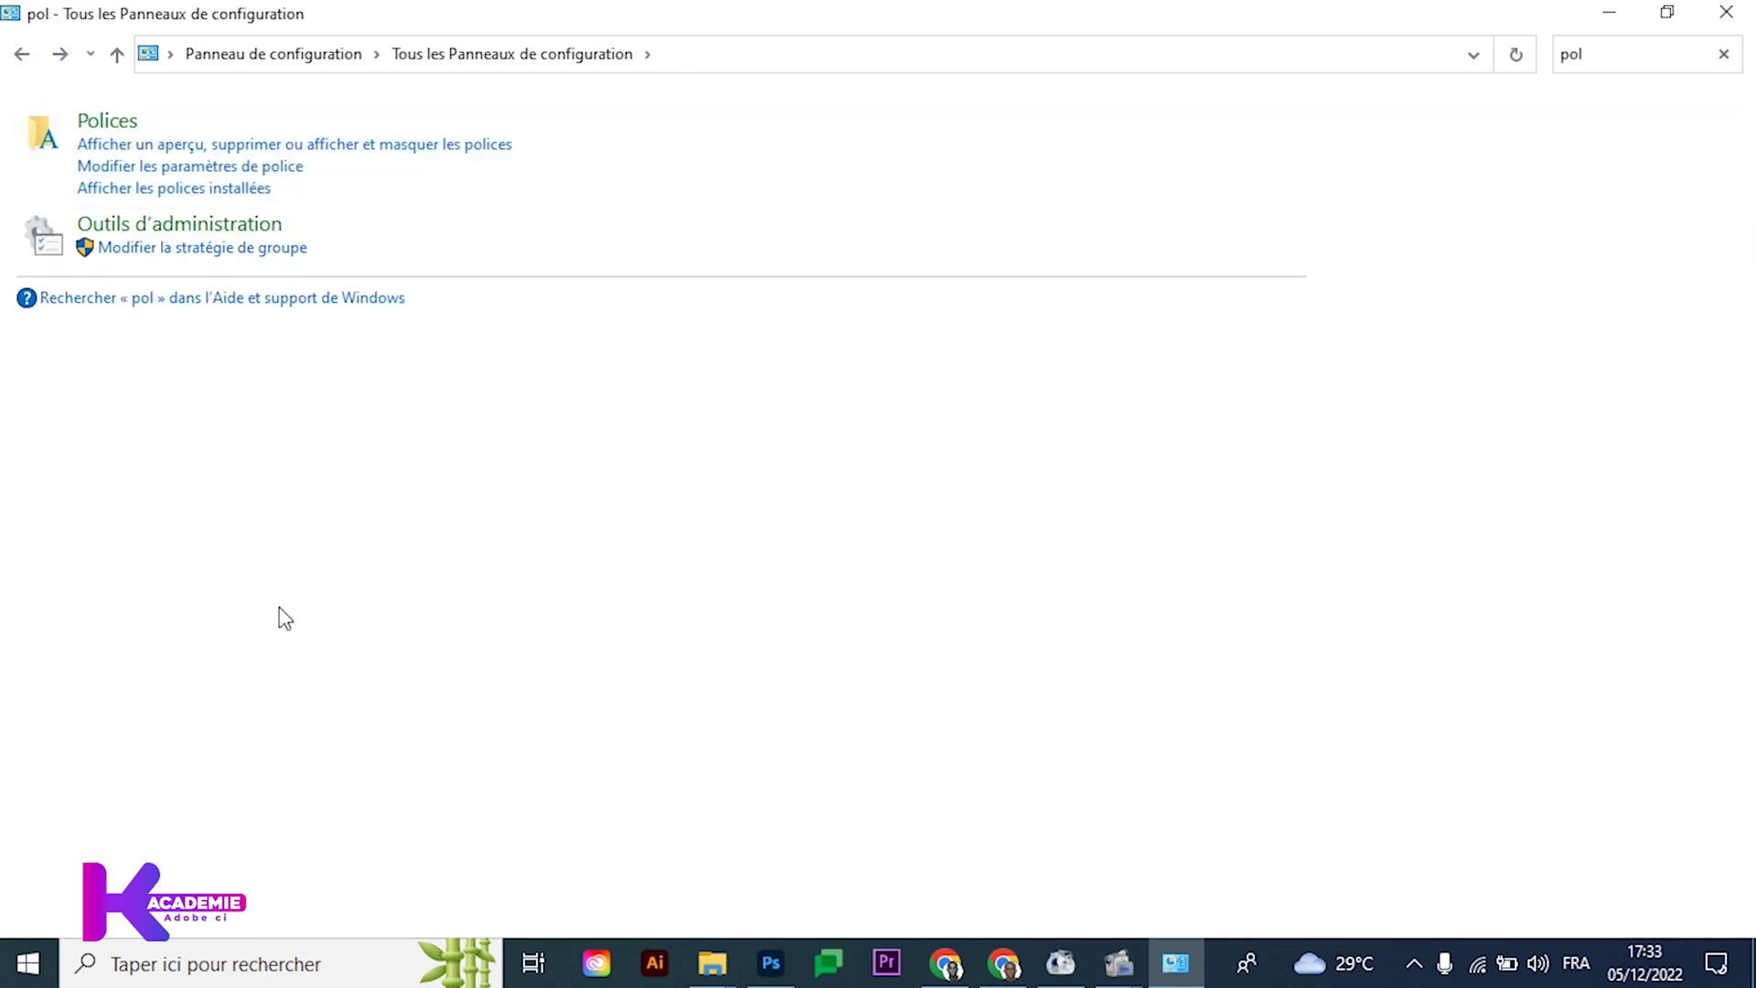
left_click(771, 963)
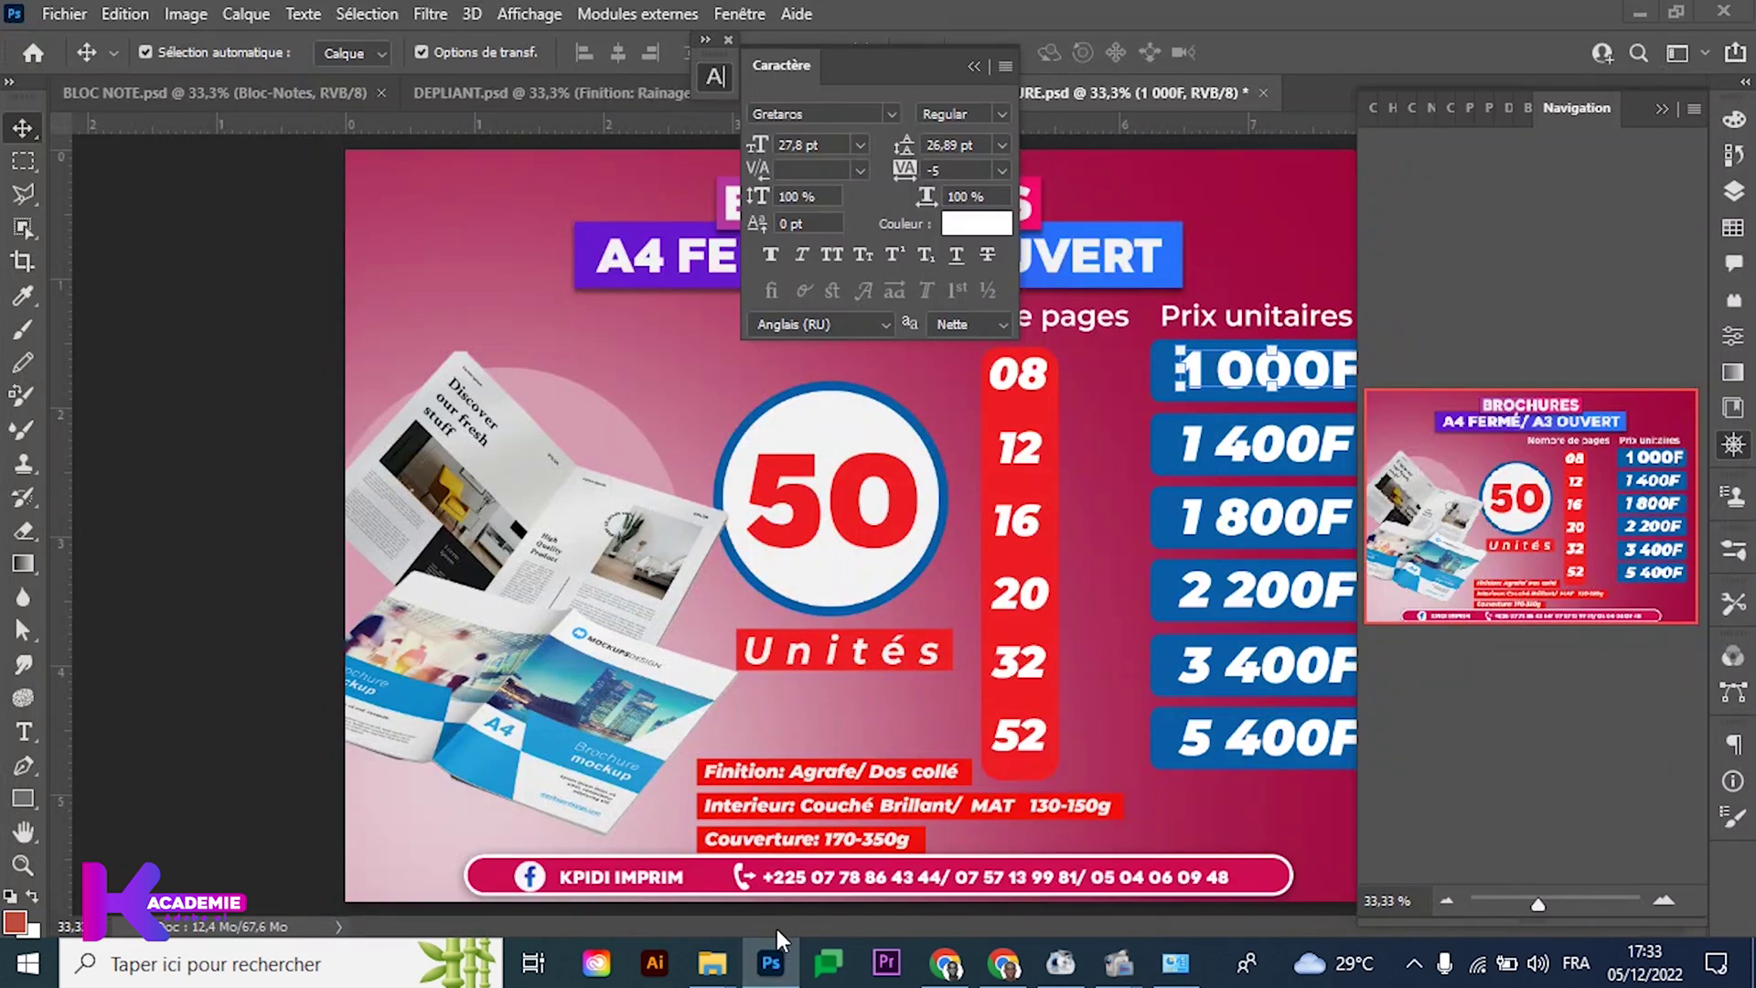
left_click(771, 963)
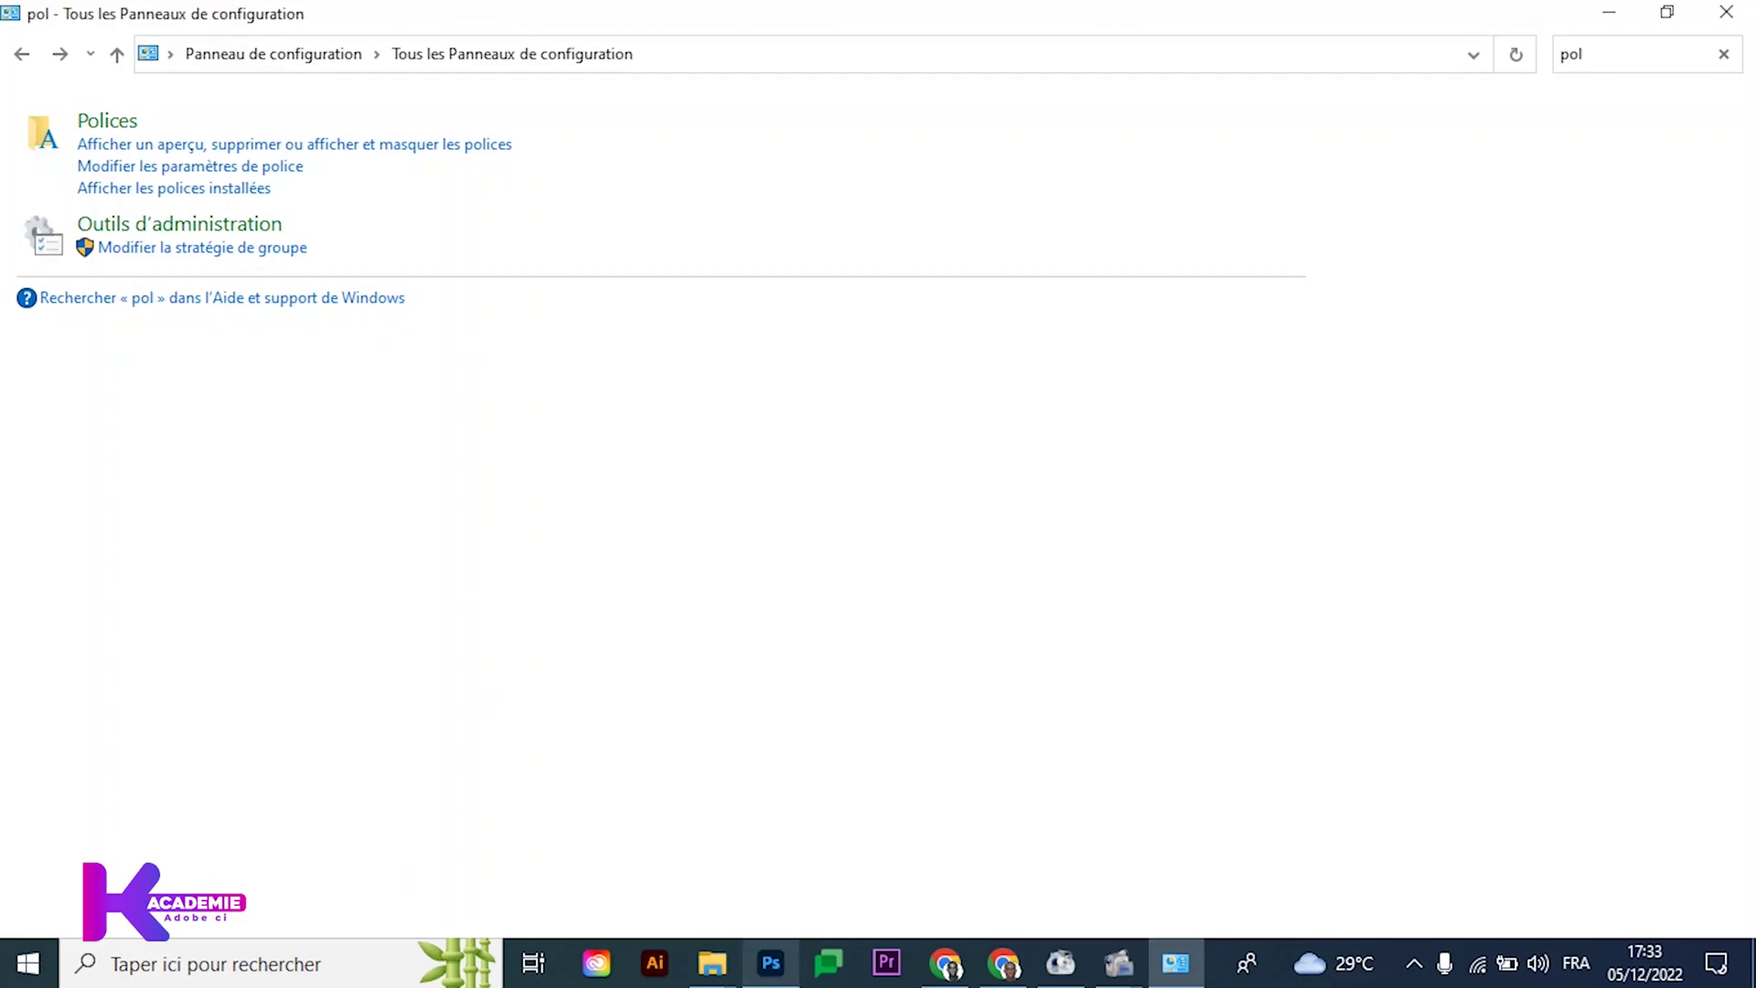